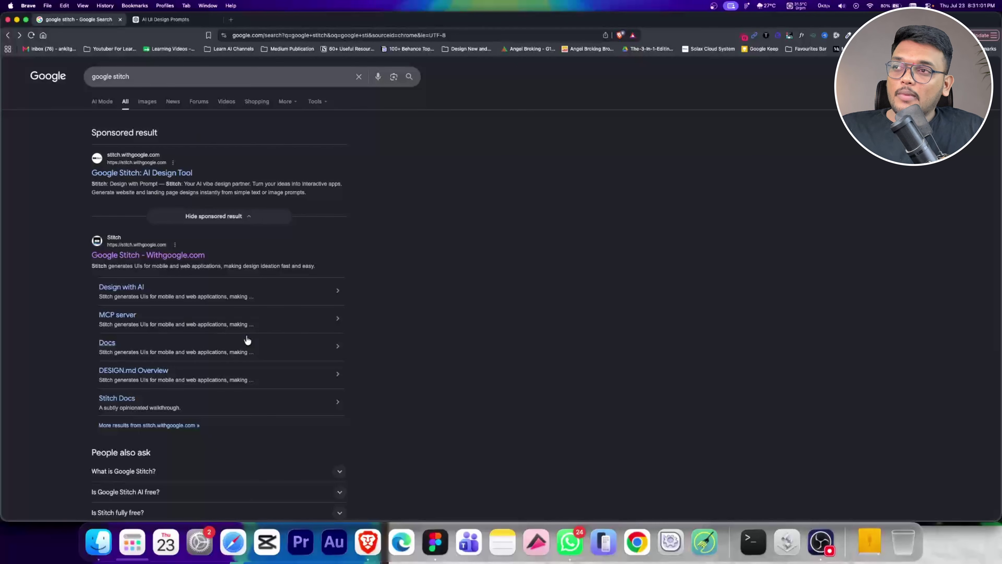
Open Google Stitch from the search results and review the daily credits, email preferences and API key sections of its settings
click(144, 257)
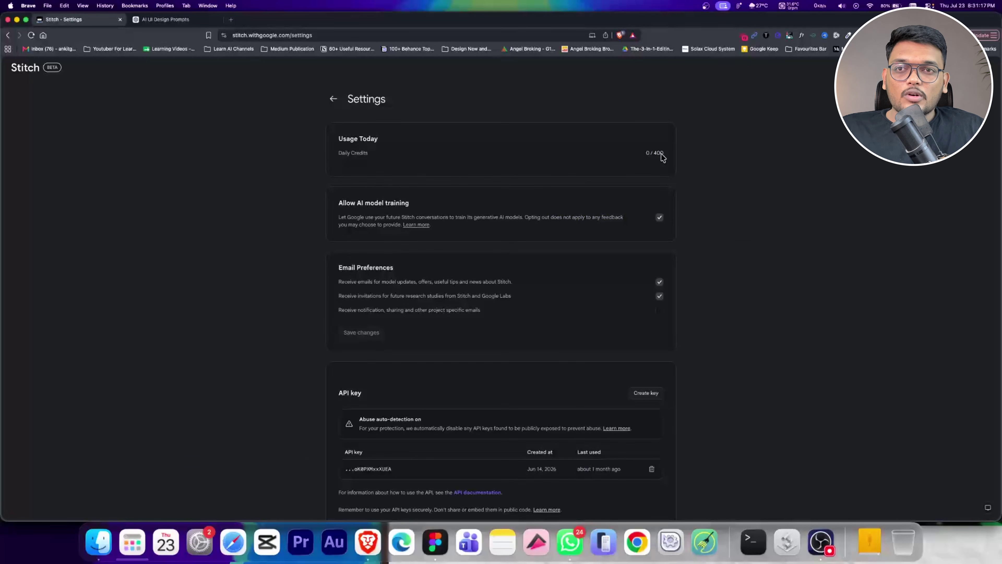
scroll(593, 283, down, 2)
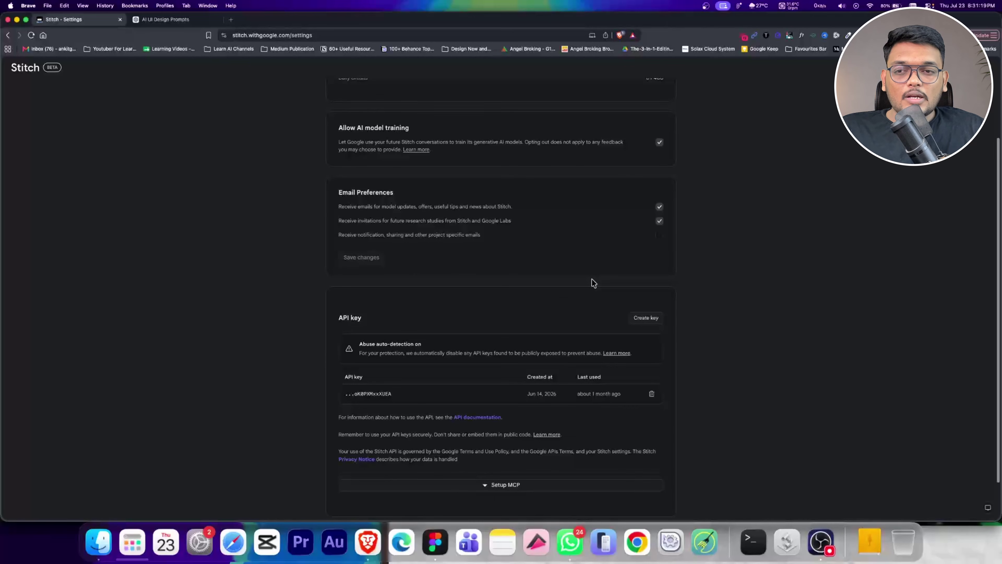
scroll(606, 264, up, 1)
scroll(610, 264, up, 2)
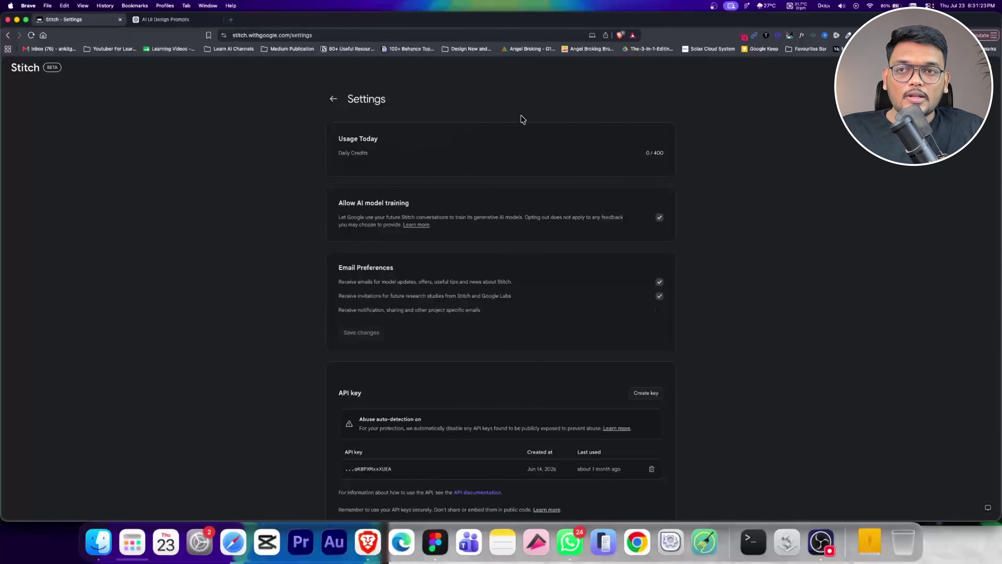
click(334, 98)
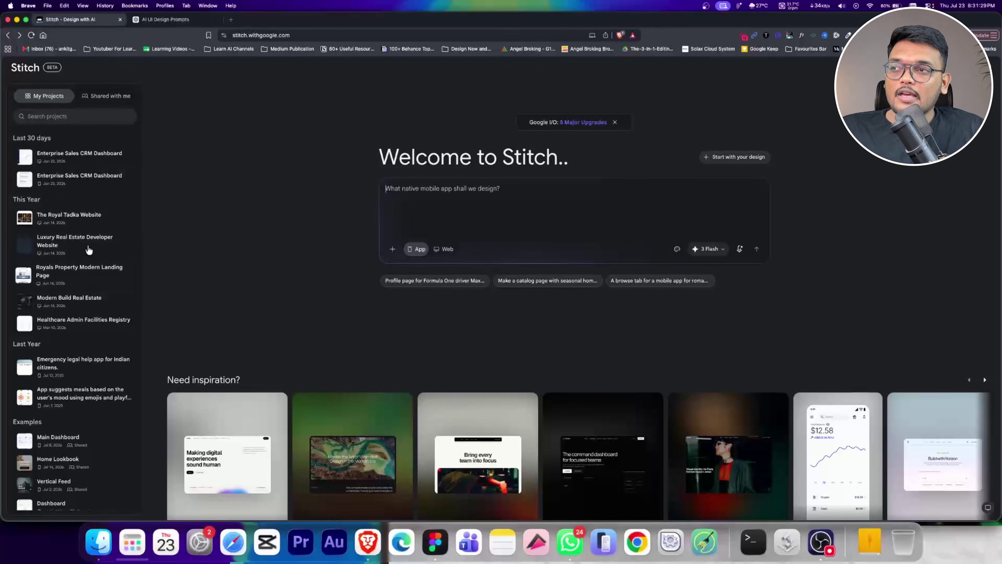
Look through the list of own projects and the projects shared with this account
scroll(95, 335, down, 2)
scroll(98, 339, up, 2)
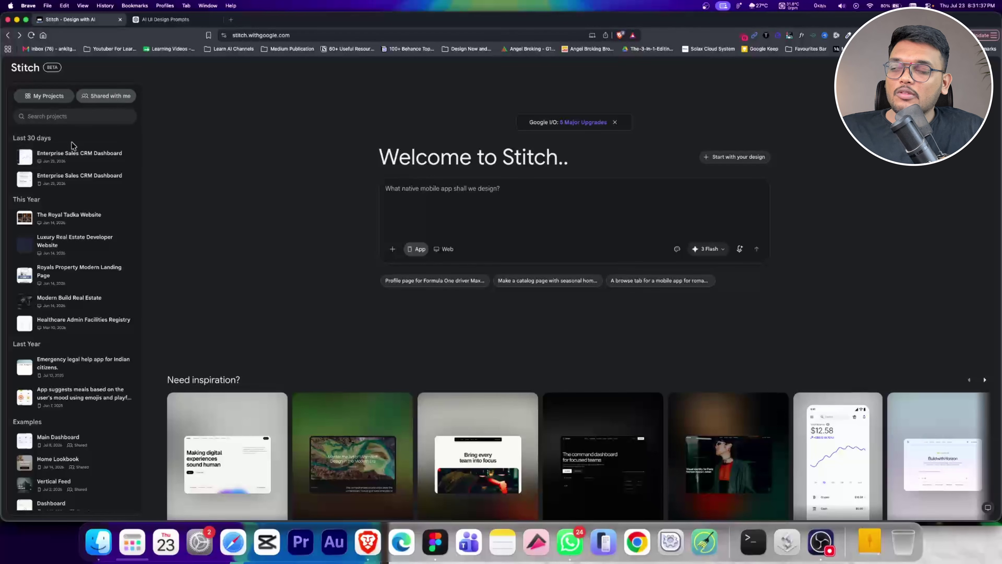
click(111, 99)
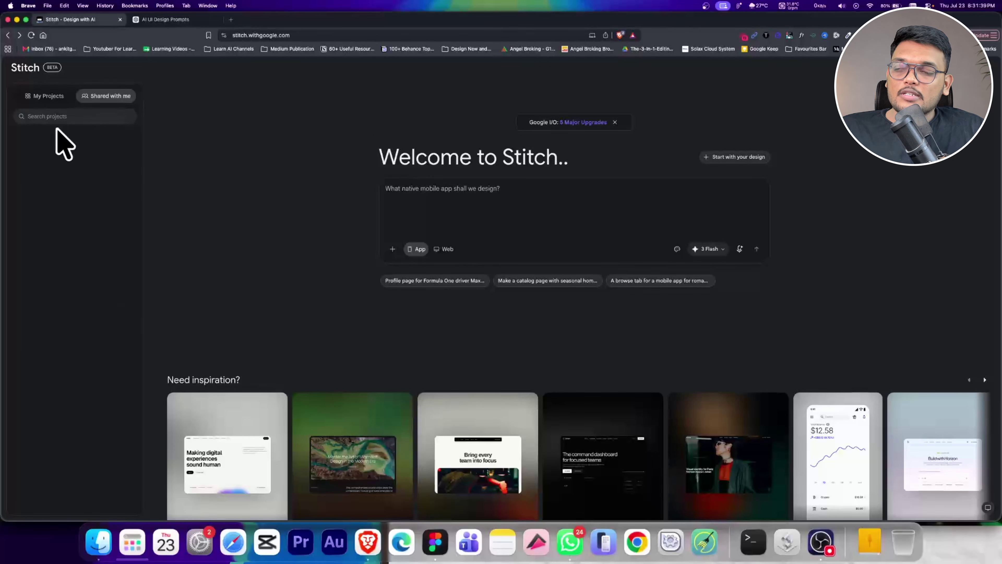
click(61, 98)
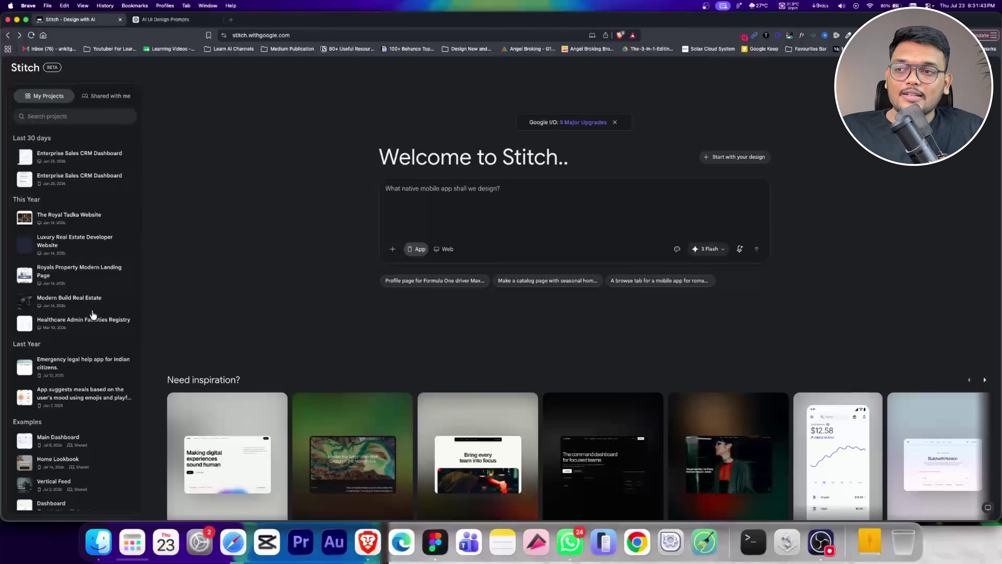
scroll(356, 363, down, 3)
scroll(715, 326, up, 4)
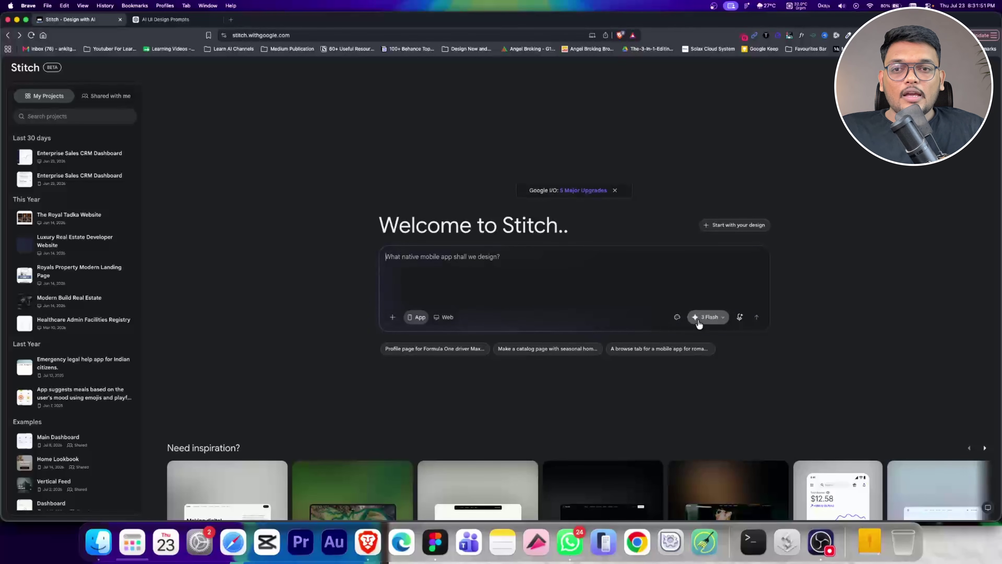
Try the suggested prompts for a Formula One driver profile page and a mobile app browse tab
click(447, 352)
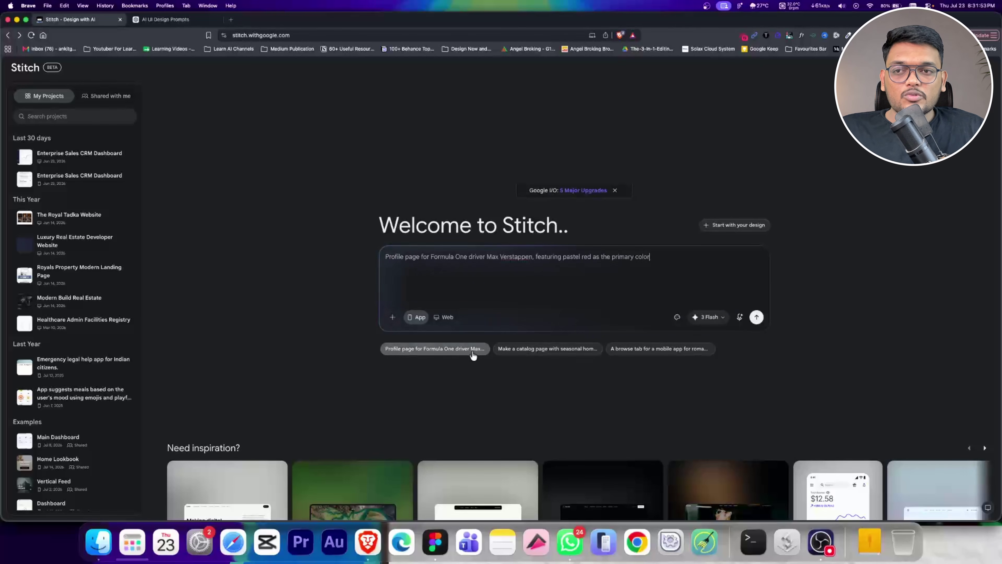
click(661, 357)
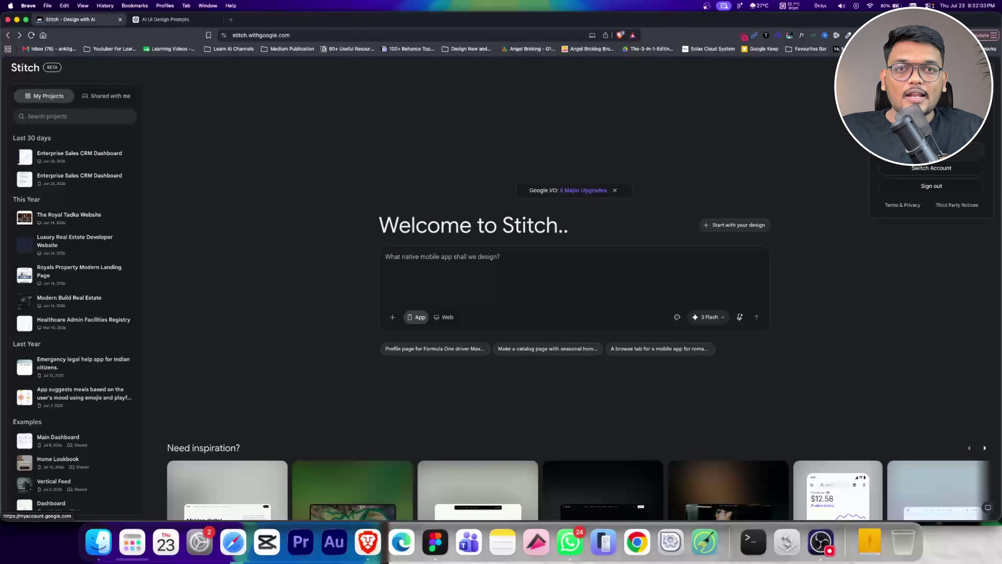
click(829, 122)
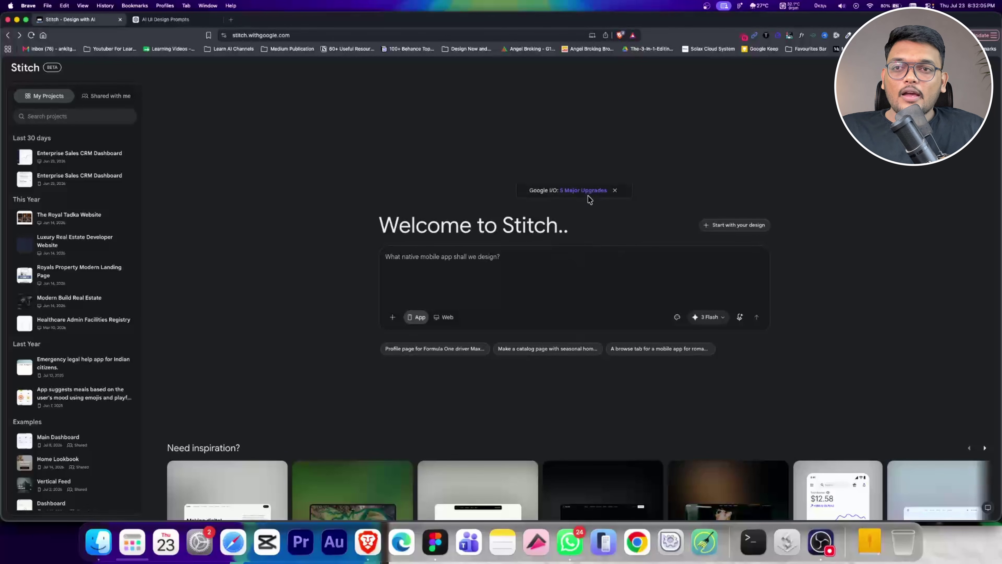
click(503, 263)
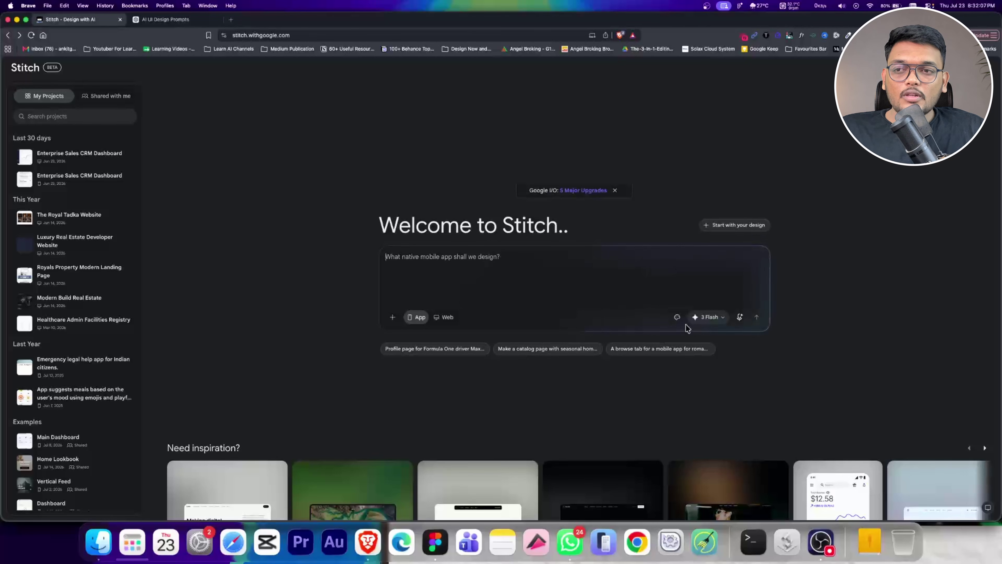
Review the prompt's attachment options and compare the Web and App design modes
click(393, 317)
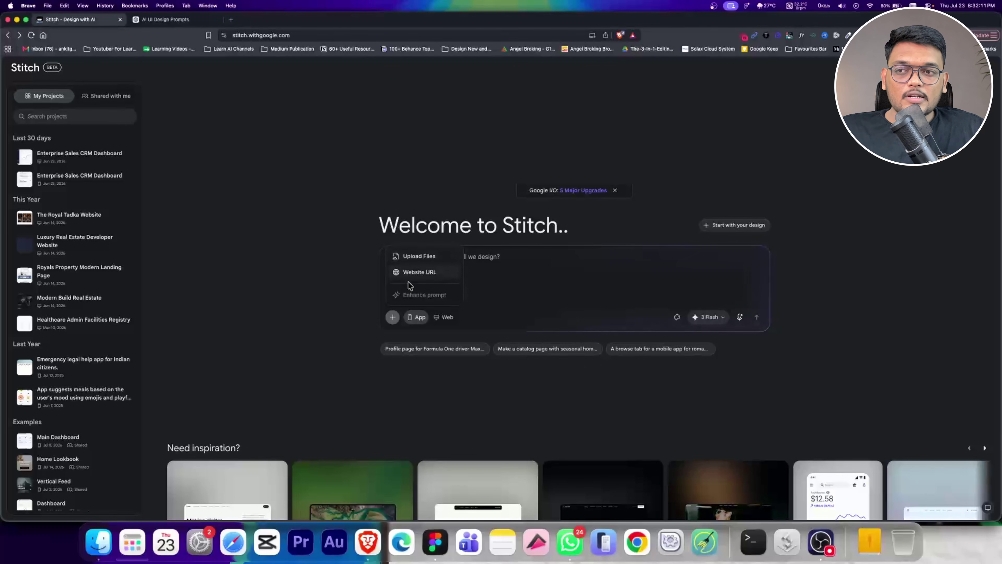
click(469, 270)
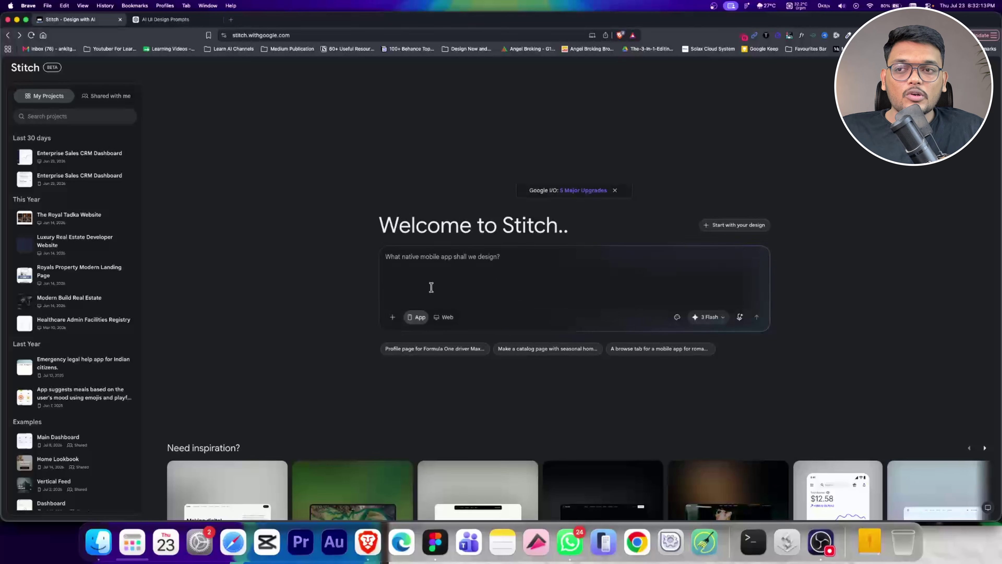
click(393, 317)
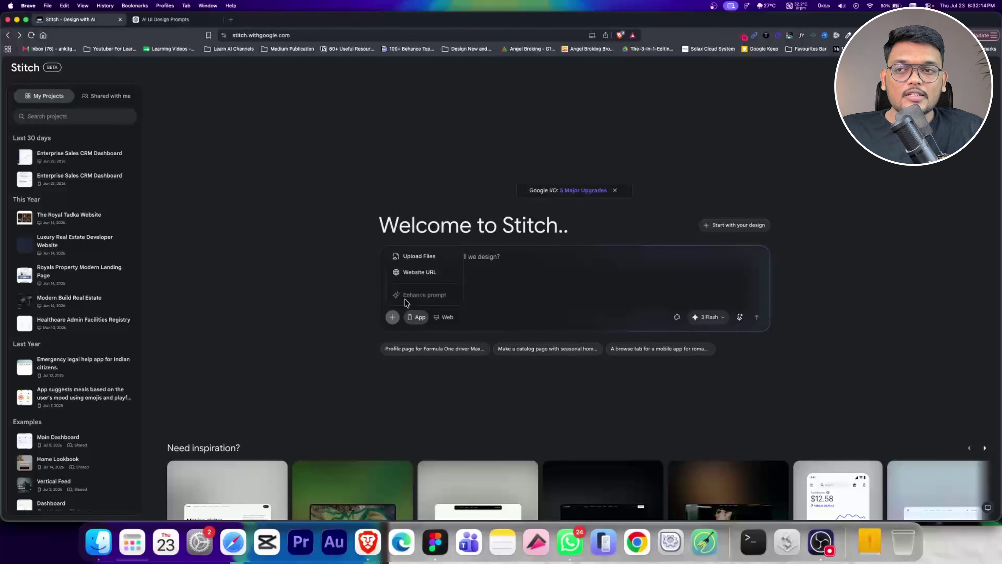
click(494, 319)
click(444, 317)
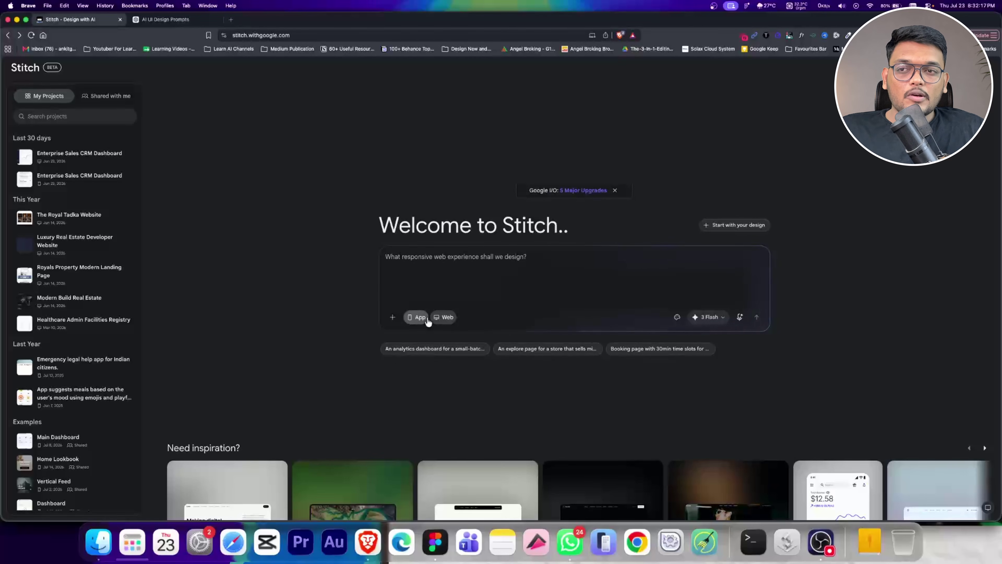
click(427, 319)
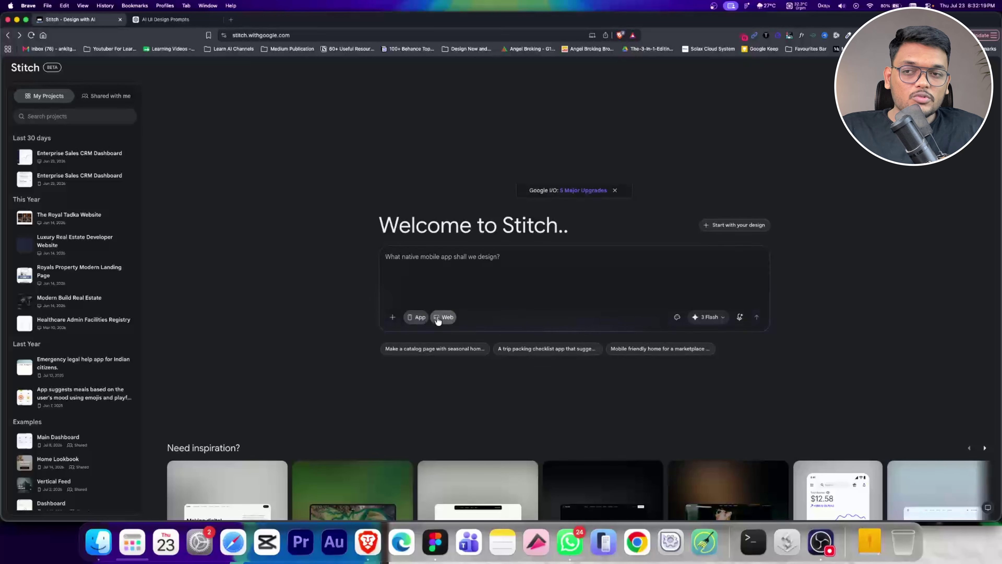
Examine the DESIGN.md presets and the DESIGN.md, file upload, GitHub repository and website inputs of the Start with your design form
click(677, 317)
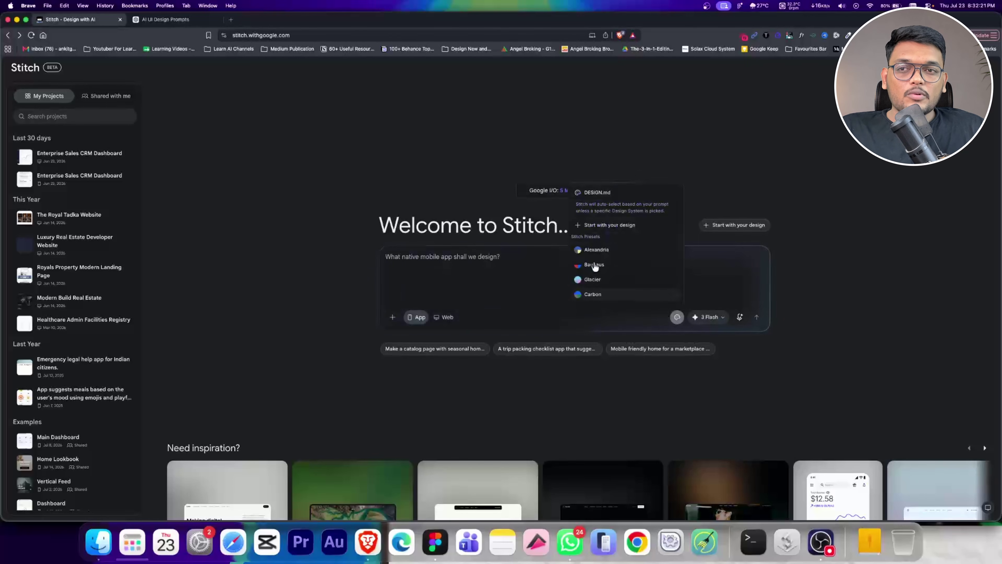
click(600, 226)
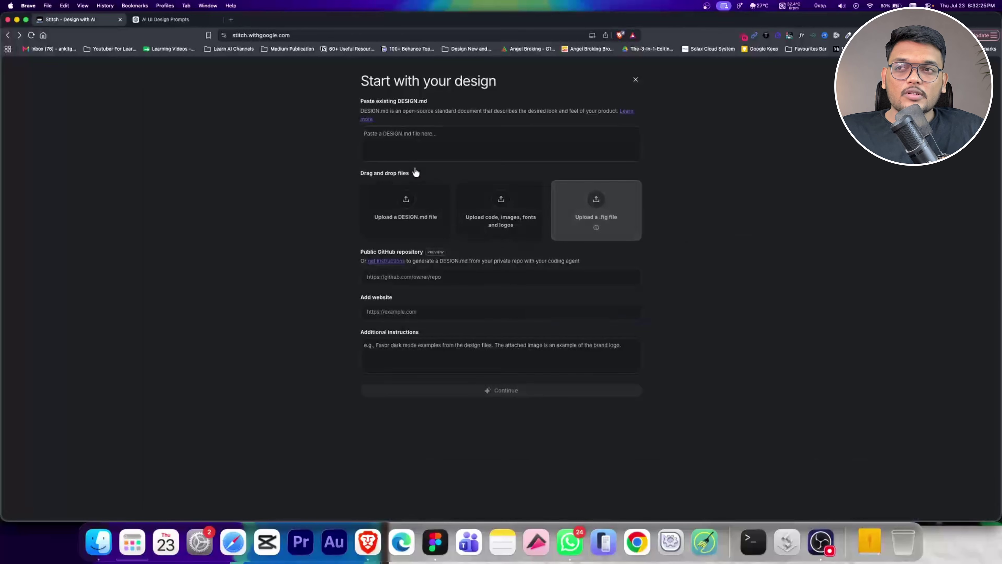
click(434, 142)
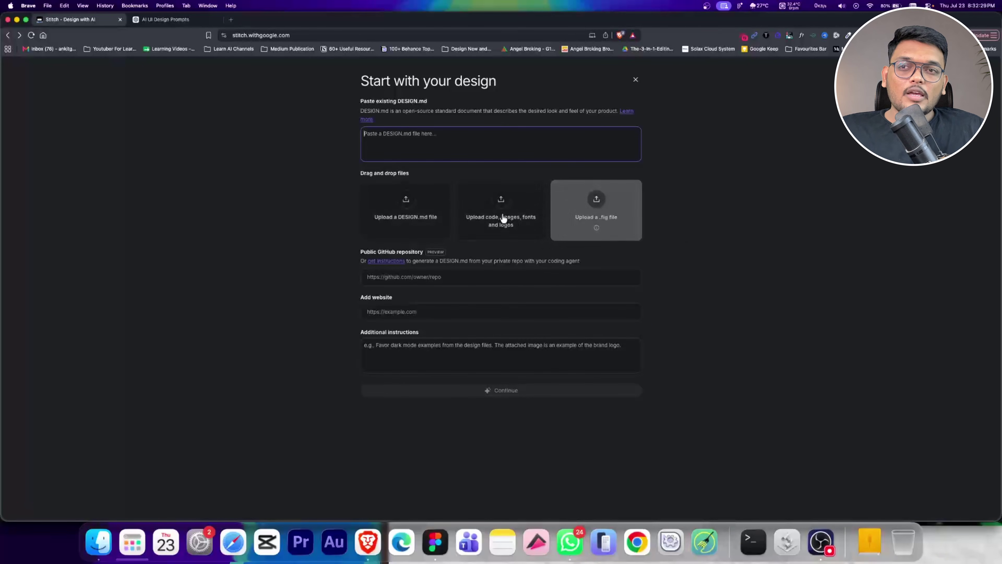
click(435, 276)
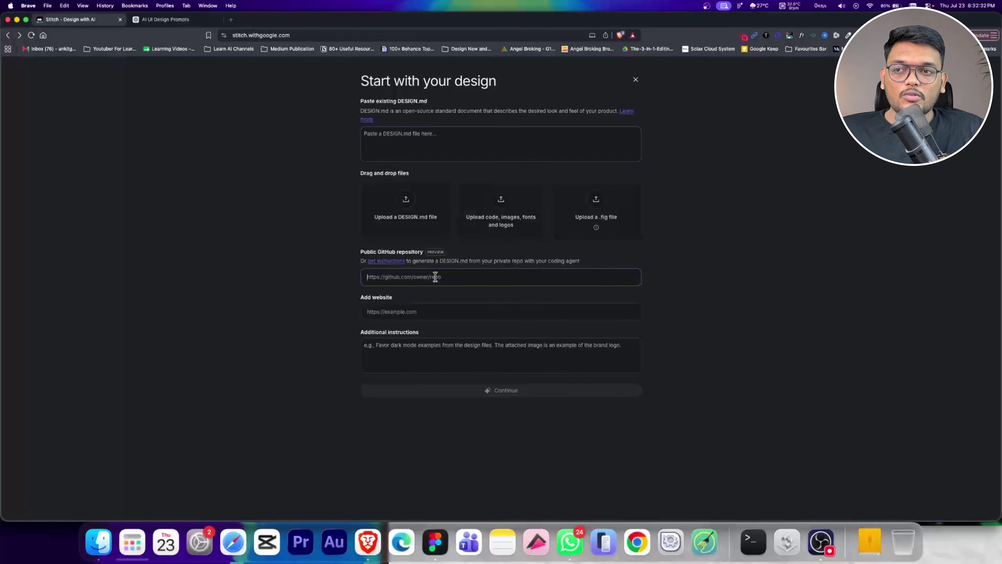
click(435, 314)
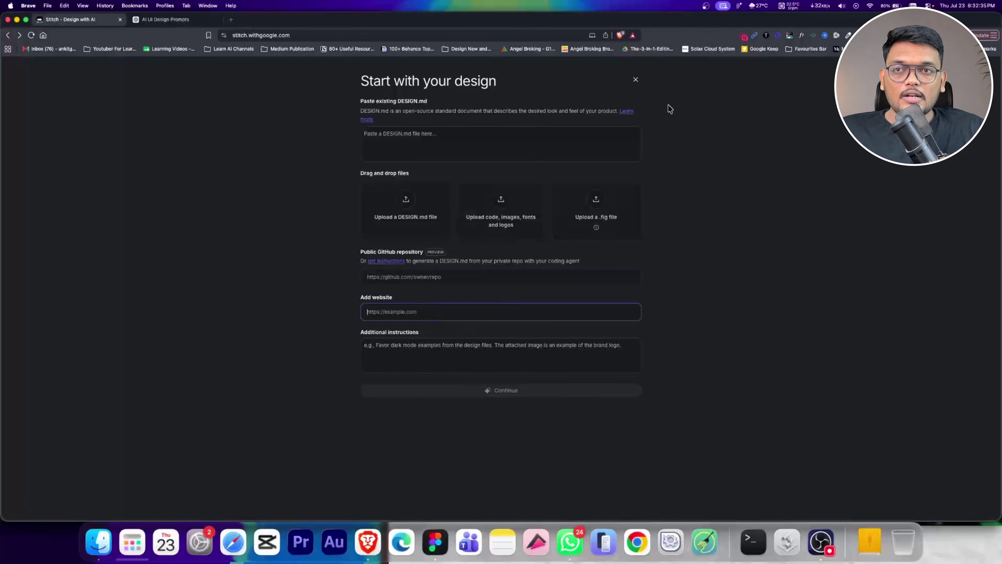
click(636, 80)
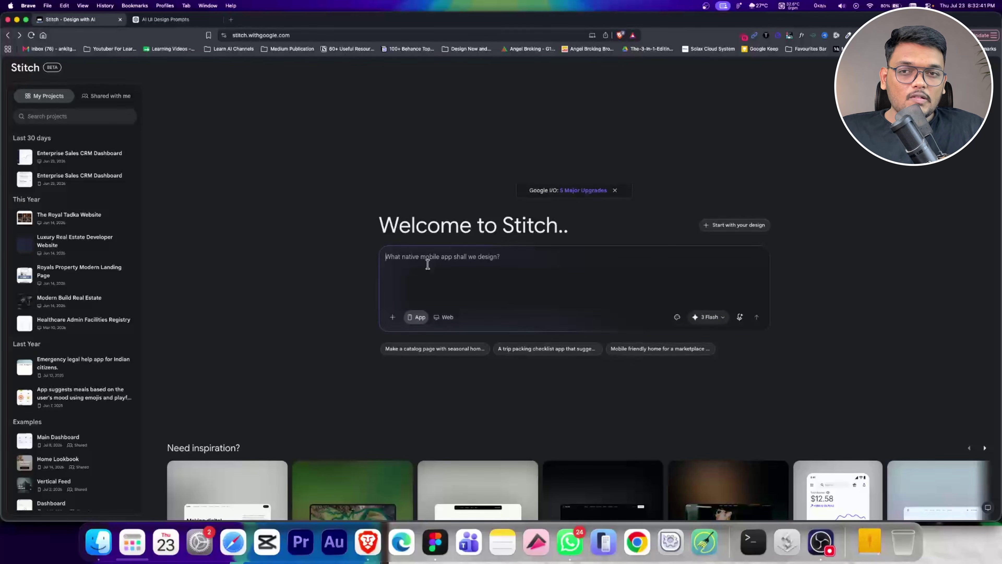
click(677, 317)
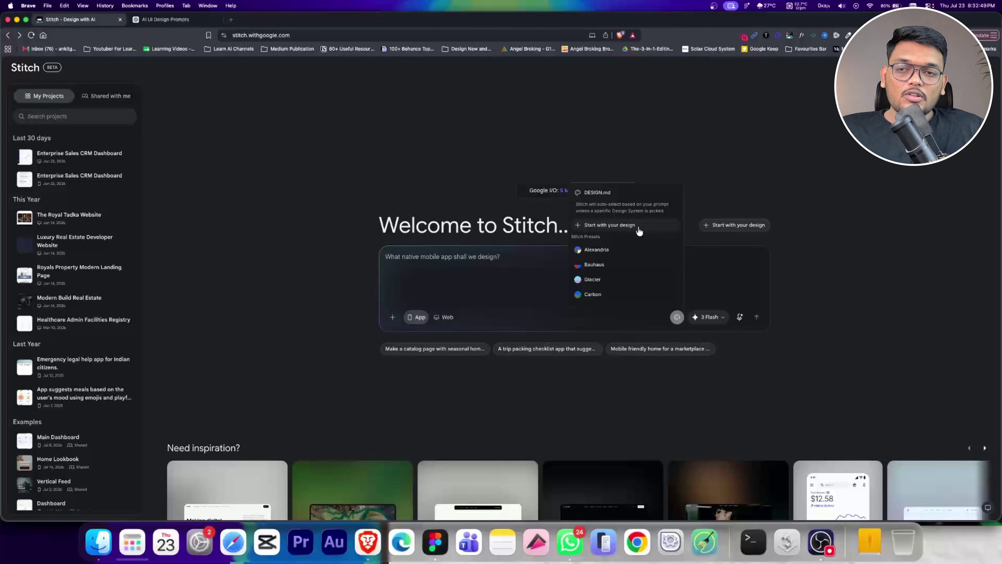
click(617, 225)
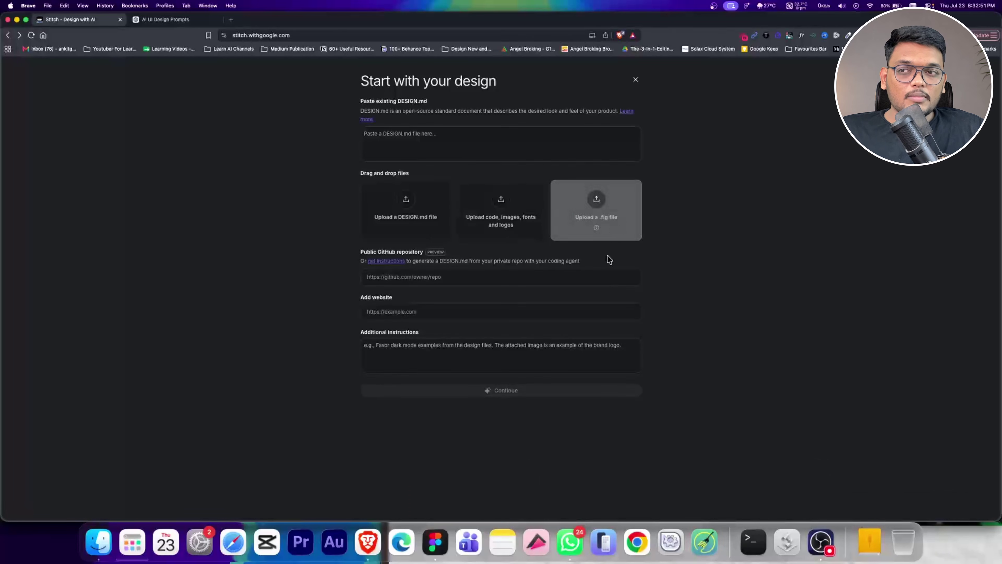
click(457, 146)
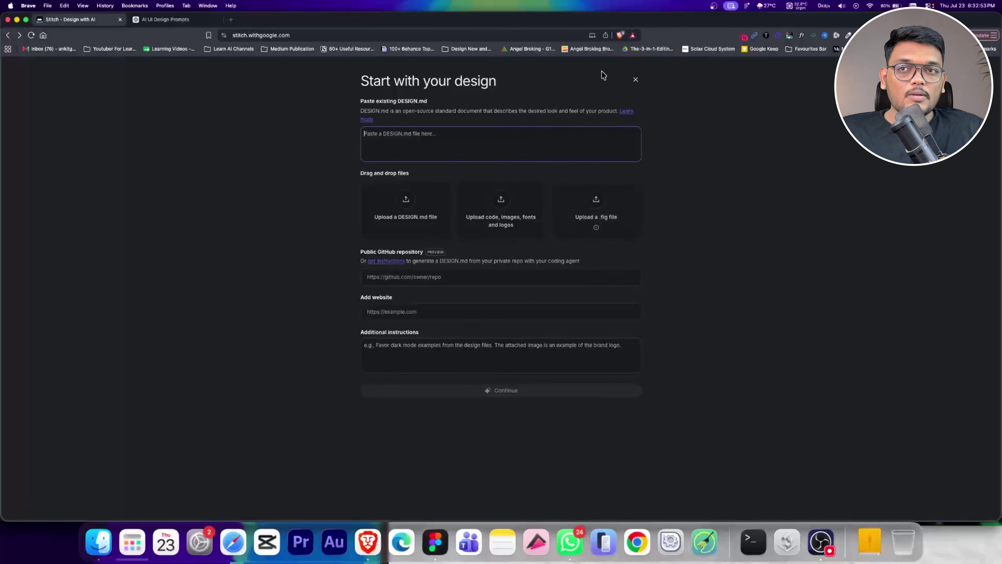
click(635, 80)
Review the model choices for the prompt, including Thinking with 3.1 Pro, Redesign and Ideate, and revisit the Stitch design presets
click(707, 317)
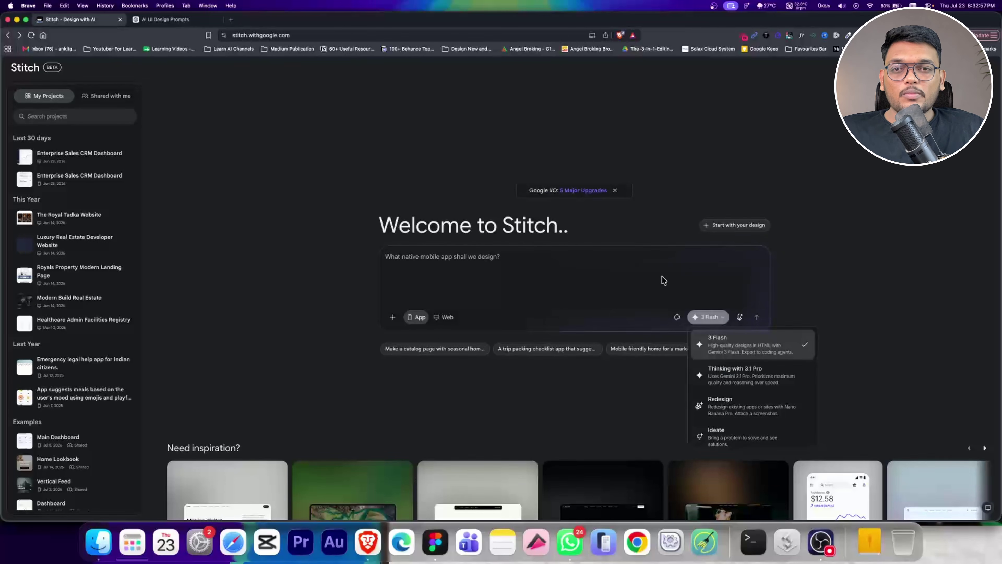
click(689, 275)
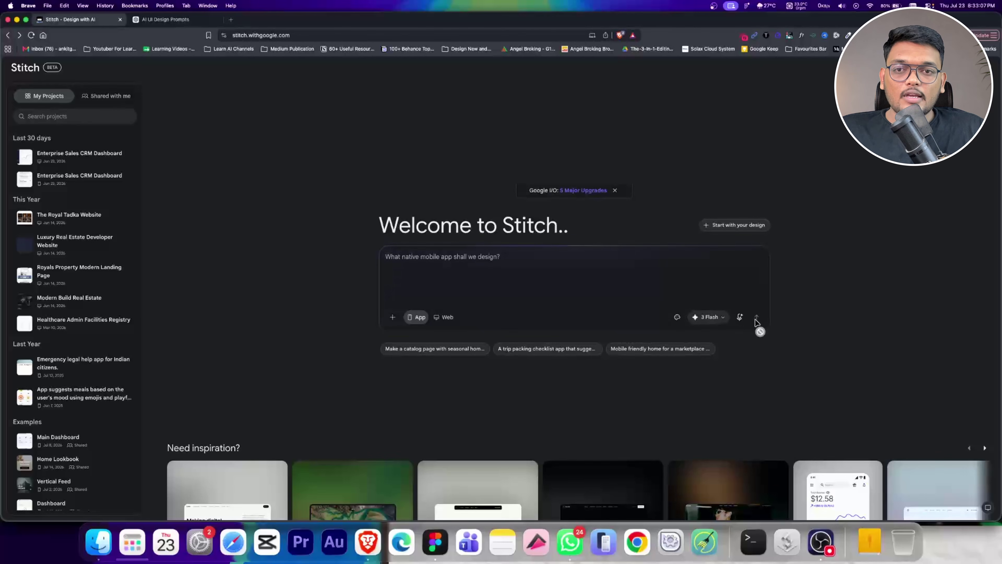
click(677, 317)
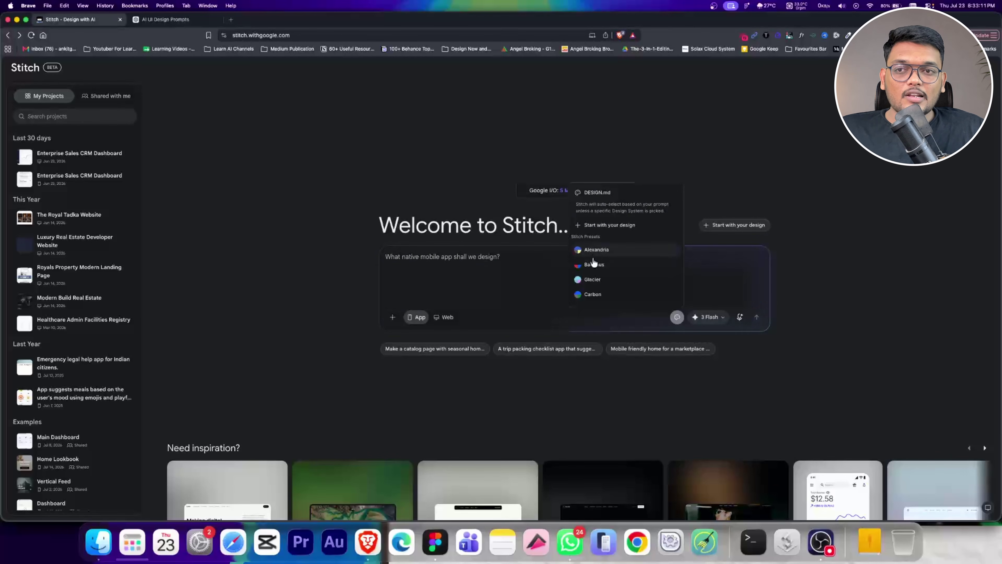
click(719, 277)
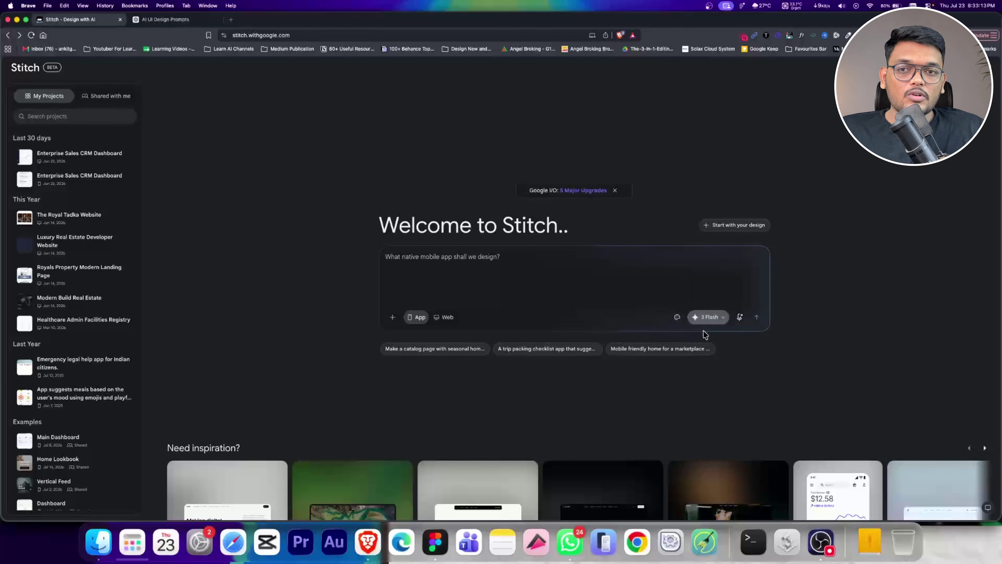
click(705, 323)
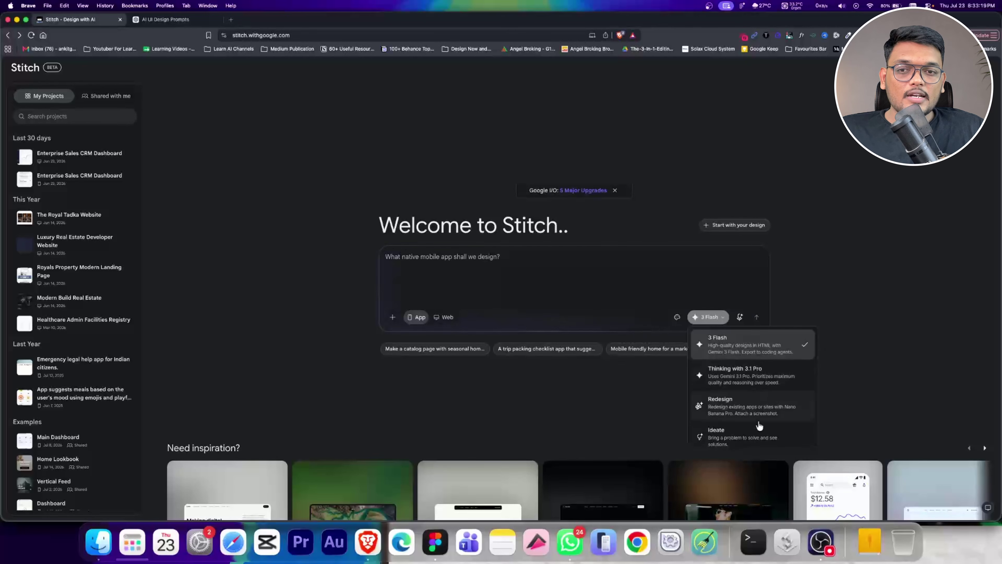
scroll(756, 409, down, 1)
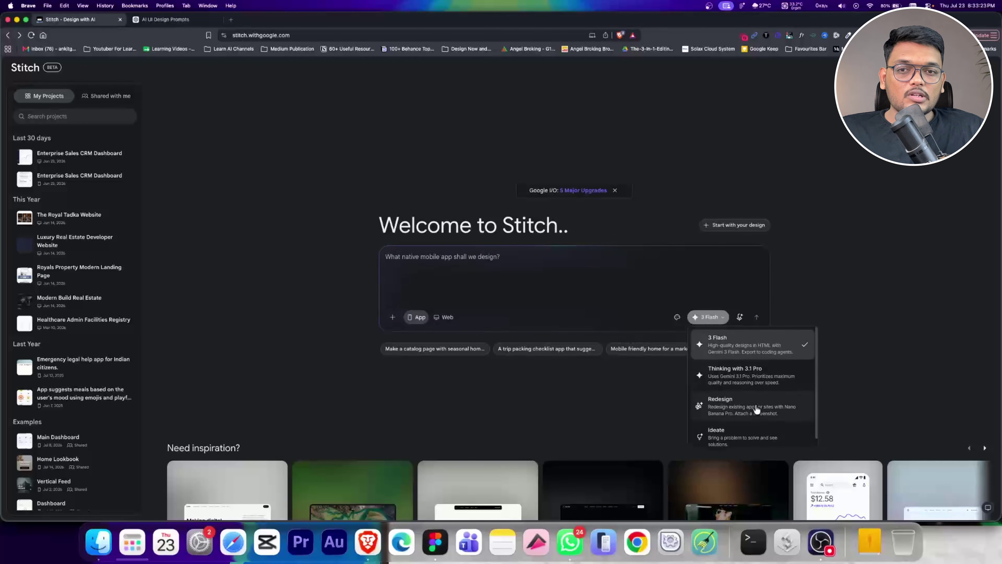
click(742, 328)
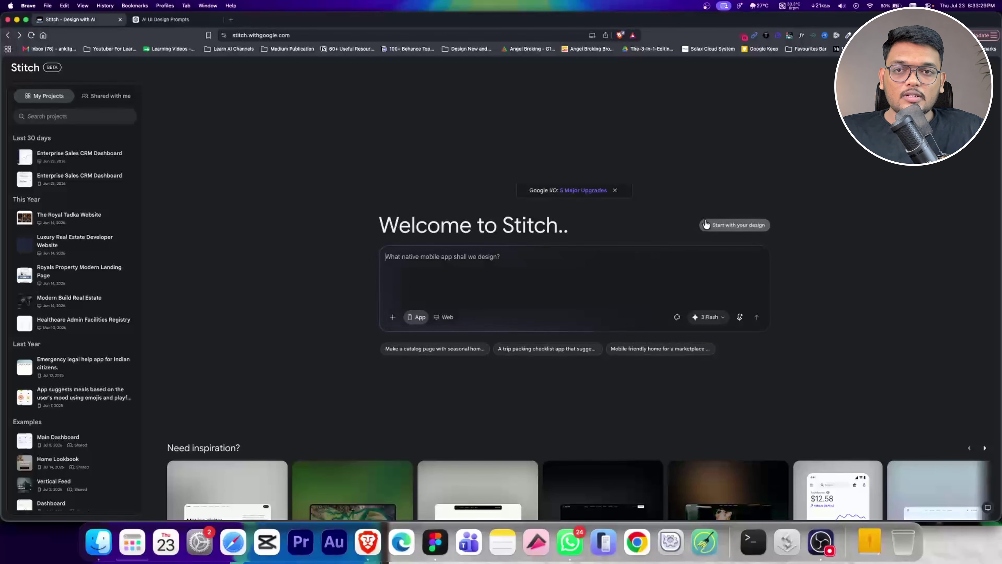
Open the Start with your design form directly from the Stitch welcome page
click(724, 229)
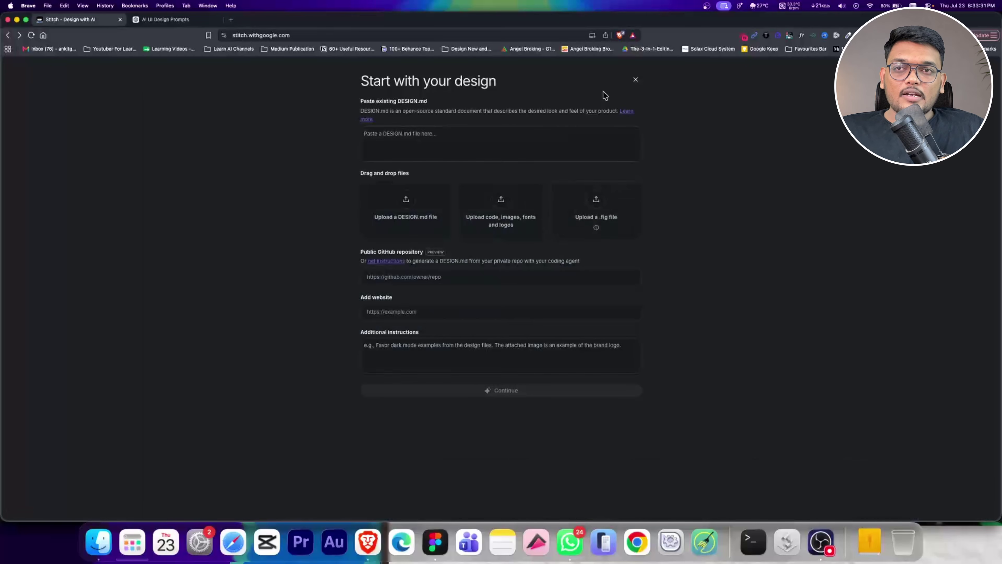
click(634, 79)
click(728, 225)
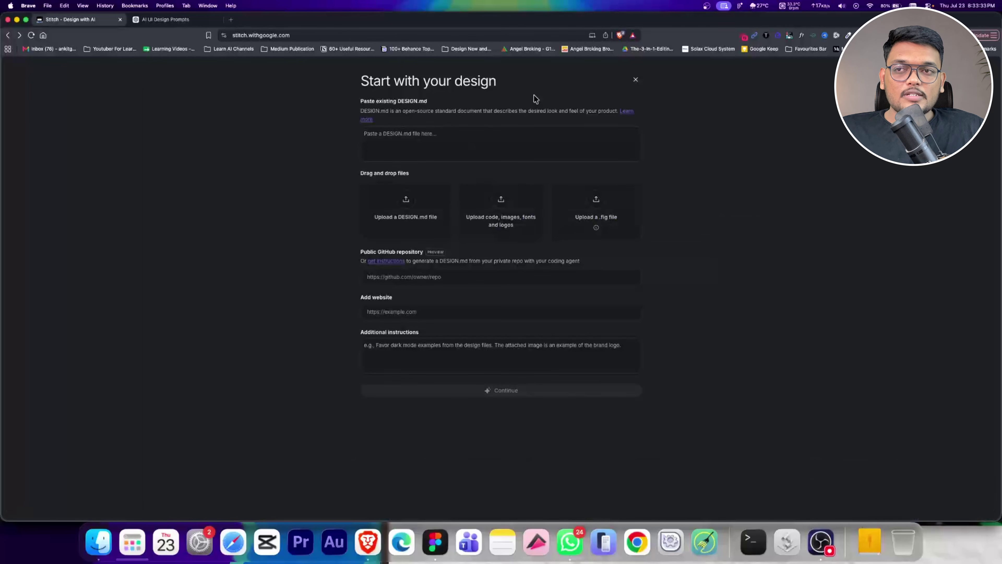
Close the Start with your design form and look through the recent and example projects on the Stitch home page
click(634, 80)
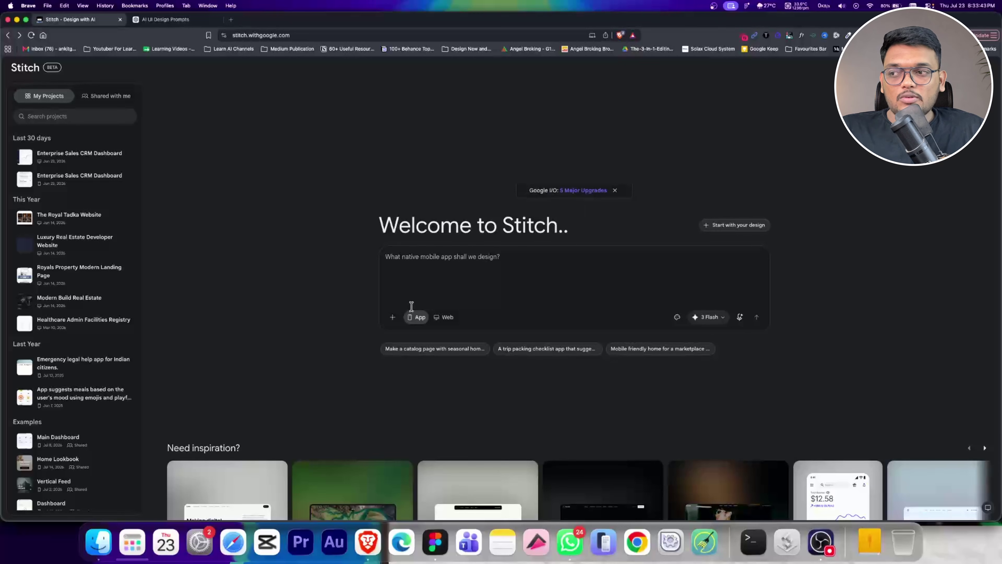
scroll(33, 417, down, 2)
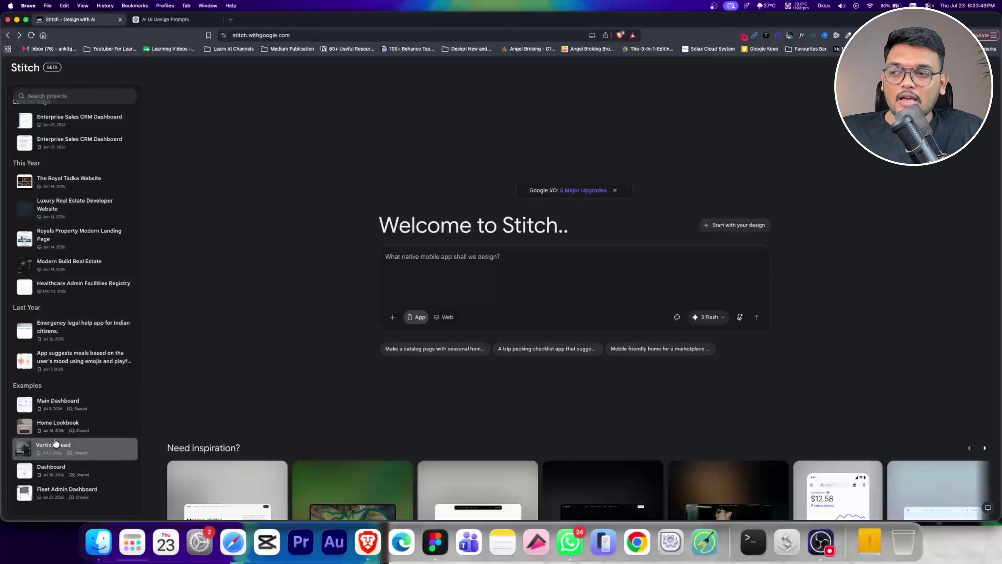
scroll(71, 397, up, 2)
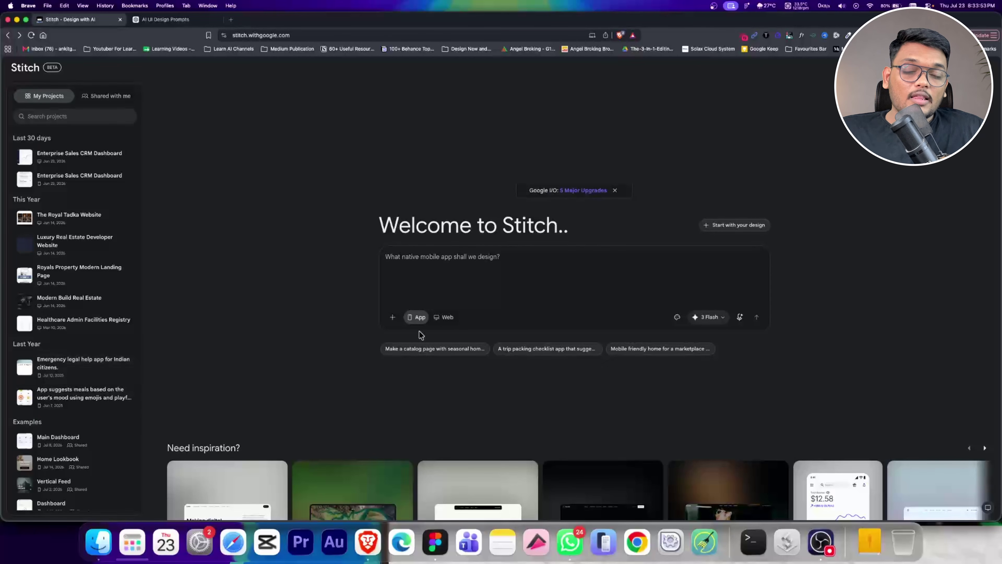
click(577, 272)
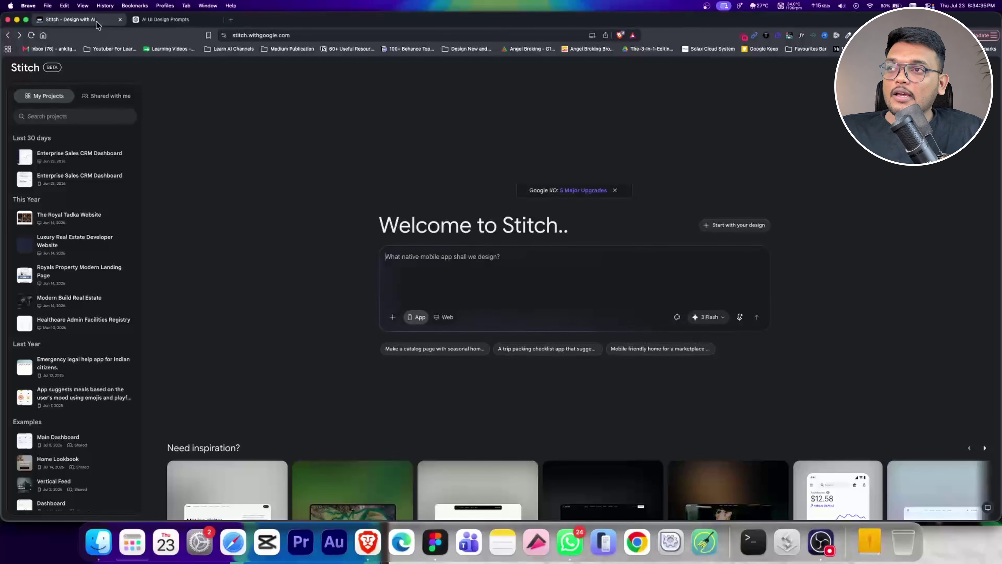
Switch to the ChatGPT conversation and review its Premium Mobile App UI, Premium Website and Enterprise Admin Dashboard prompts
click(166, 19)
scroll(465, 196, up, 5)
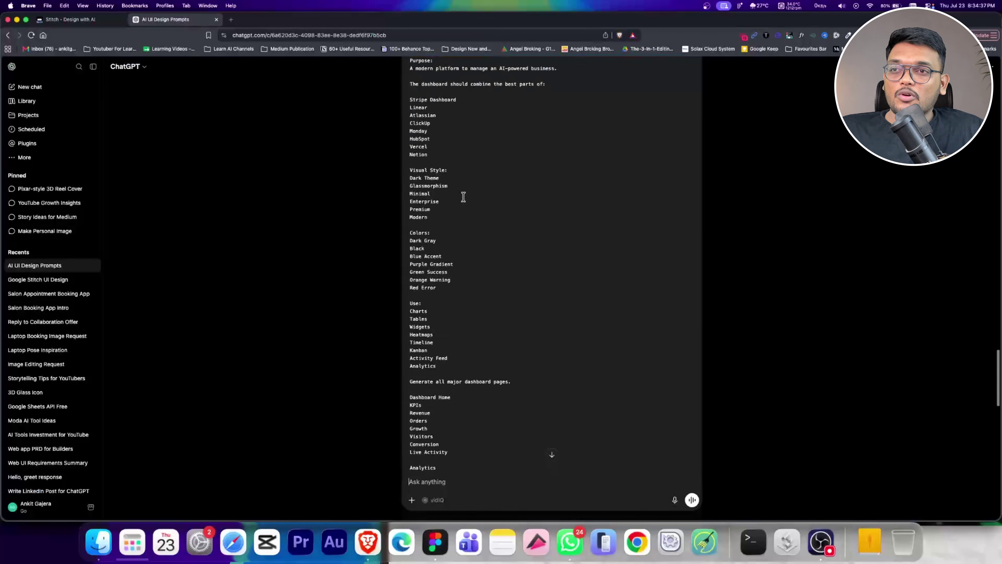
scroll(464, 197, up, 20)
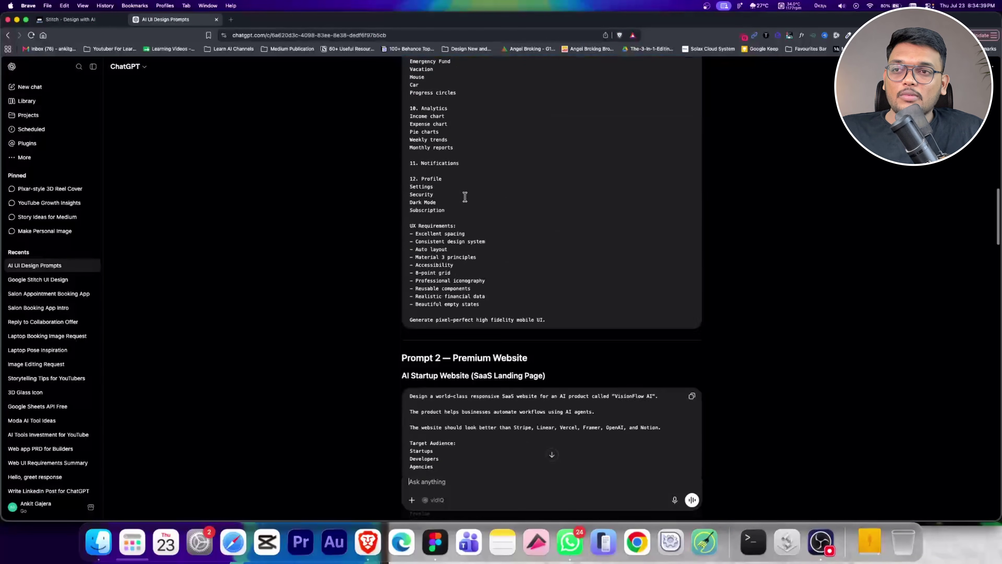
scroll(465, 196, up, 20)
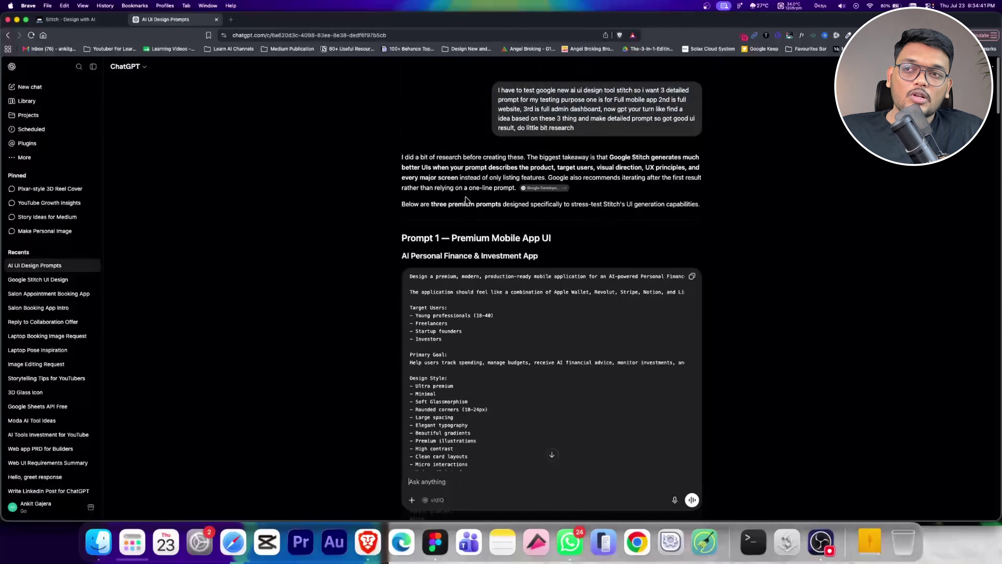
scroll(469, 254, down, 3)
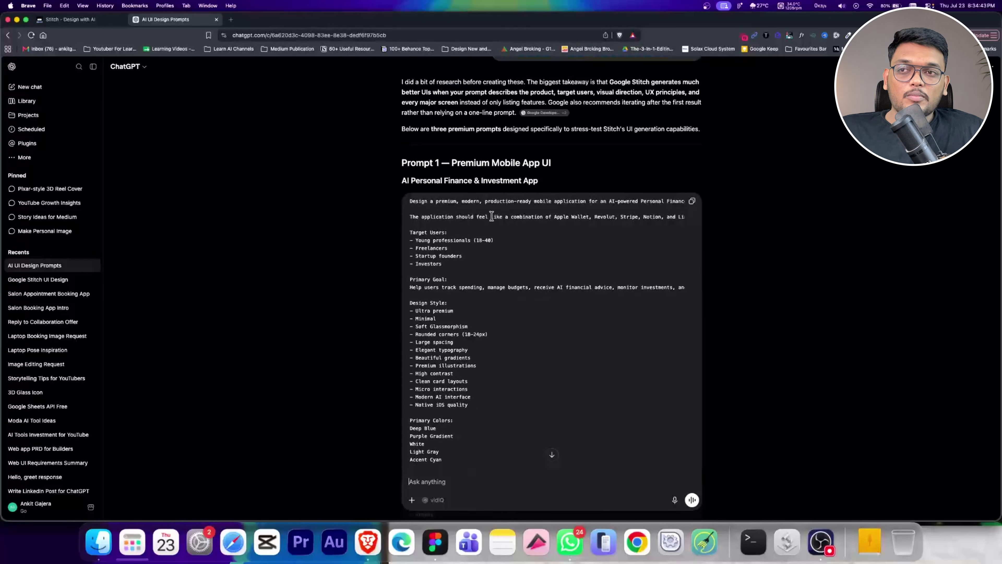
drag(453, 163, 553, 164)
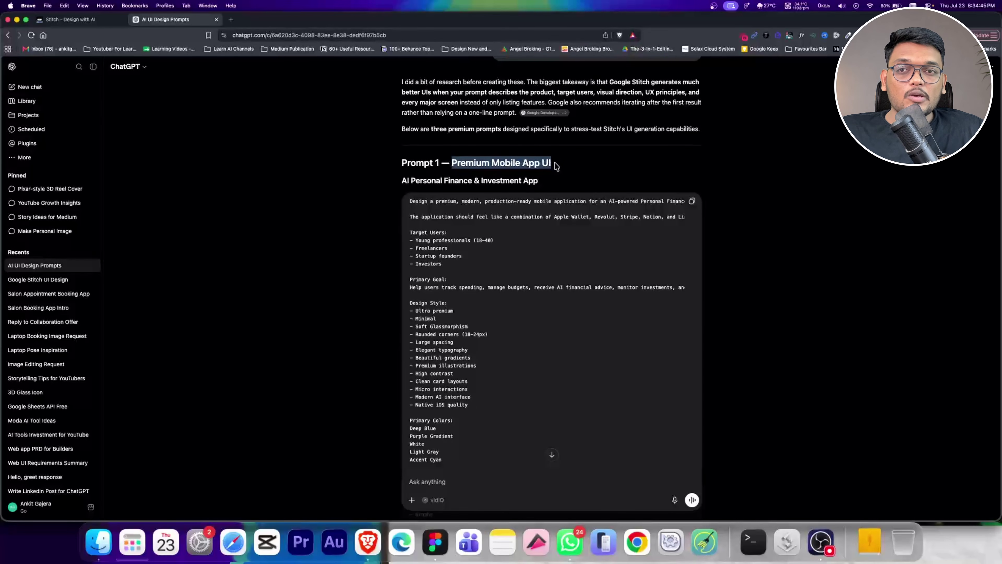
scroll(506, 235, down, 20)
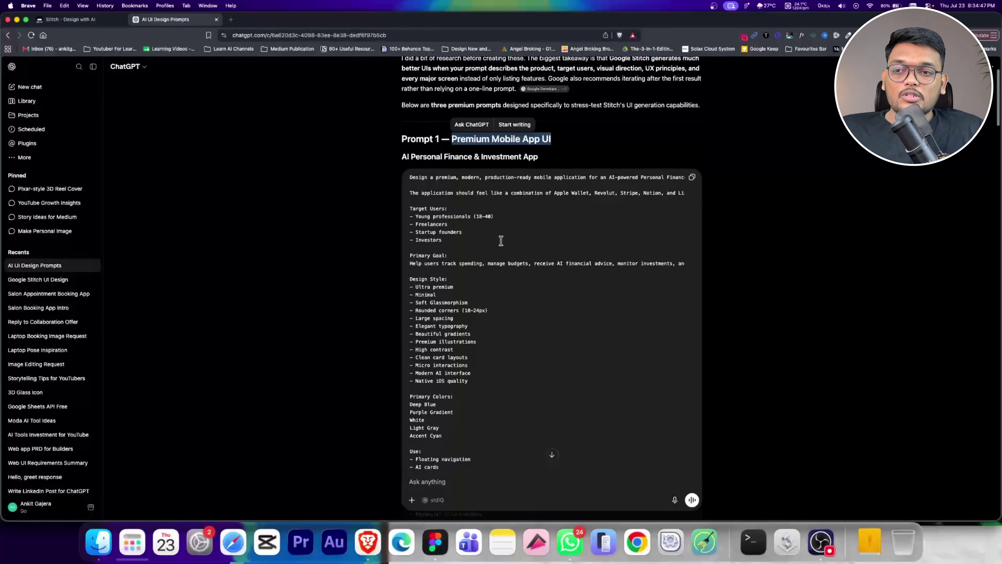
scroll(624, 316, down, 6)
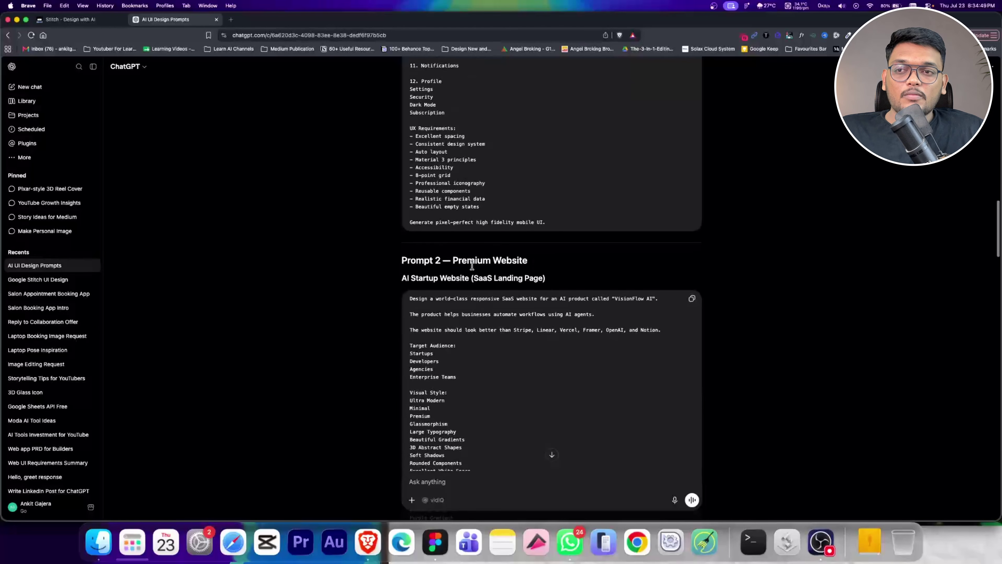
drag(452, 260, 546, 265)
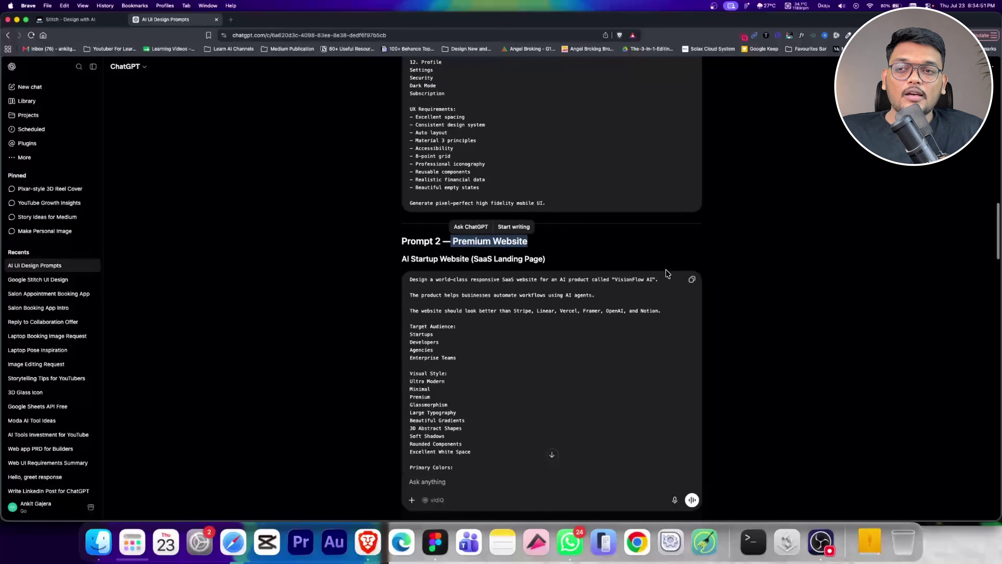
scroll(663, 273, down, 4)
scroll(663, 273, down, 15)
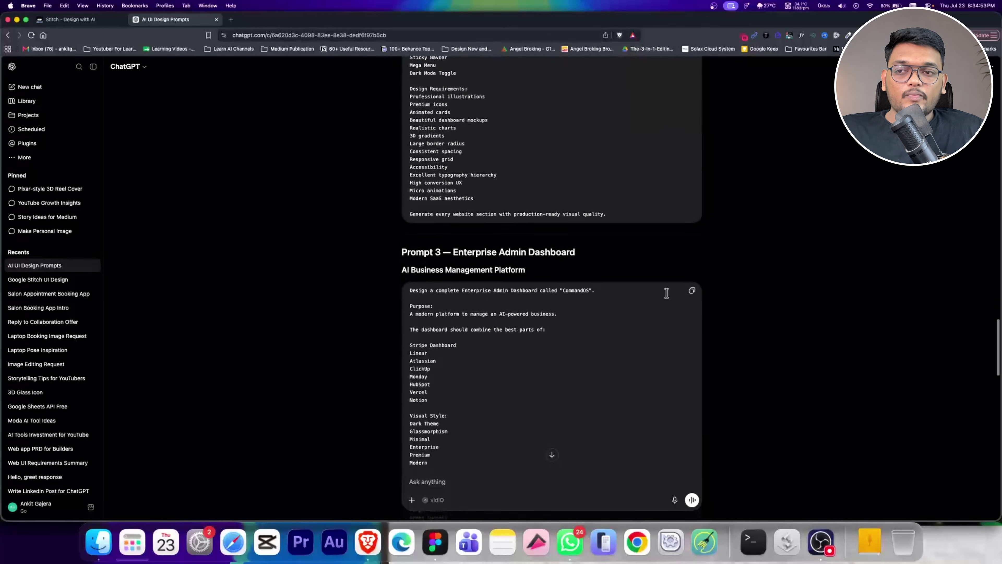
drag(452, 246, 593, 252)
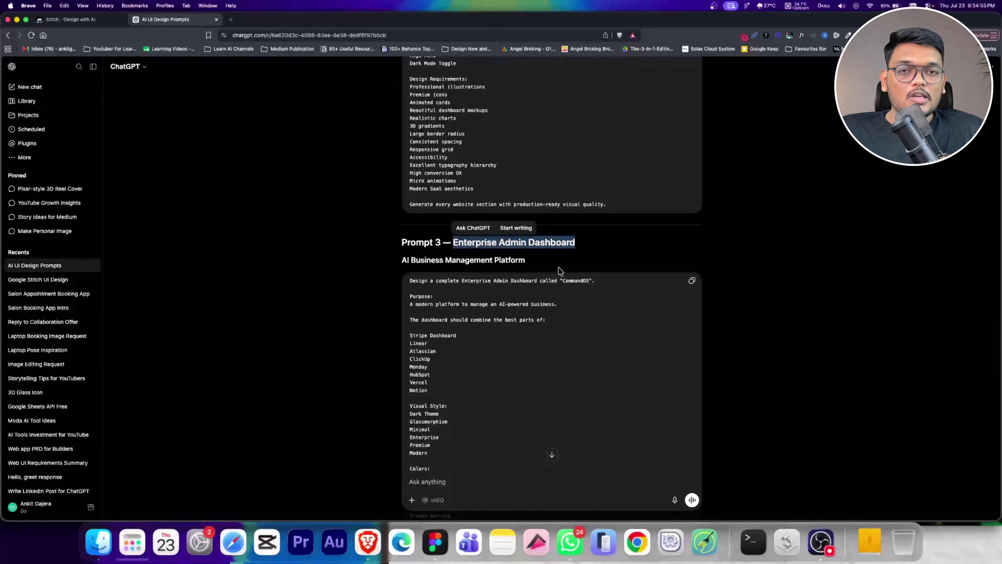
Copy the full text of Prompt 1, Premium Mobile App UI, from the ChatGPT conversation
scroll(602, 272, up, 15)
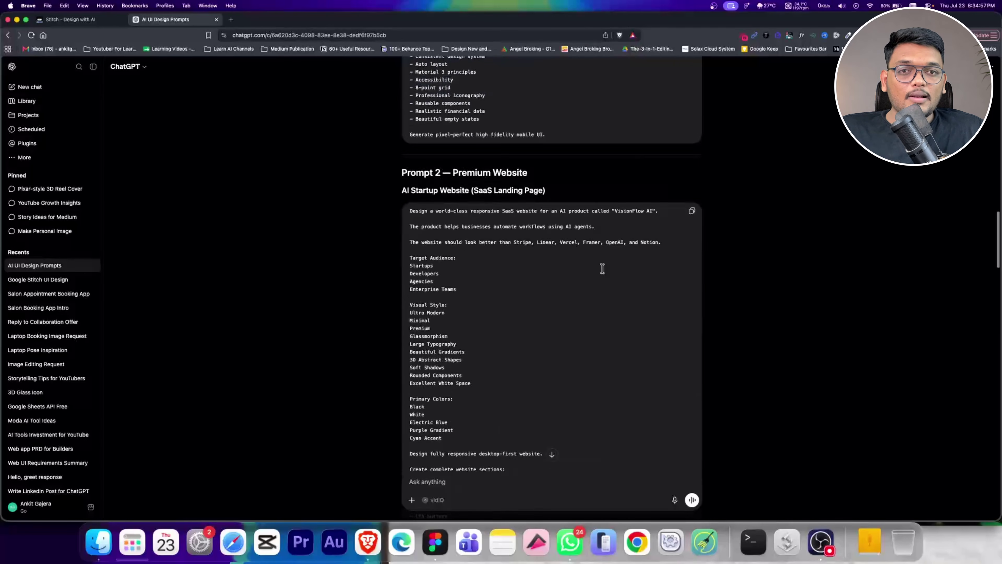
scroll(603, 268, up, 5)
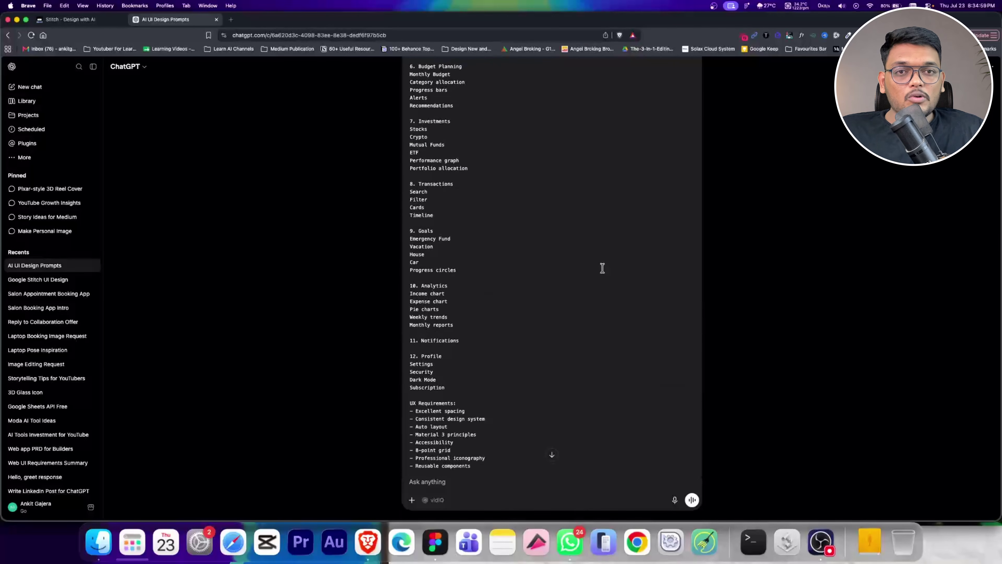
scroll(552, 266, up, 20)
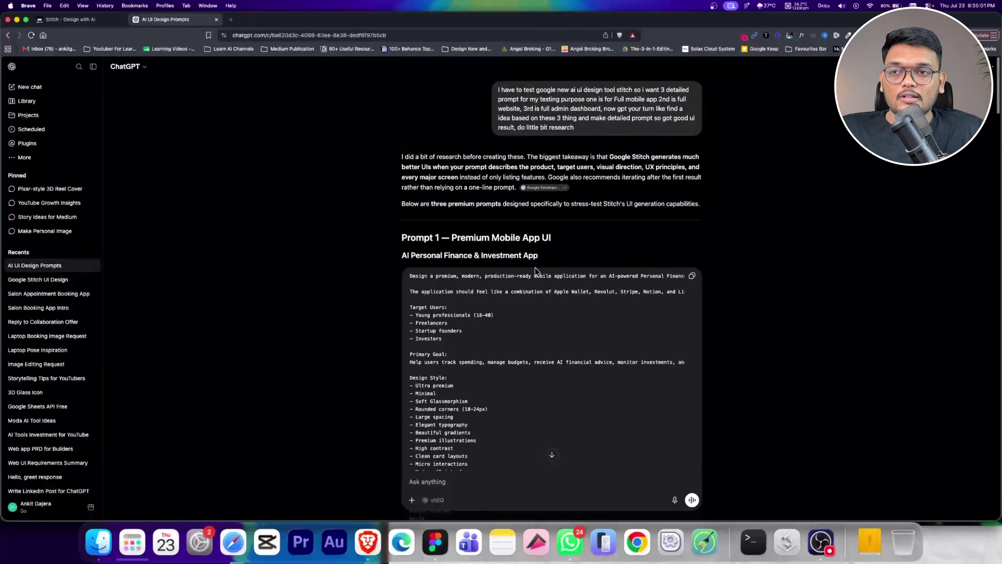
scroll(536, 272, down, 5)
scroll(536, 271, up, 6)
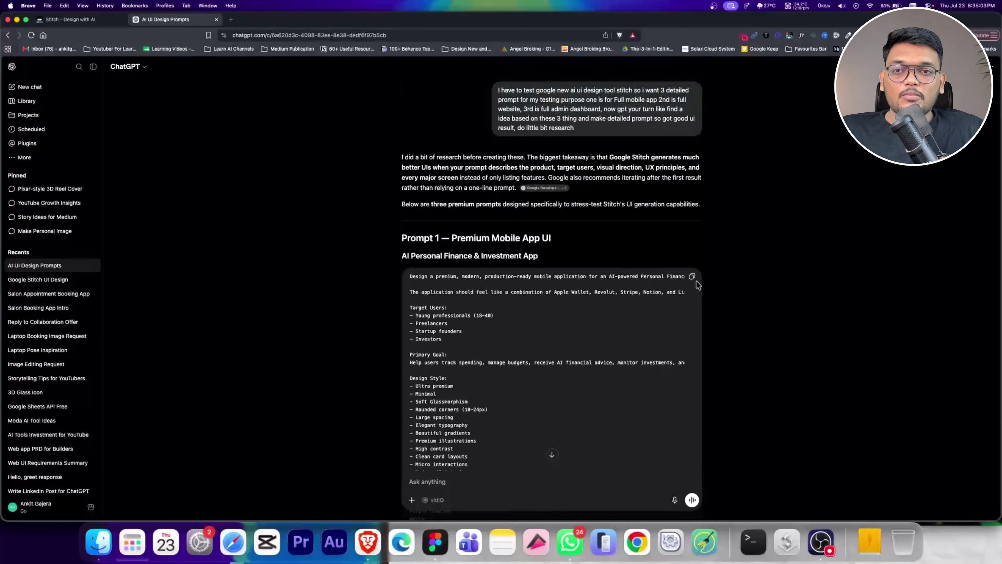
scroll(568, 253, down, 1)
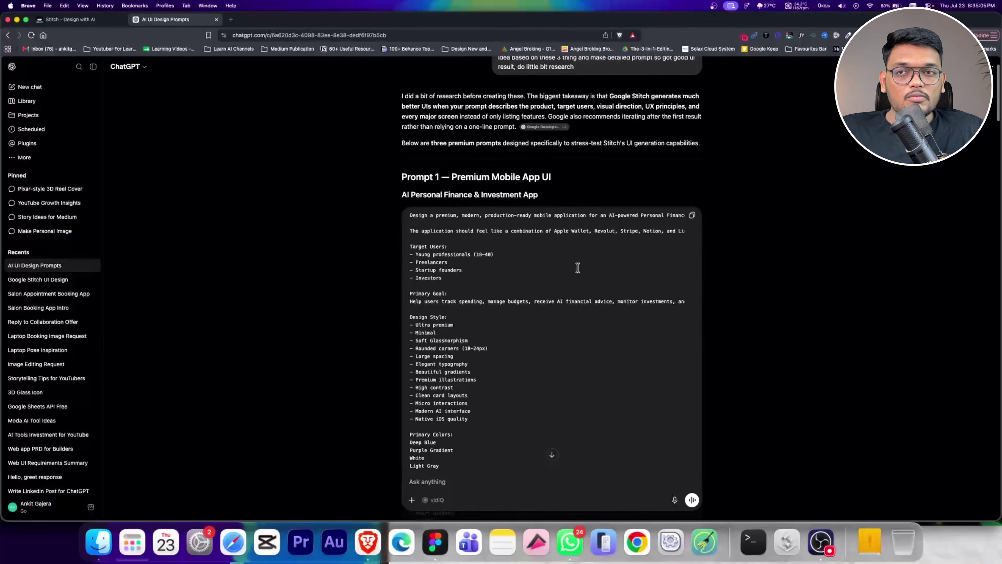
scroll(577, 268, down, 4)
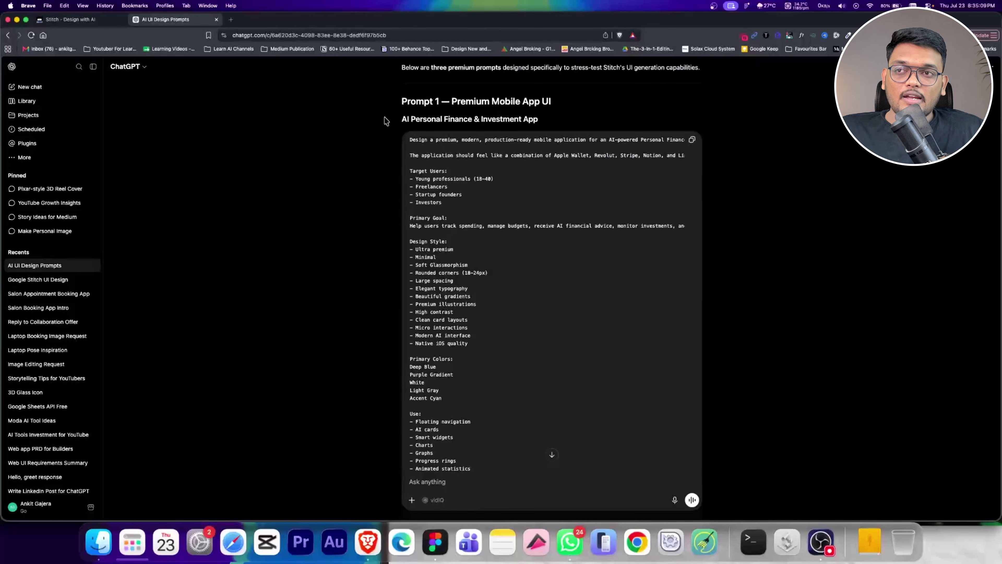
click(692, 139)
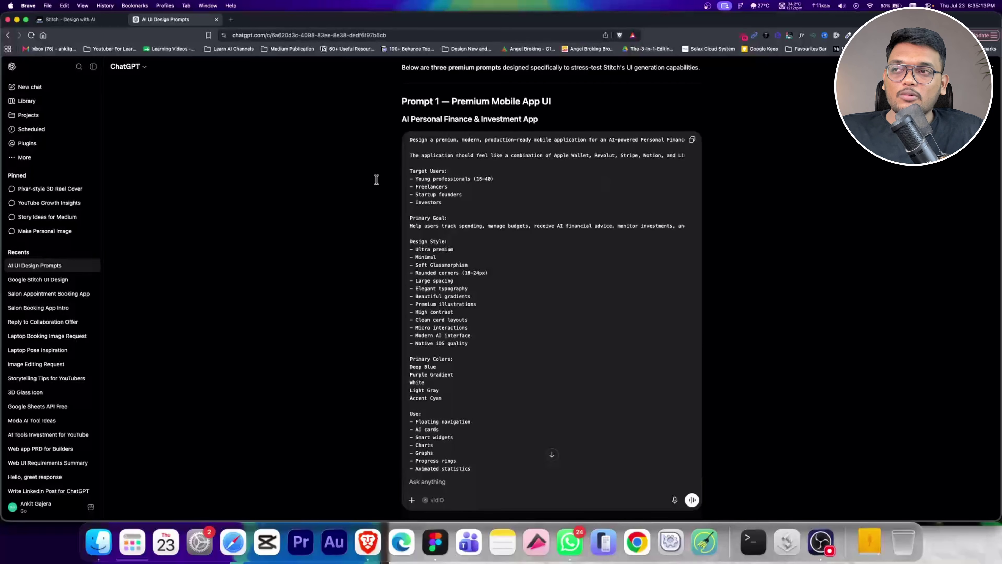
Return to Stitch and paste the copied mobile app prompt into the design prompt on the welcome page
click(74, 21)
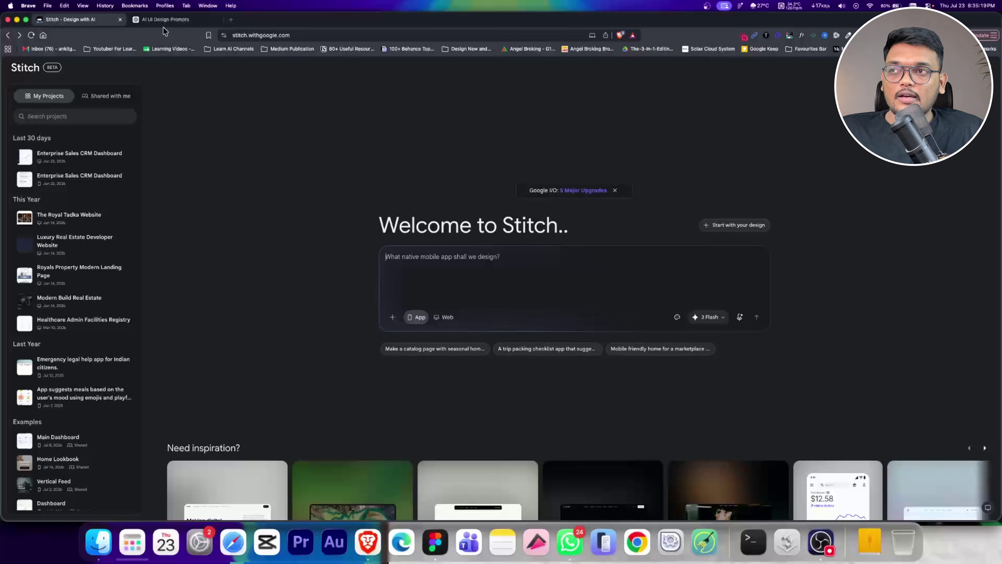
click(159, 20)
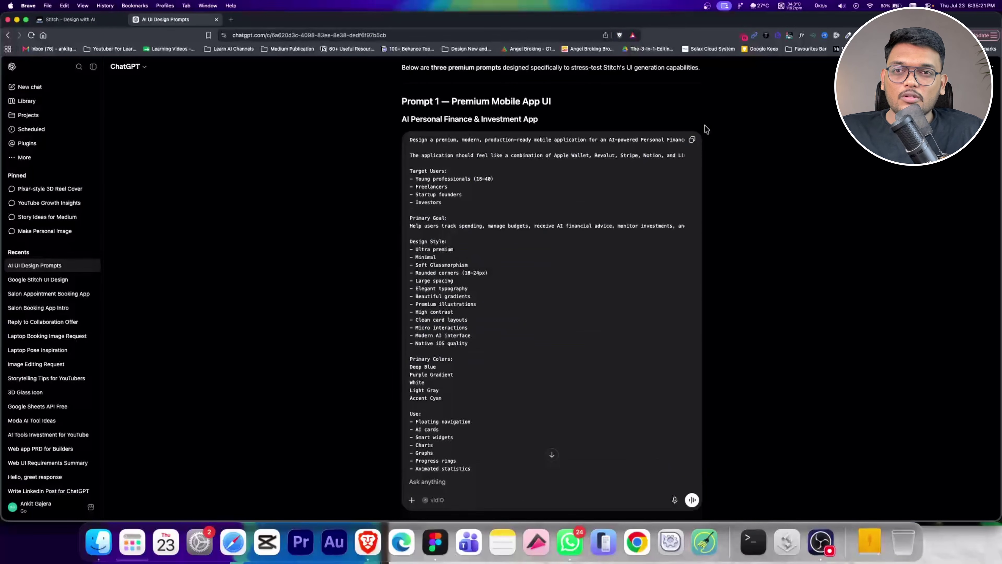
key(ctrl+shift+Tab)
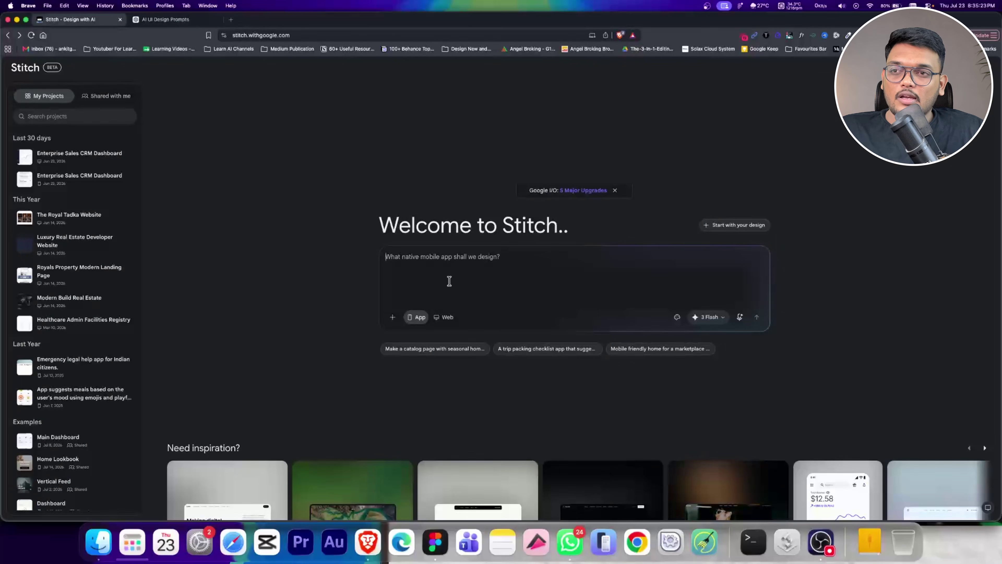
key(super+v)
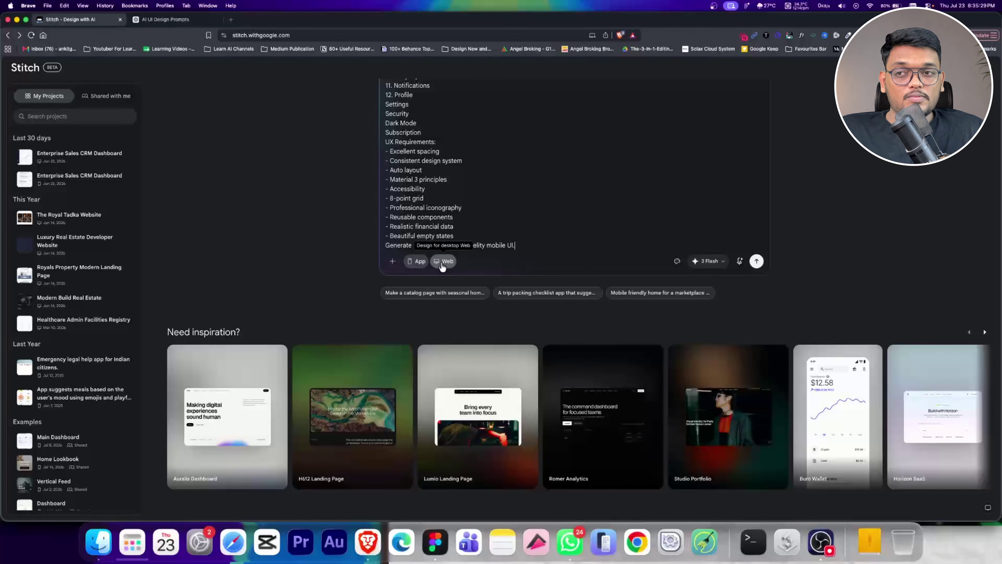
Check the prompt's attachment options and model choices, keeping 3 Flash as the model
click(392, 261)
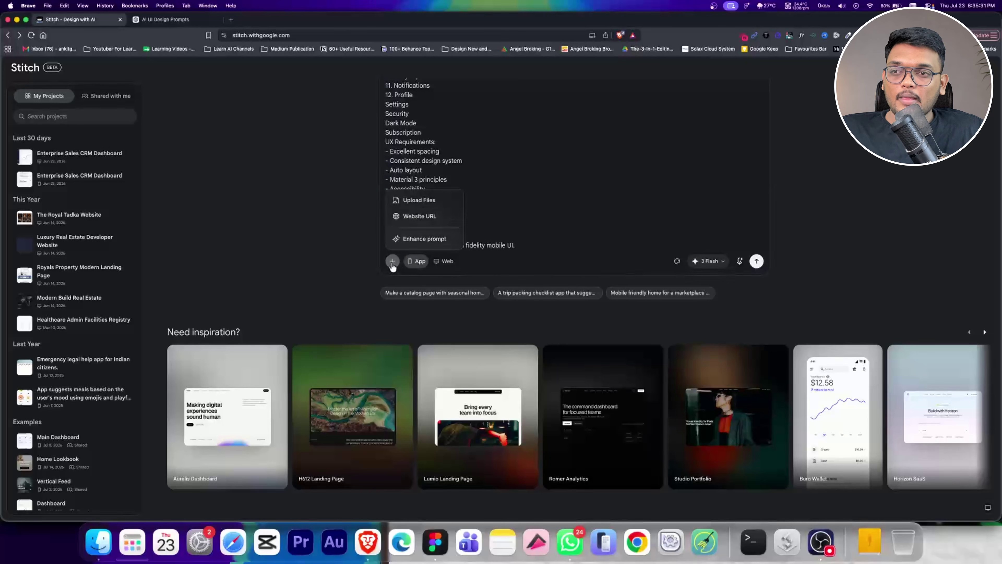
click(606, 220)
click(709, 261)
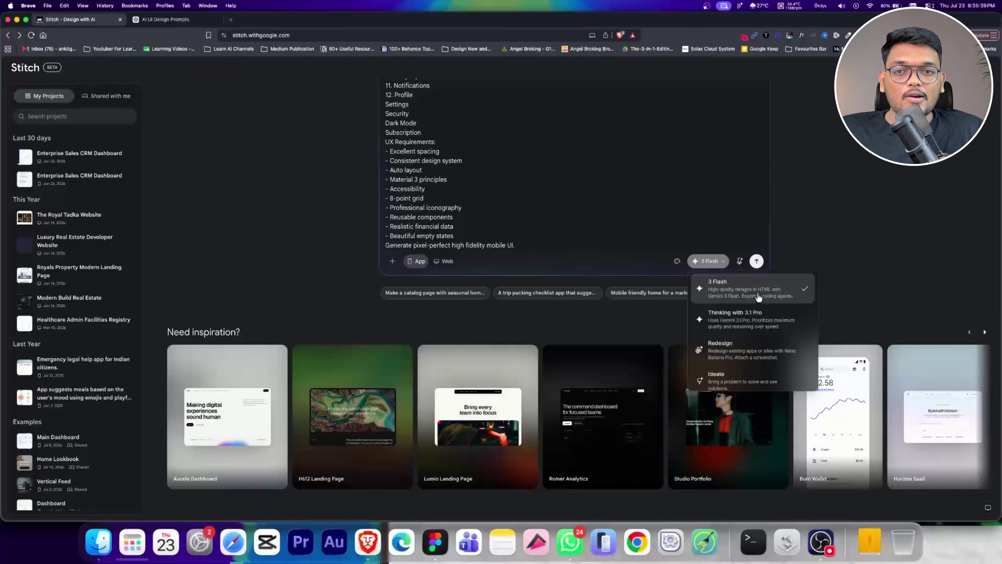
click(640, 197)
Reread the pasted FinPilot AI prompt and submit it in App mode with 3 Flash to generate the design
scroll(593, 257, up, 5)
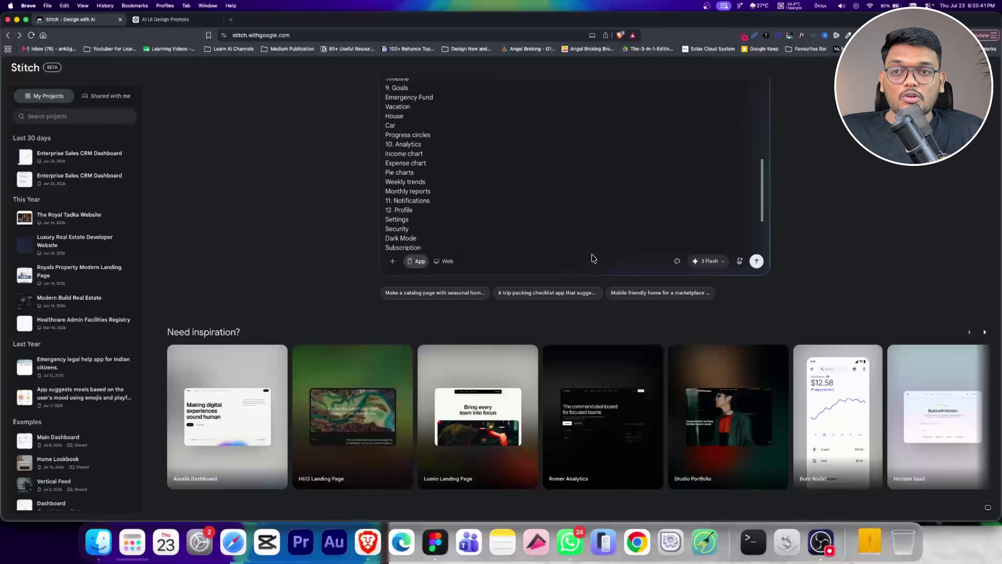
scroll(575, 300, down, 5)
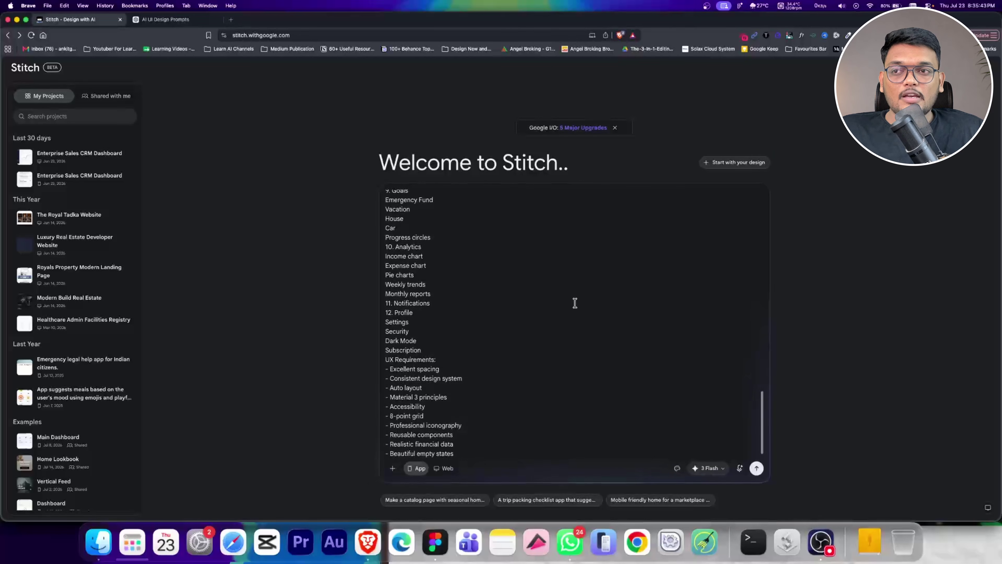
scroll(548, 290, up, 15)
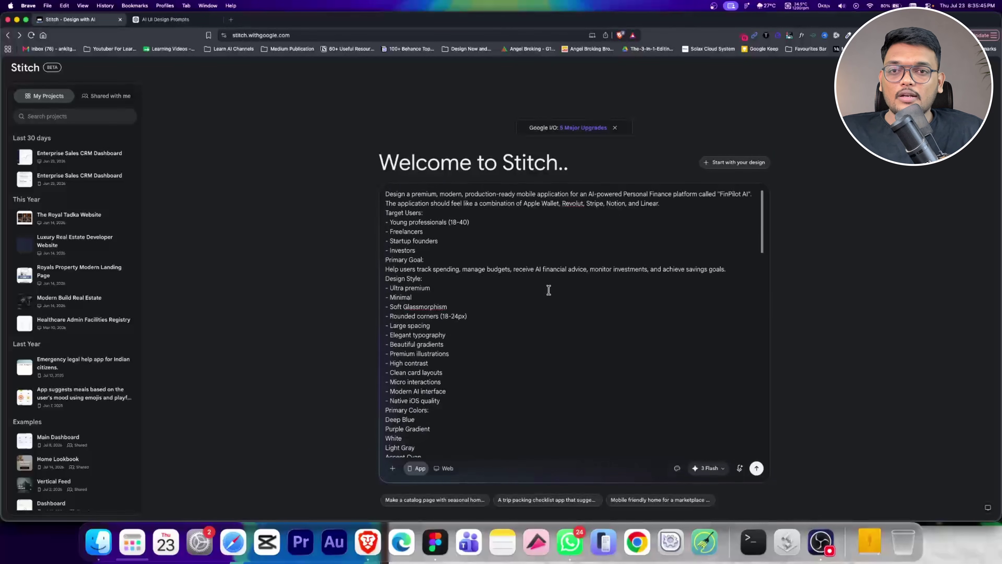
click(756, 468)
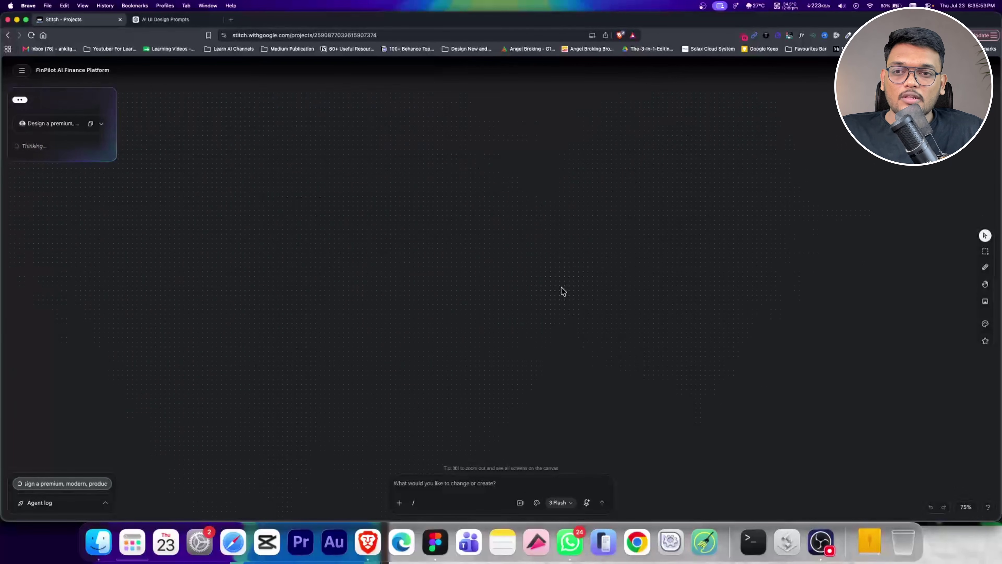
click(814, 549)
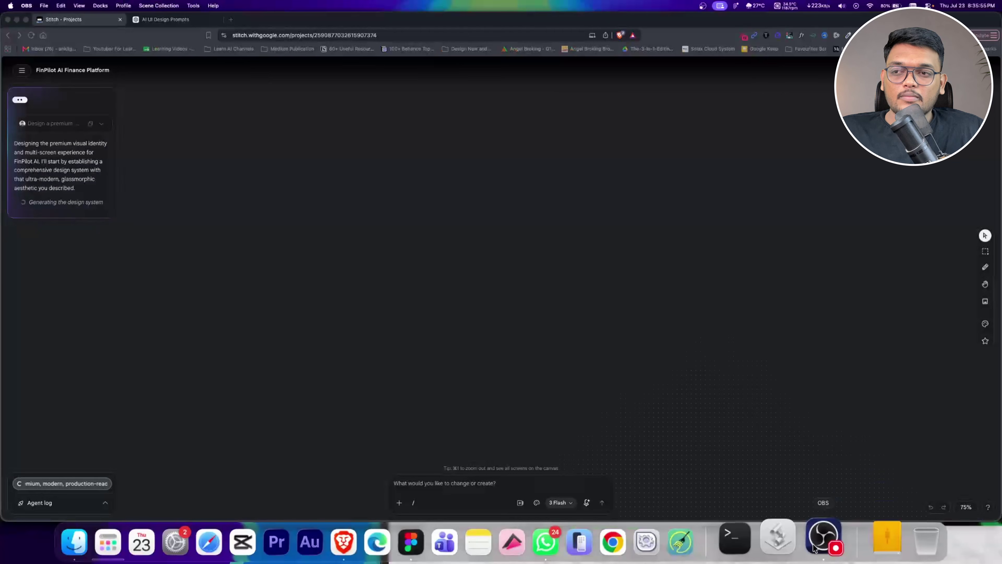
click(601, 279)
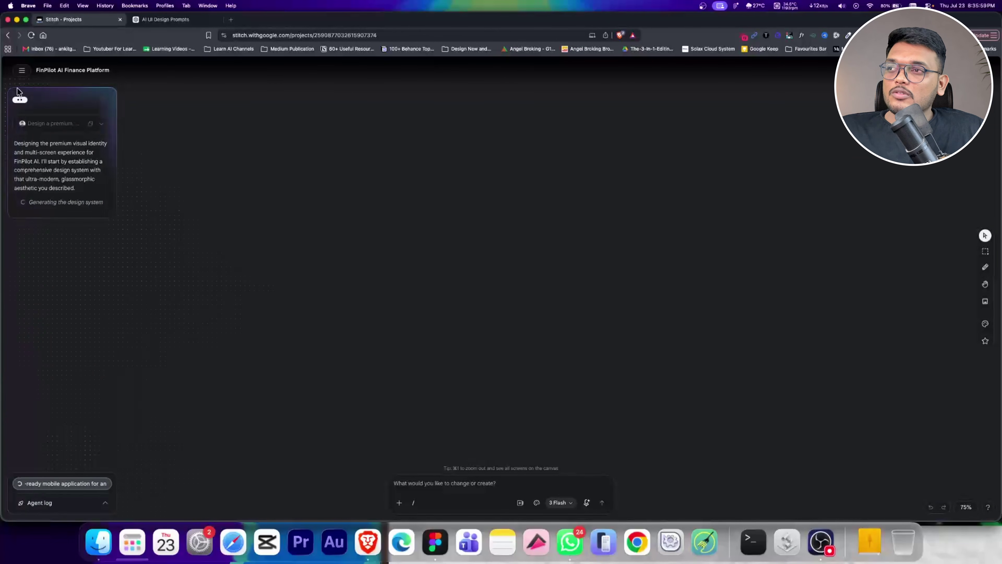
Open the Stitch settings from the FinPilot AI Finance Platform project to check today's credit usage
click(22, 70)
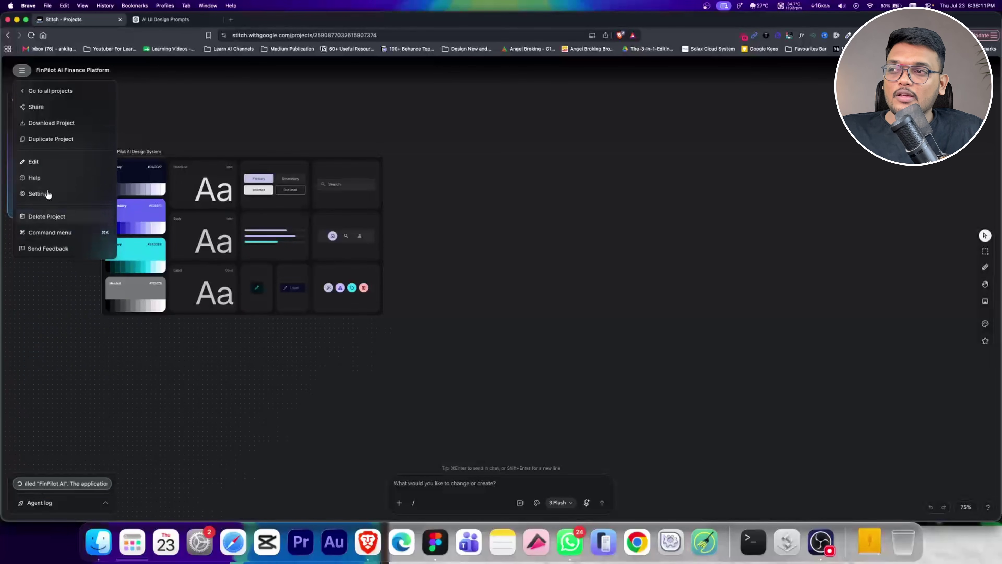
click(38, 194)
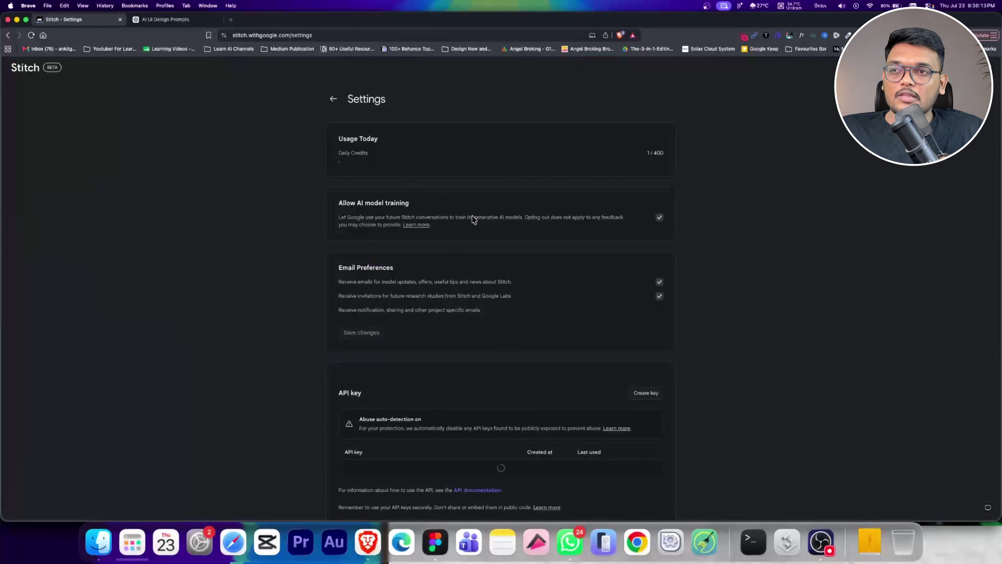
Review the credit usage, email preferences and API key sections in the settings and return to the FinPilot AI project
scroll(633, 335, down, 3)
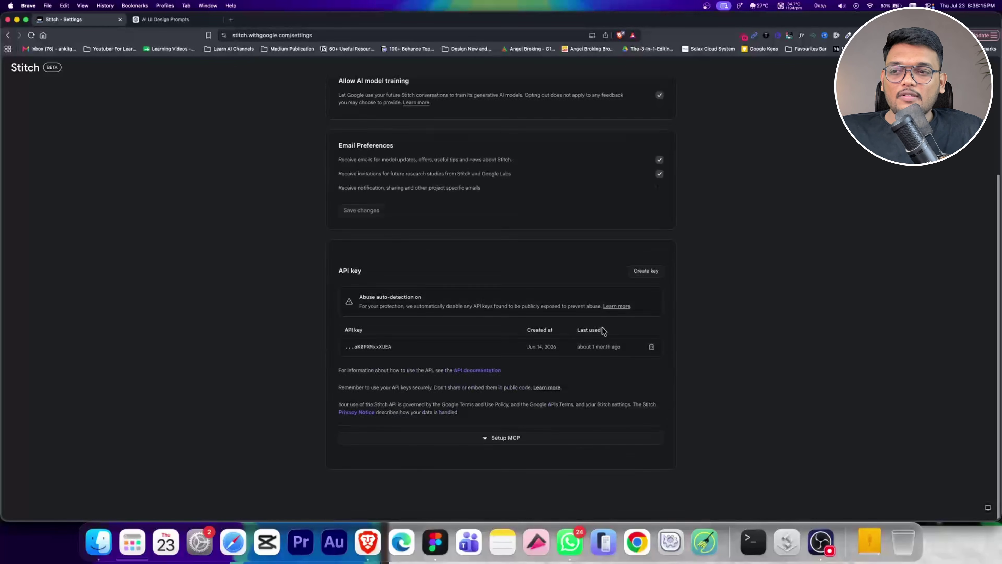
scroll(604, 331, up, 2)
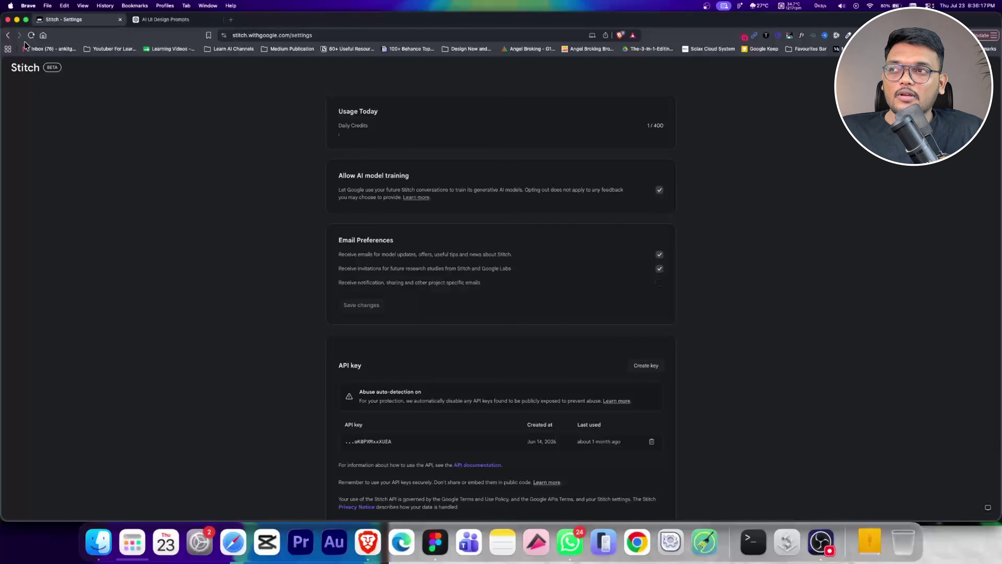
click(9, 37)
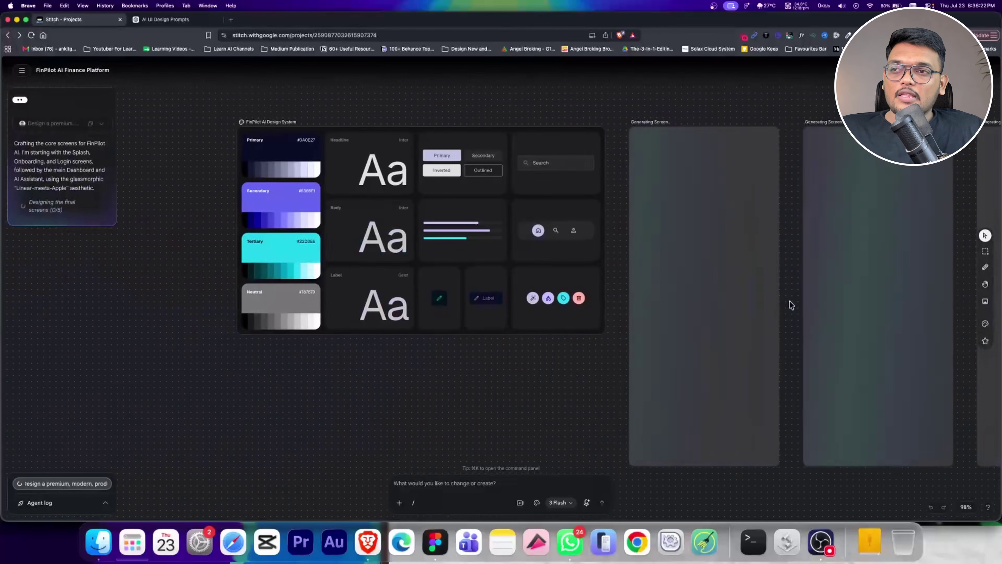
Examine the FinPilot AI Design System board, including its colour palettes, typography and component samples
click(309, 221)
scroll(309, 221, up, 3)
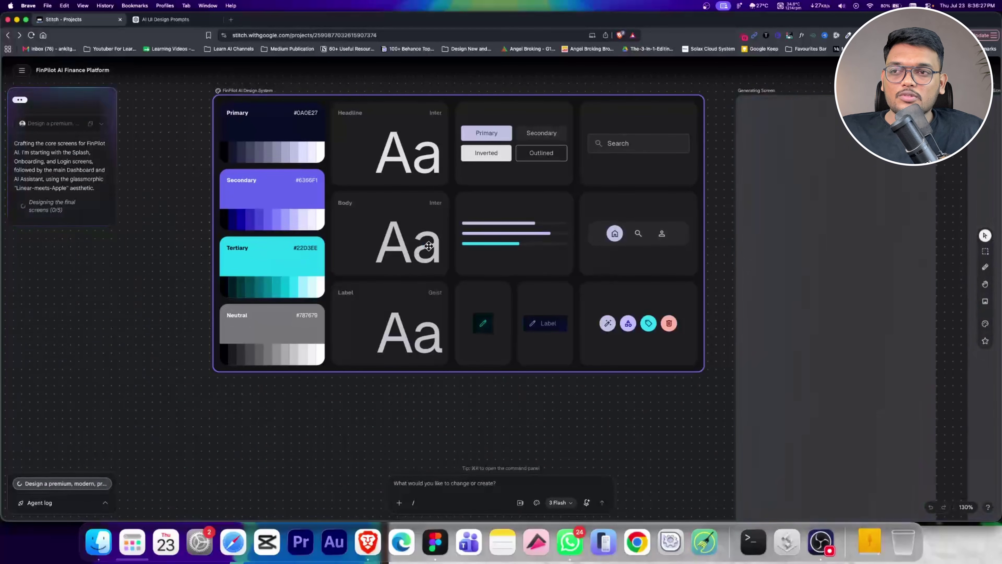
scroll(575, 249, right, 5)
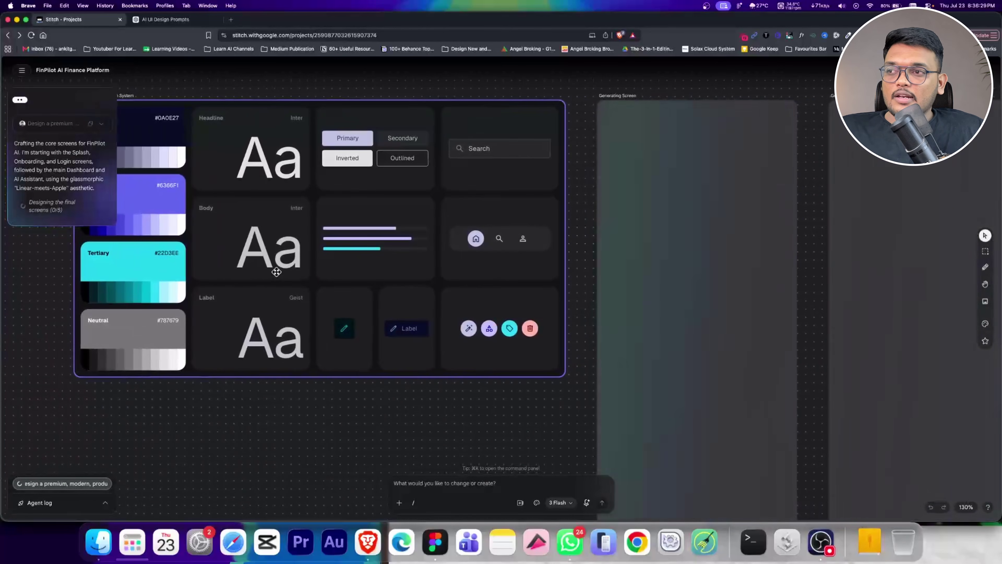
scroll(162, 304, down, 3)
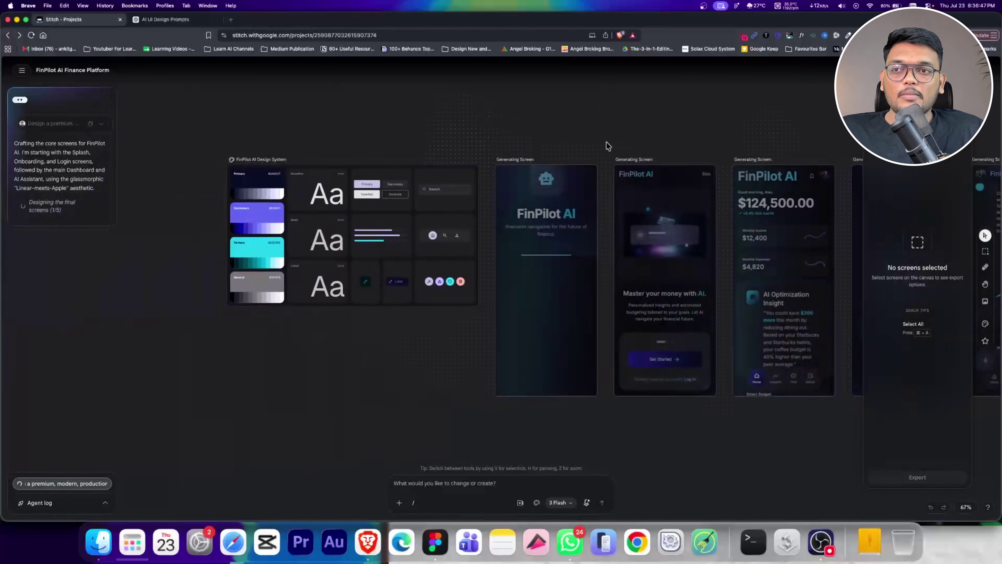
Check the export options for the FinPilot AI Design System, viewing the MCP option
click(240, 160)
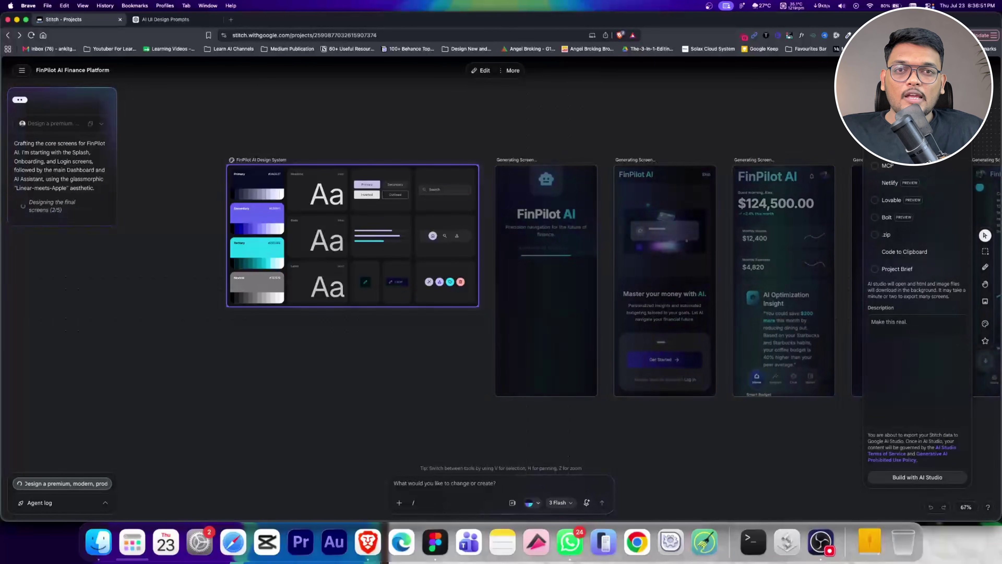
click(878, 166)
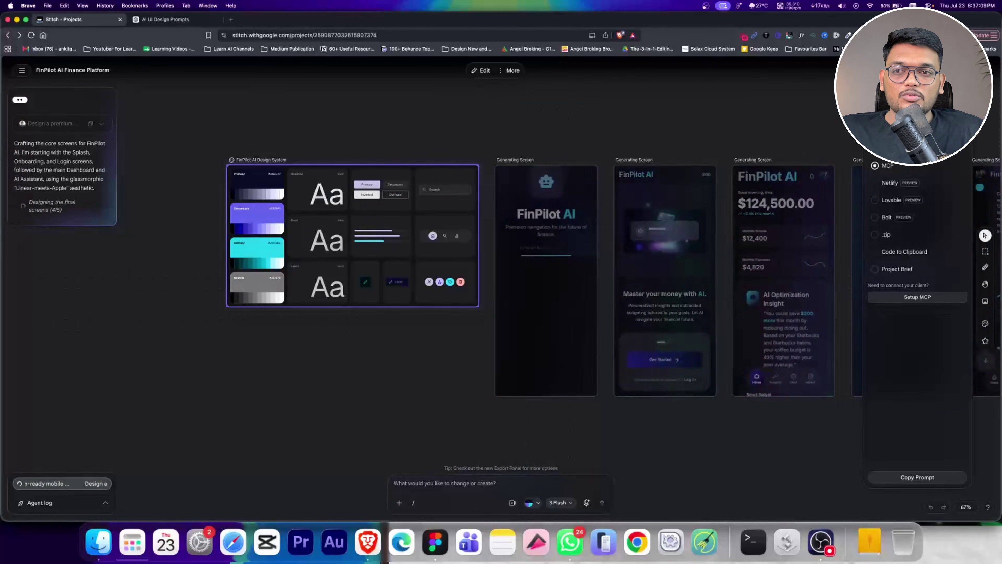
scroll(571, 124, right, 10)
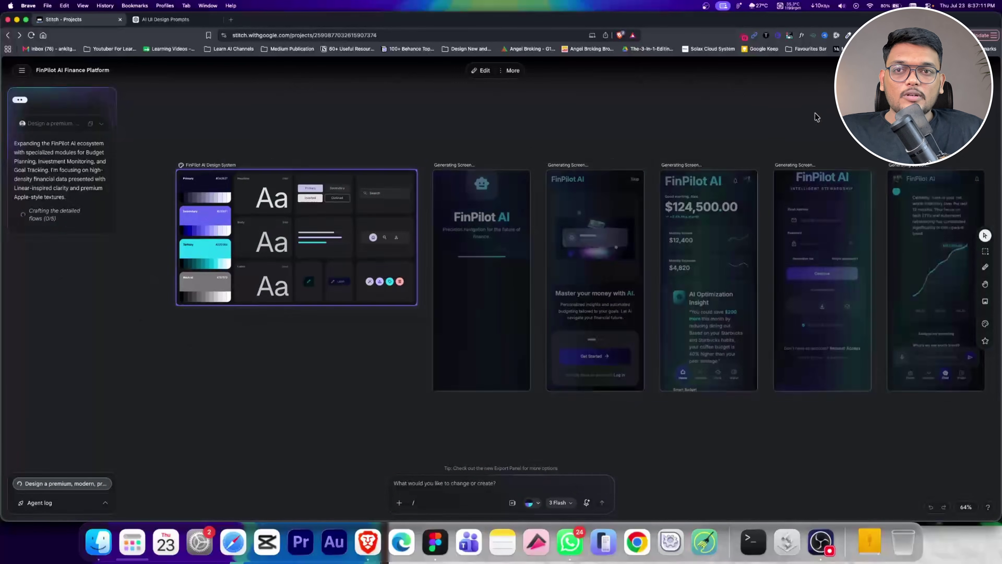
Examine the FinPilot AI screens being generated, from the splash and onboarding to the dashboard, login and AI assistant
scroll(713, 122, up, 3)
scroll(713, 122, down, 6)
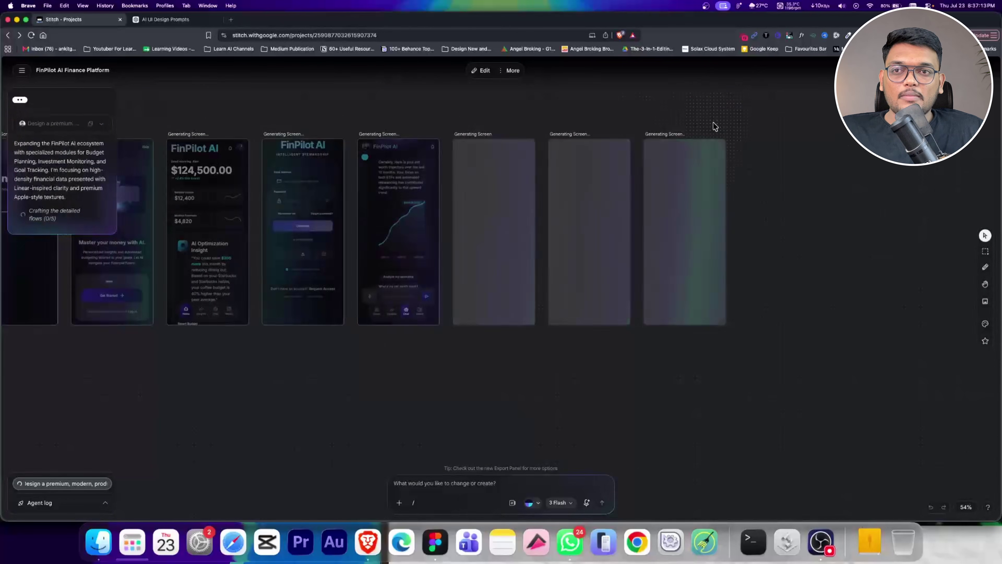
scroll(492, 352, left, 5)
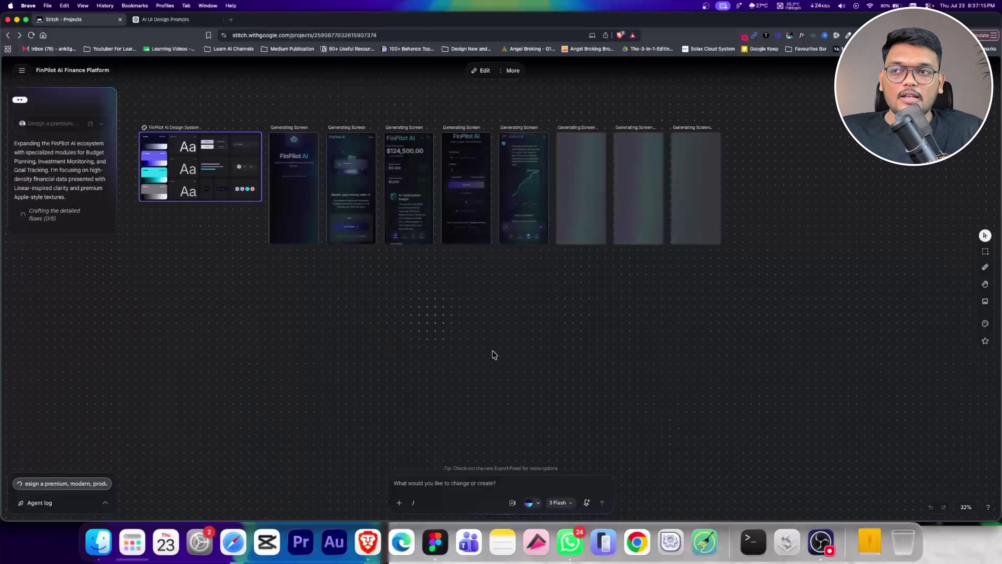
scroll(405, 240, up, 3)
scroll(405, 239, up, 6)
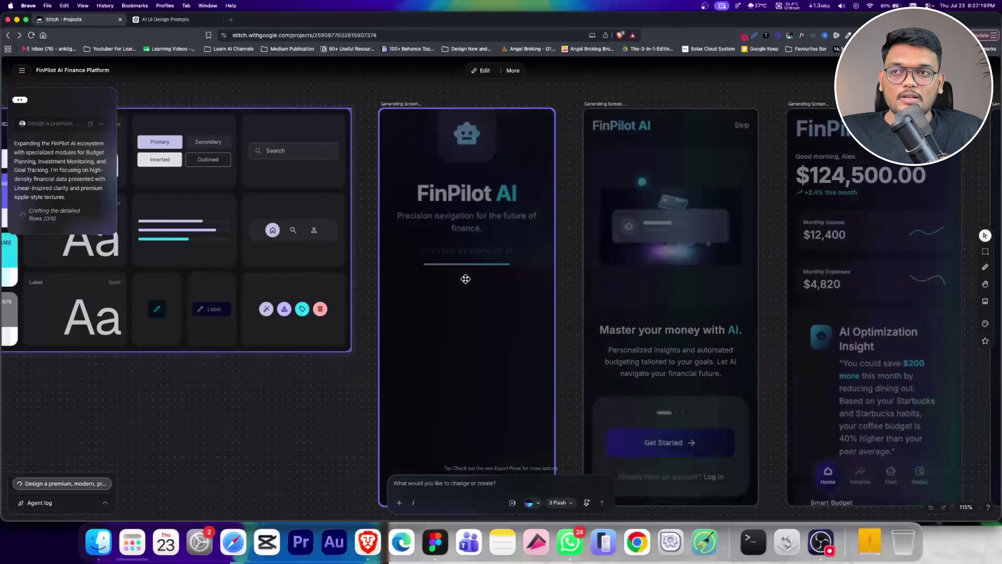
scroll(521, 281, right, 6)
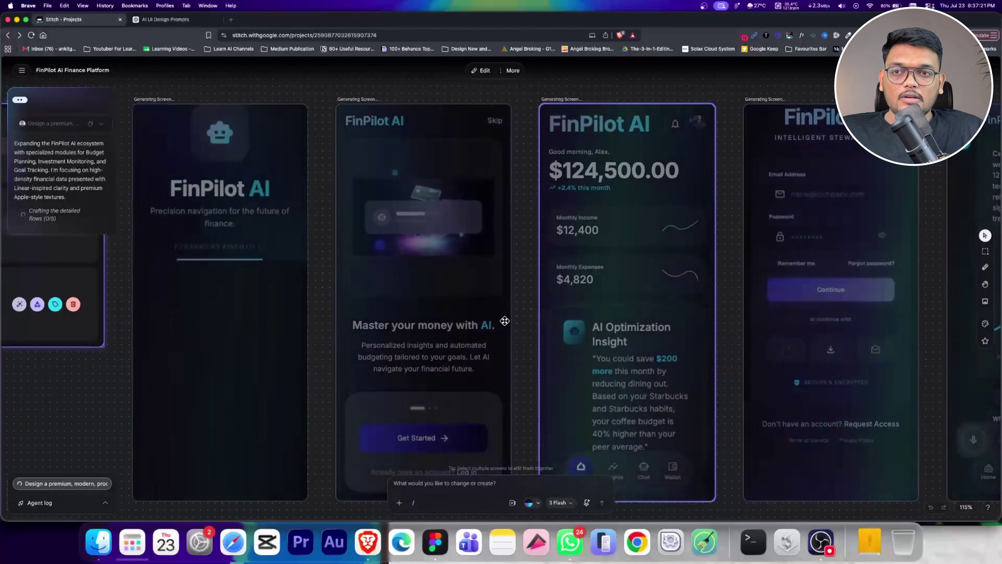
scroll(395, 317, right, 5)
scroll(395, 317, down, 4)
scroll(394, 317, down, 5)
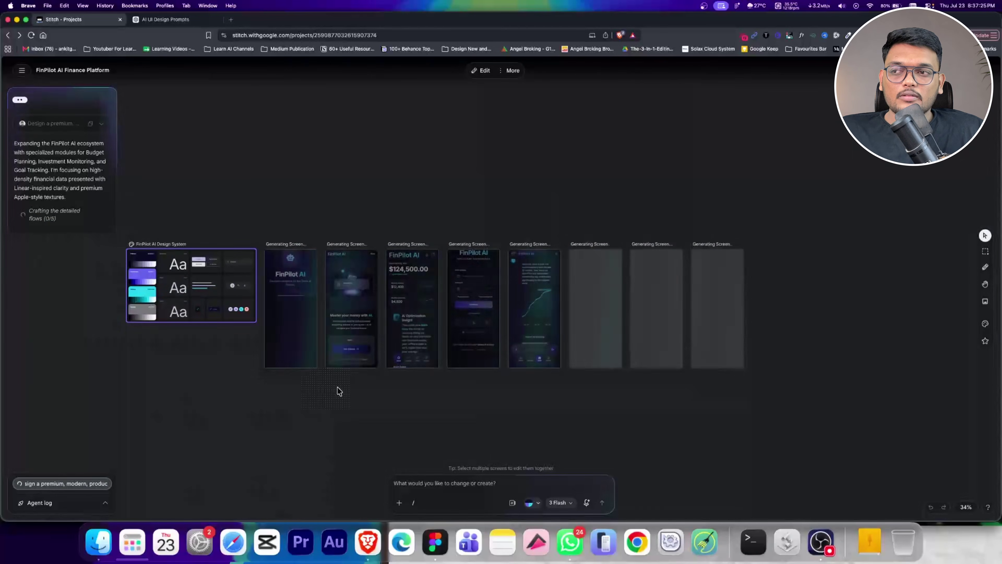
drag(337, 392, 419, 387)
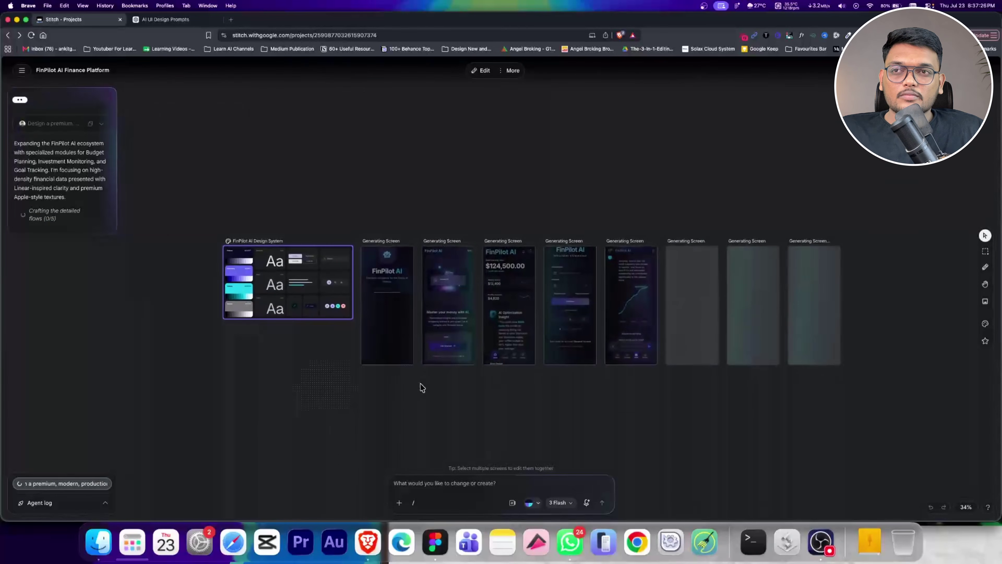
click(280, 261)
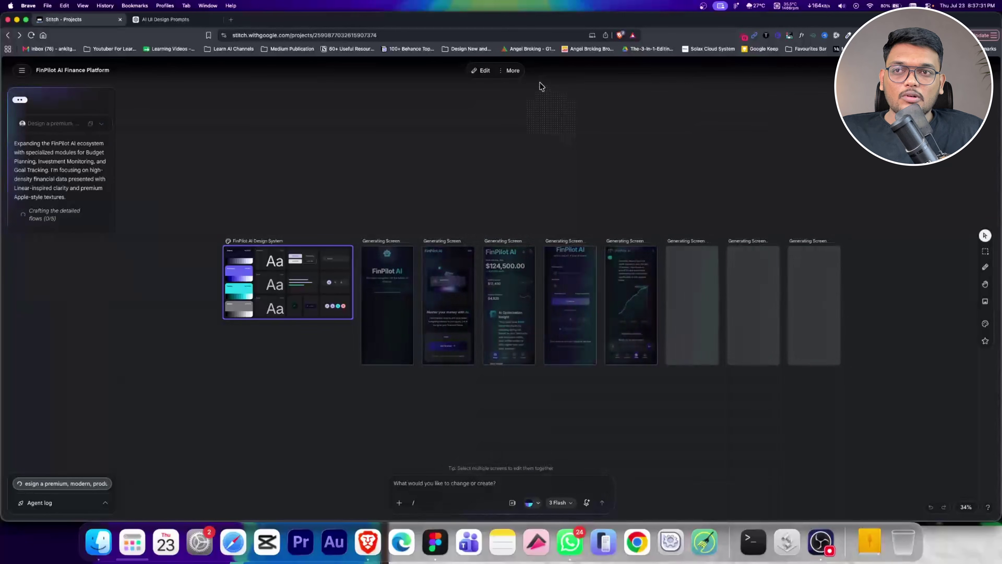
click(511, 71)
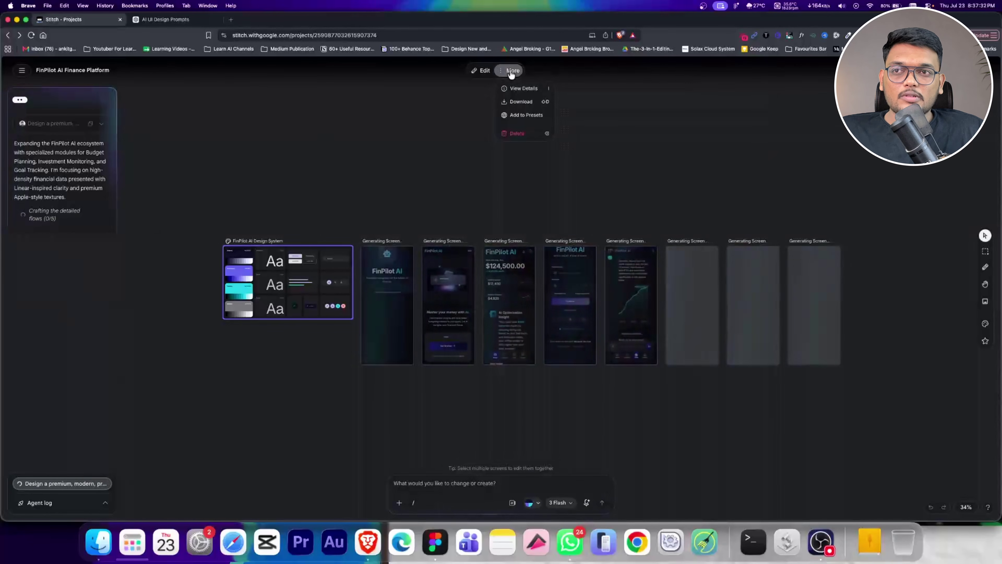
click(519, 104)
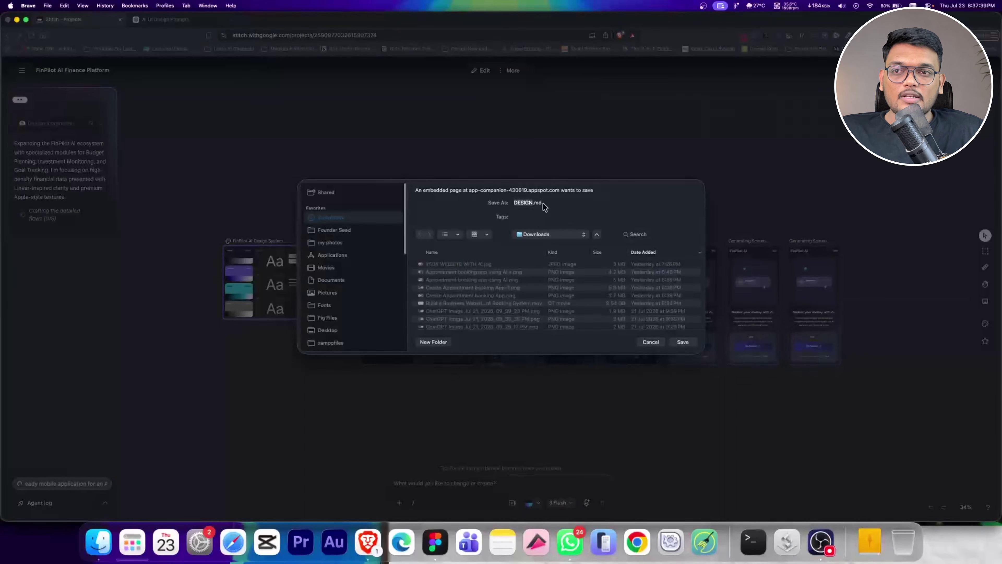
click(651, 342)
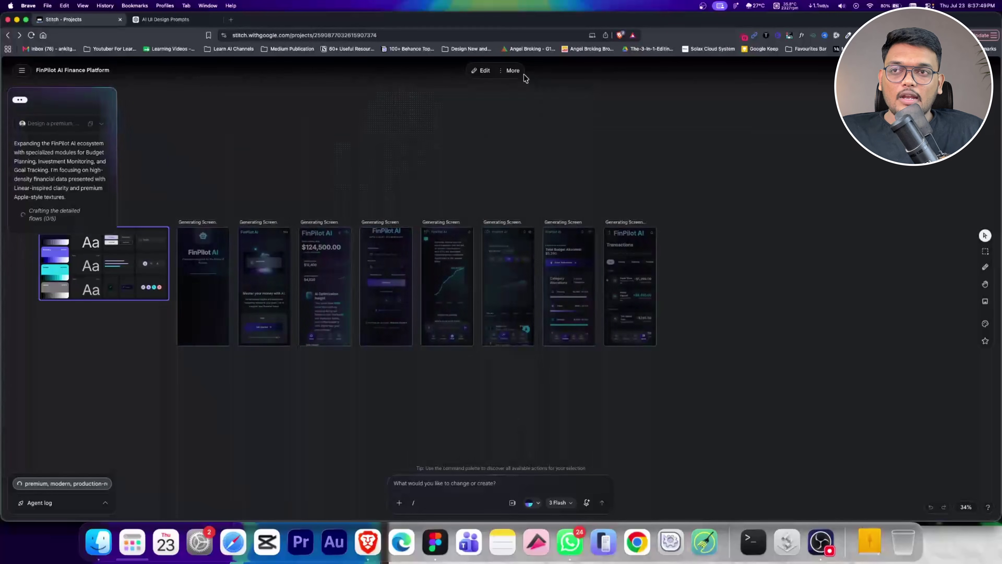
Open the design system's theme settings and read through its design file's colour, typography, layout and elevation rules
click(985, 323)
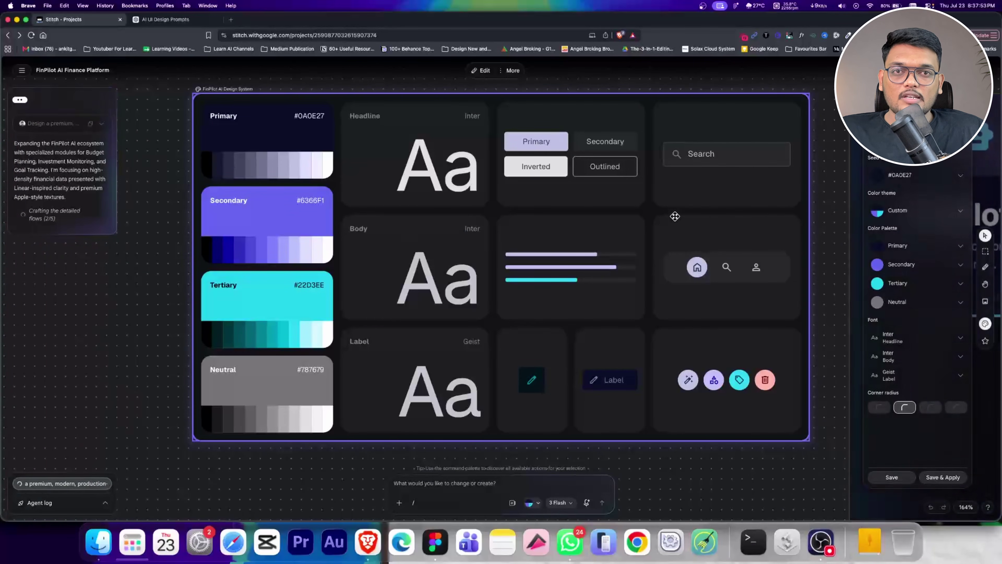
click(879, 177)
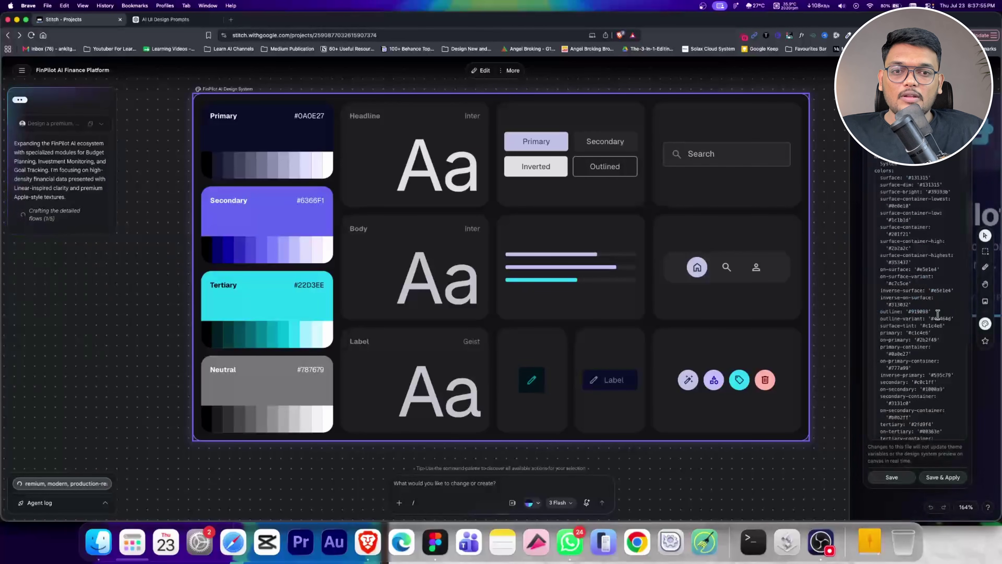
mouse_move(915, 265)
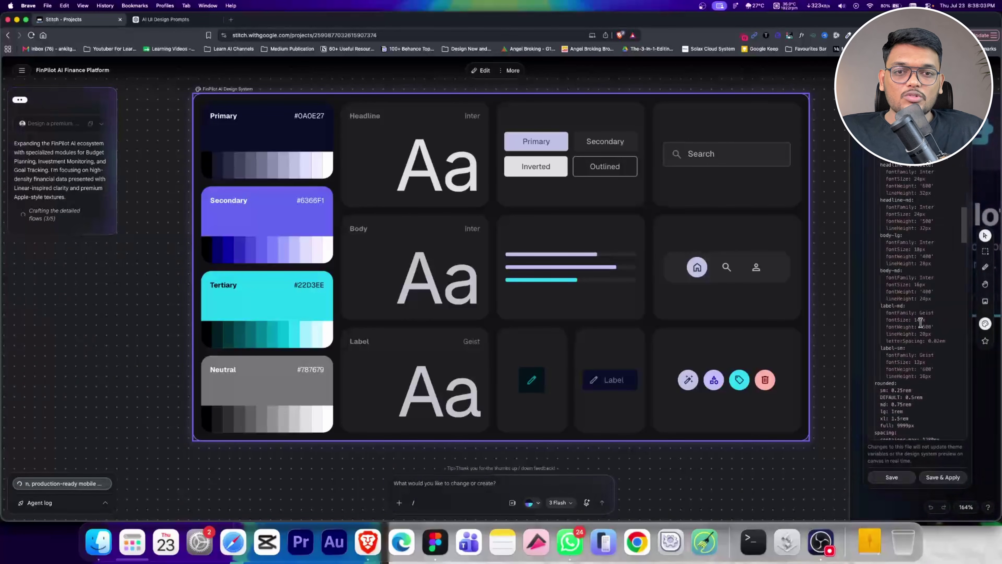
scroll(920, 322, down, 15)
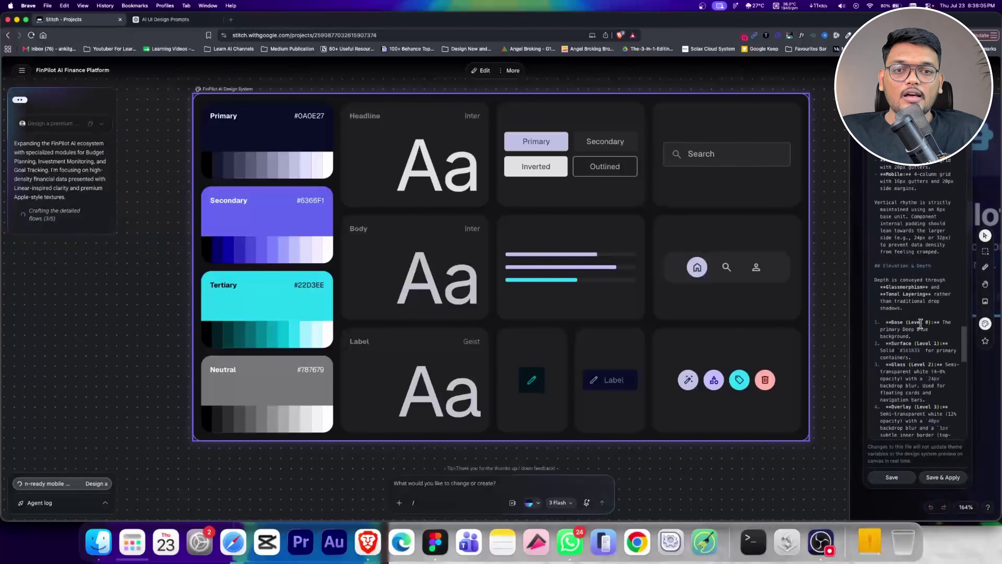
scroll(920, 321, down, 10)
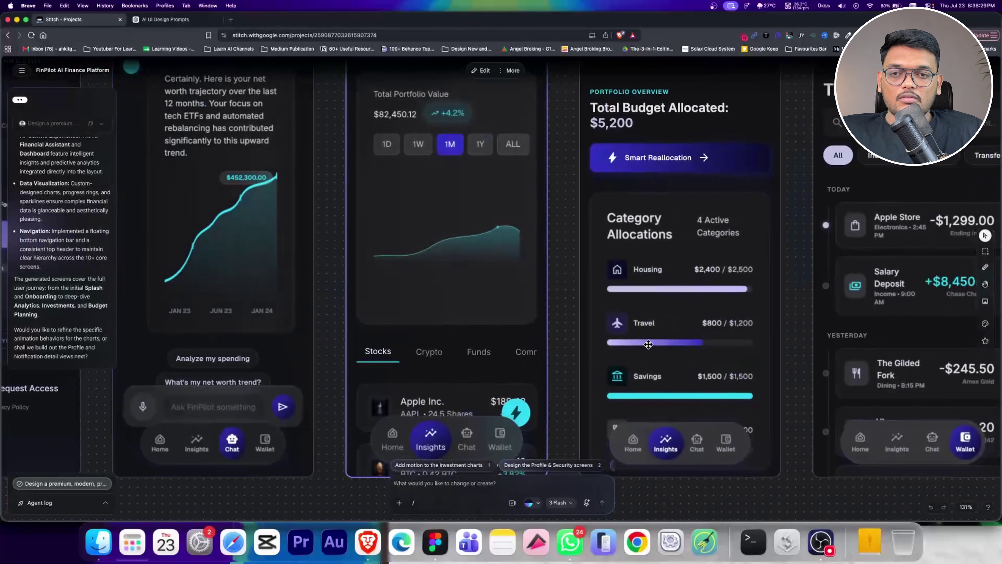
Review the finished screens across the canvas, including Dashboard, Login, AI Assistant, Investments, Budget Planning and Transactions
scroll(648, 344, right, 5)
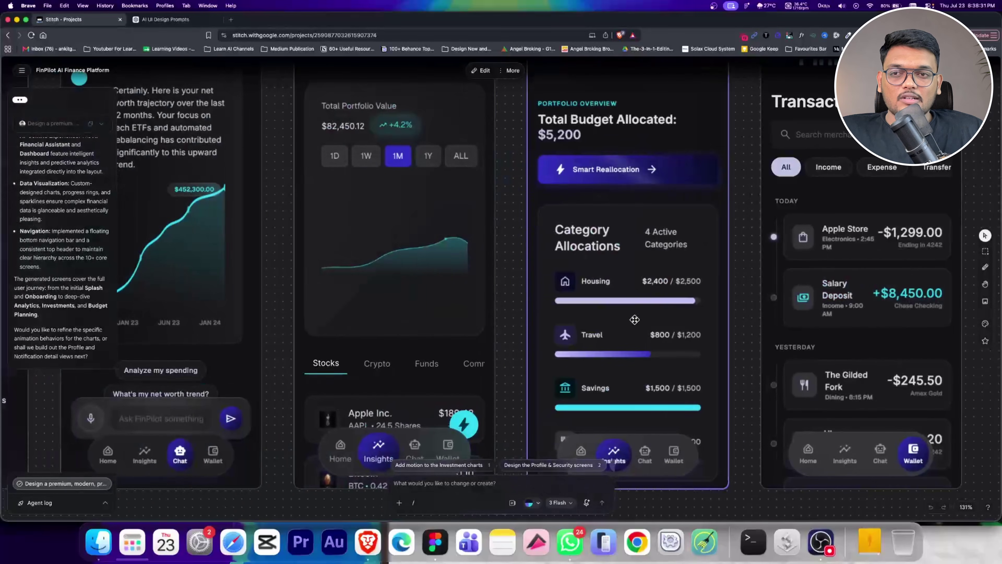
scroll(634, 320, left, 10)
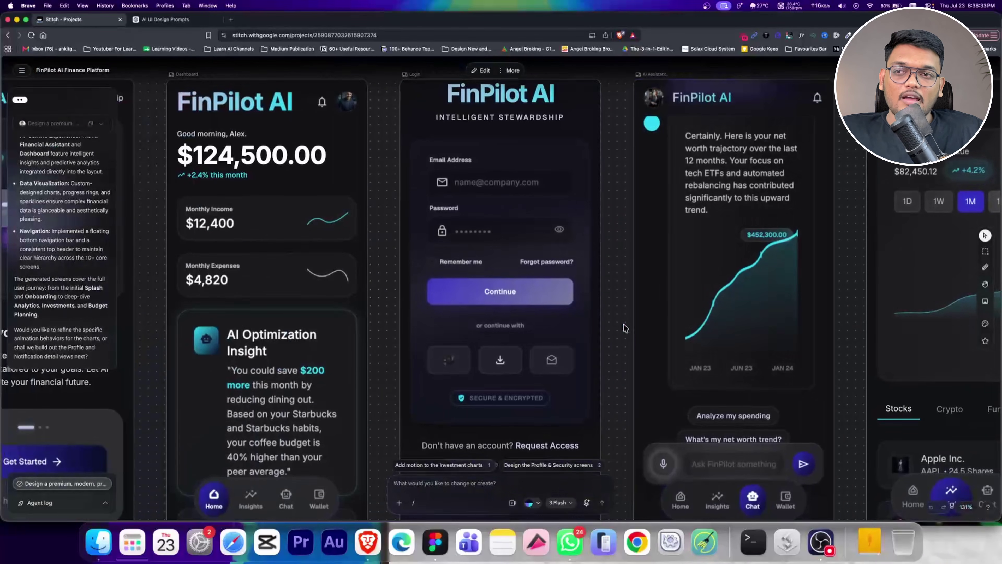
scroll(616, 293, down, 3)
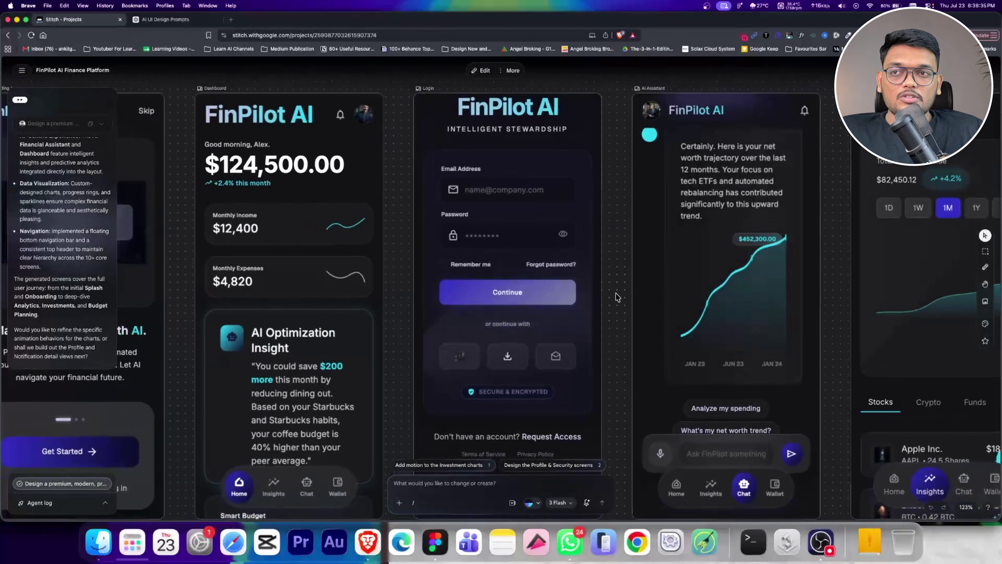
scroll(557, 270, down, 3)
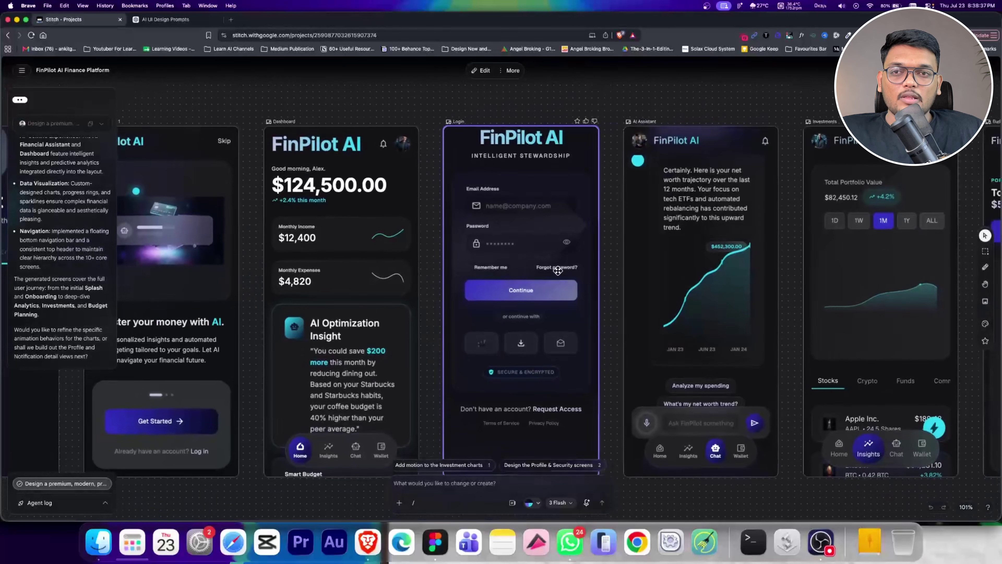
scroll(557, 271, right, 8)
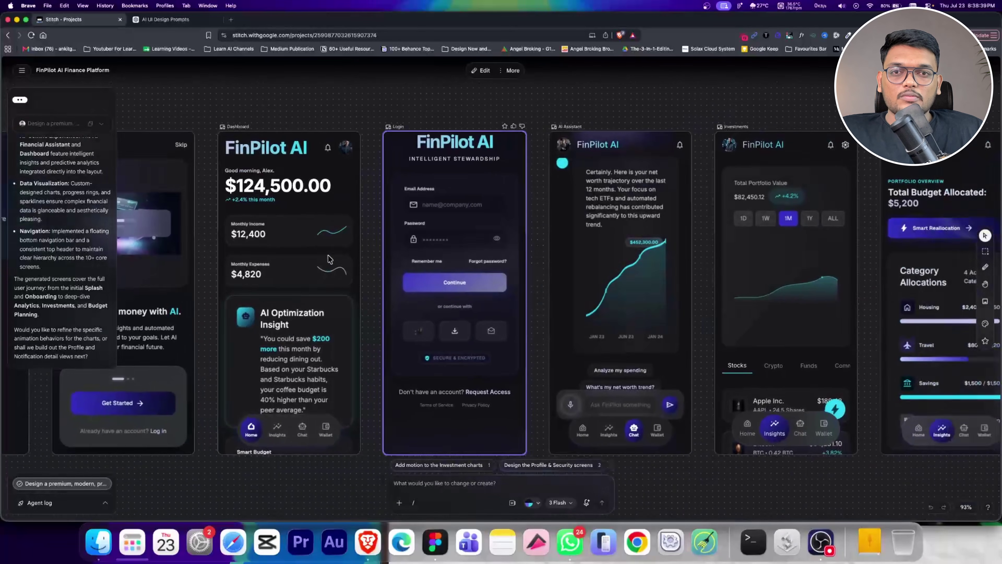
scroll(512, 277, right, 10)
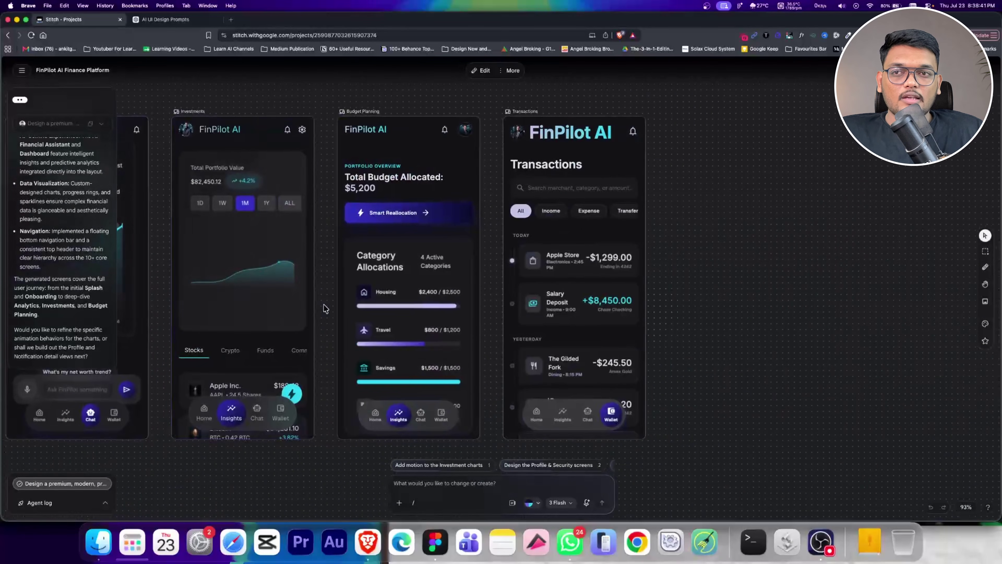
Generate an Instant Prototype from the Transactions screen
click(516, 112)
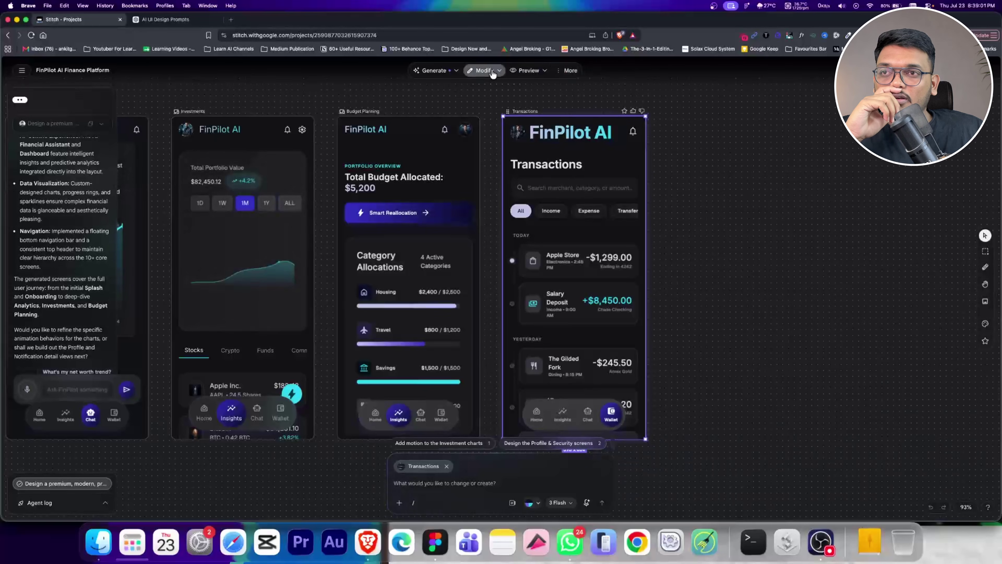
mouse_move(456, 75)
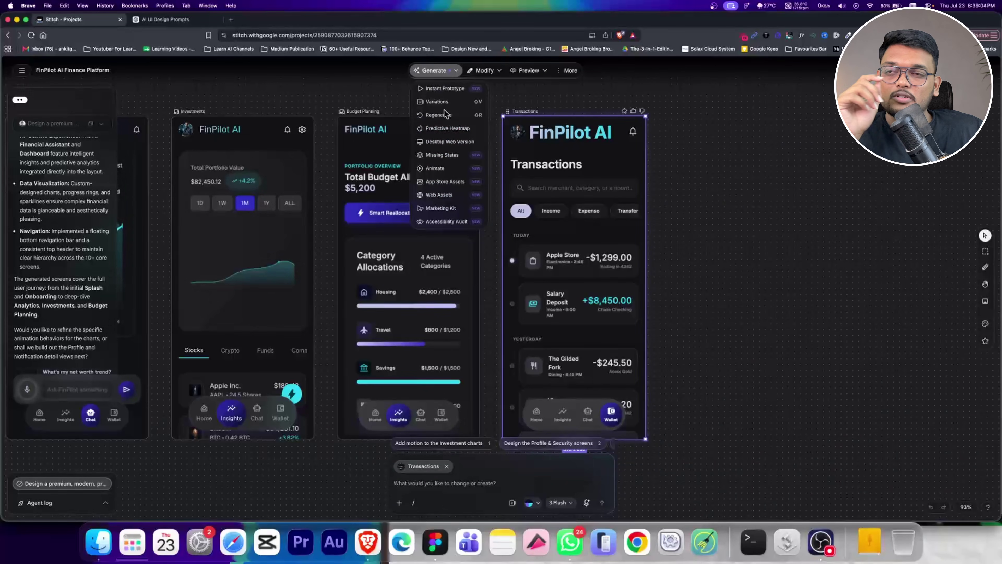
click(443, 91)
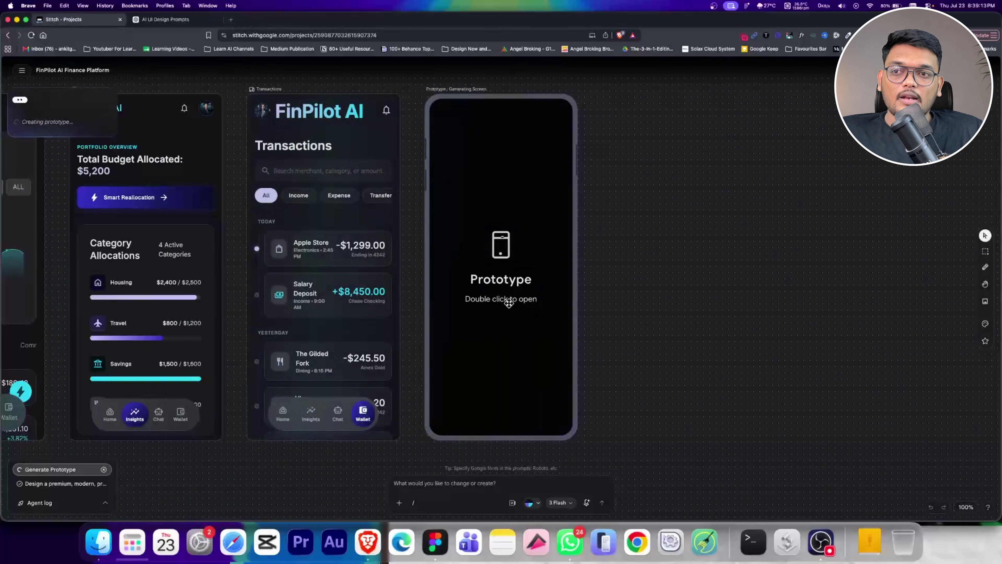
Open the Transactions prototype in preview and test its Chat navigation item
double_click(522, 256)
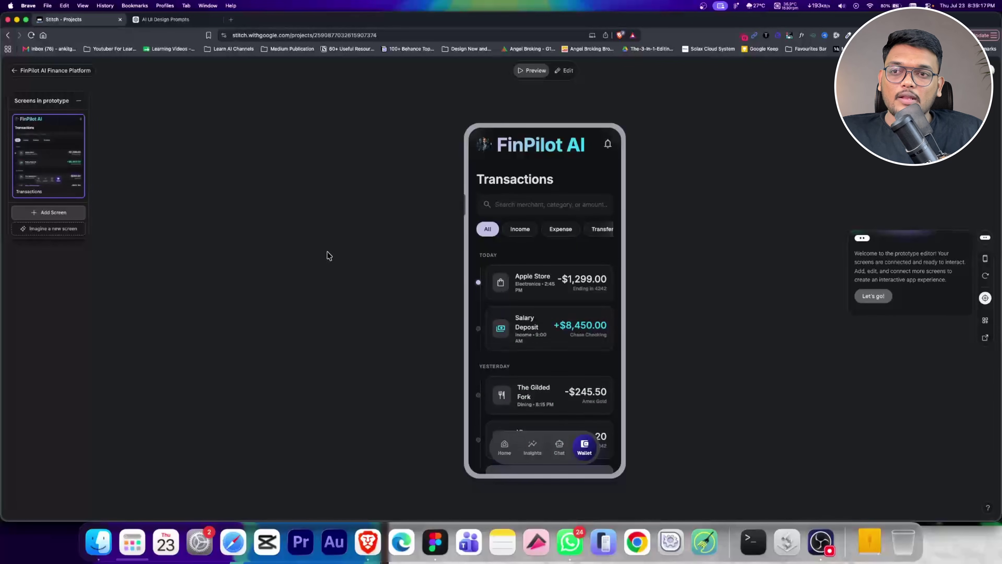
click(561, 452)
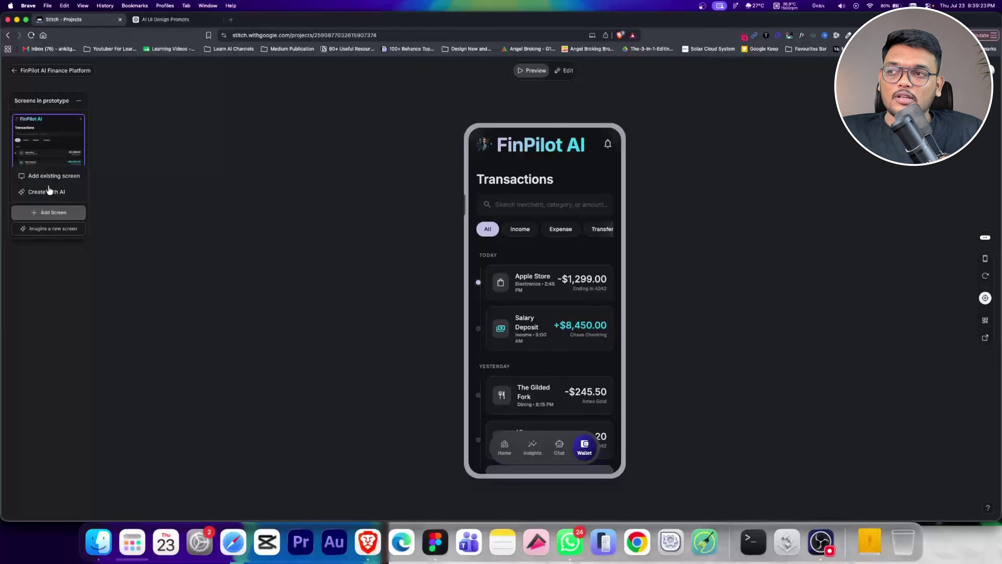
Look at the prototype's options for adding a screen, including creating one with AI, and return to the project canvas
click(47, 192)
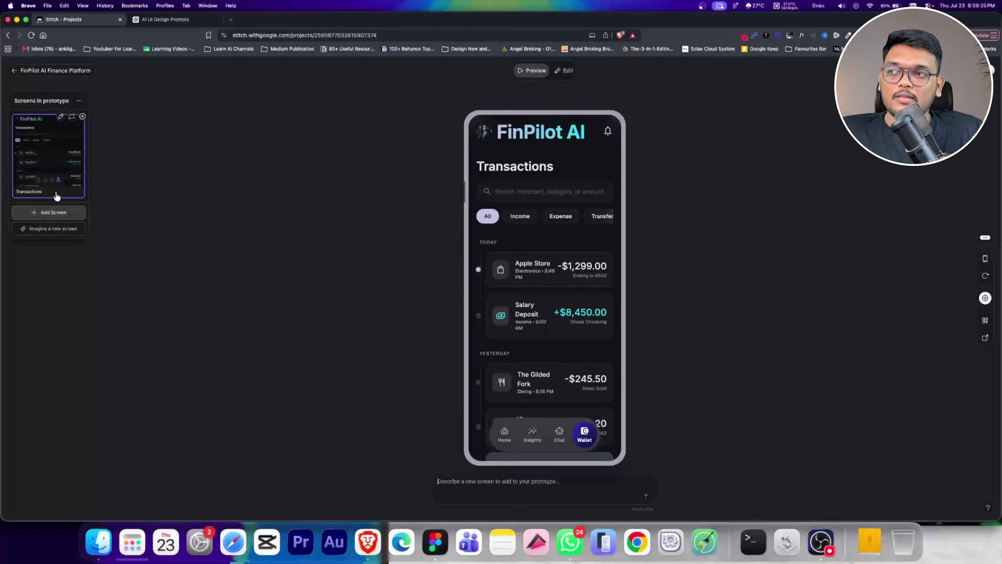
click(58, 218)
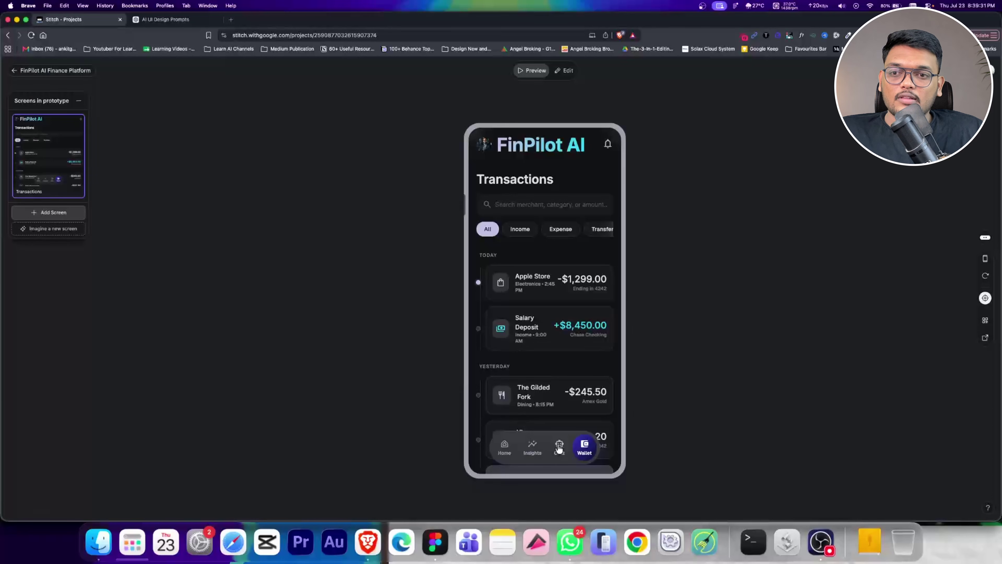
click(21, 72)
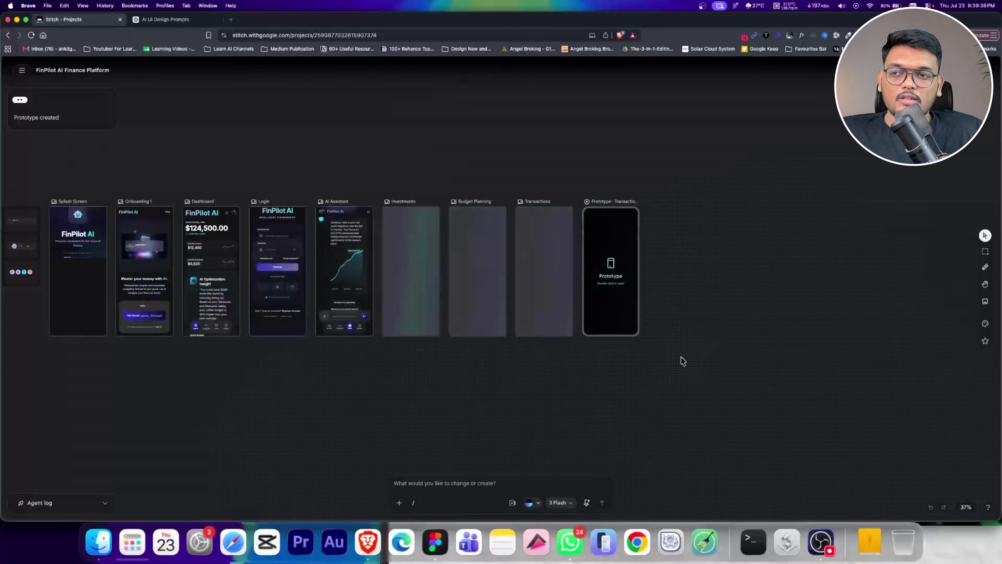
Examine the generated screens up close across the canvas, from Onboarding 1 and Dashboard through to Transactions and its prototype
scroll(299, 340, up, 5)
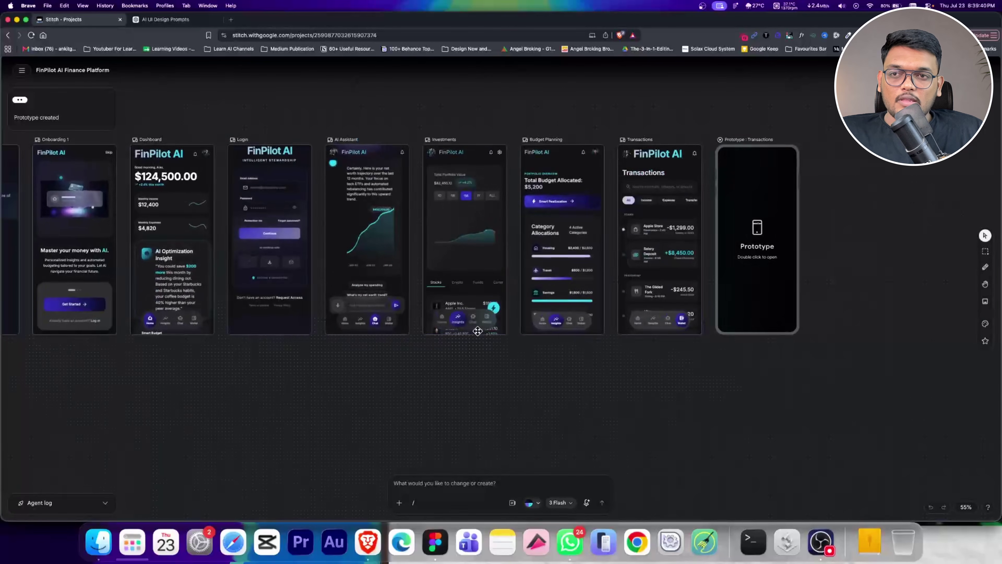
drag(533, 383, 660, 372)
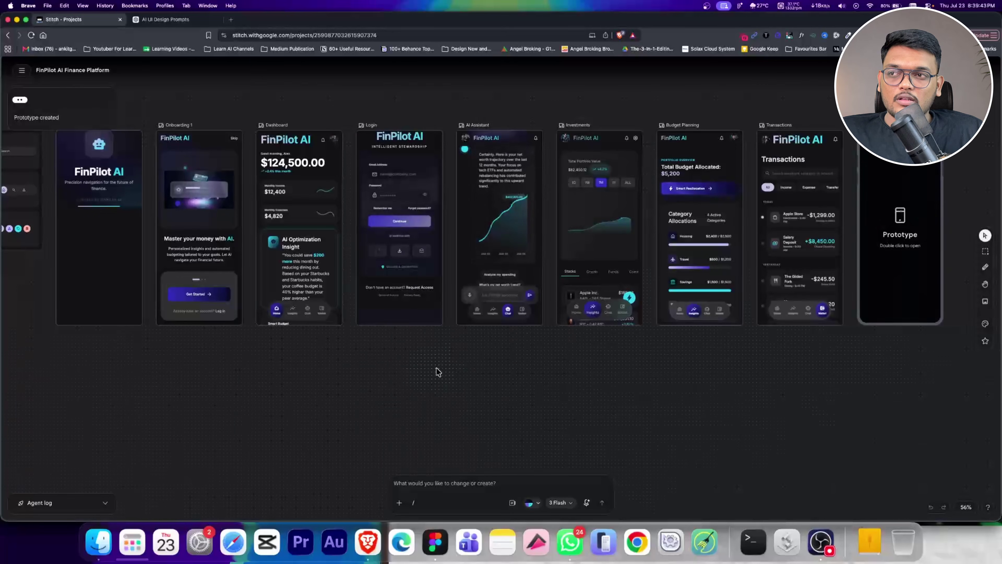
scroll(247, 254, up, 10)
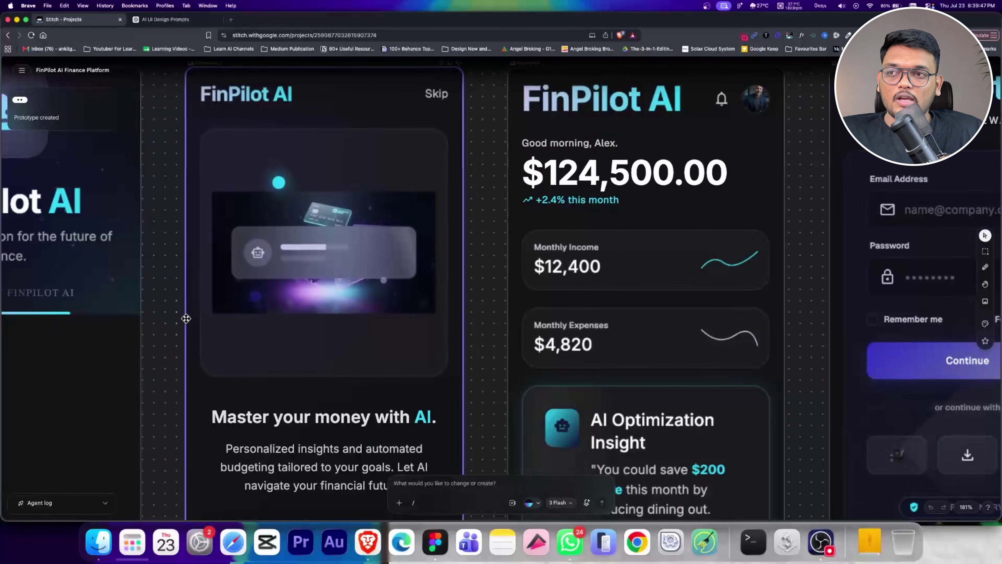
scroll(189, 320, down, 4)
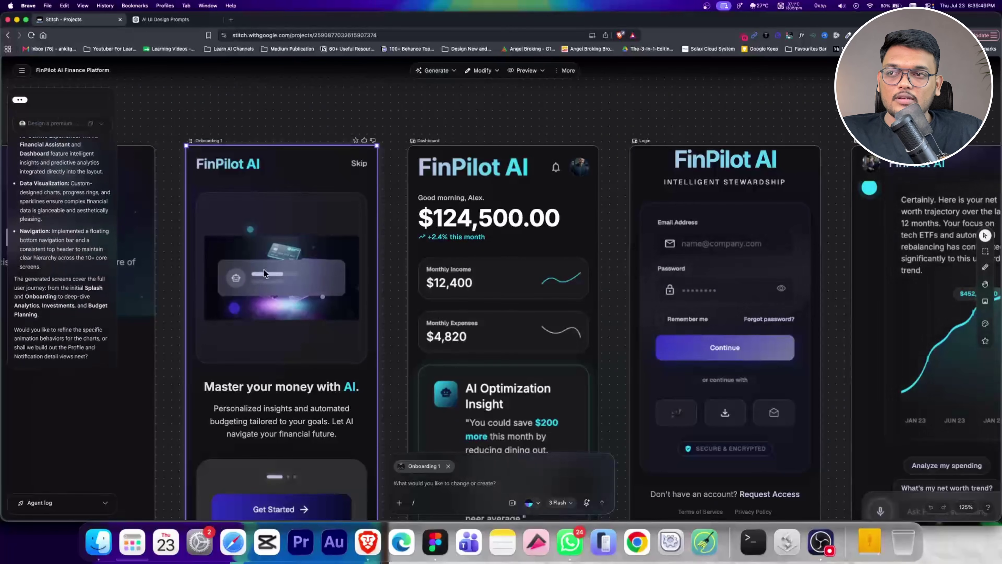
click(264, 269)
scroll(253, 312, down, 10)
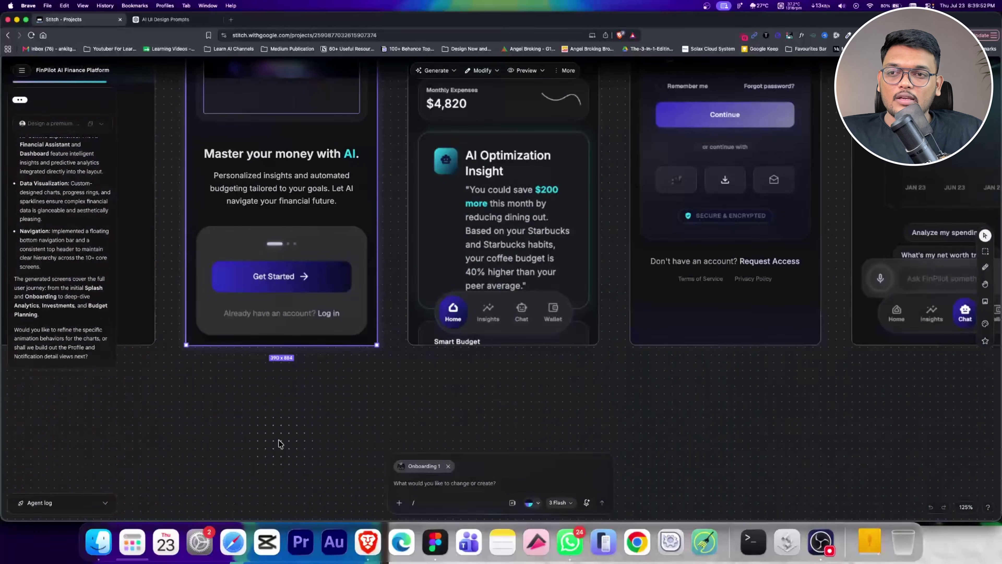
click(280, 443)
scroll(394, 412, right, 10)
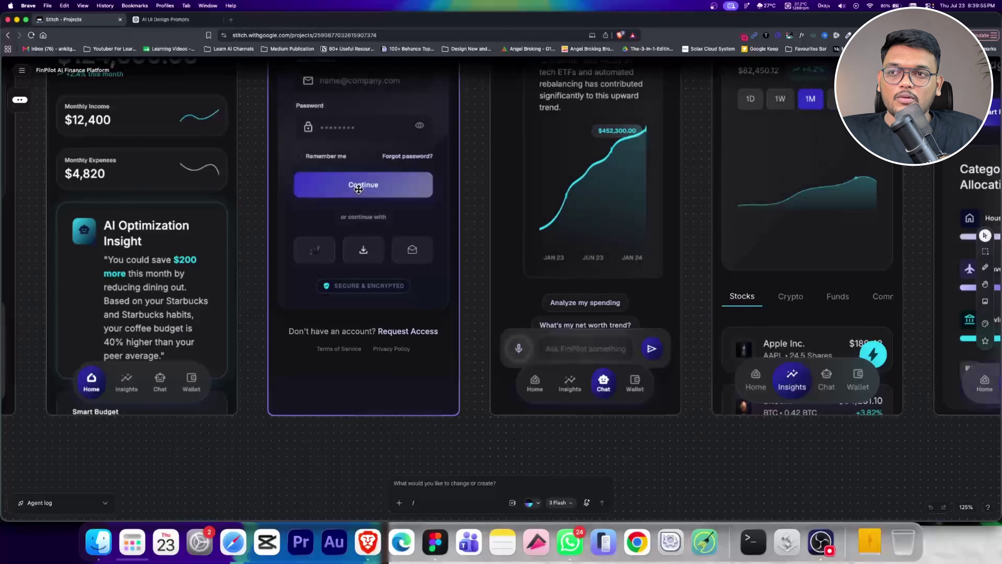
scroll(441, 213, right, 10)
scroll(441, 213, up, 3)
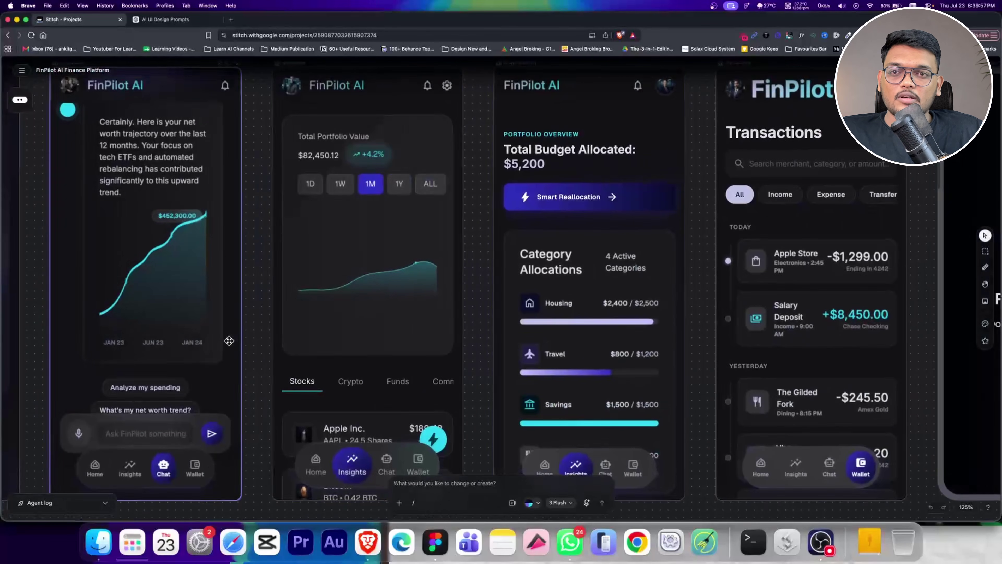
scroll(398, 327, right, 10)
scroll(693, 336, down, 3)
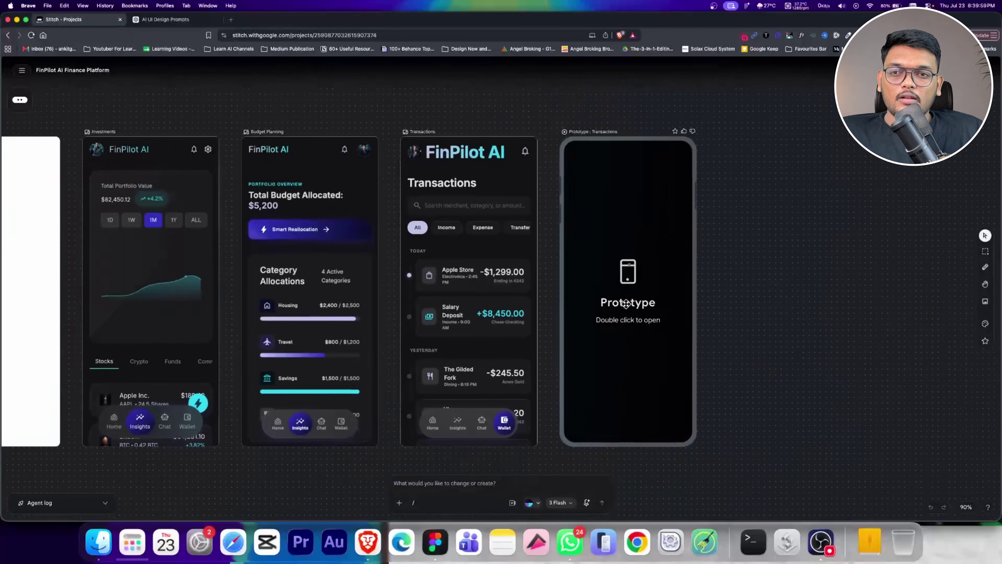
Reopen the Transactions prototype and add the existing Investments screen to it
double_click(627, 308)
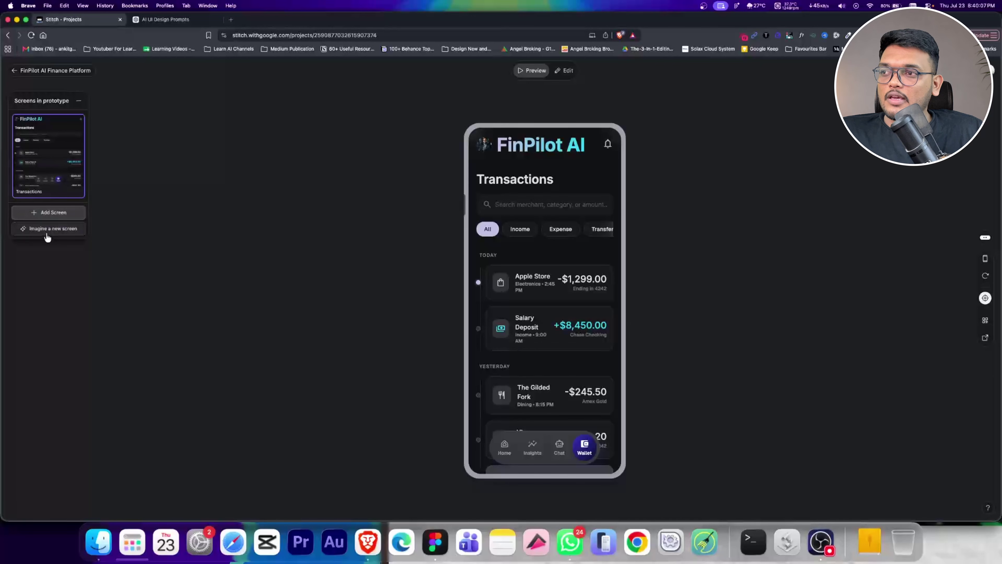
click(40, 178)
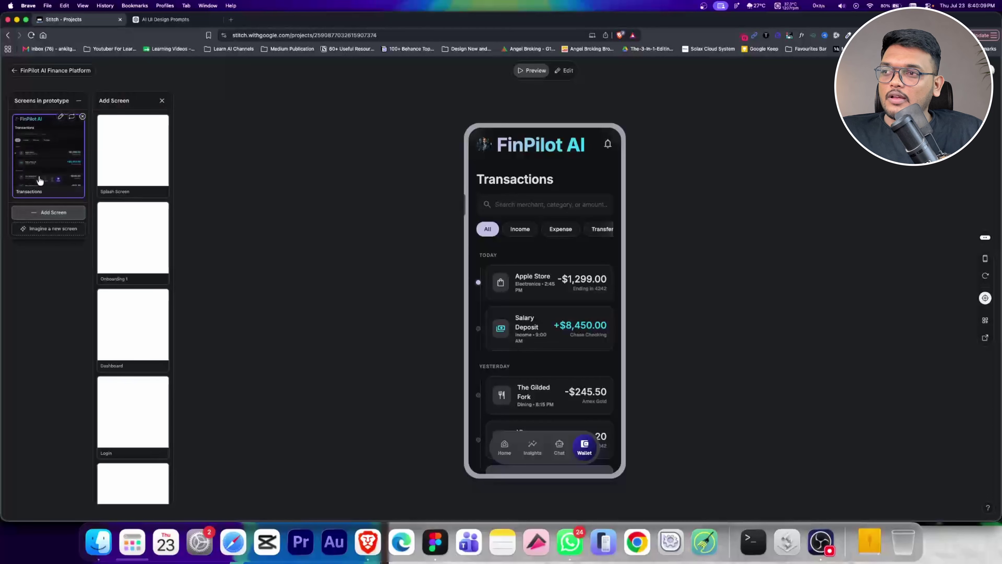
scroll(134, 355, down, 5)
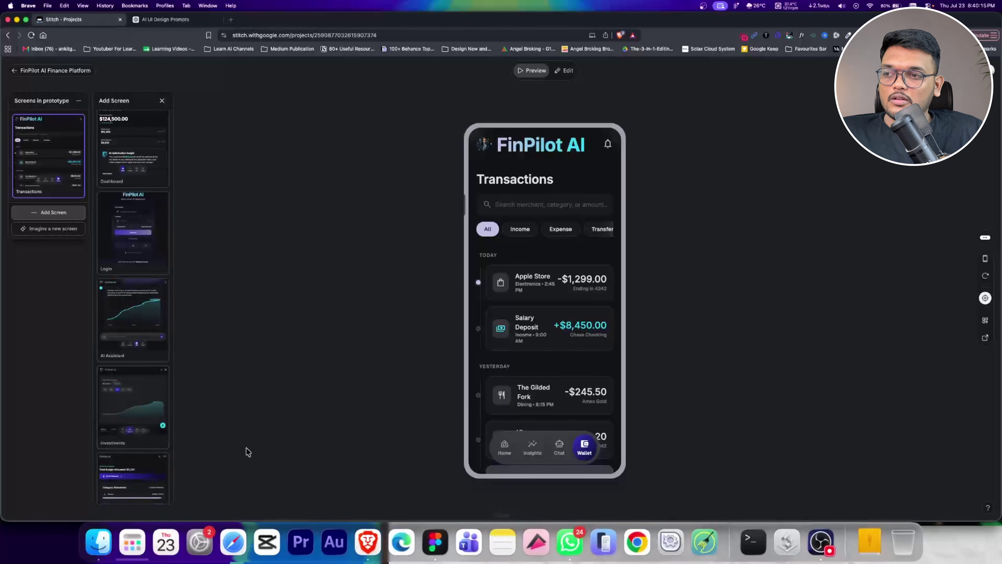
scroll(140, 430, down, 1)
click(126, 356)
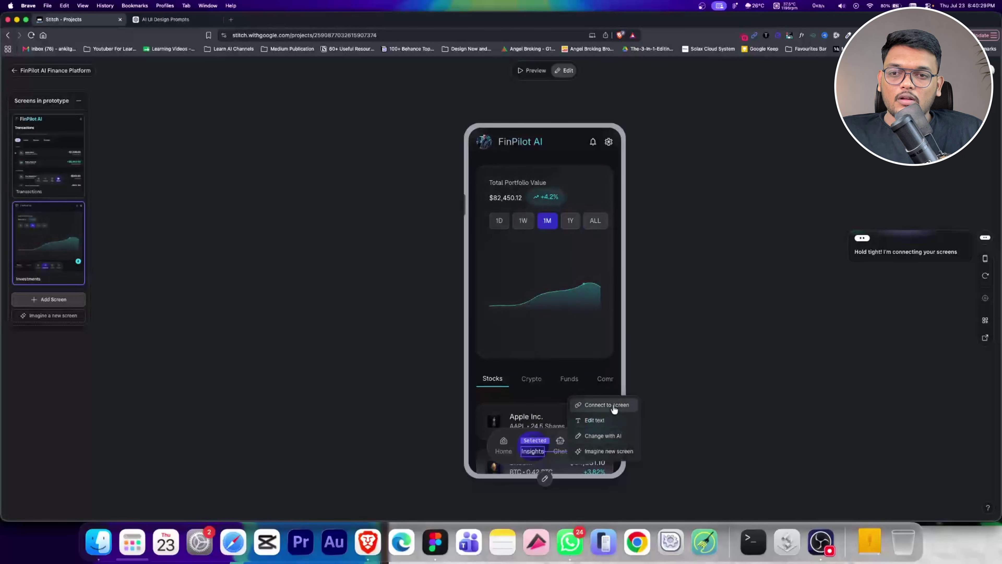
Open the screen-connection settings for the Insights navigation item without applying a connection, and return to the project canvas
click(606, 405)
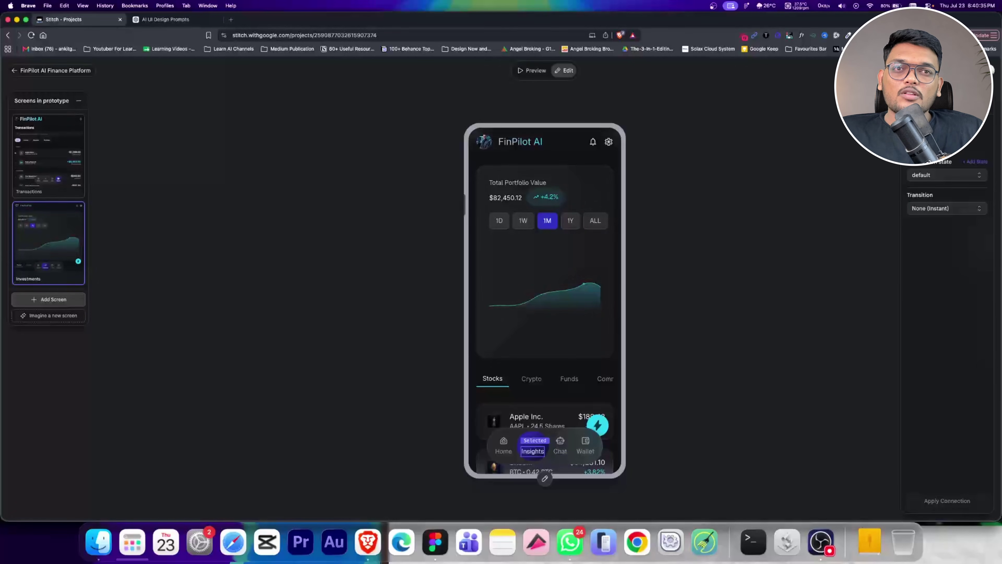
click(21, 74)
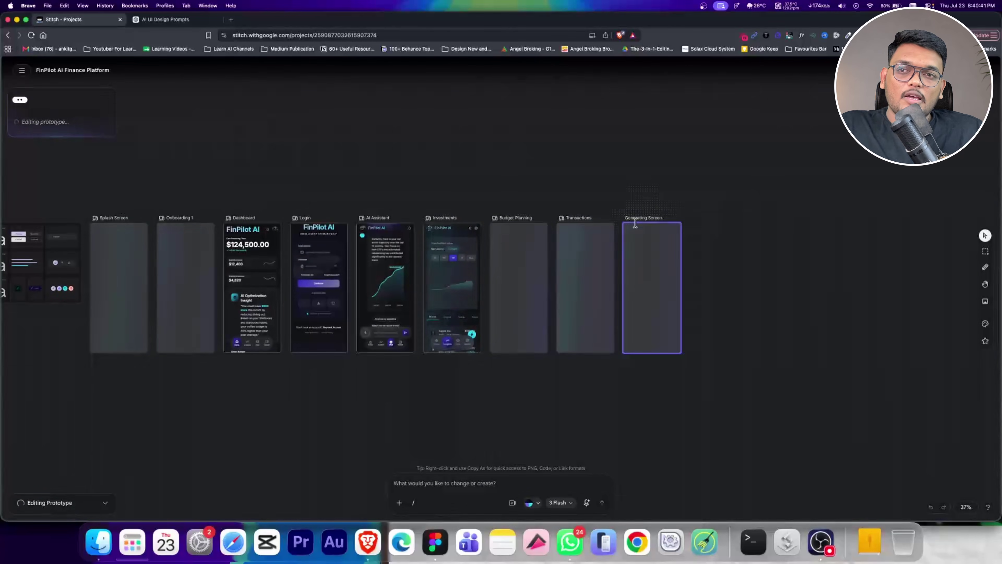
Generate the Missing States for the Transactions screen and delete the Transactions prototype from the canvas
scroll(687, 222, up, 3)
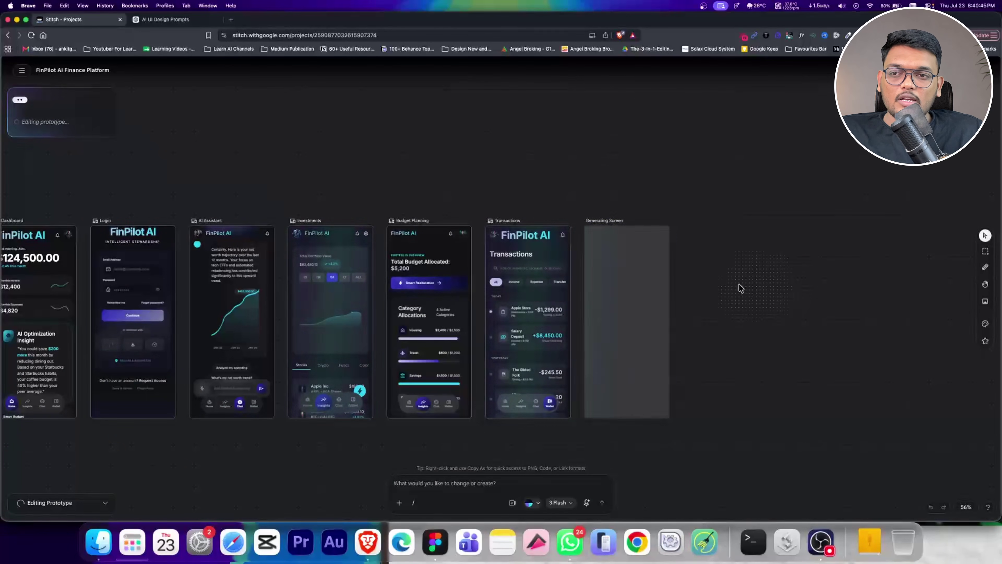
click(529, 231)
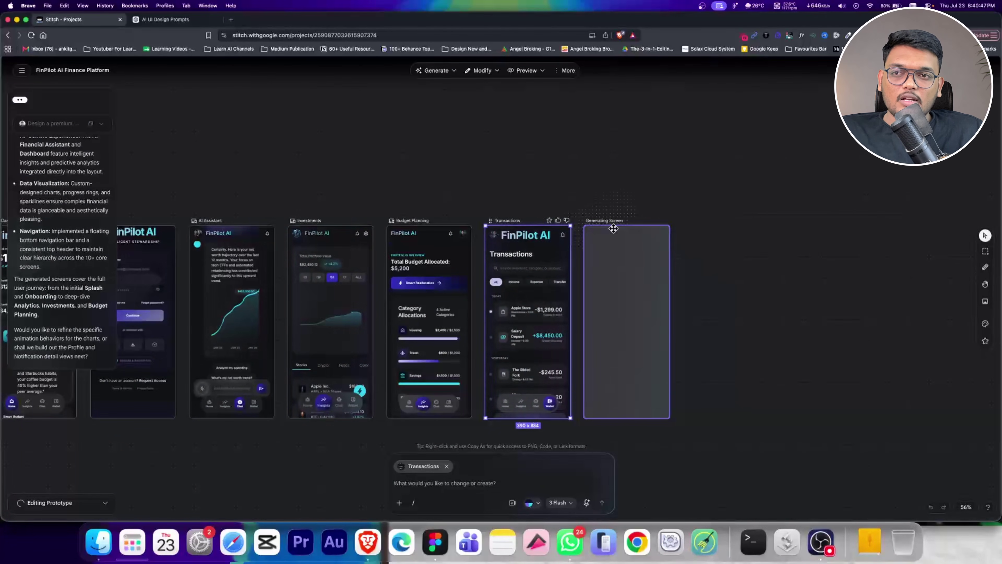
scroll(559, 273, up, 2)
click(436, 71)
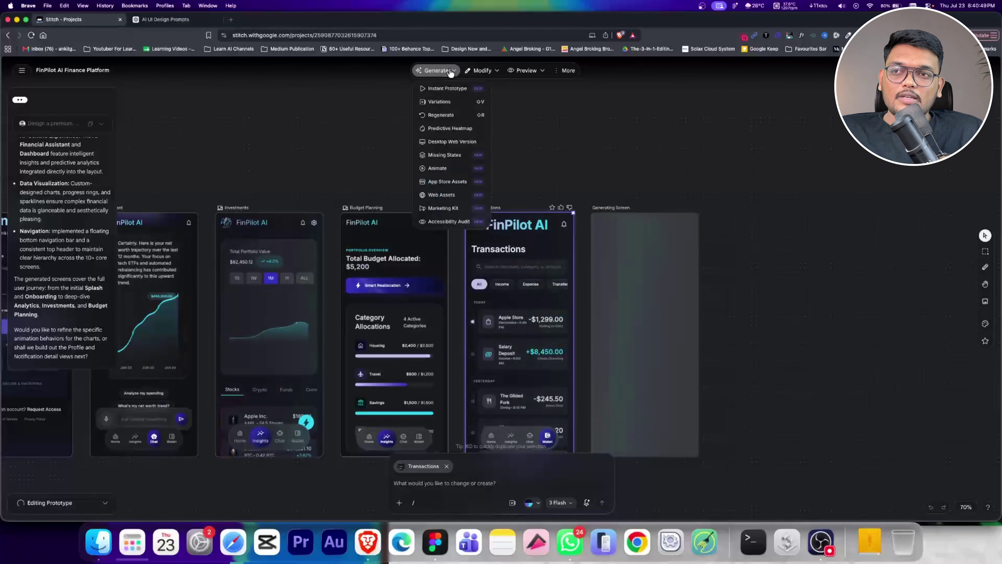
click(411, 130)
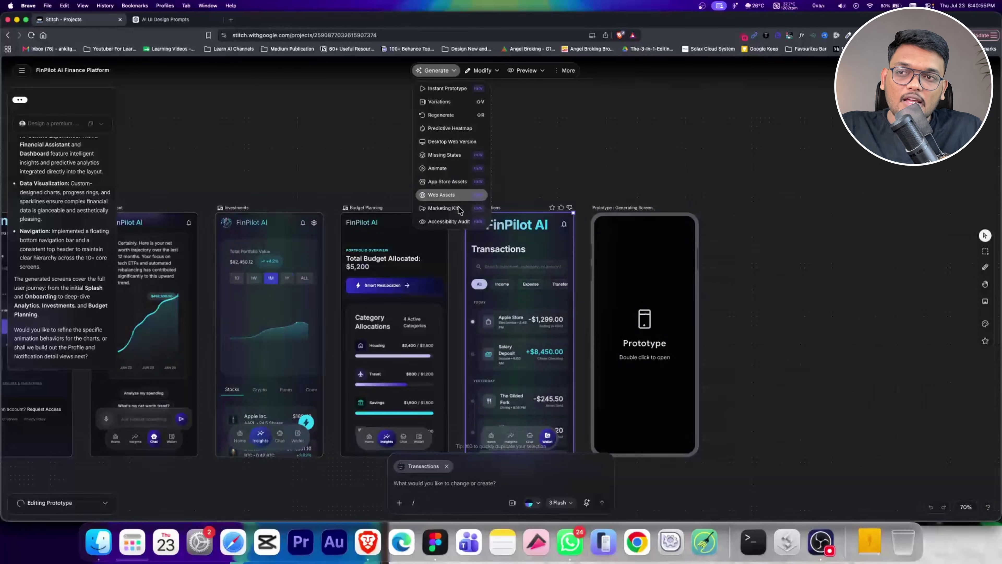
click(454, 156)
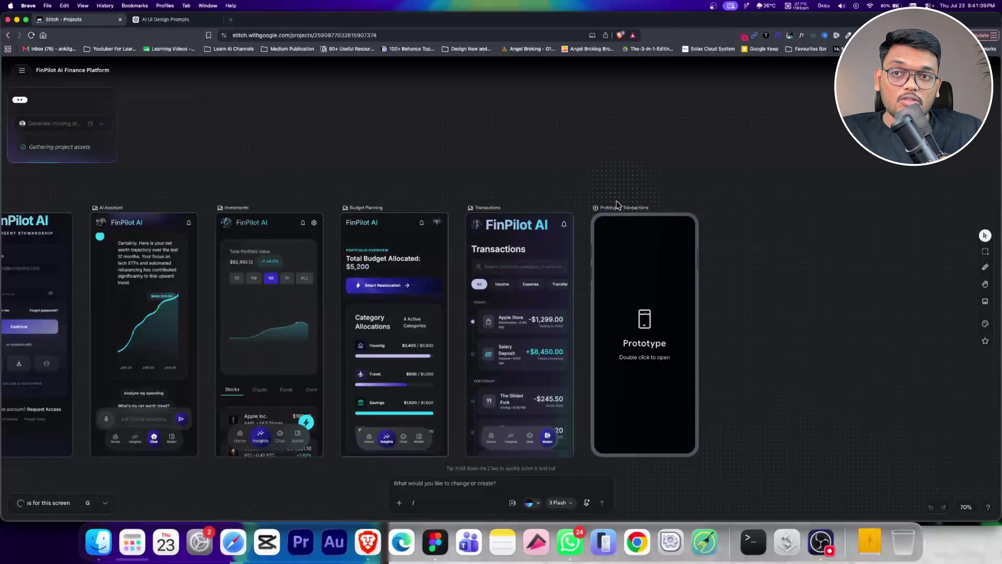
key(Delete)
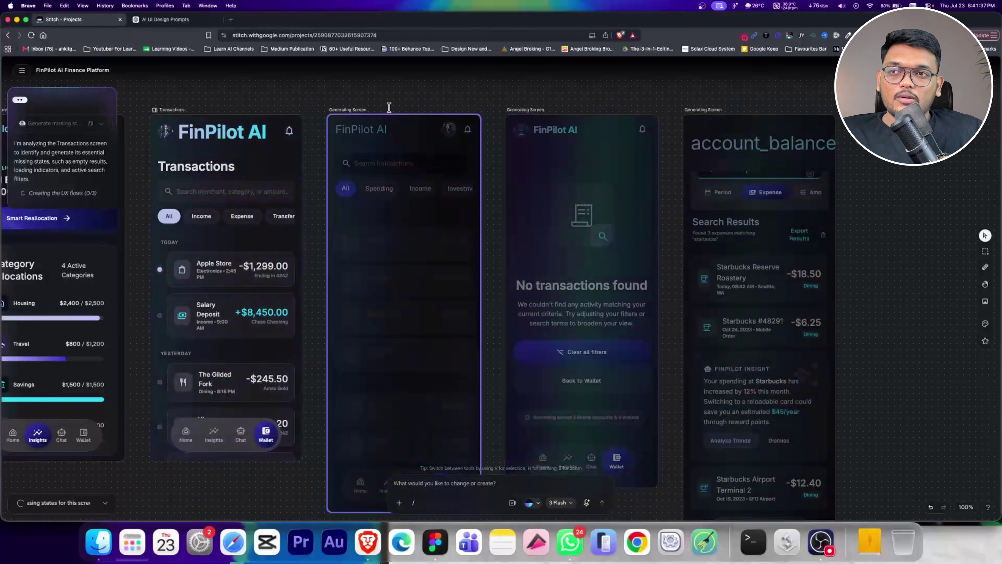
Generate an animated version of the Transactions screen with the Animate option
click(176, 109)
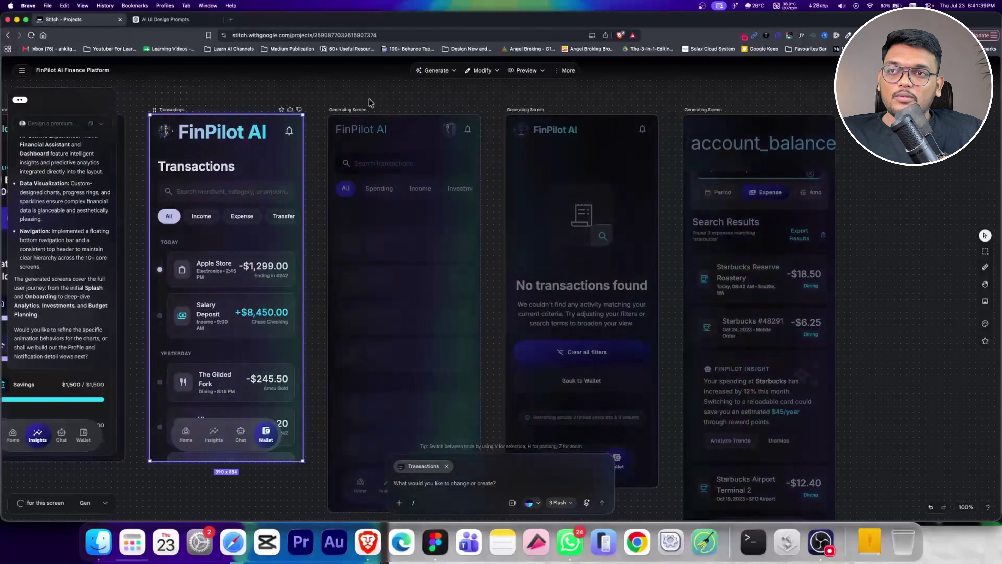
click(436, 70)
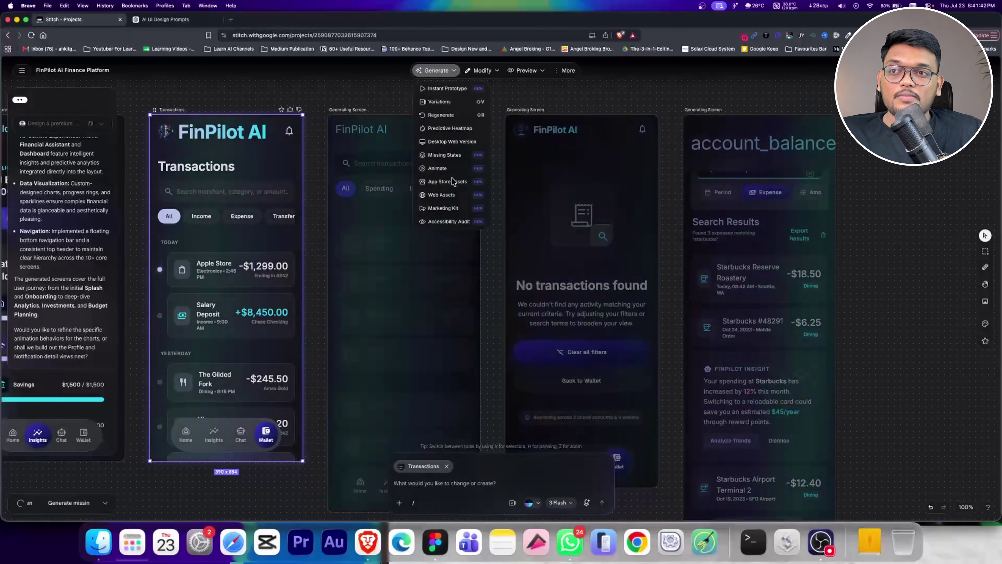
click(434, 169)
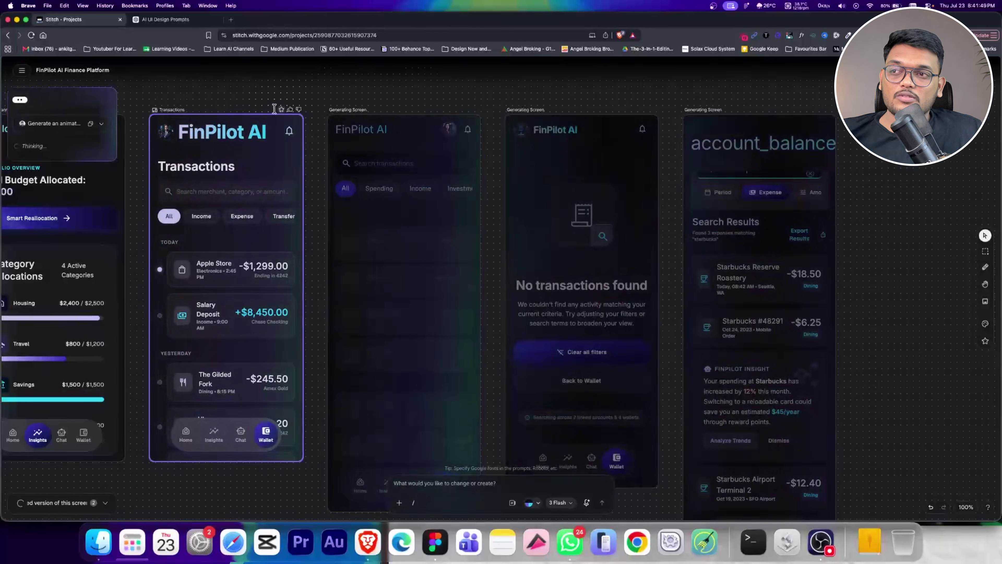
Review the generated Loading State, Empty State and Search Active versions of the Transactions screen
scroll(479, 97, left, 5)
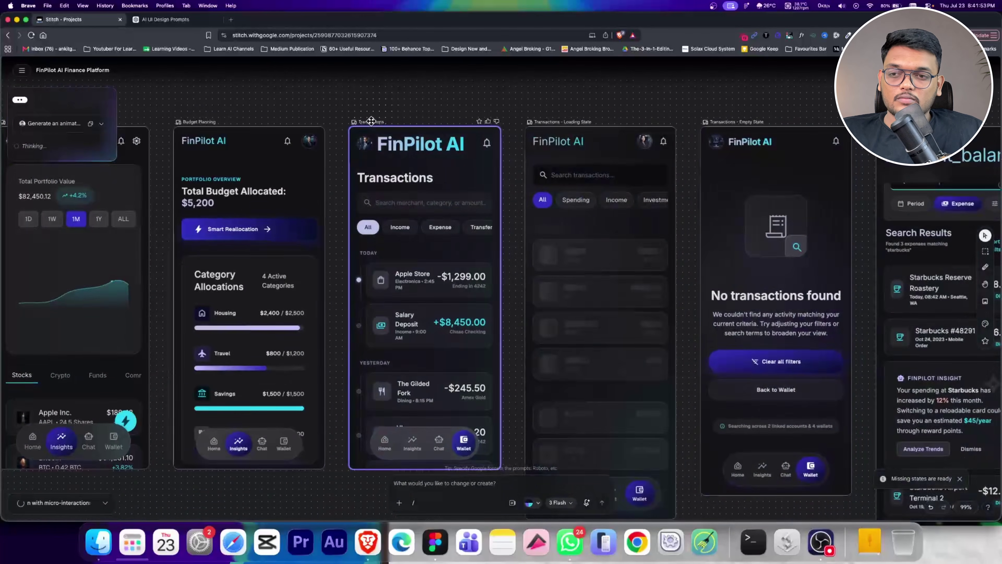
scroll(371, 120, down, 3)
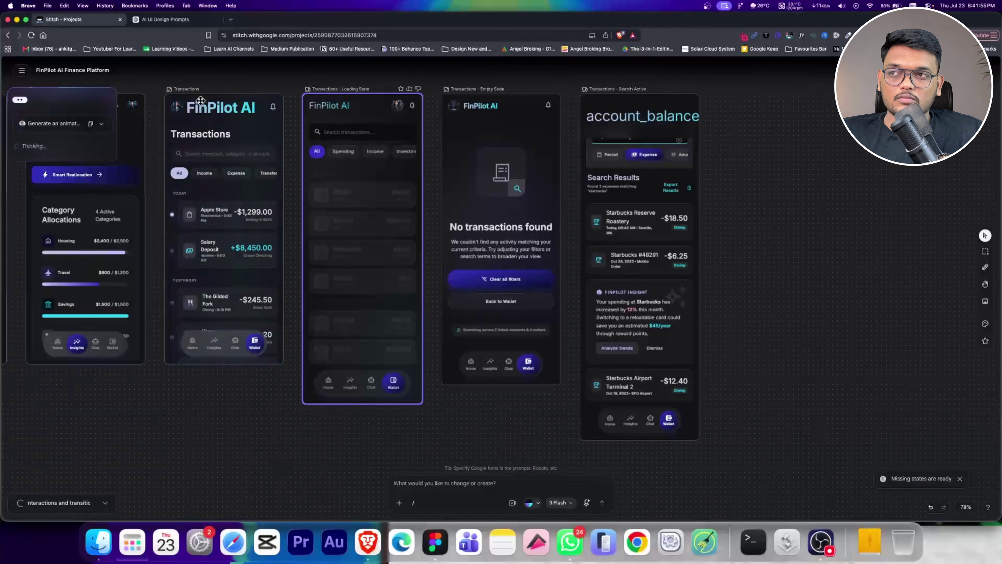
click(187, 89)
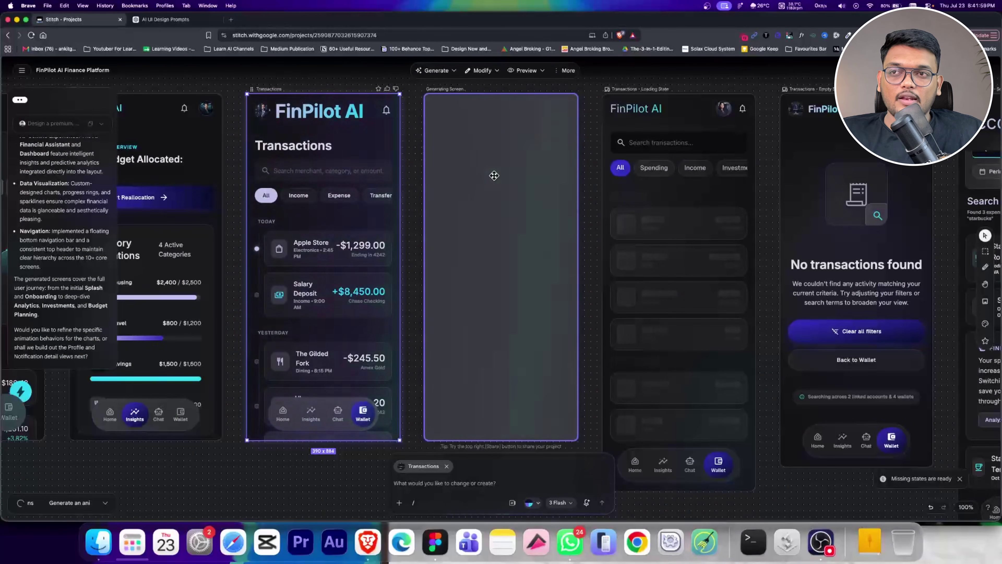
scroll(441, 235, right, 5)
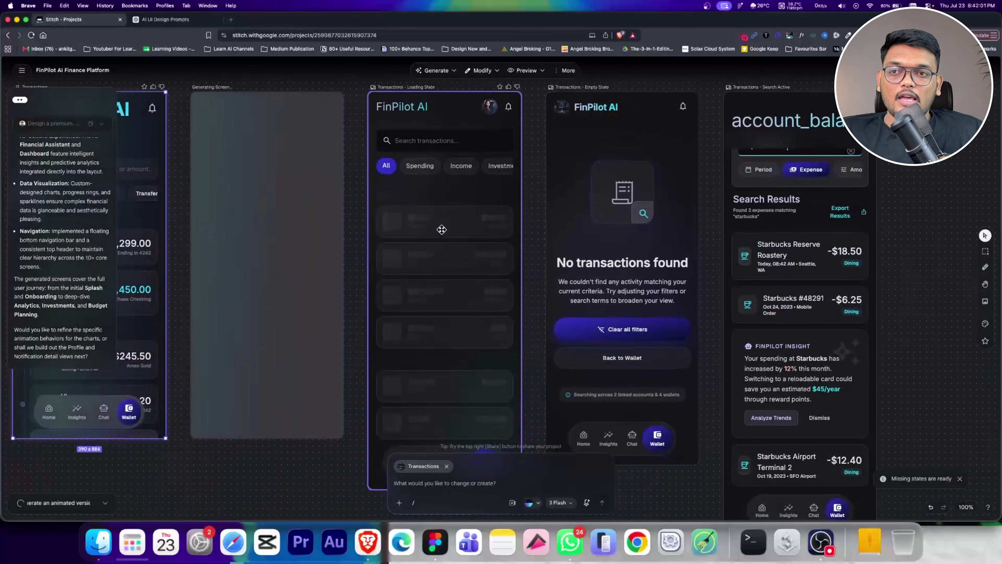
scroll(477, 300, down, 3)
scroll(453, 292, up, 2)
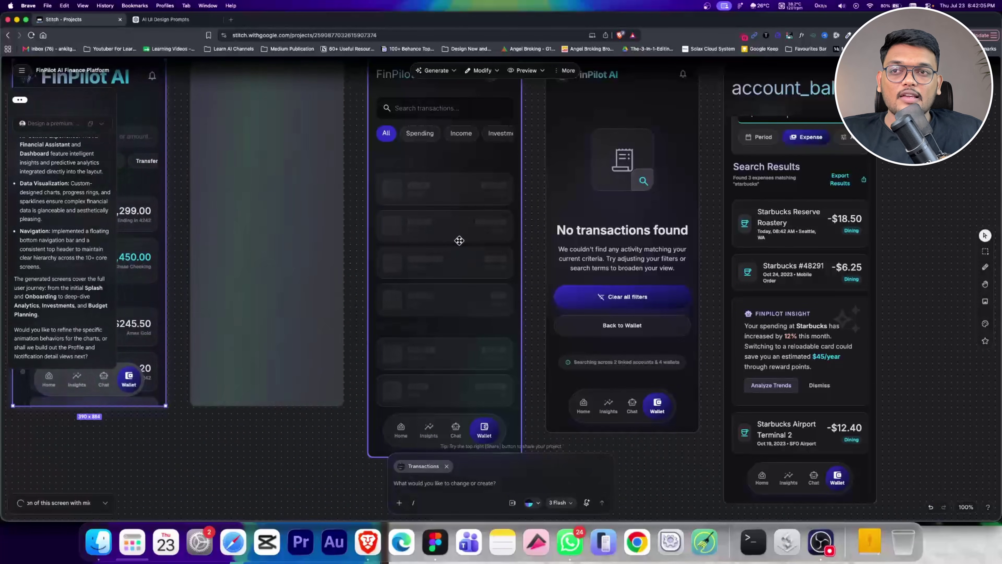
scroll(395, 244, right, 3)
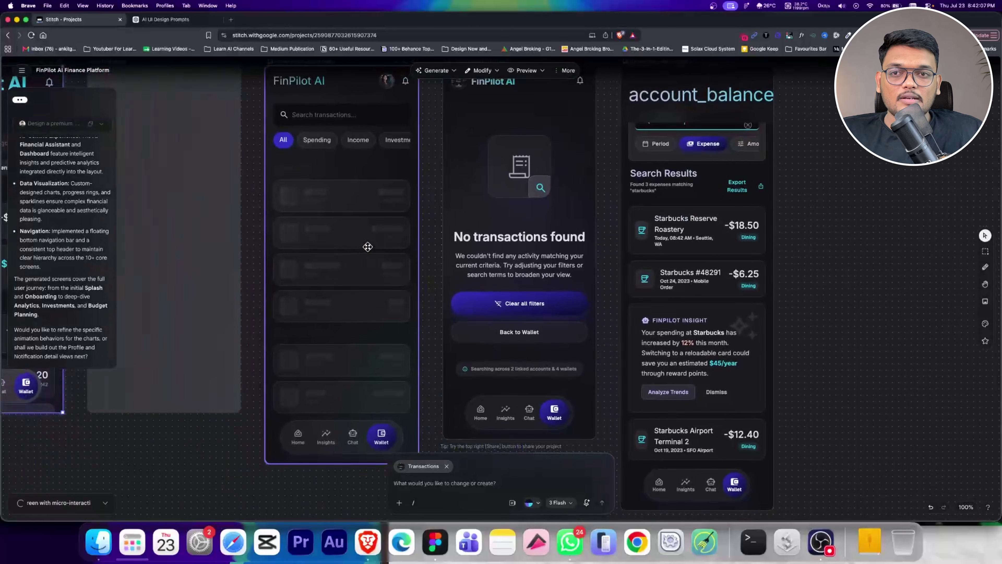
Delete the Transactions - Search Active screen from the canvas
scroll(670, 310, up, 3)
scroll(670, 308, up, 1)
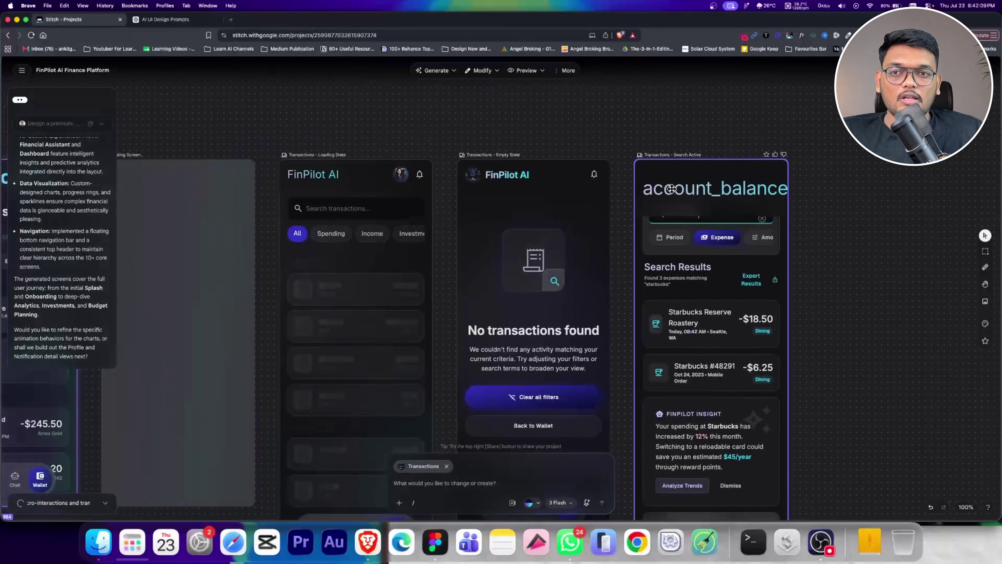
key(BackSpace)
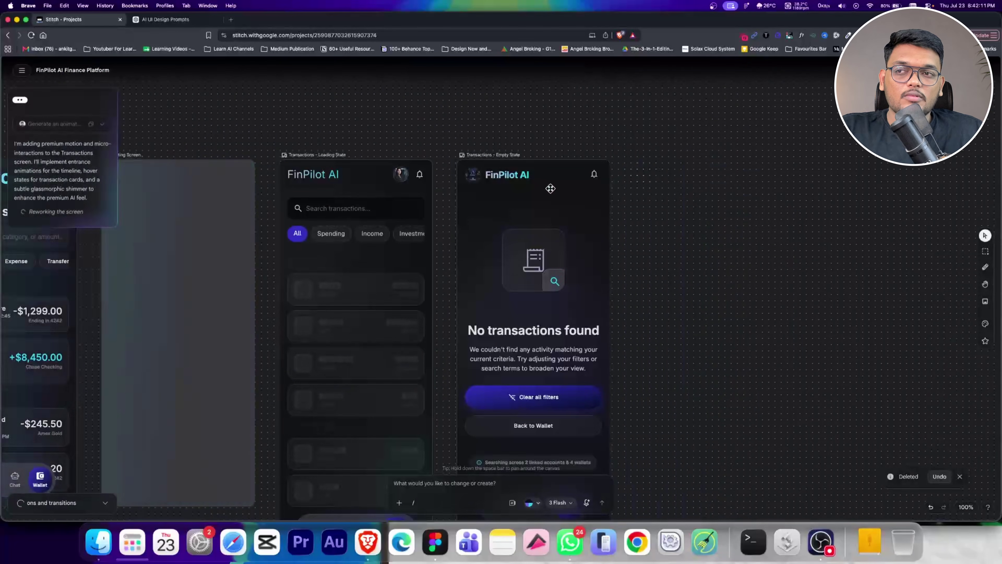
Try to generate App Store Assets from everything on the canvas while the animated Transactions screen is still generating
scroll(821, 207, left, 5)
scroll(821, 208, left, 4)
click(276, 206)
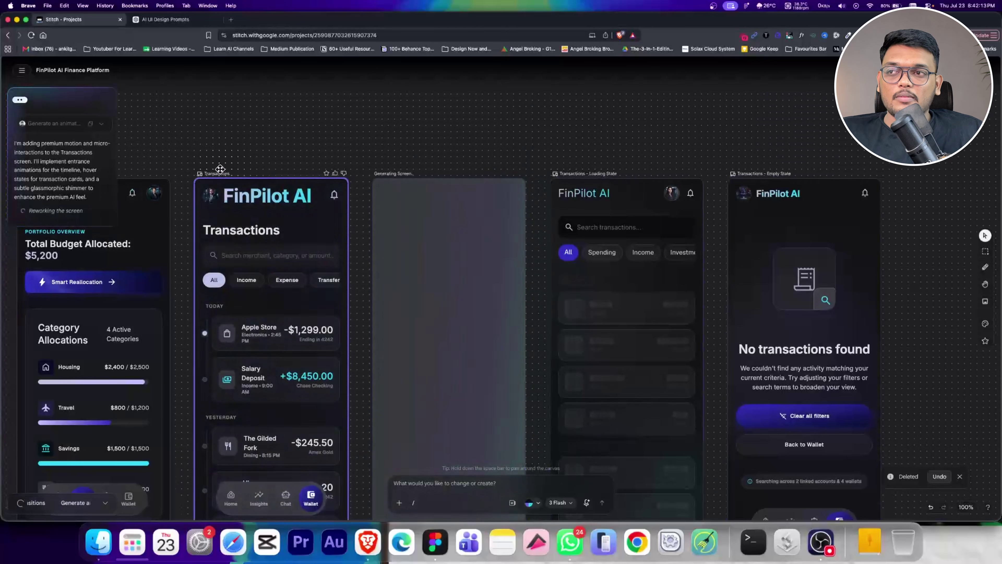
scroll(513, 118, down, 5)
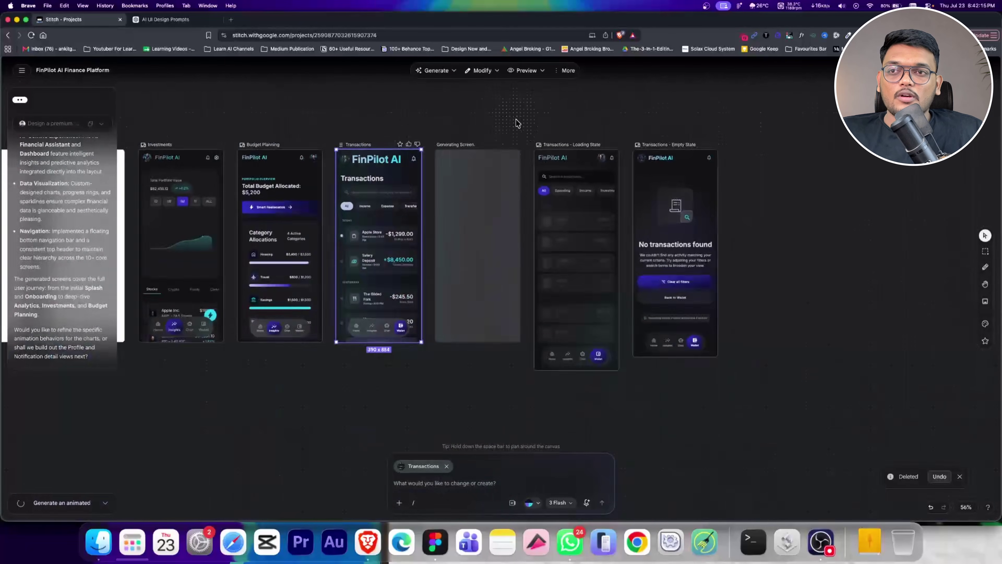
scroll(509, 150, down, 3)
key(super+a)
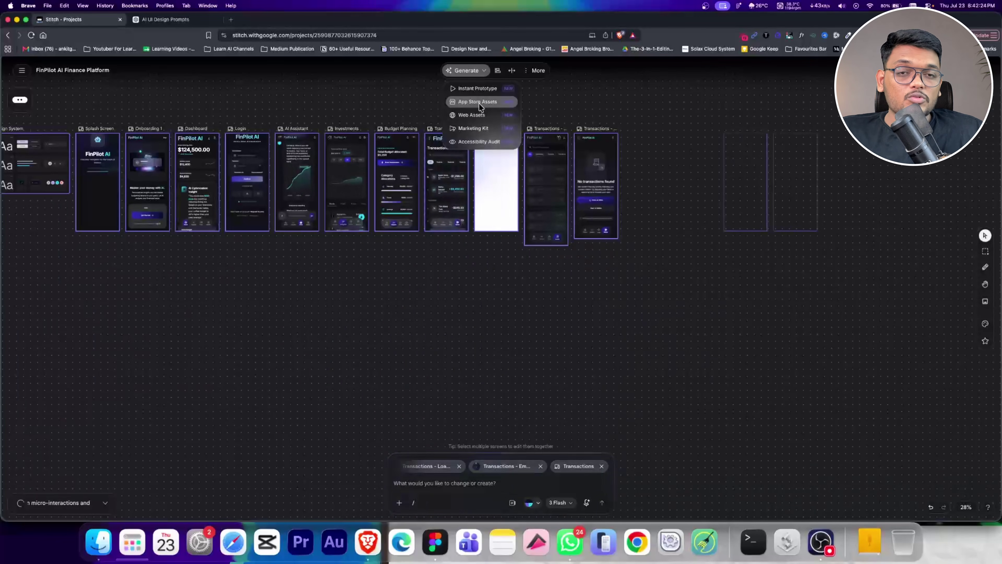
click(478, 103)
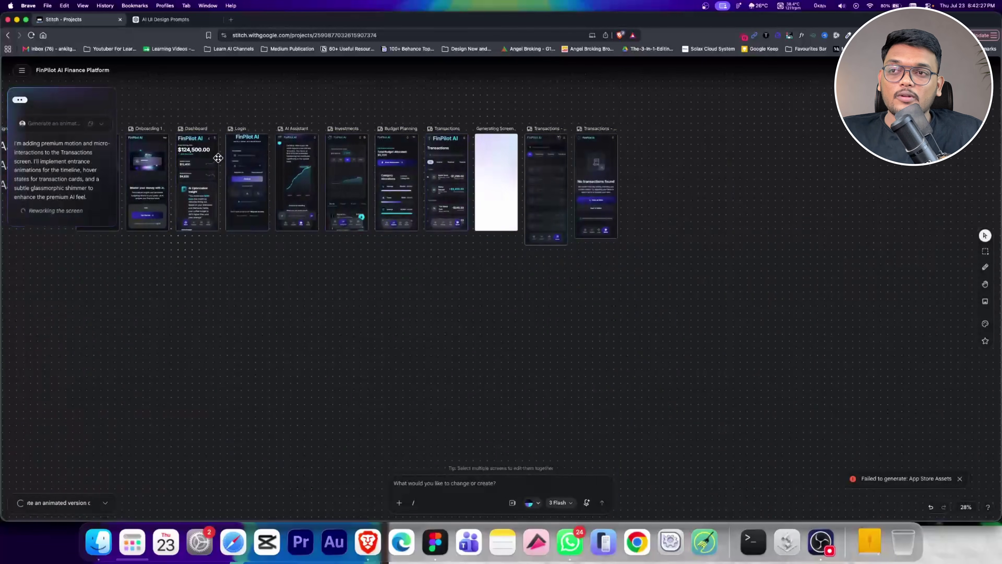
Examine the animated Transactions screen being generated alongside the original, Loading State and Empty State screens
drag(286, 304, 492, 342)
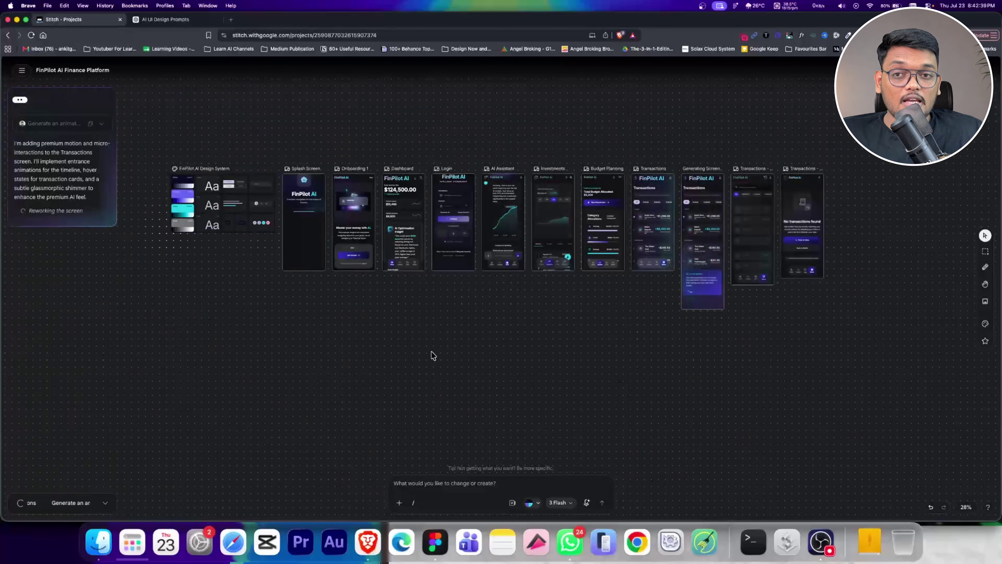
scroll(476, 375, right, 5)
scroll(486, 237, up, 5)
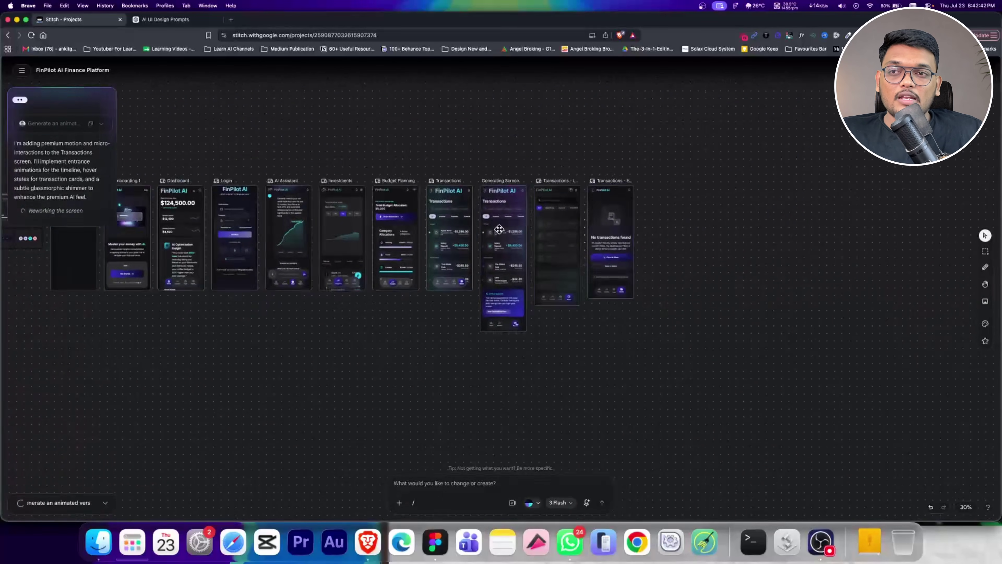
scroll(486, 237, up, 8)
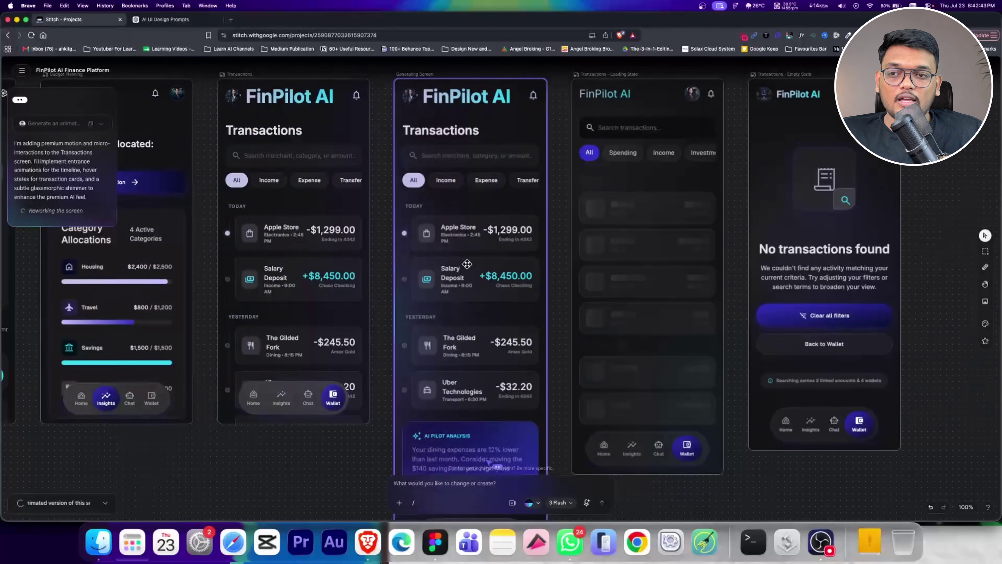
scroll(459, 300, up, 1)
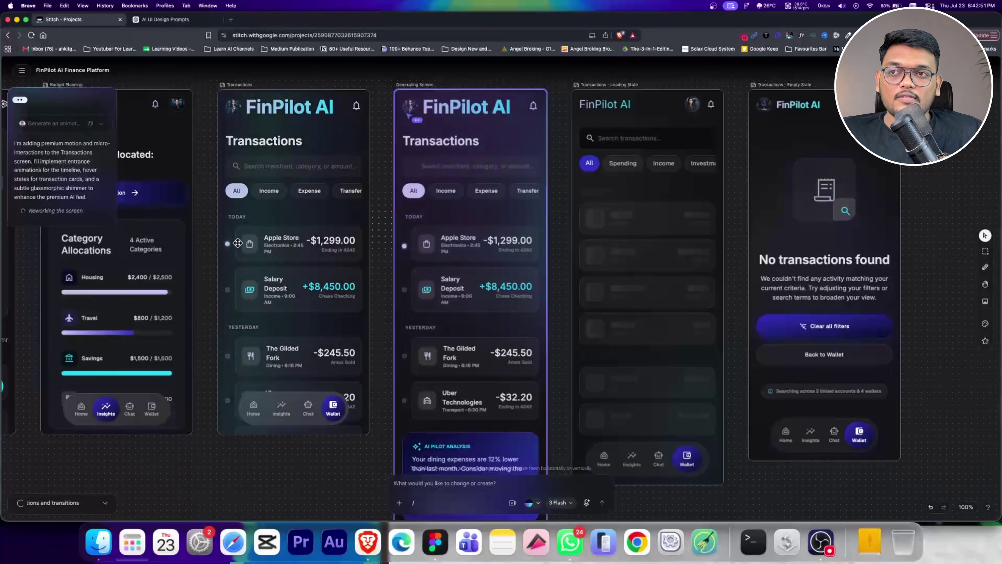
scroll(175, 344, down, 5)
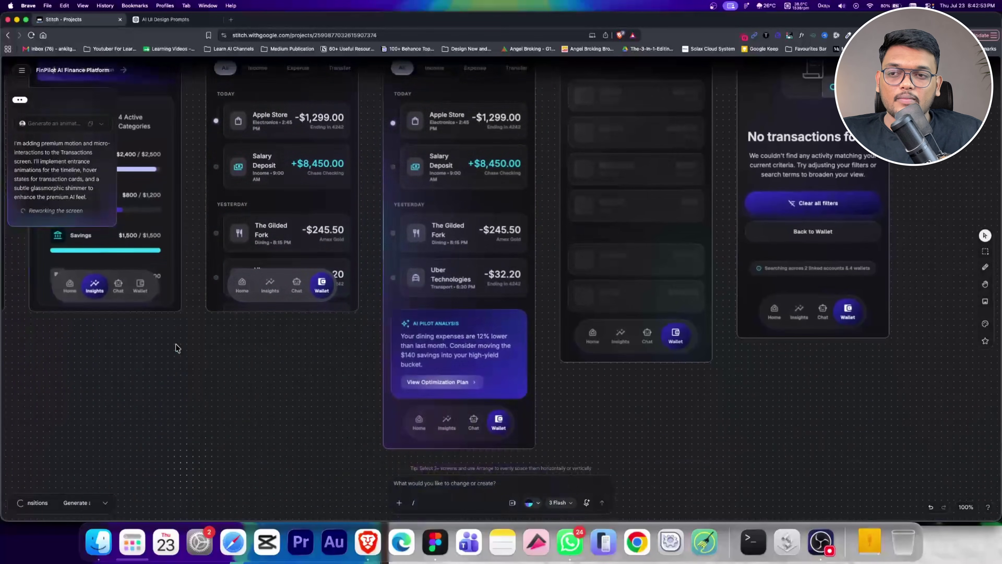
scroll(206, 354, up, 3)
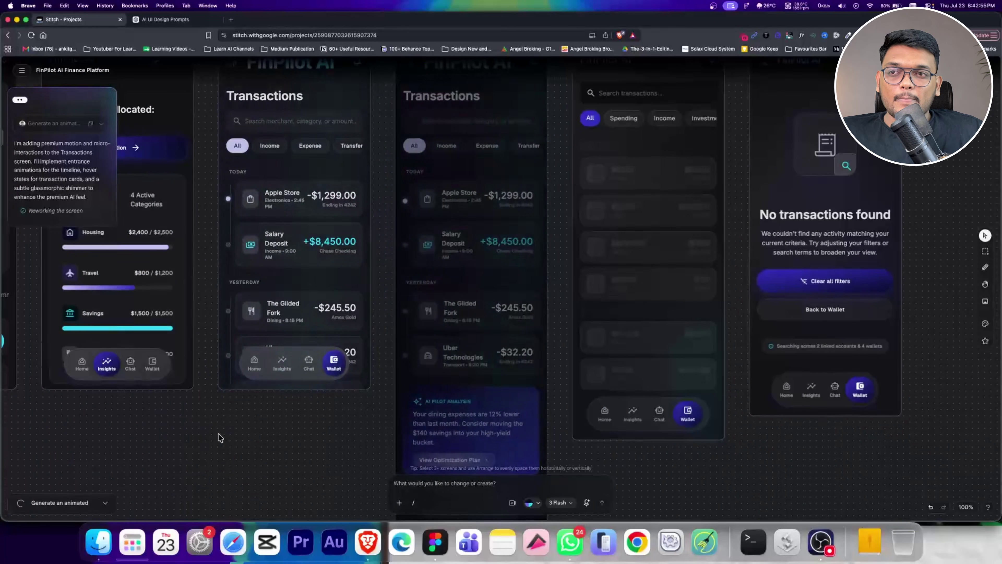
scroll(229, 420, down, 3)
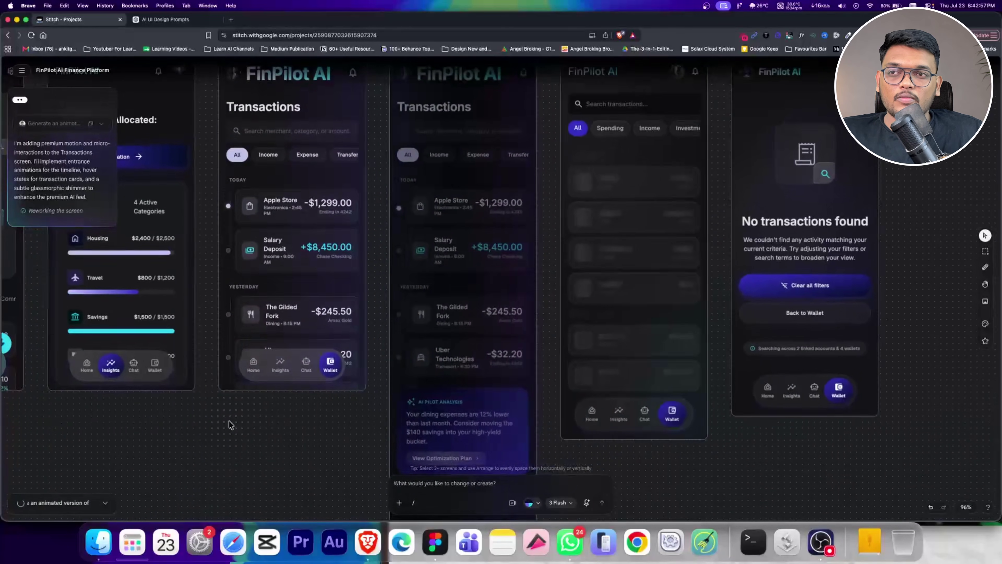
scroll(230, 424, down, 1)
scroll(518, 89, left, 10)
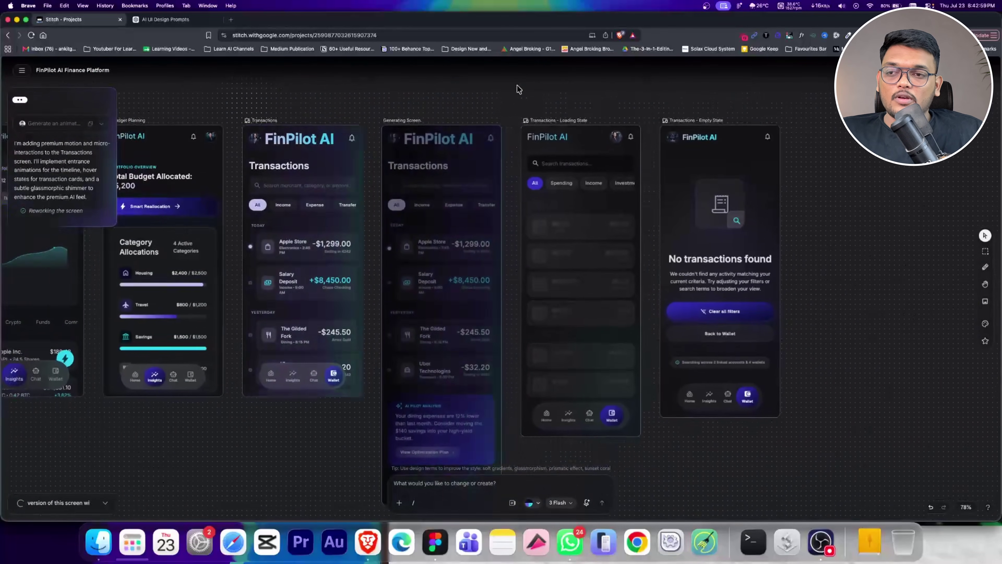
scroll(465, 322, down, 10)
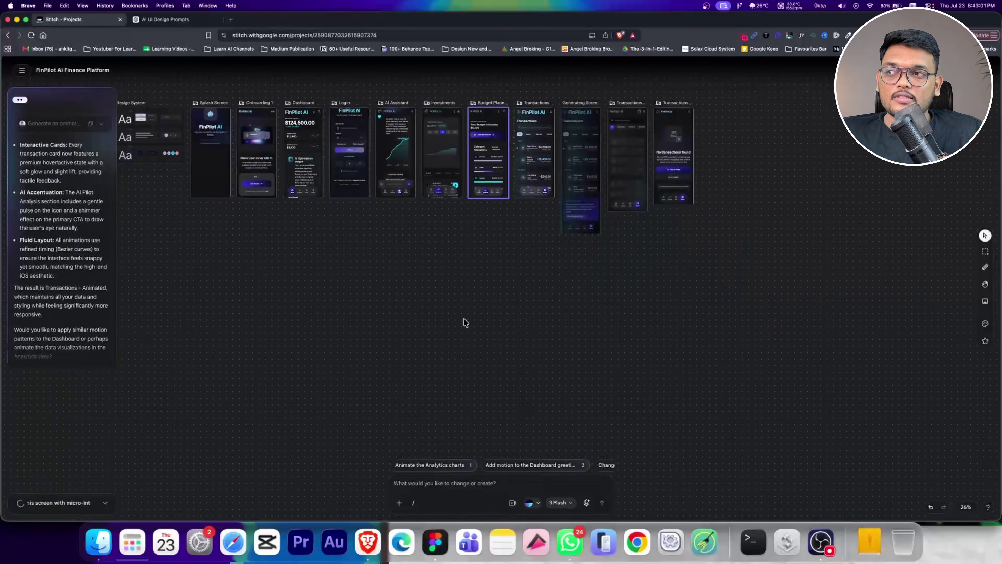
Read the agent's summary of the motion and micro-interactions added to the animated Transactions screen
scroll(513, 313, left, 6)
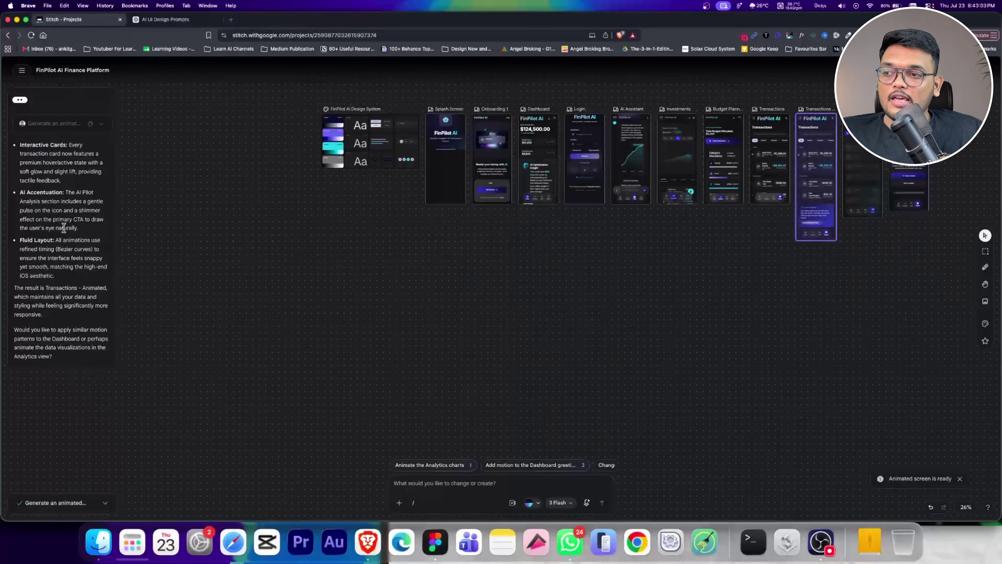
scroll(63, 227, up, 2)
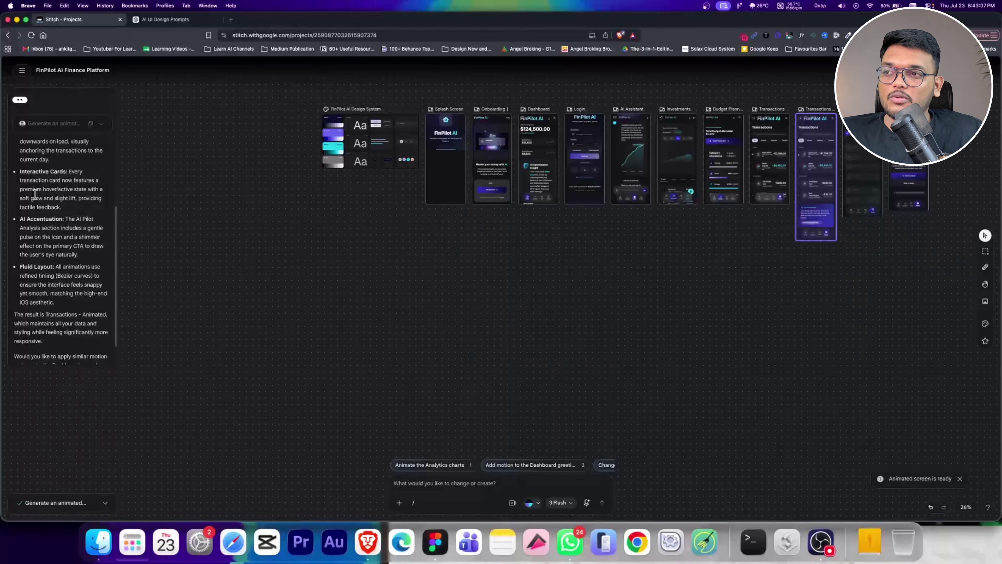
scroll(63, 275, down, 2)
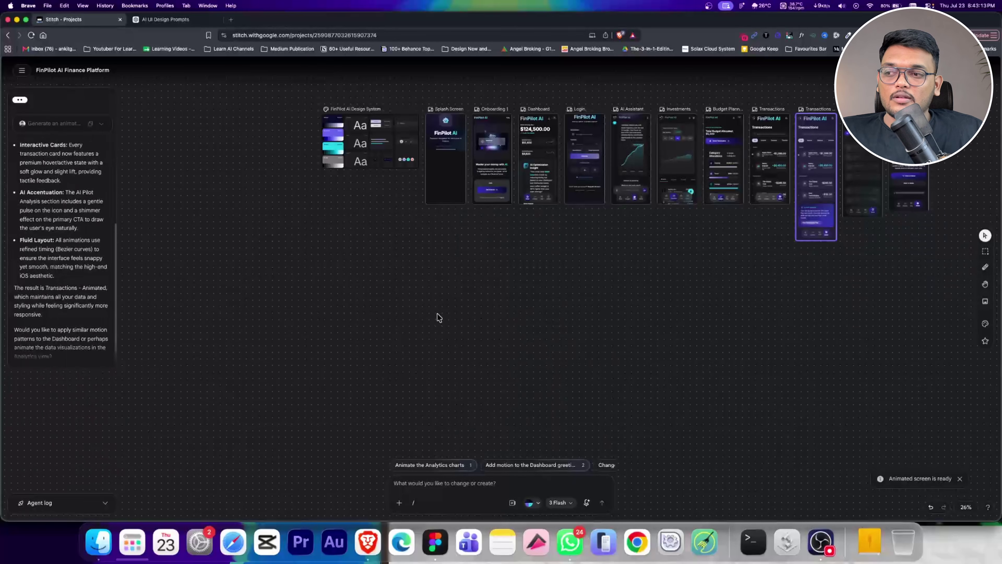
scroll(568, 319, right, 5)
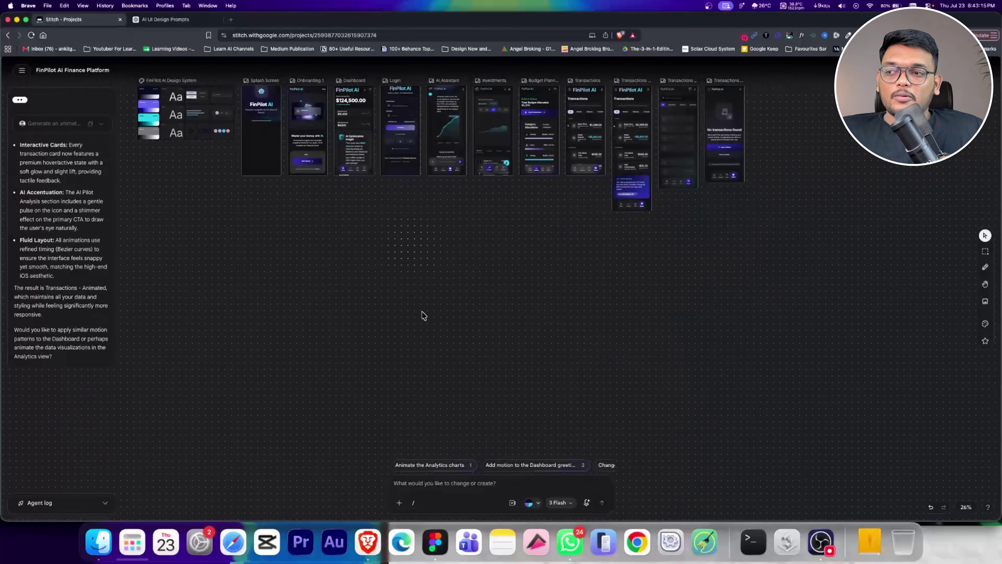
Go through the agent log entries for the initial design, Edit Prototype, the missing states and the animated version
scroll(355, 314, up, 4)
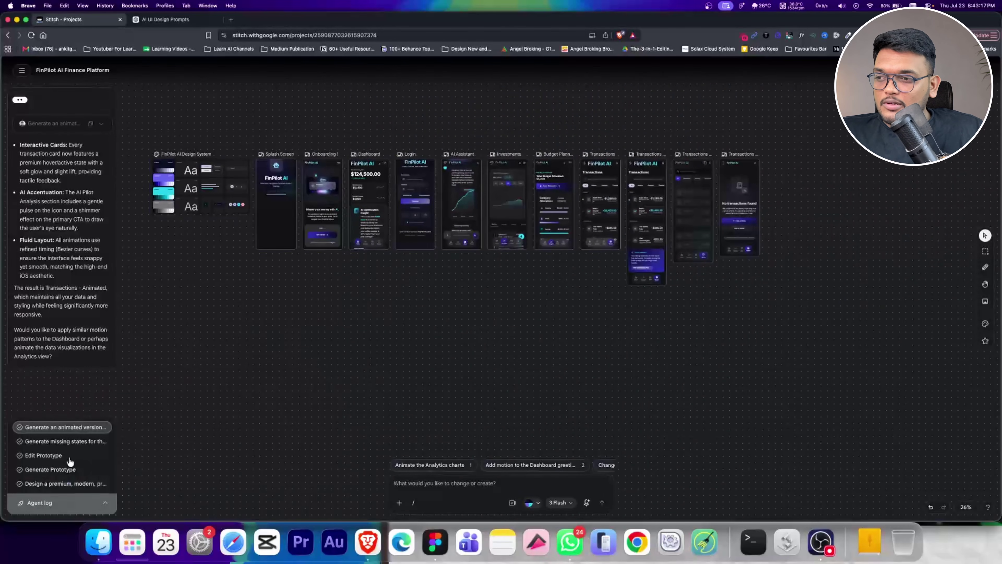
click(59, 484)
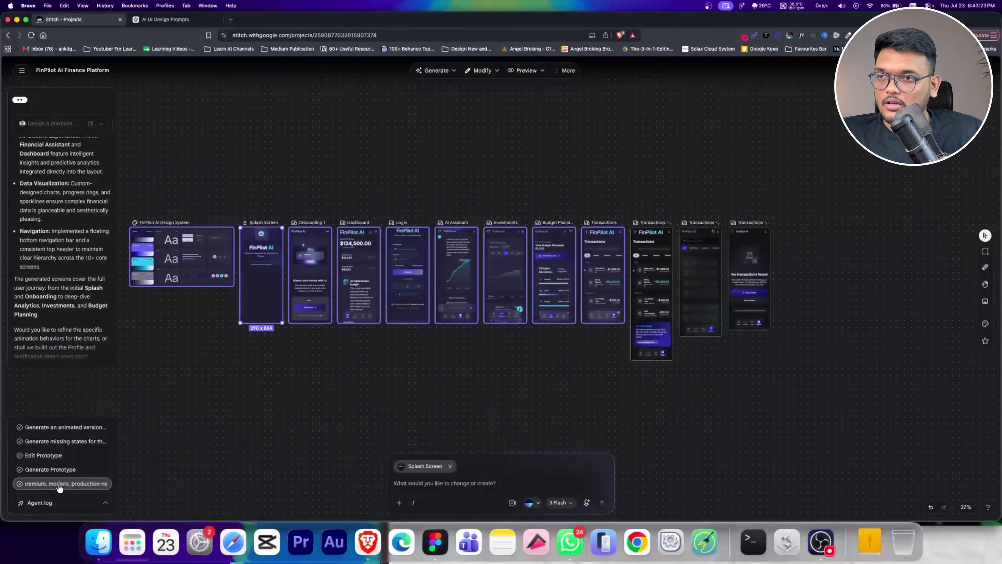
click(53, 458)
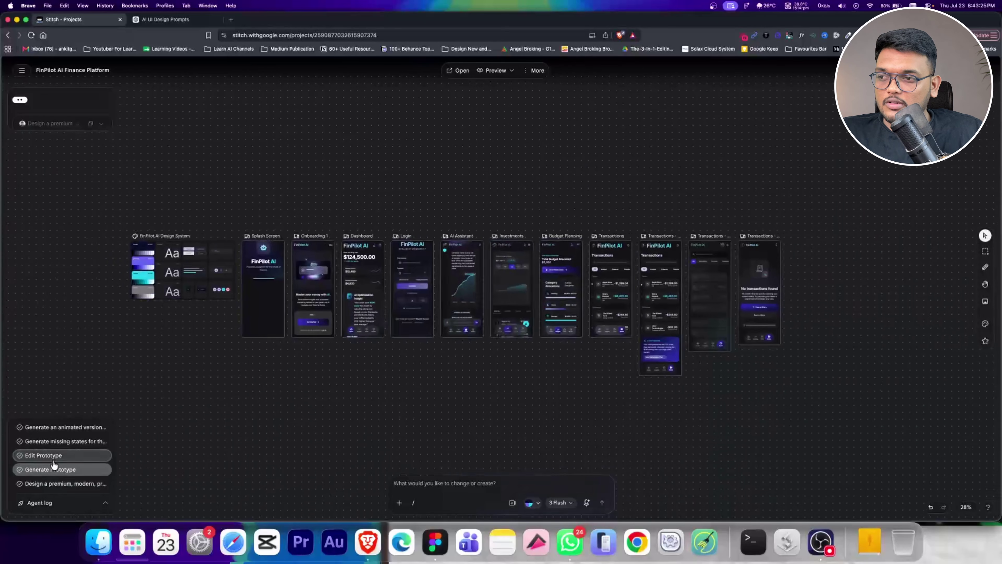
click(56, 441)
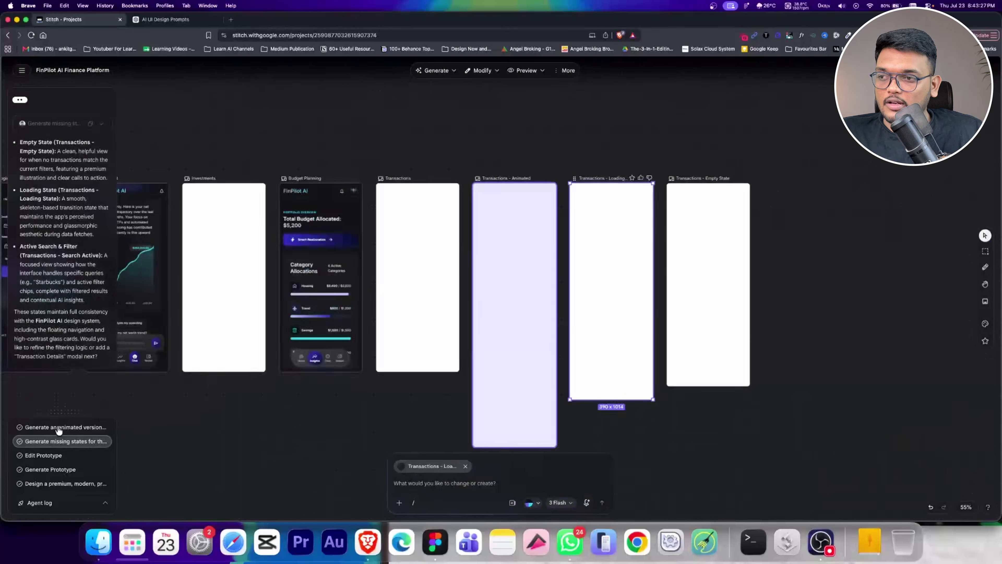
click(63, 427)
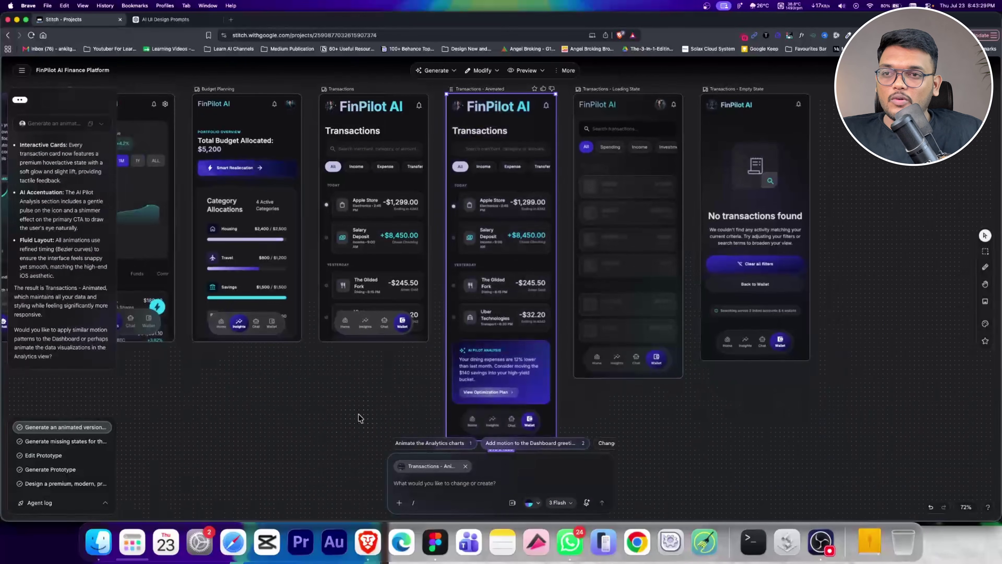
Try again to generate App Store Assets with all canvas items selected, including the design system
scroll(359, 417, down, 10)
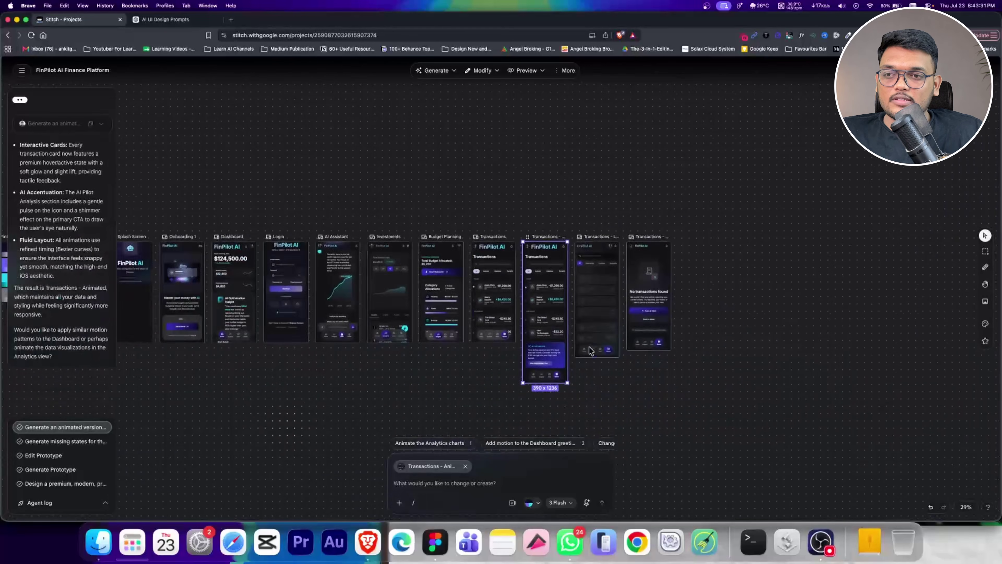
key(super+a)
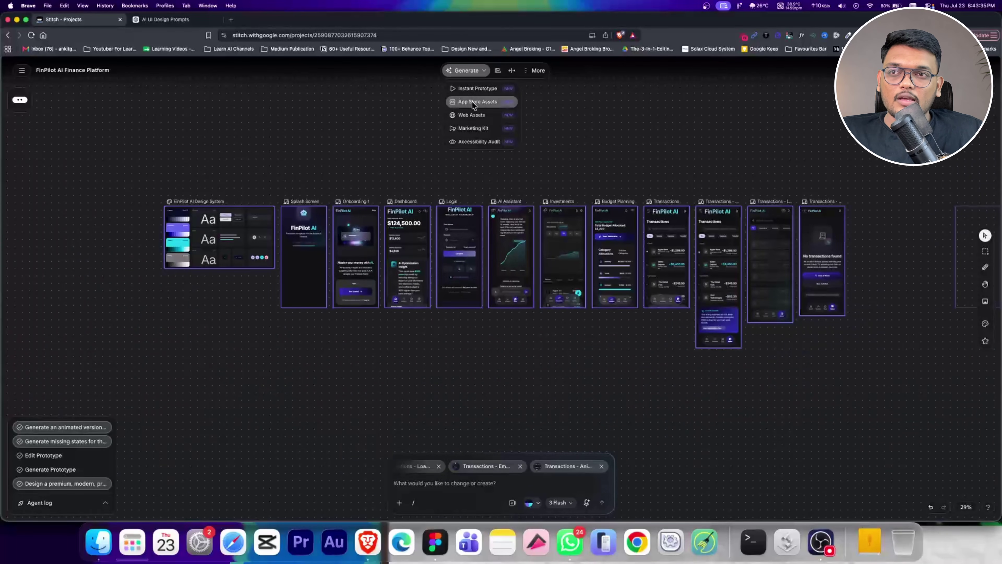
click(472, 101)
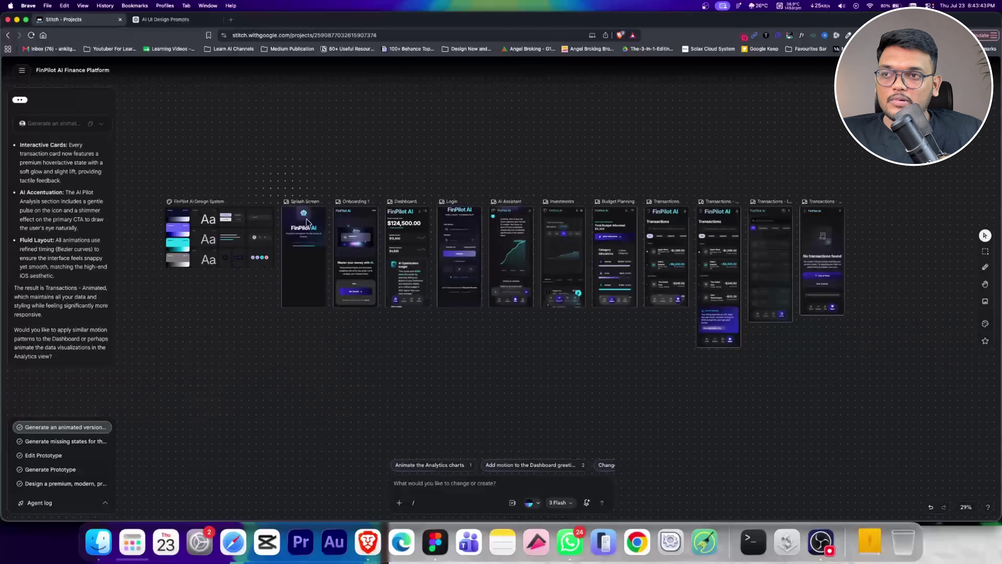
Generate App Store Assets from only the eight app screens, from Splash Screen through the original Transactions screen
drag(281, 188, 696, 361)
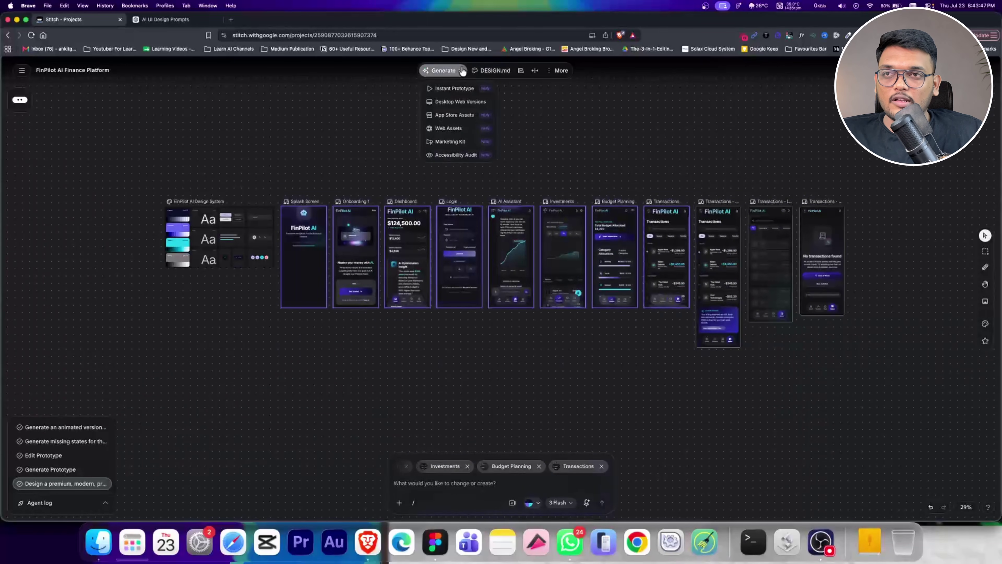
click(453, 114)
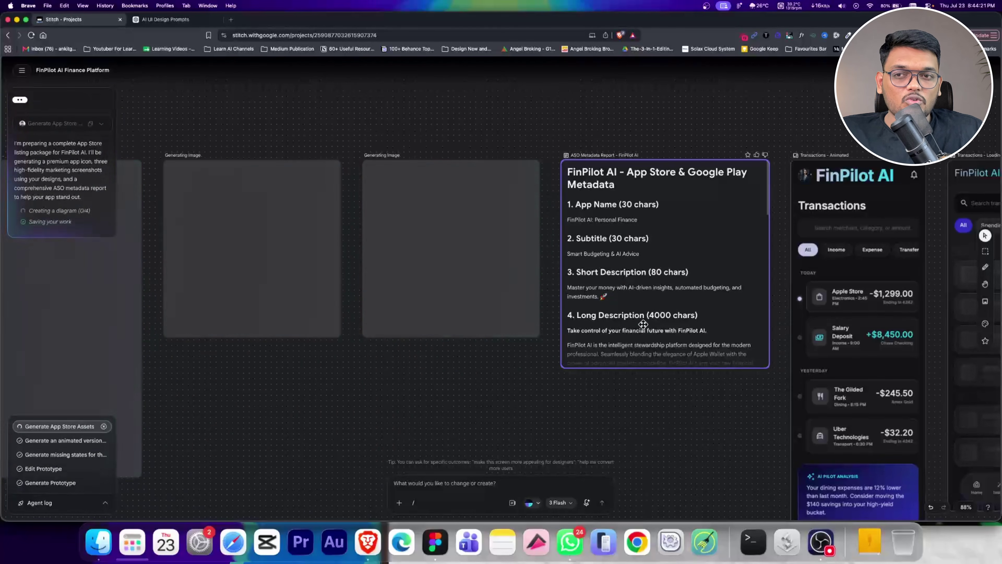
Review the generated app icon, the three marketing screenshots and the ASO Metadata Report for FinPilot AI
scroll(440, 385, left, 3)
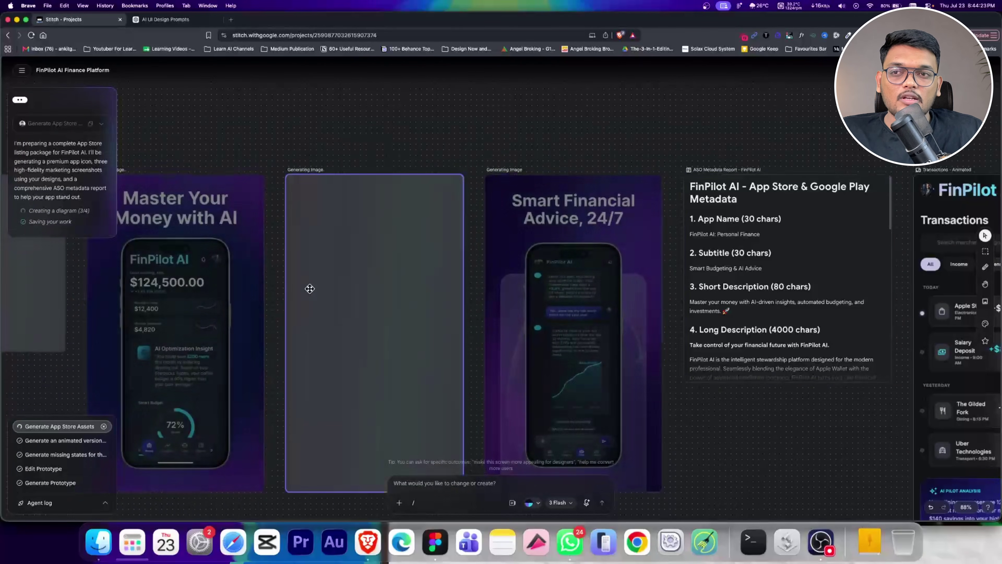
scroll(434, 260, left, 5)
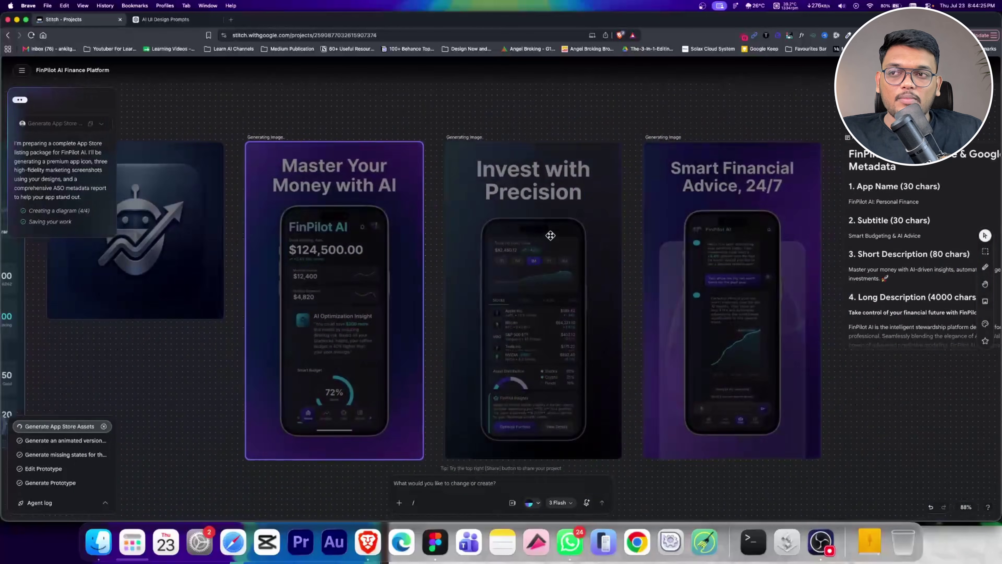
scroll(550, 235, left, 5)
scroll(432, 193, up, 5)
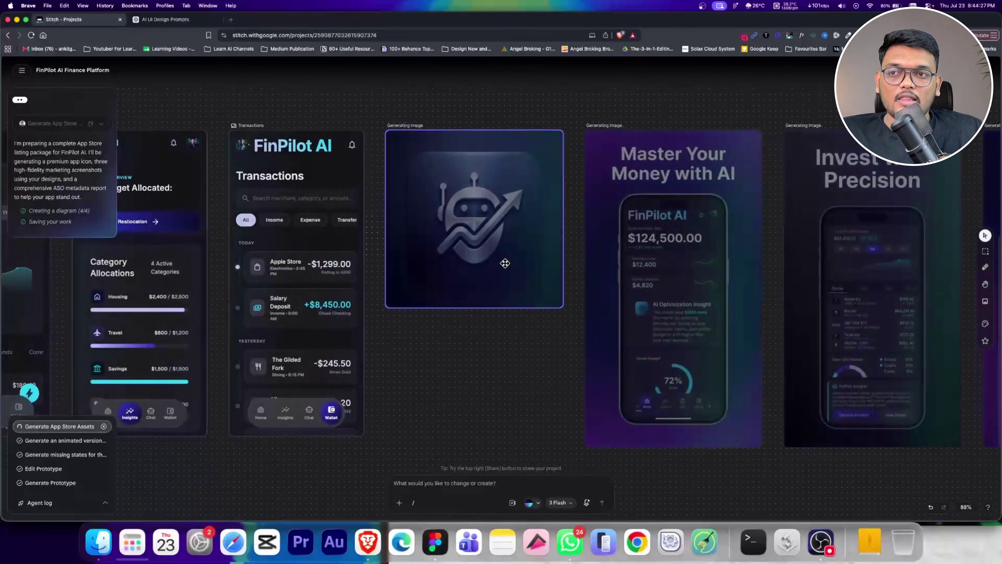
scroll(432, 194, up, 2)
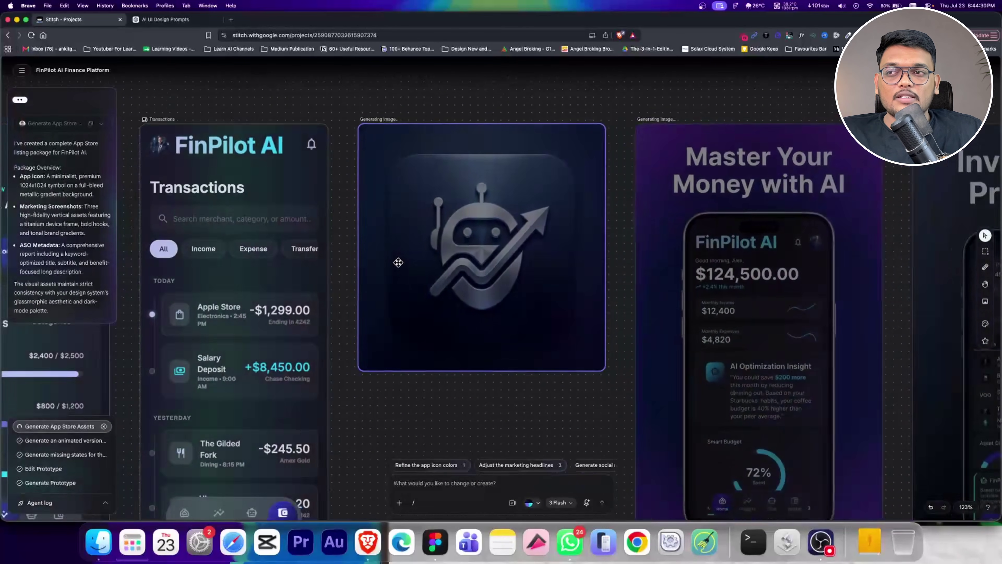
scroll(398, 261, down, 10)
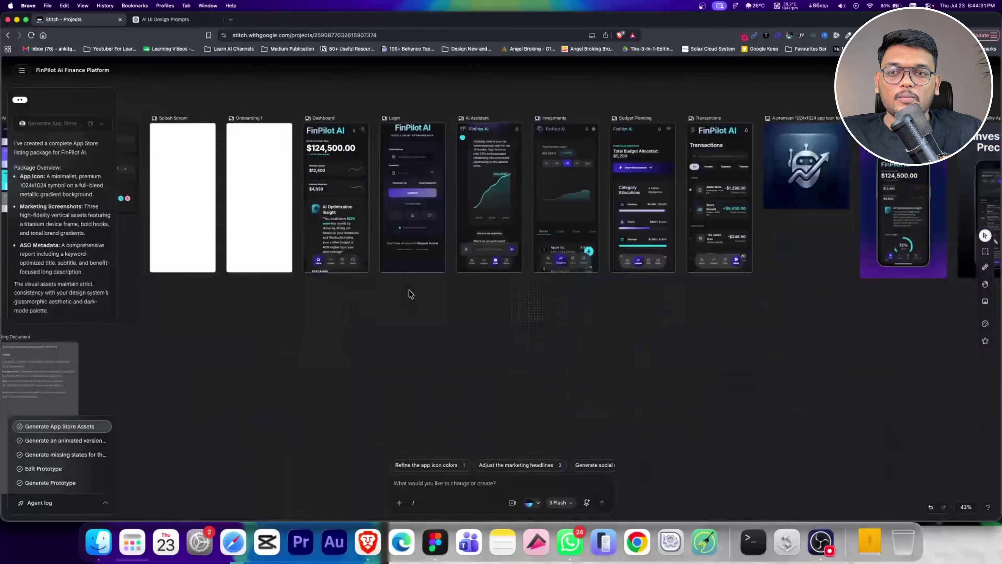
scroll(422, 354, right, 5)
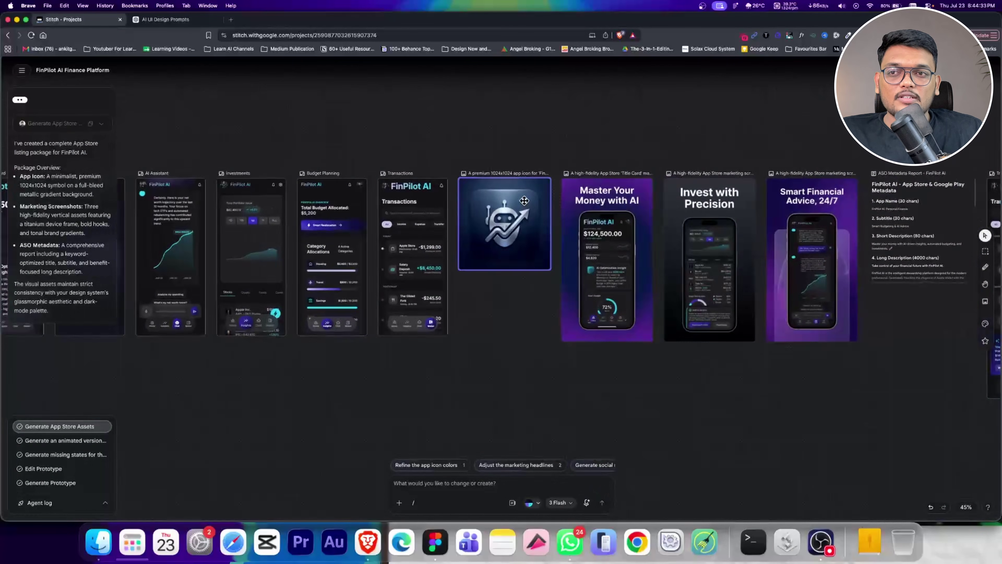
scroll(439, 258, up, 6)
scroll(439, 258, right, 6)
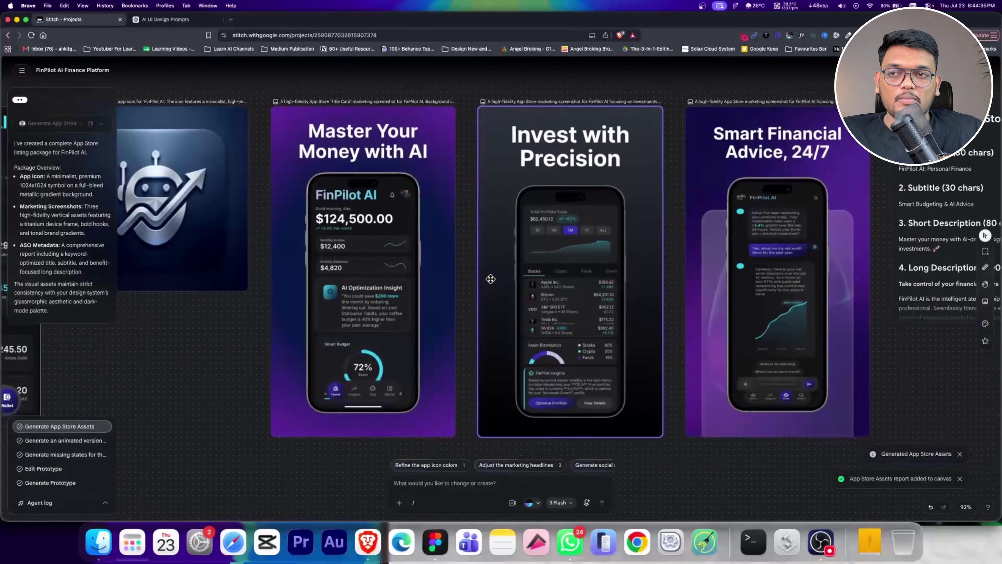
scroll(598, 274, right, 3)
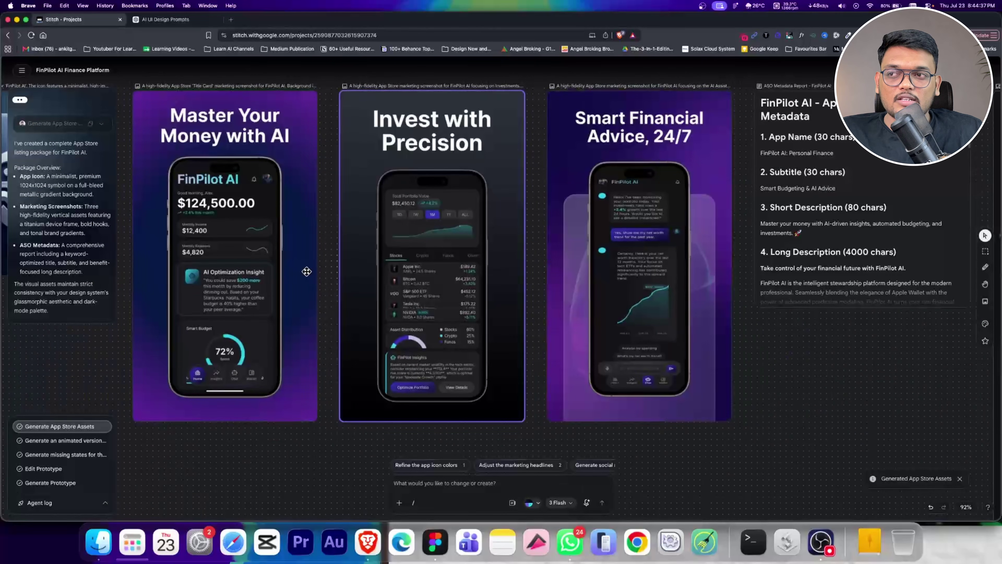
Look over the marketing screenshots, ASO Metadata Report and app icon once more alongside the original app screens
scroll(712, 318, right, 4)
scroll(509, 285, left, 5)
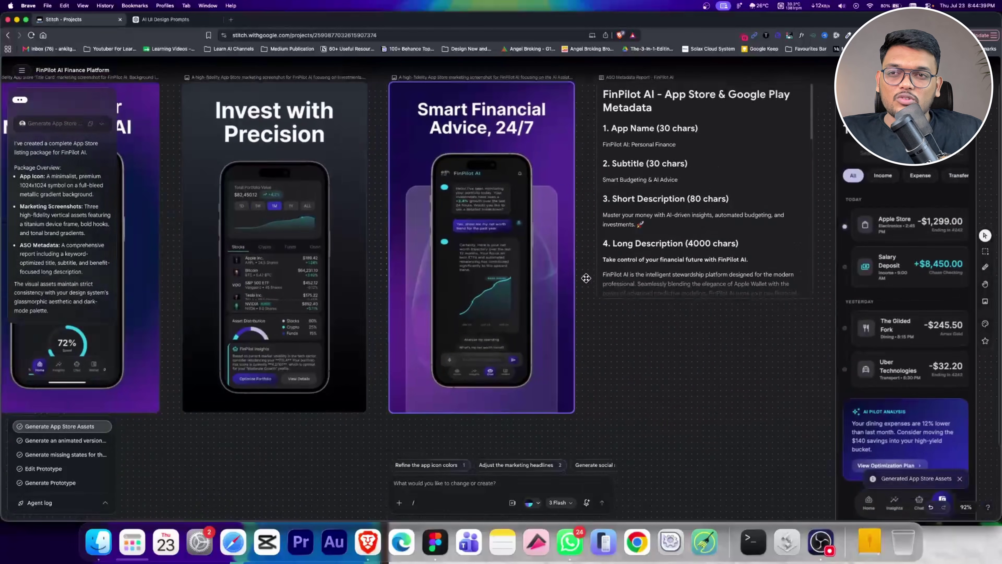
scroll(551, 271, down, 5)
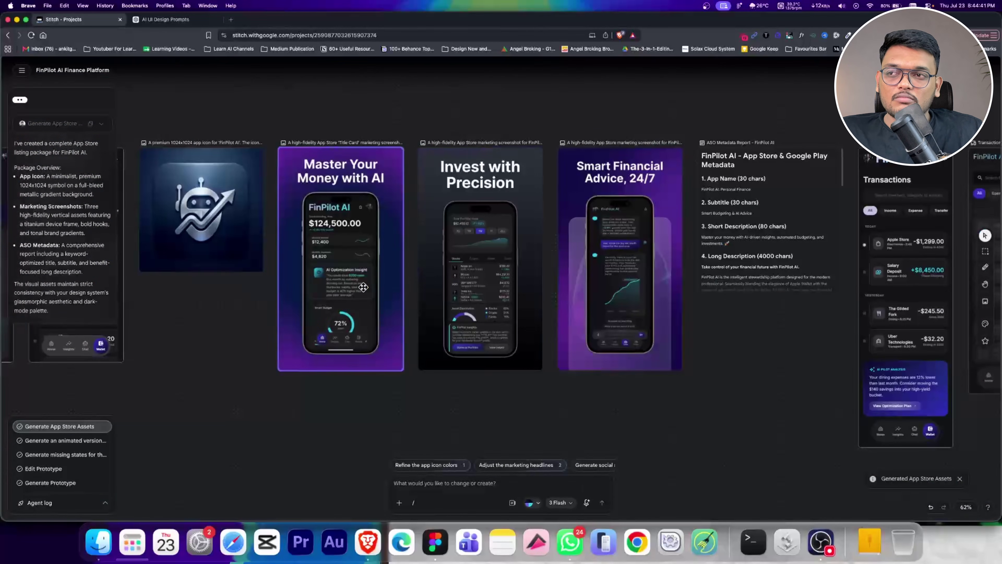
scroll(201, 181, left, 4)
scroll(339, 262, right, 4)
scroll(339, 262, left, 10)
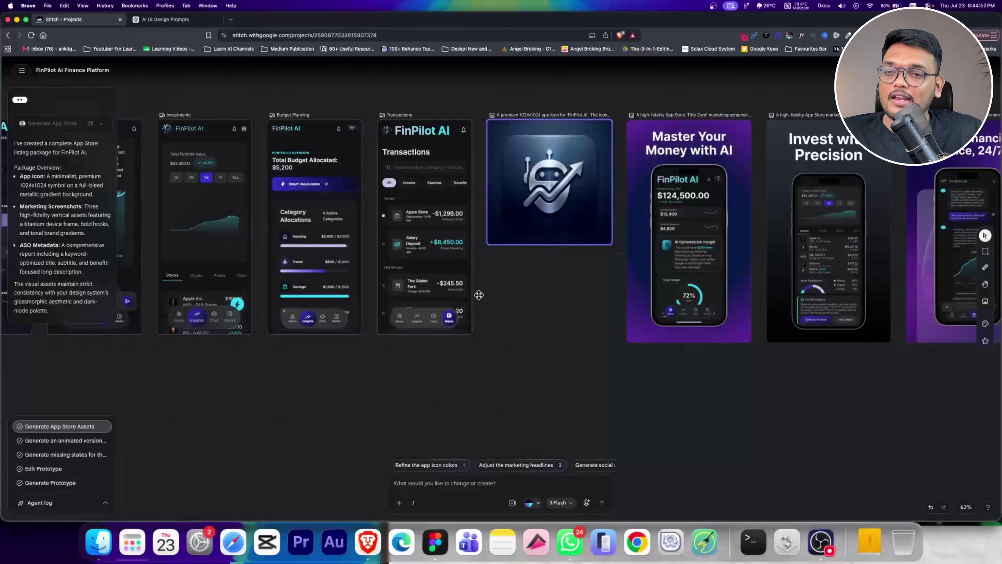
Generate a Marketing Kit from the Transactions, Budget Planning and Investments screens
scroll(530, 270, left, 5)
scroll(530, 271, up, 3)
click(587, 236)
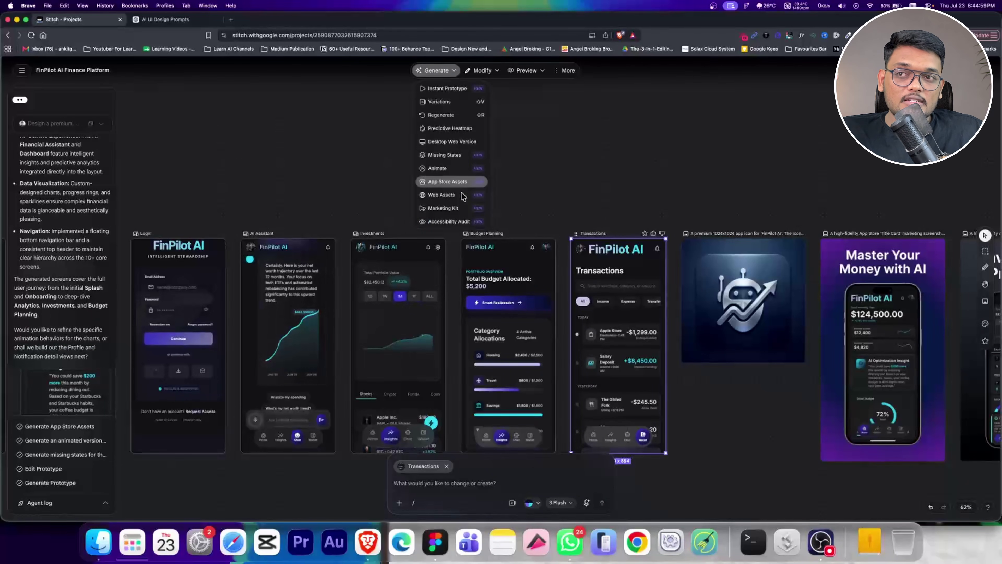
click(463, 191)
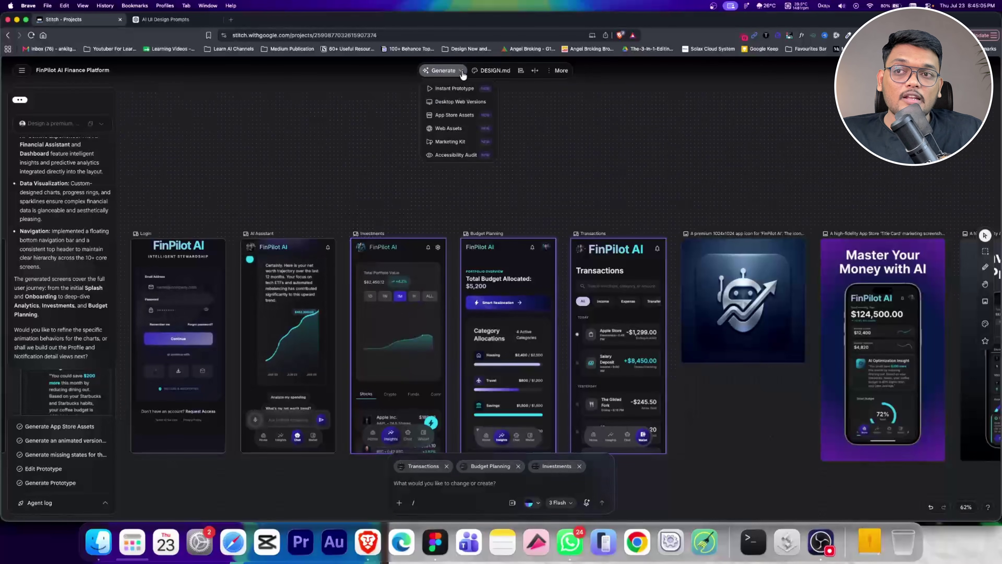
click(446, 139)
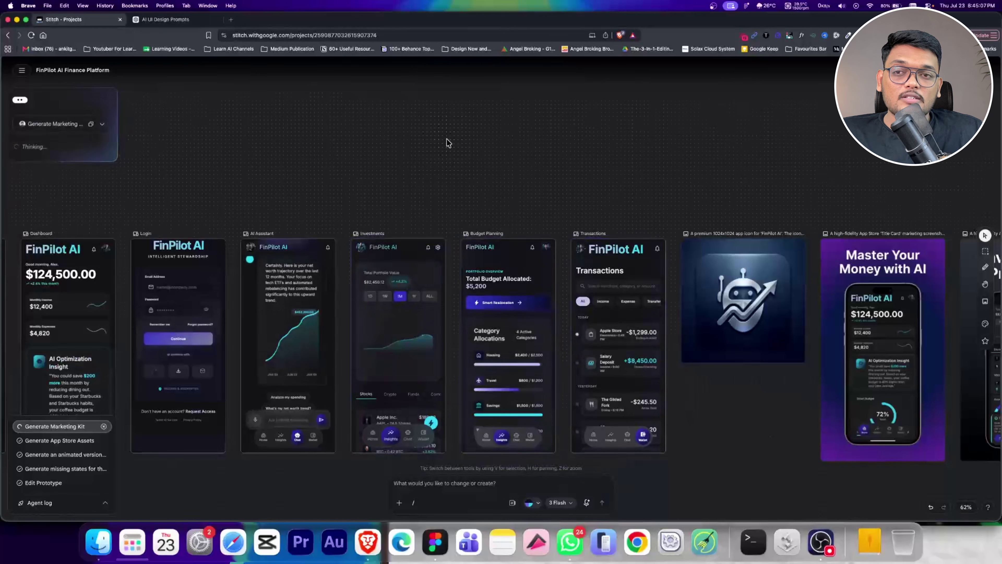
Try to generate a desktop web version of the Transactions - Animated screen while the Marketing Kit is in progress
scroll(489, 147, right, 7)
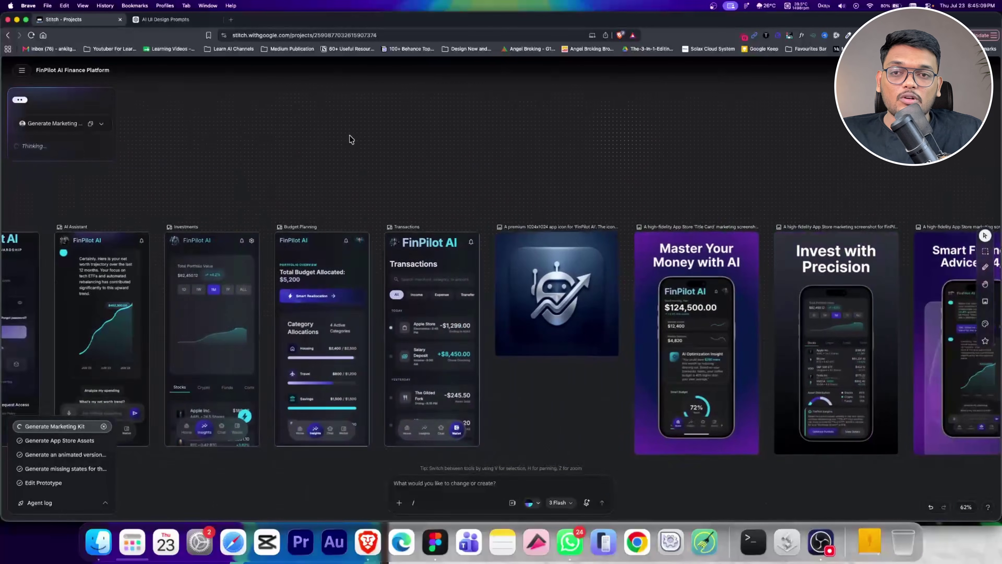
scroll(362, 151, down, 5)
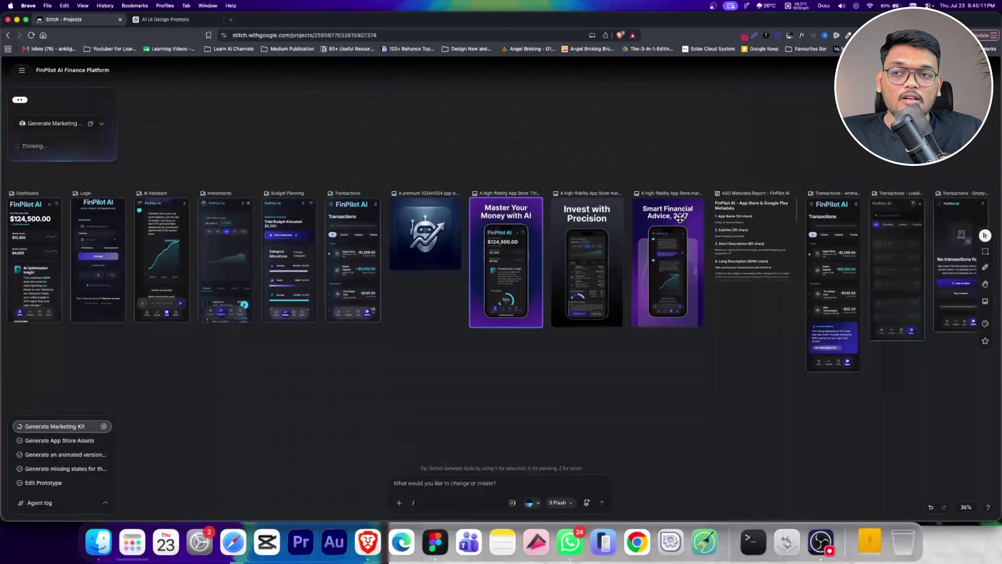
scroll(410, 375, right, 8)
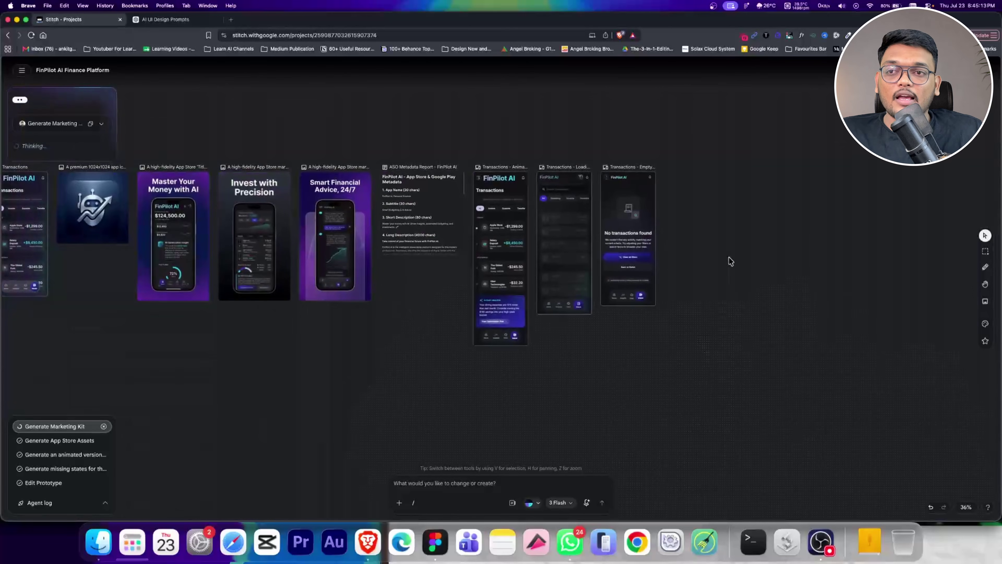
click(495, 166)
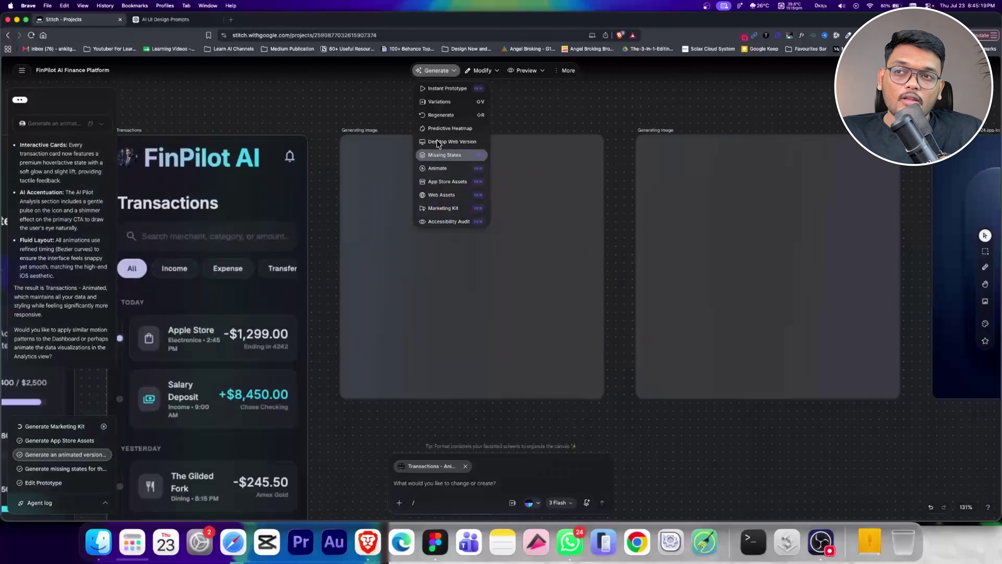
click(437, 141)
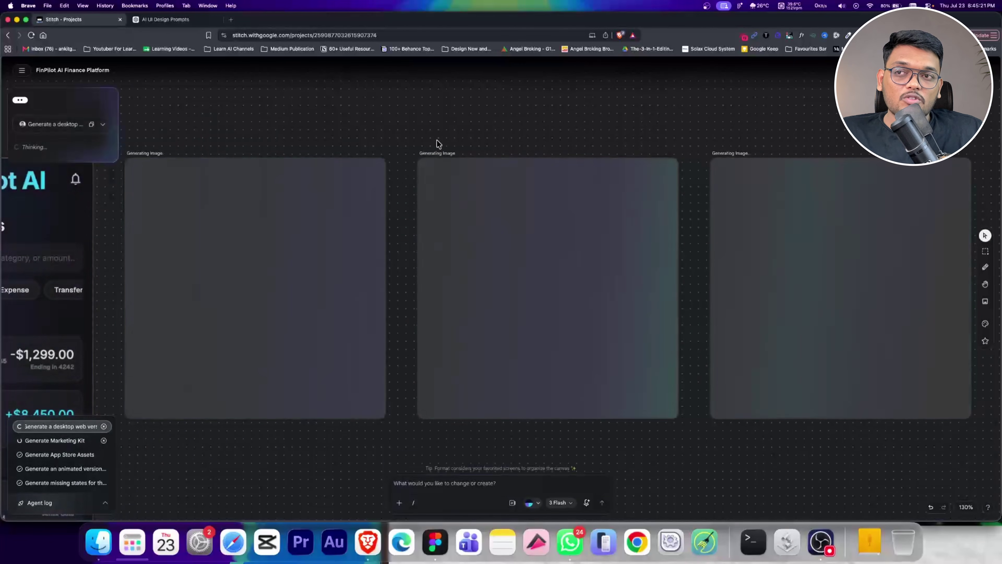
Request the desktop web version of the Transactions - Animated screen again
scroll(337, 201, down, 5)
scroll(355, 237, right, 10)
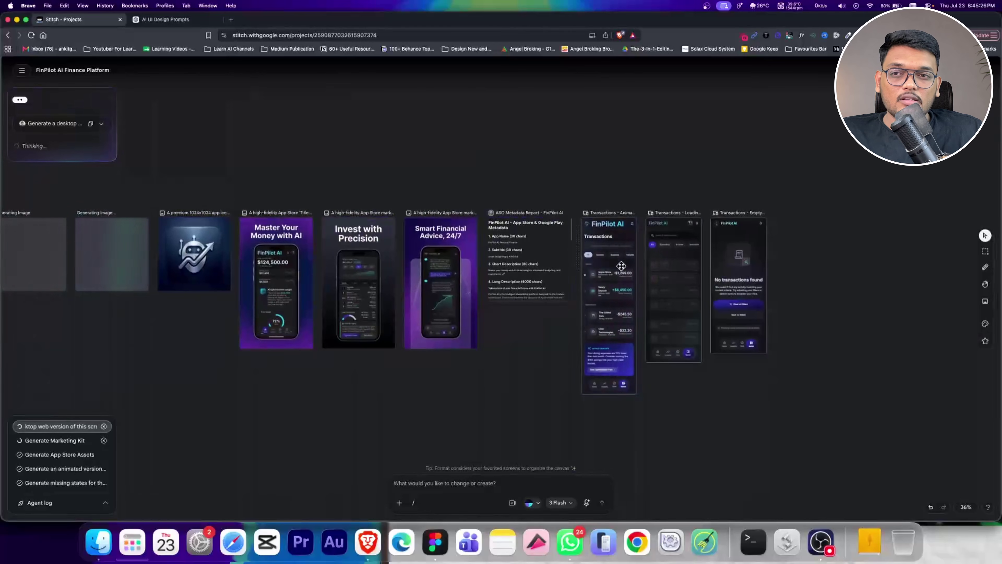
click(595, 208)
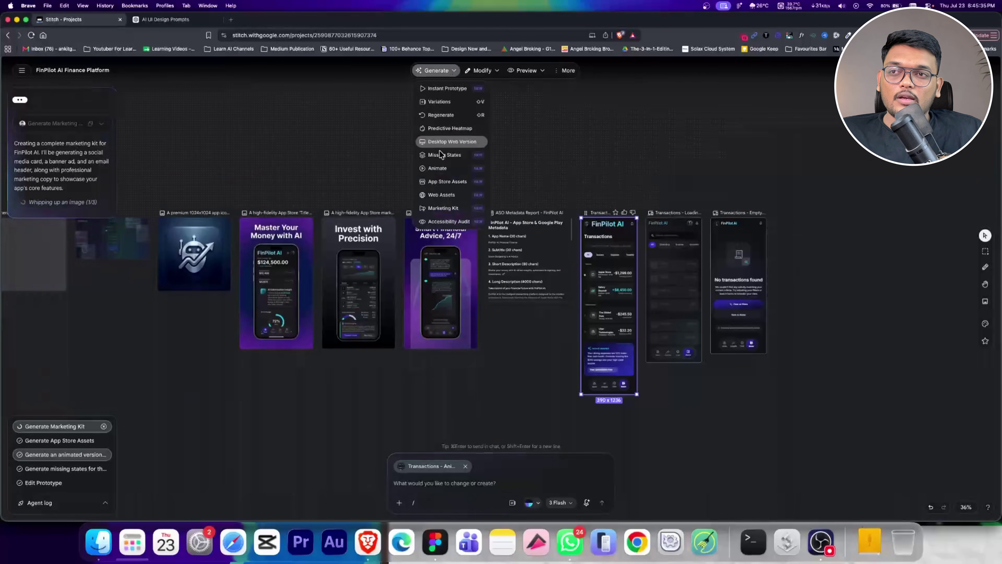
click(439, 147)
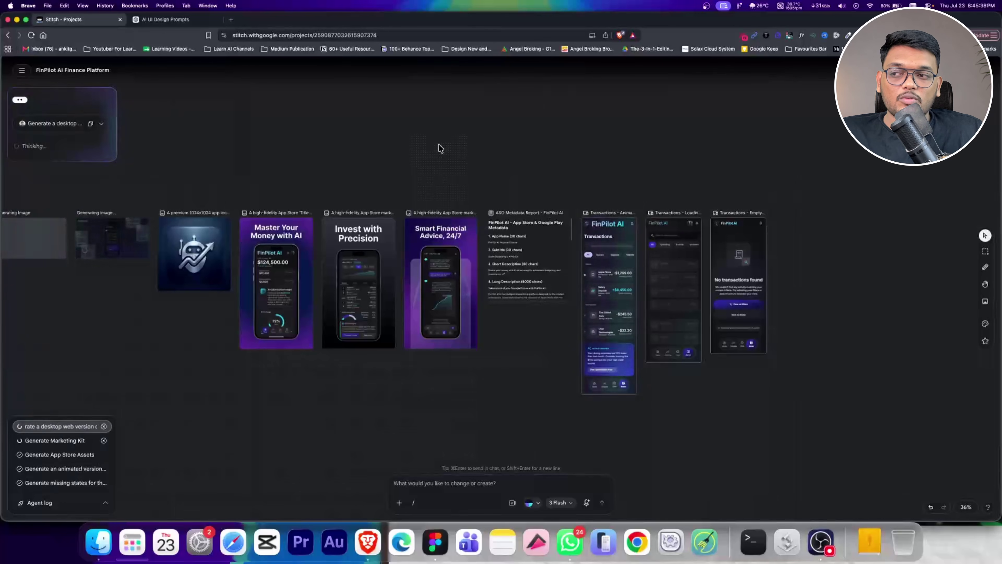
Examine the Marketing Kit images being generated: the Master Your Wealth card, the Smart Budgeting banner and the FinPilot AI header
scroll(449, 151, left, 10)
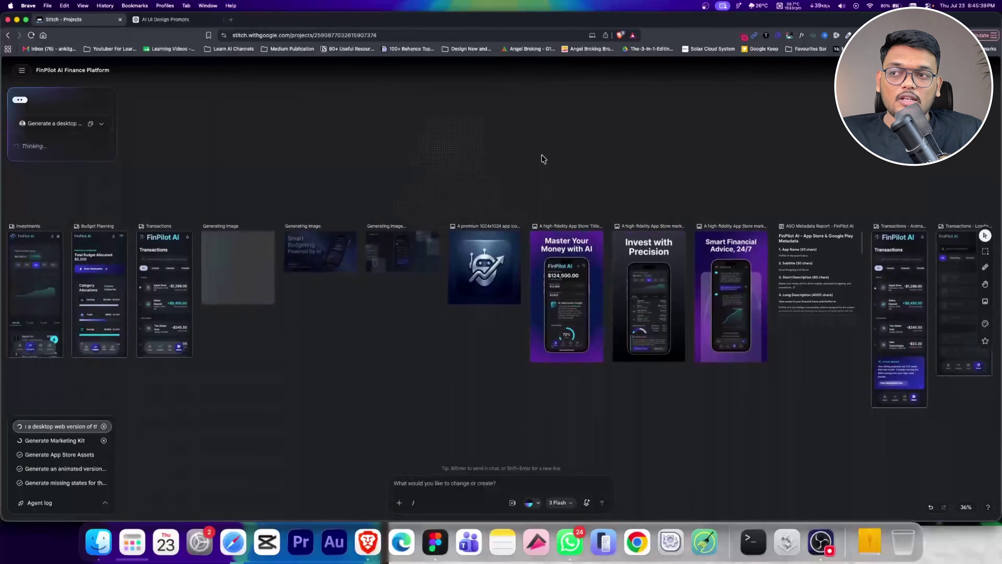
scroll(543, 158, left, 10)
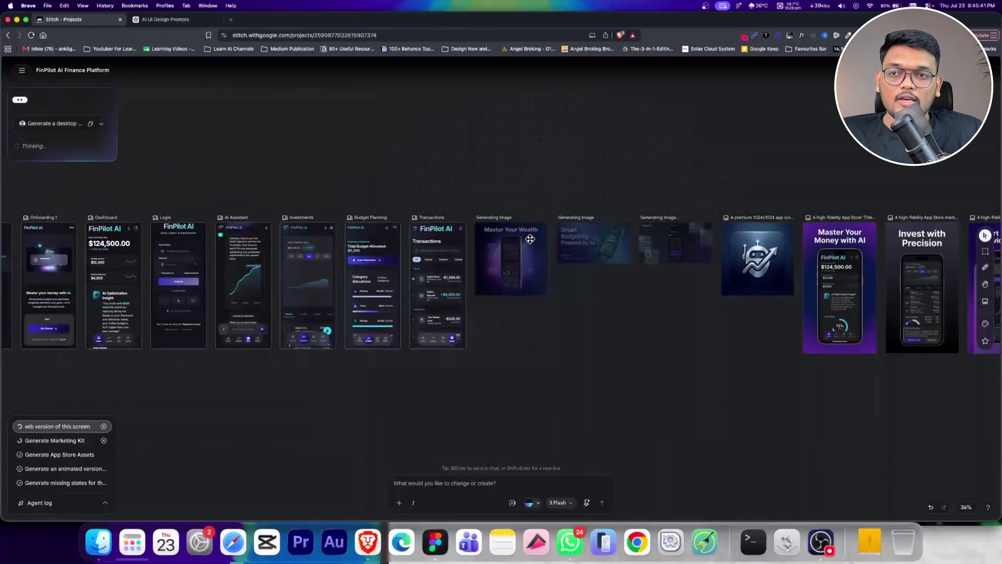
click(529, 239)
scroll(531, 238, up, 10)
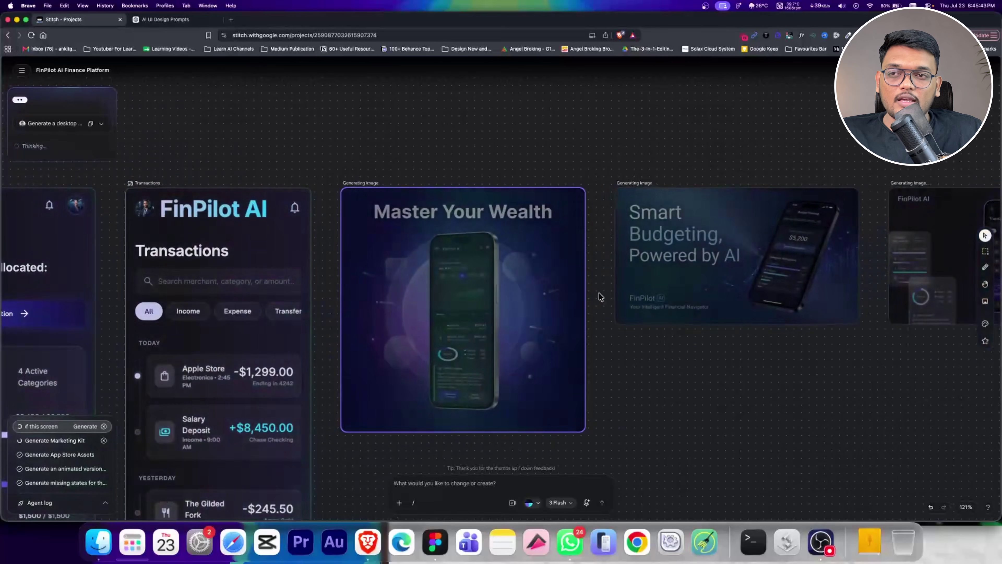
scroll(600, 297, right, 10)
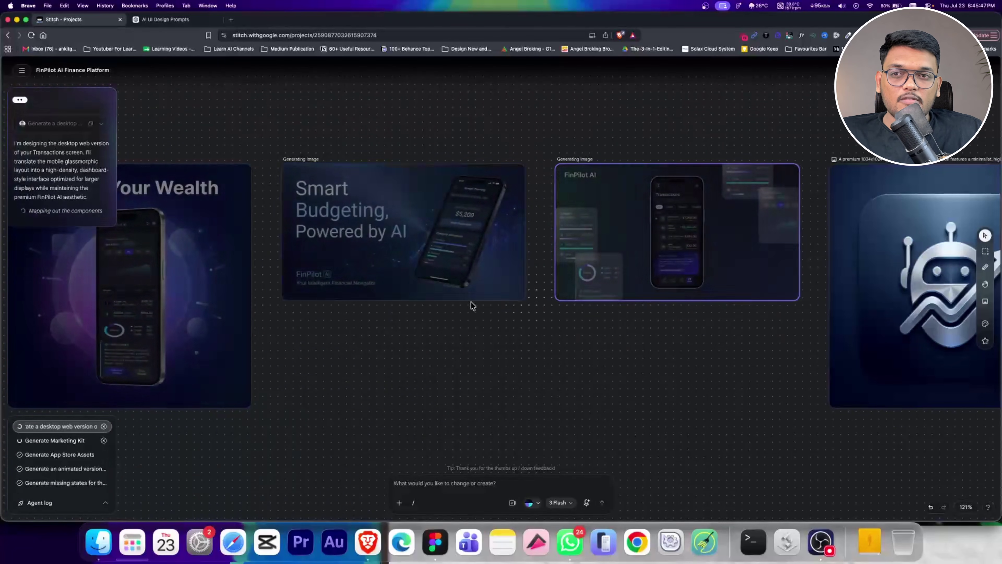
scroll(472, 306, left, 5)
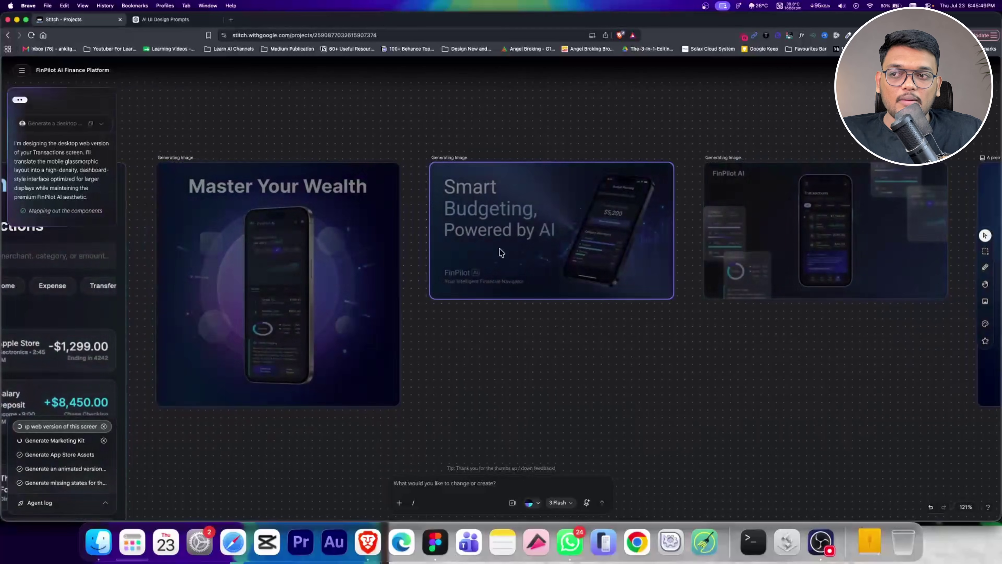
scroll(546, 195, up, 5)
scroll(744, 233, right, 8)
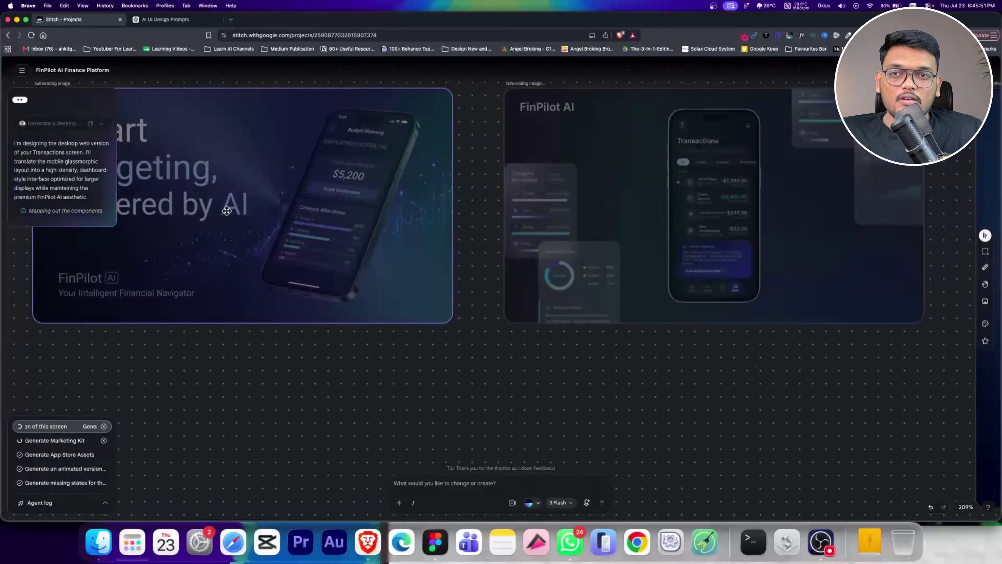
scroll(227, 211, down, 5)
scroll(505, 273, right, 8)
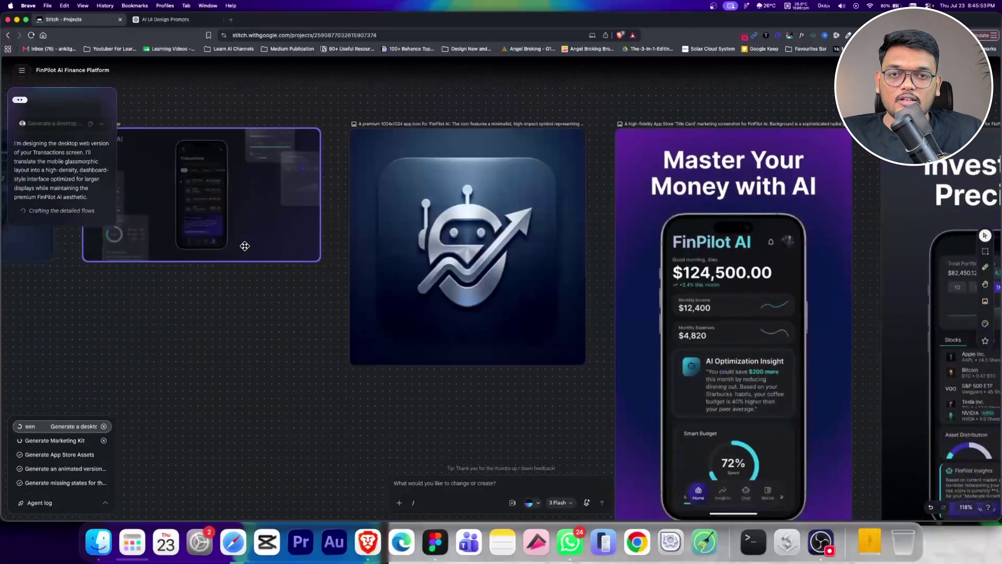
Check the progress of the desktop web version being generated beside the Transactions - Animated screen
scroll(244, 246, down, 10)
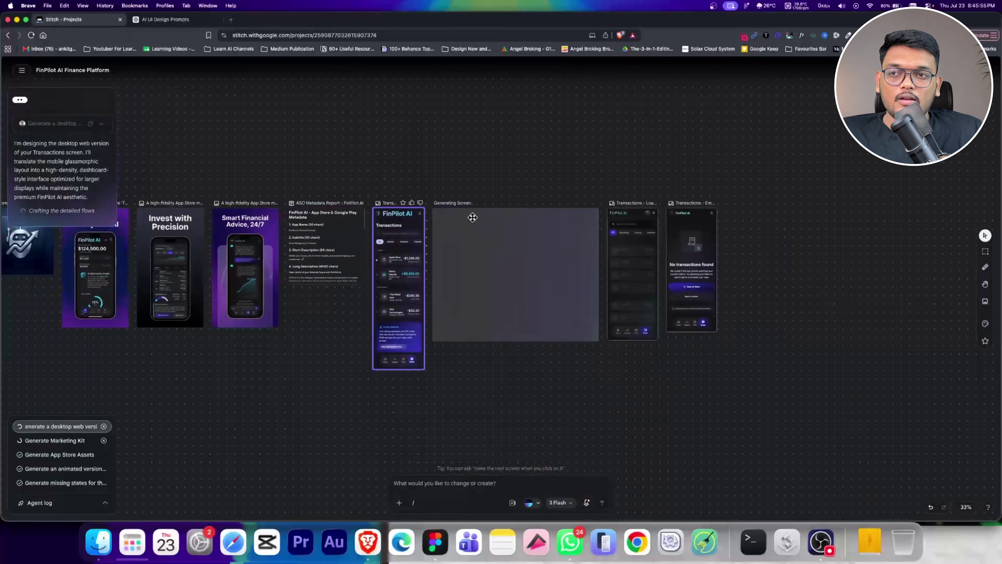
click(449, 219)
scroll(469, 231, up, 10)
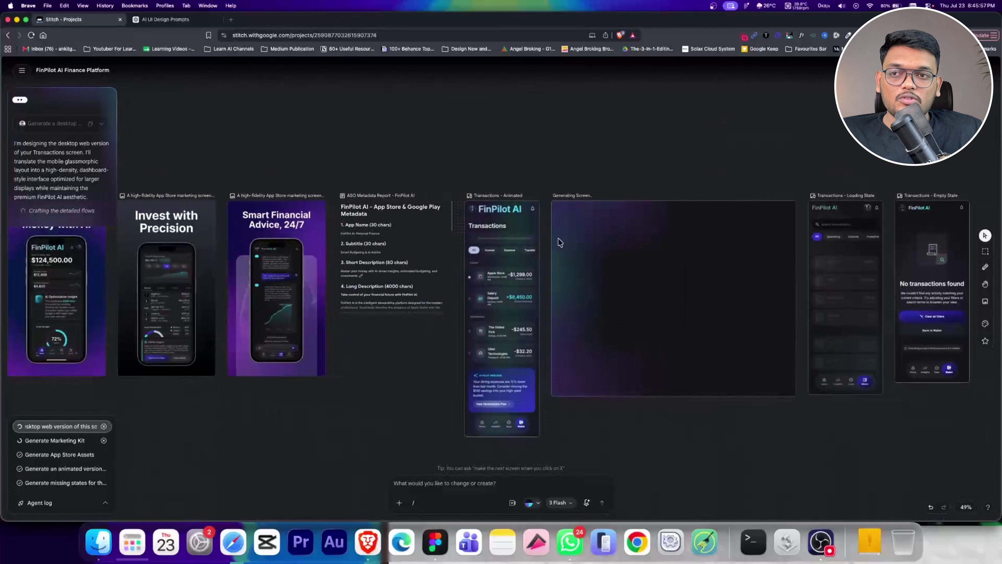
scroll(364, 208, right, 5)
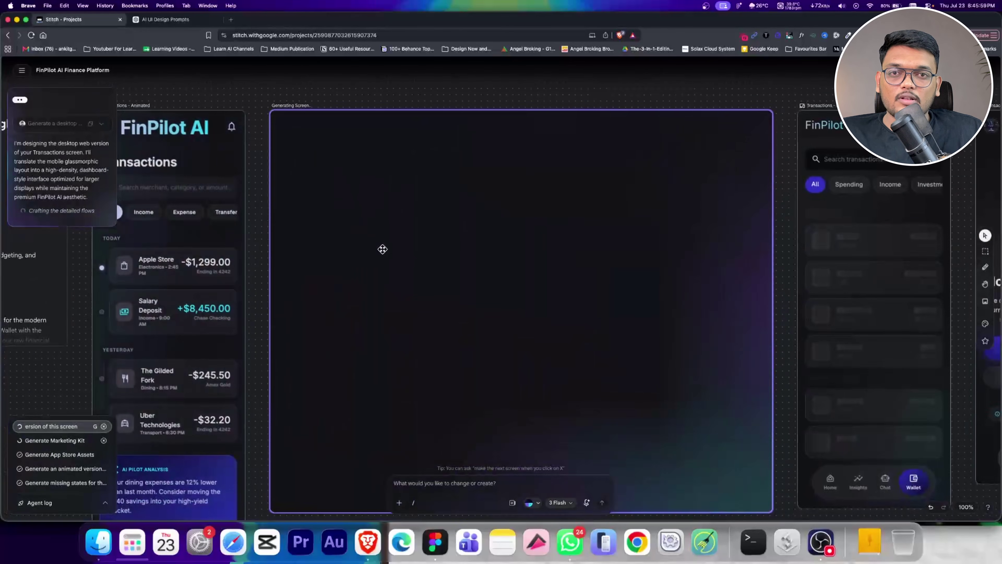
scroll(382, 250, down, 5)
scroll(382, 249, down, 2)
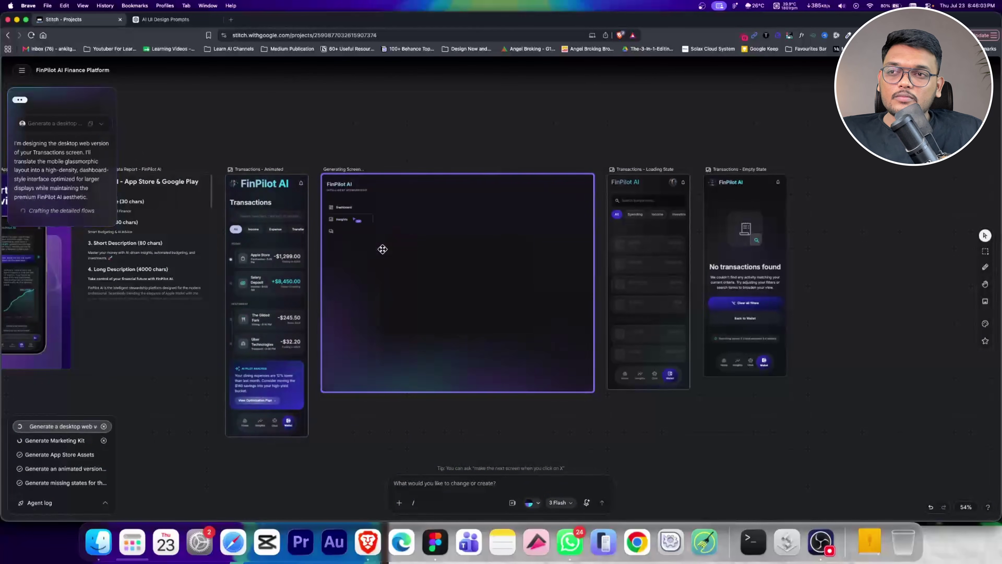
Examine the desktop Transactions layout, including its sidebar, transaction list, AI Pilot Analysis, Weekly Spending Trend and Category Breakdown, against the mobile screen
scroll(382, 249, down, 10)
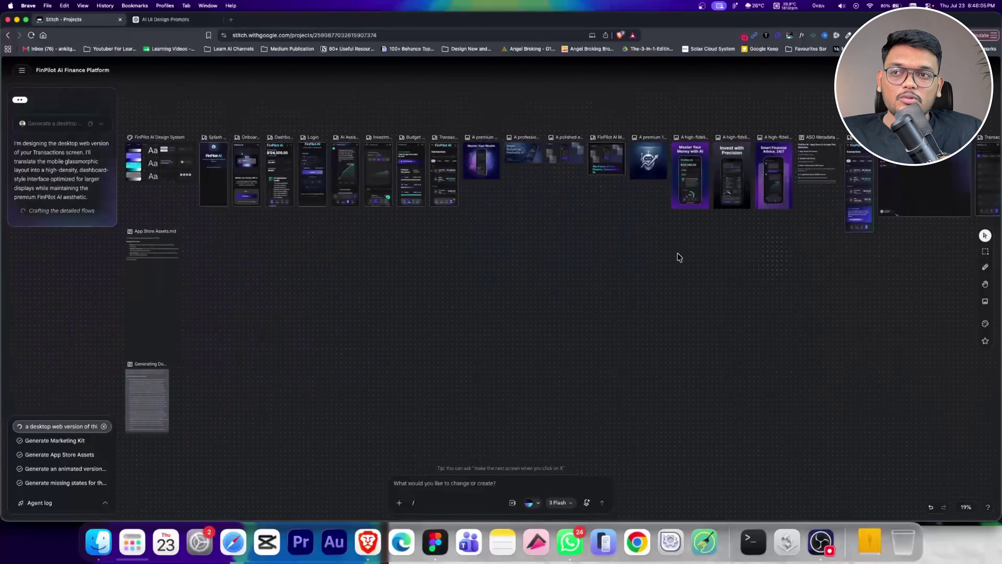
scroll(678, 257, right, 3)
scroll(832, 174, up, 10)
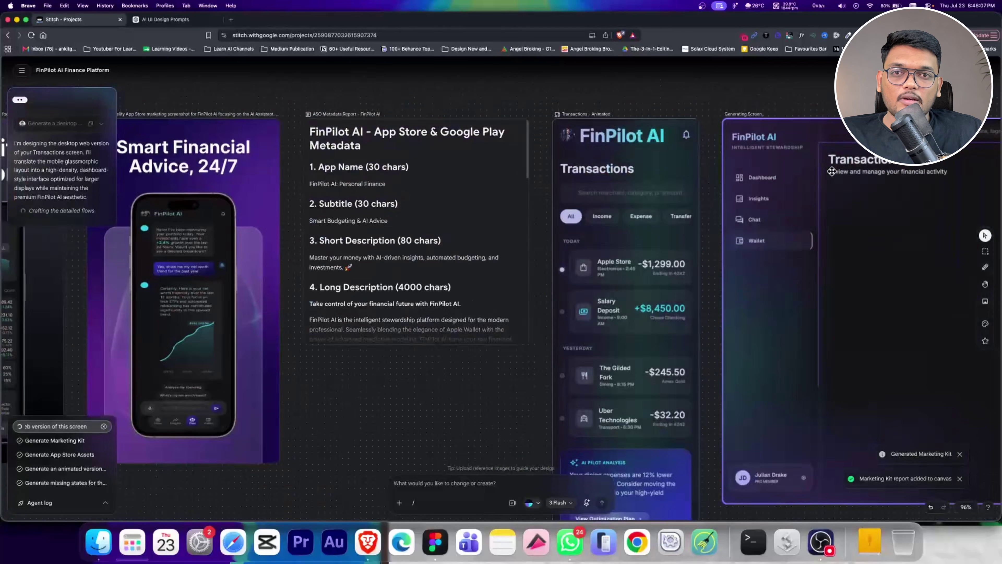
scroll(545, 81, right, 3)
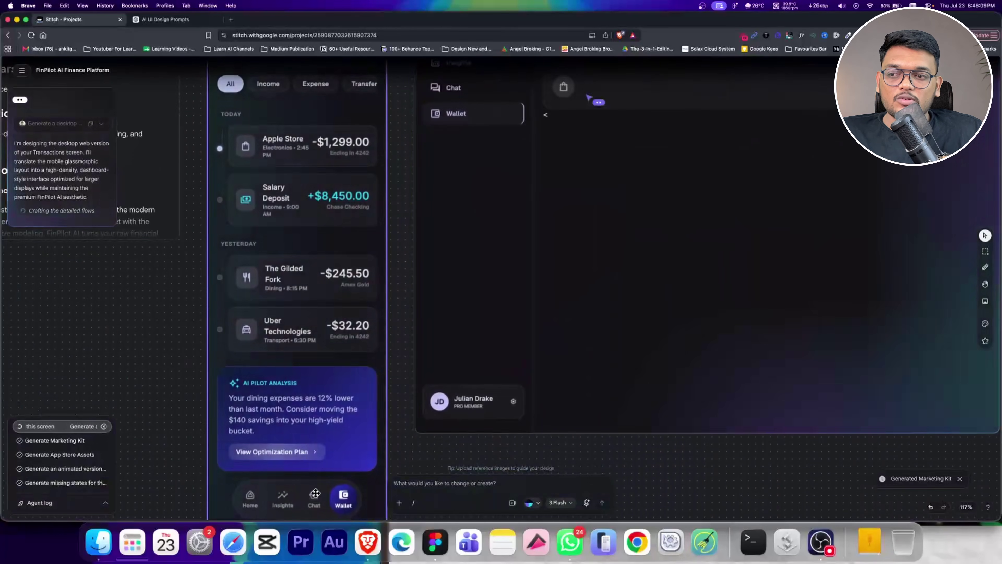
scroll(528, 358, up, 3)
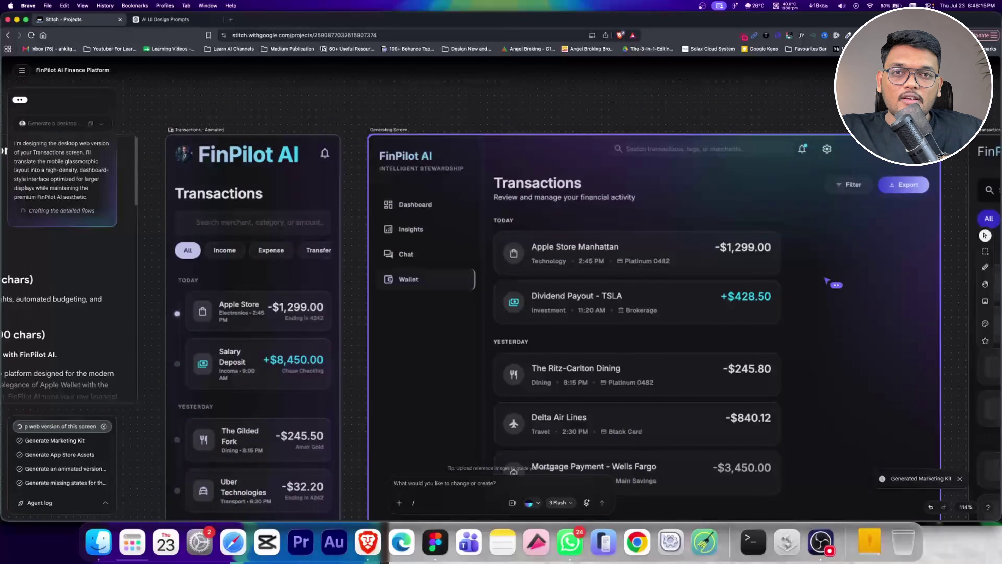
scroll(631, 237, down, 4)
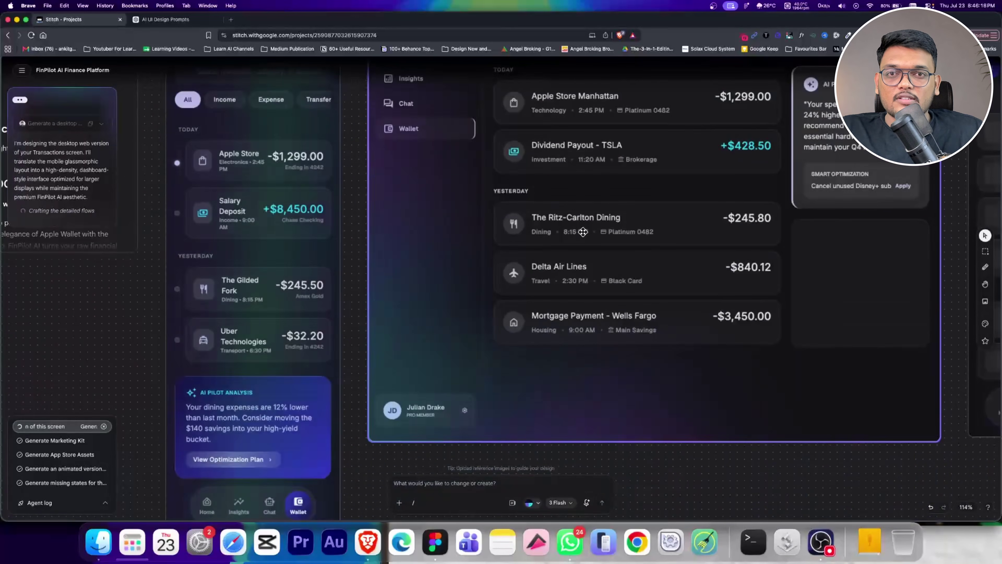
scroll(671, 205, right, 5)
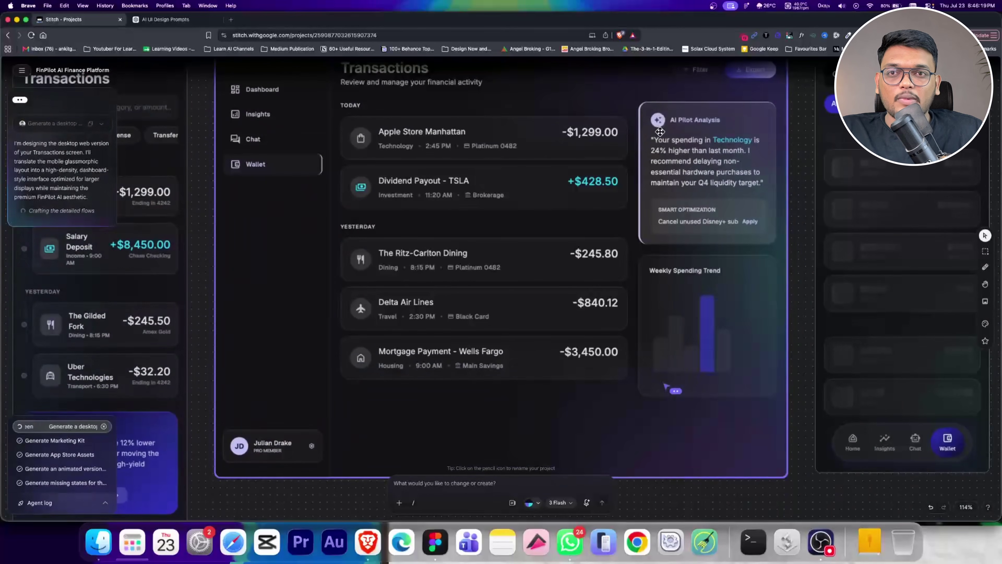
scroll(552, 300, left, 3)
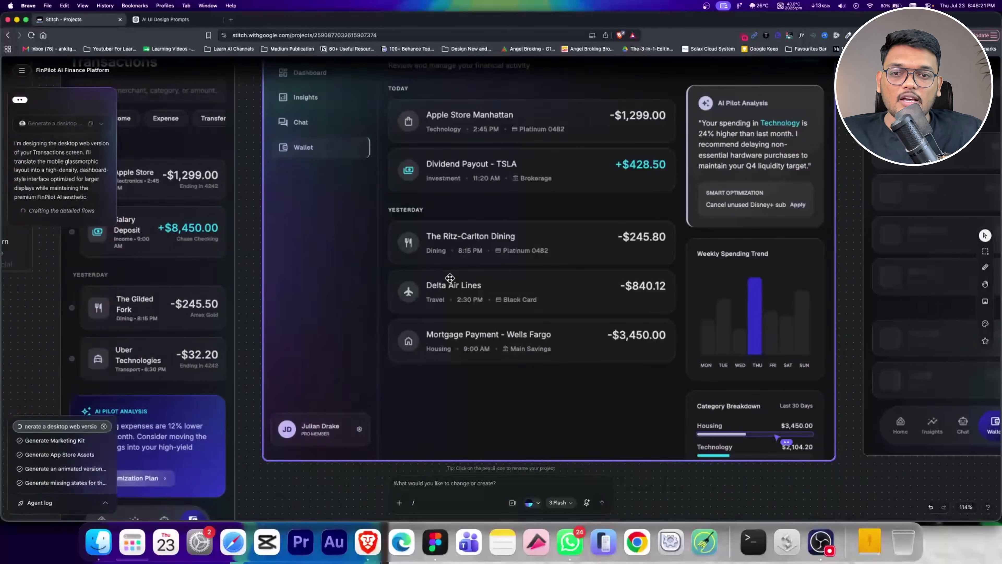
scroll(471, 274, down, 5)
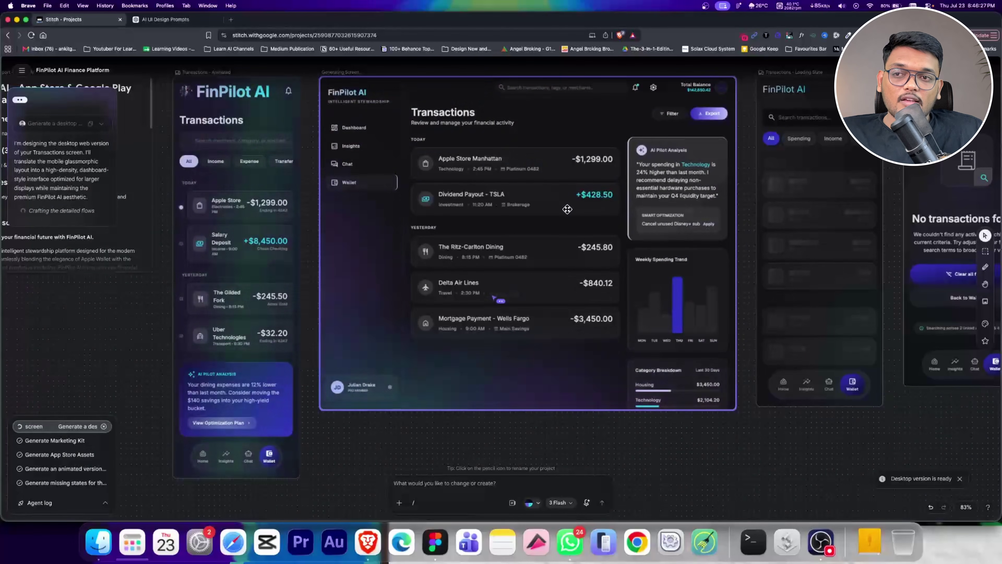
Look at the Variations options for the Transactions - Animated screen and close them without generating anything
scroll(495, 251, down, 5)
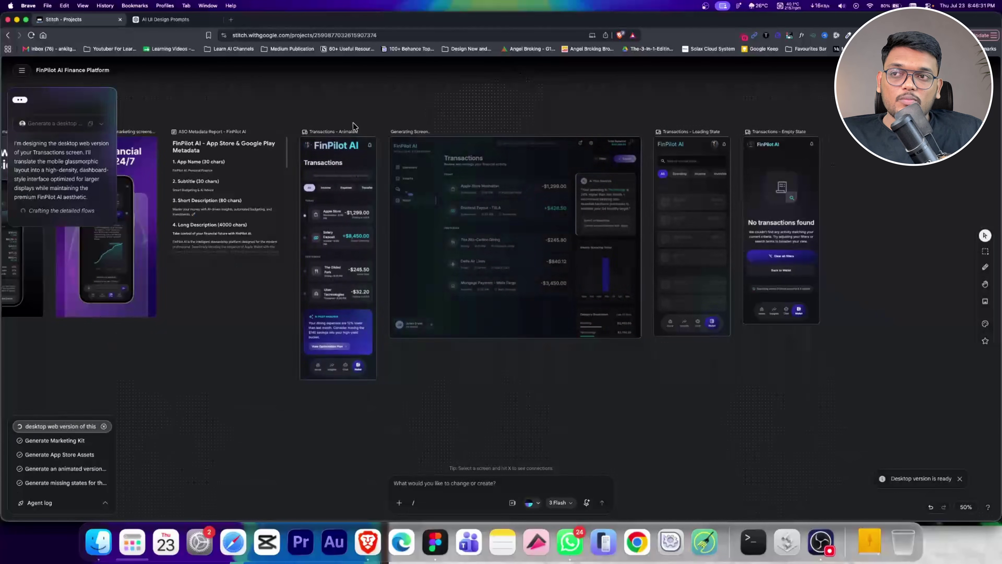
click(339, 137)
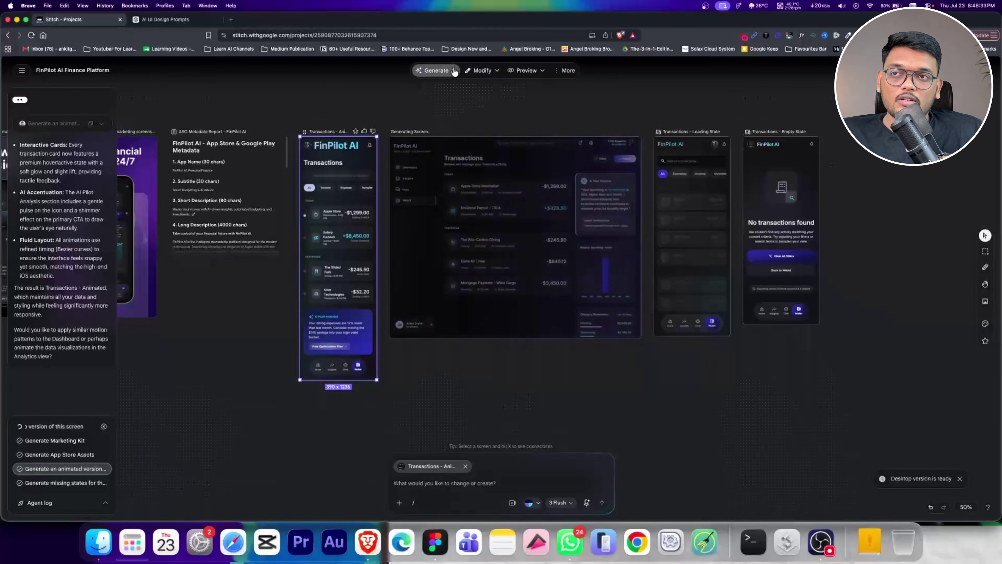
click(436, 70)
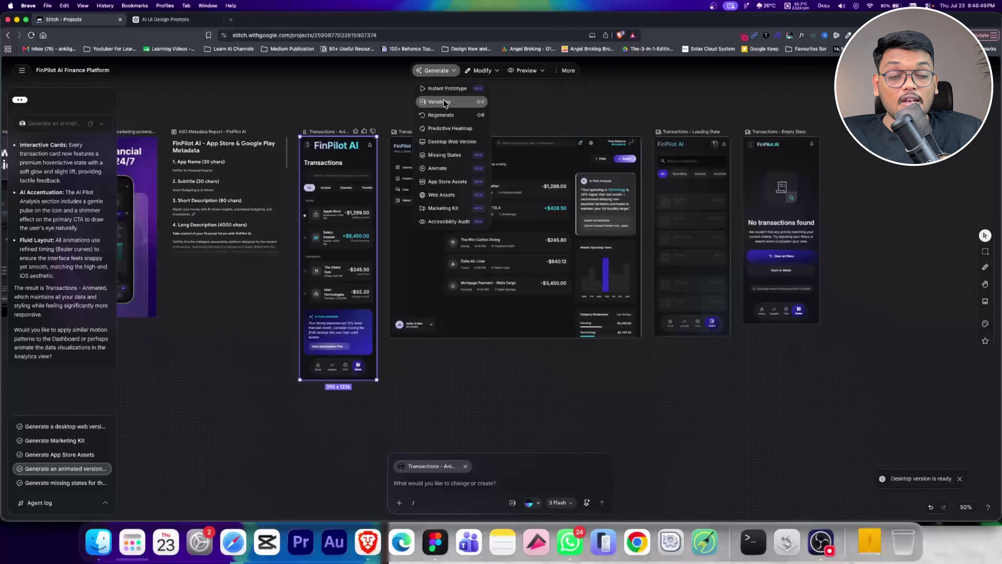
click(444, 102)
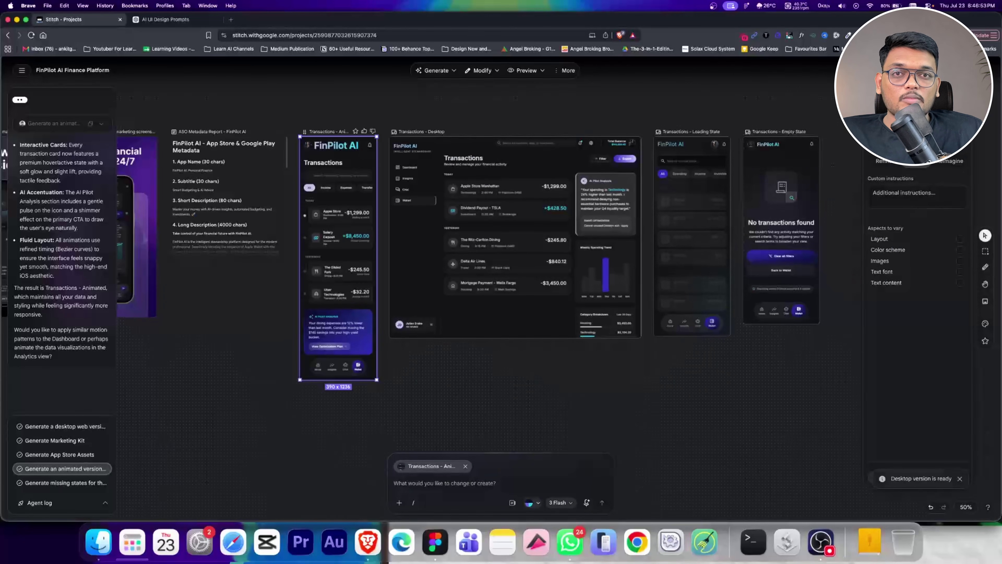
key(Escape)
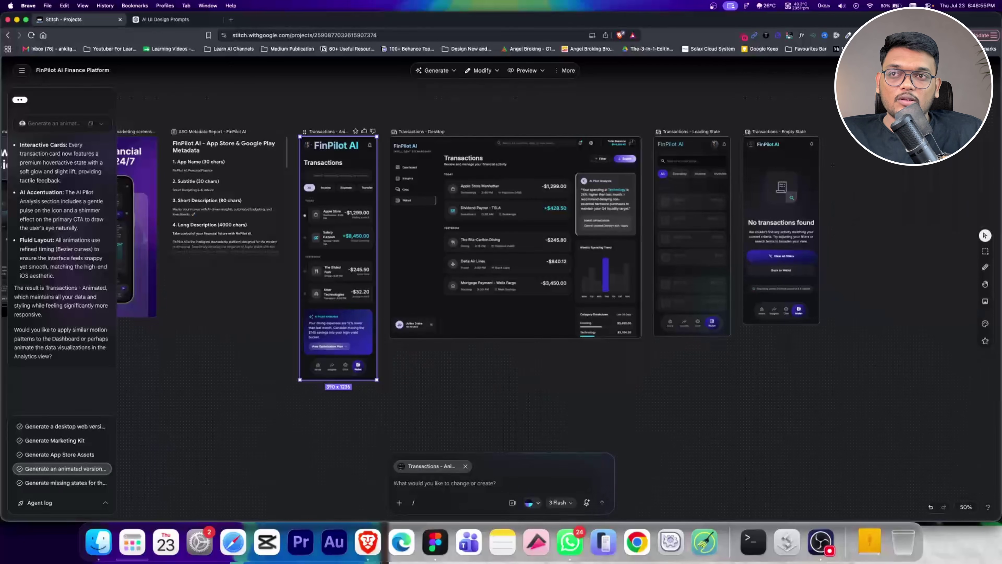
Edit the Transactions - Animated screen by deleting the Salary Deposit label from its transaction card
click(497, 71)
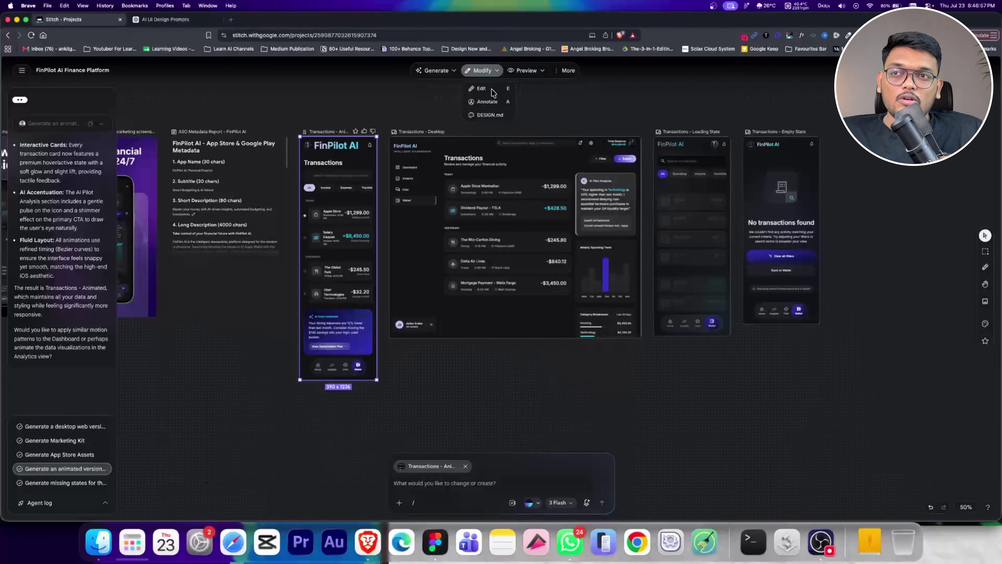
click(481, 89)
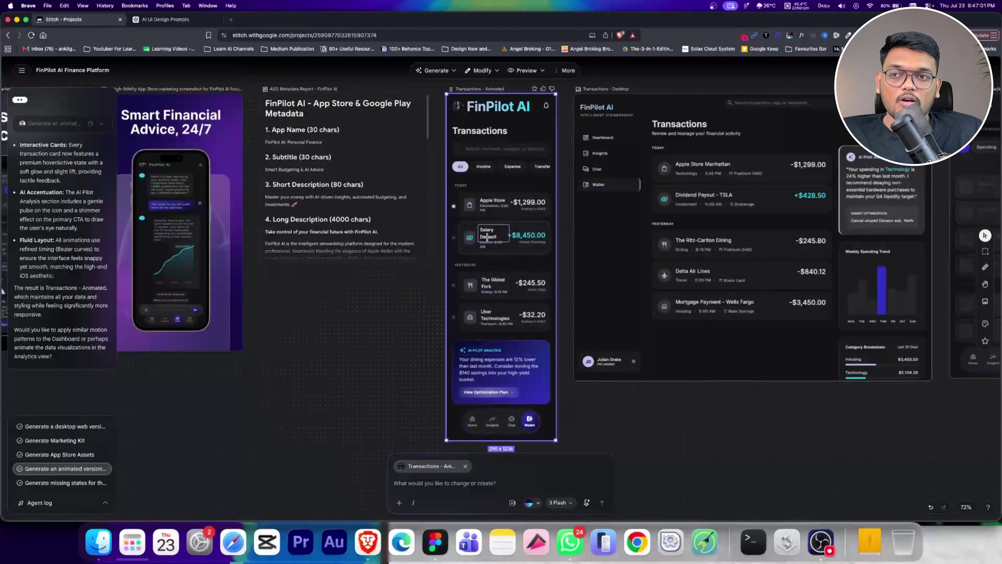
click(492, 232)
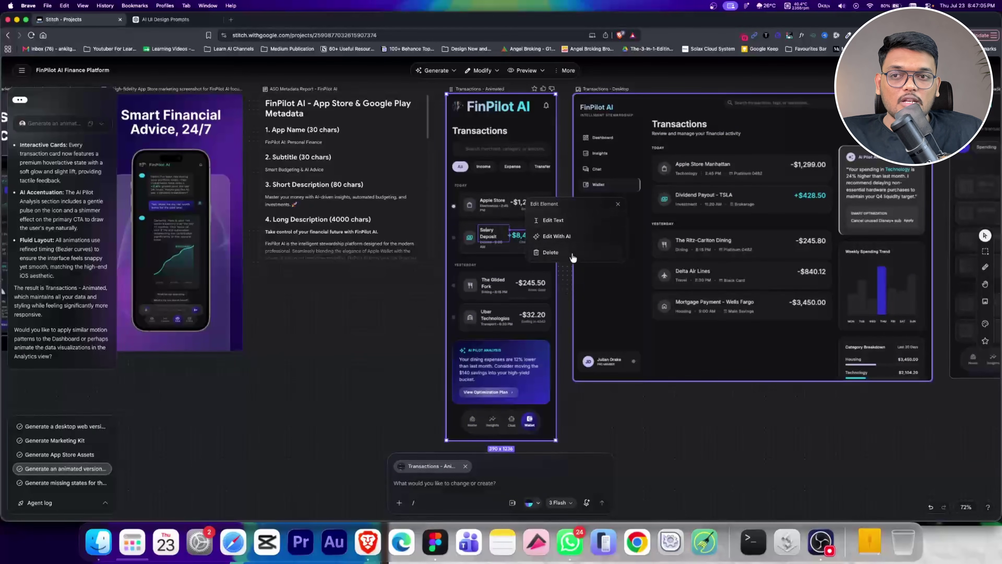
click(563, 255)
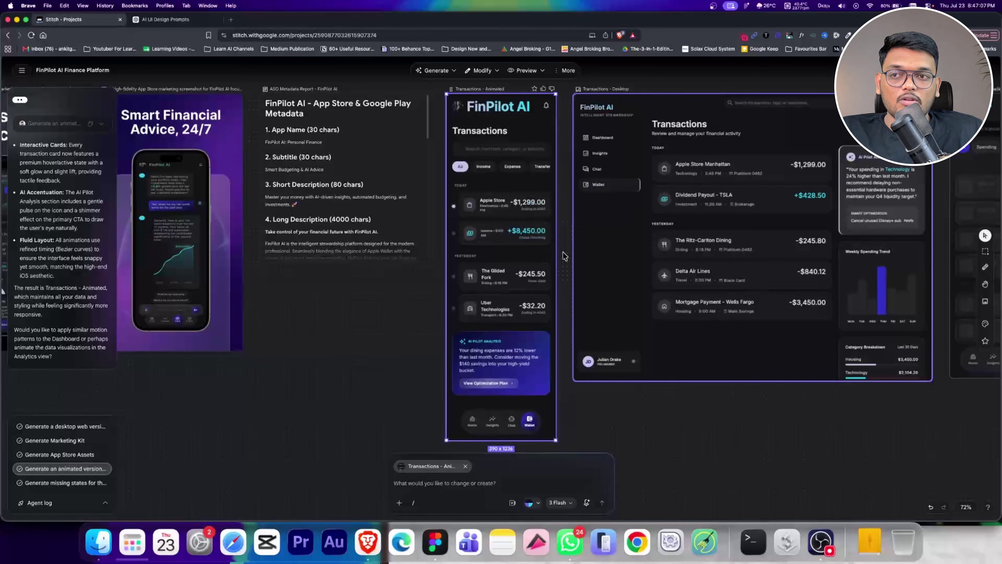
Preview the Transactions - Animated screen at the Mobile, Tablet and Desktop sizes, ending on Mobile
click(541, 71)
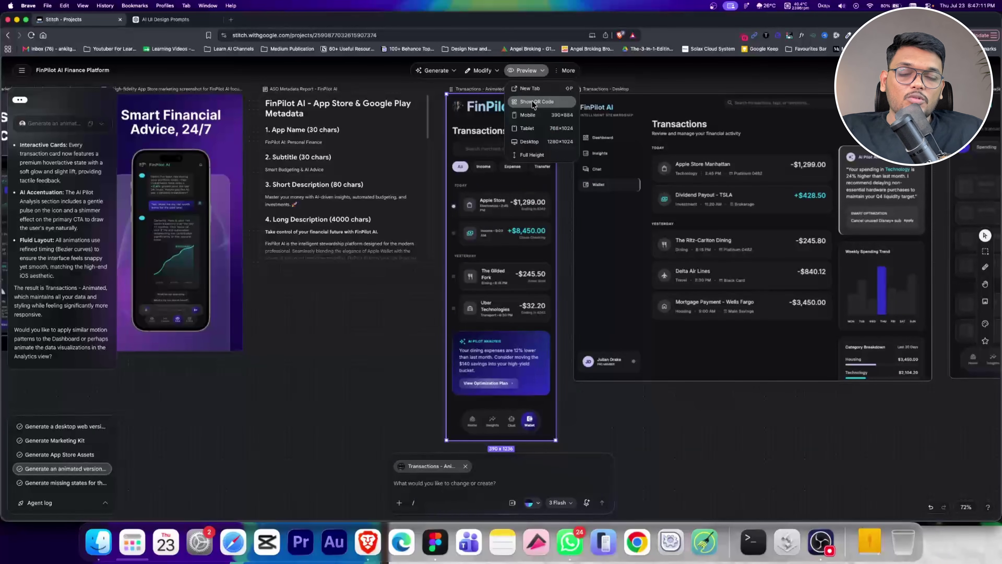
click(530, 116)
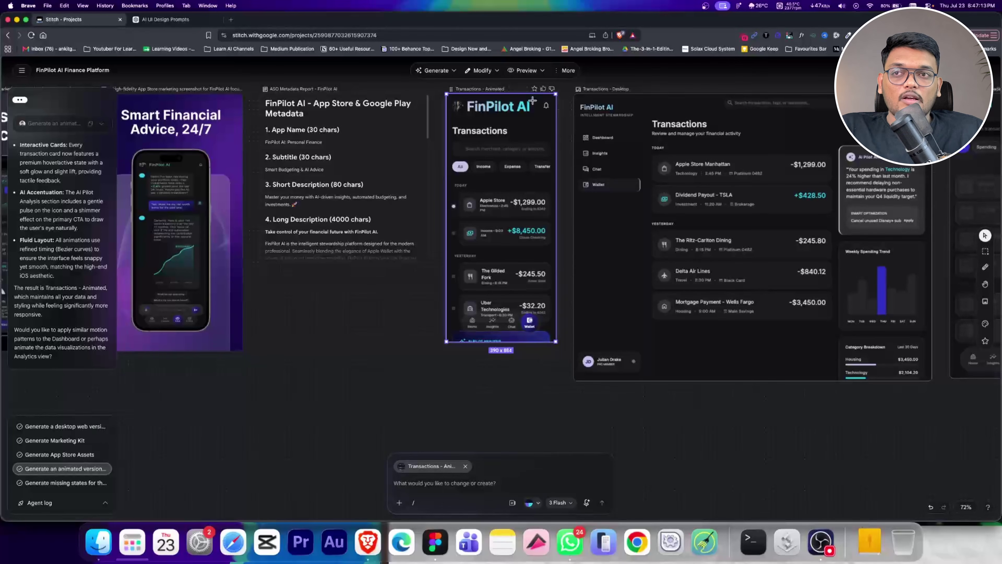
click(535, 72)
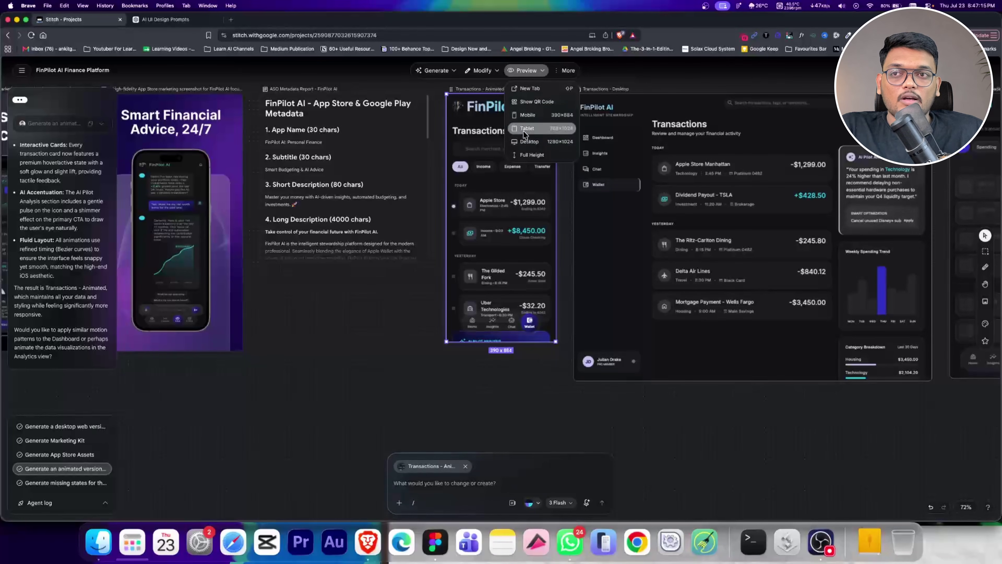
click(523, 130)
click(540, 71)
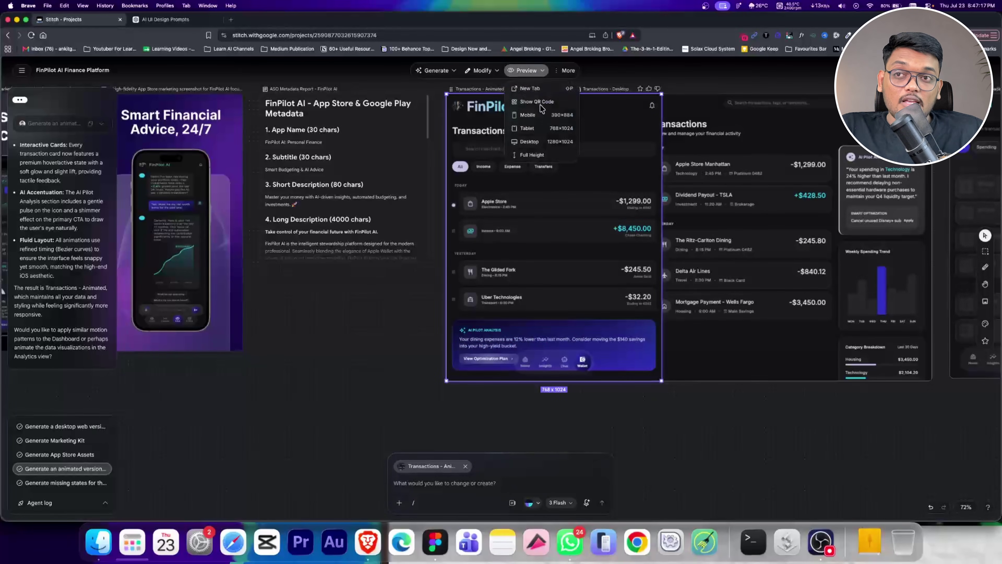
click(524, 141)
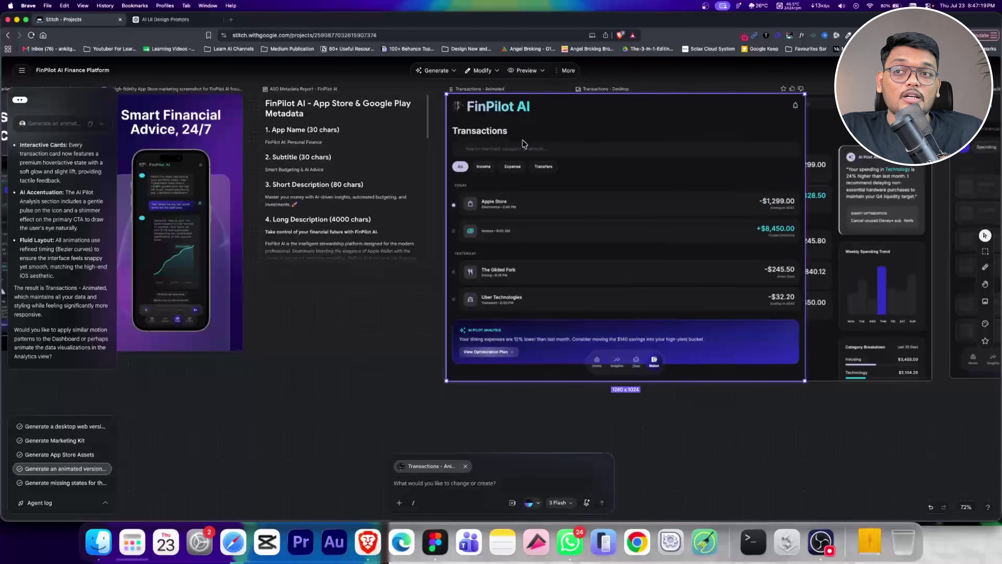
click(535, 71)
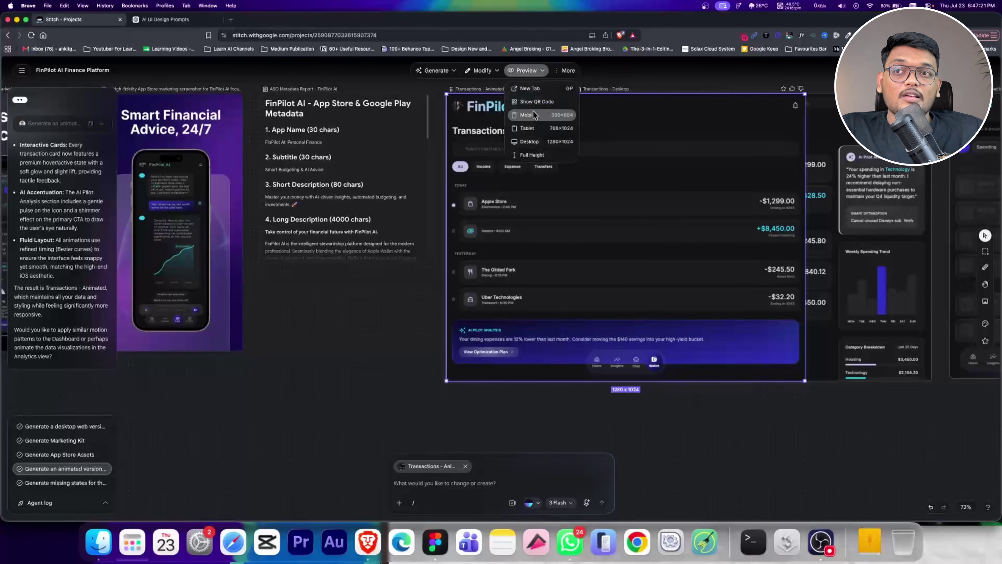
click(533, 114)
View the QR code for previewing the Transactions - Animated screen on a phone and close it
click(536, 71)
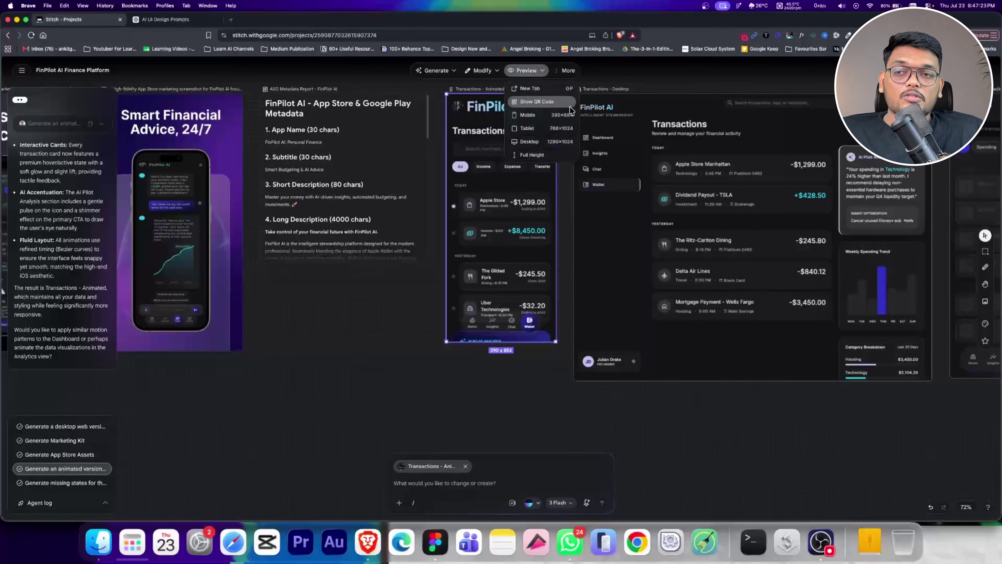
click(530, 104)
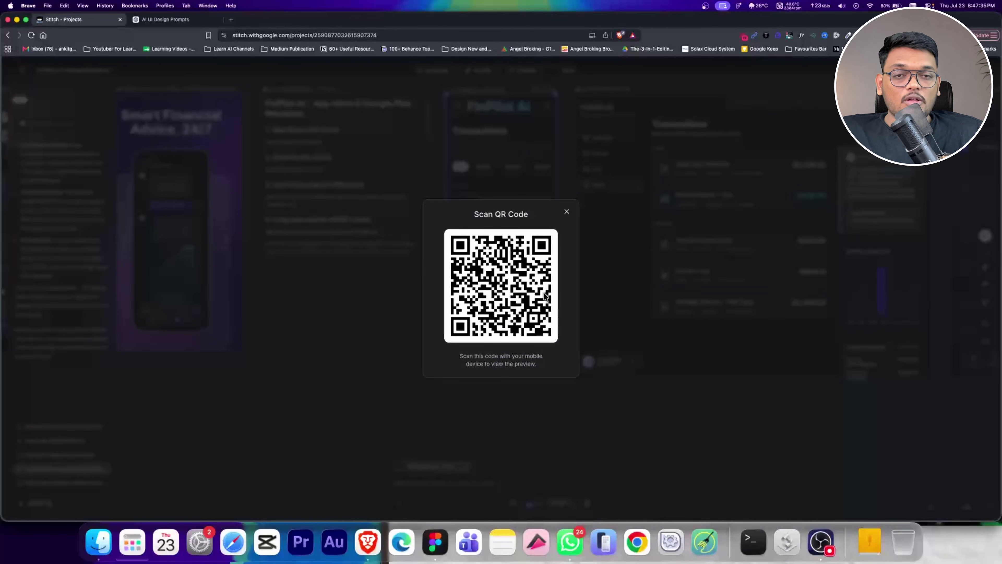
click(566, 212)
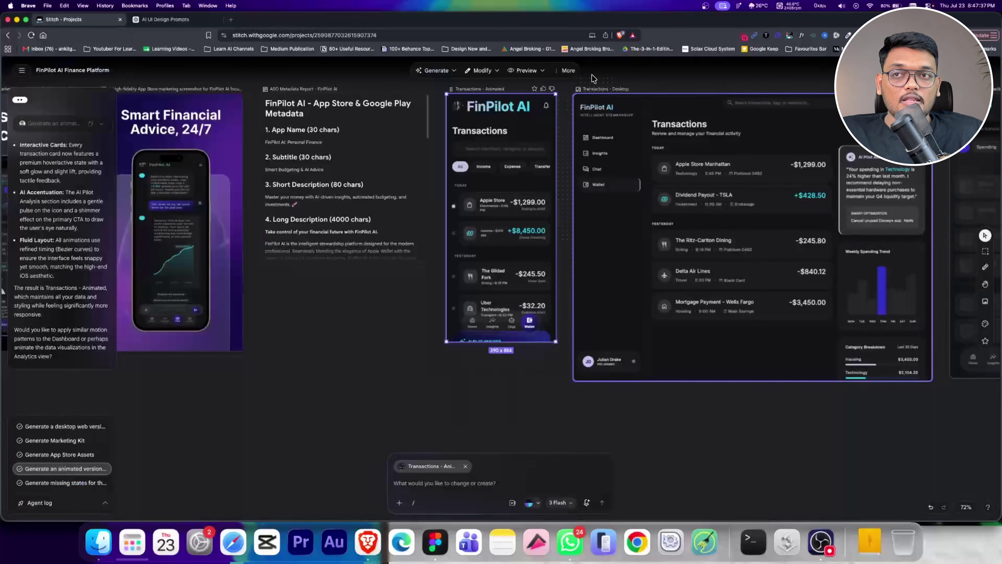
Copy the Transactions - Animated screen to Figma and switch to the Figma app
click(570, 72)
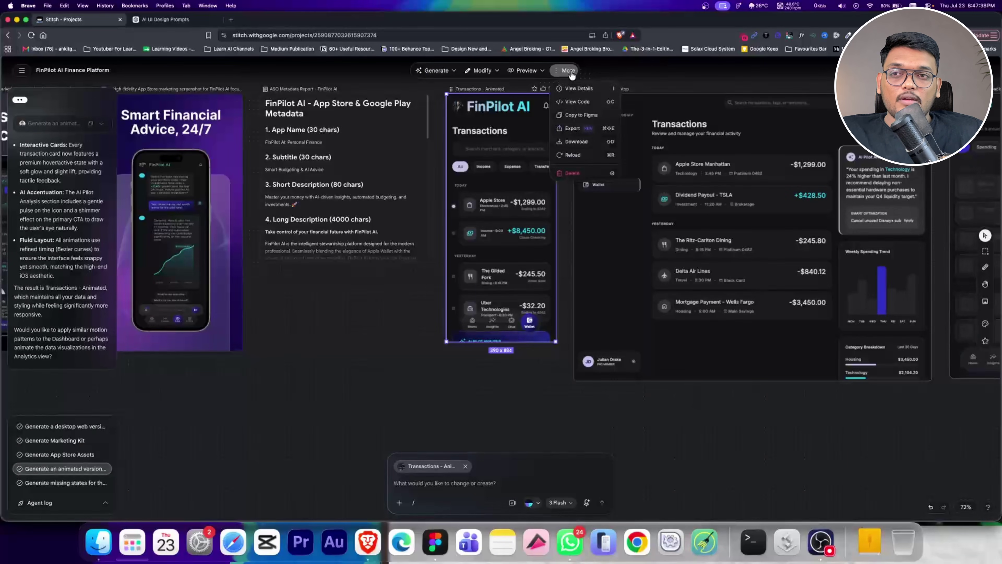
click(568, 115)
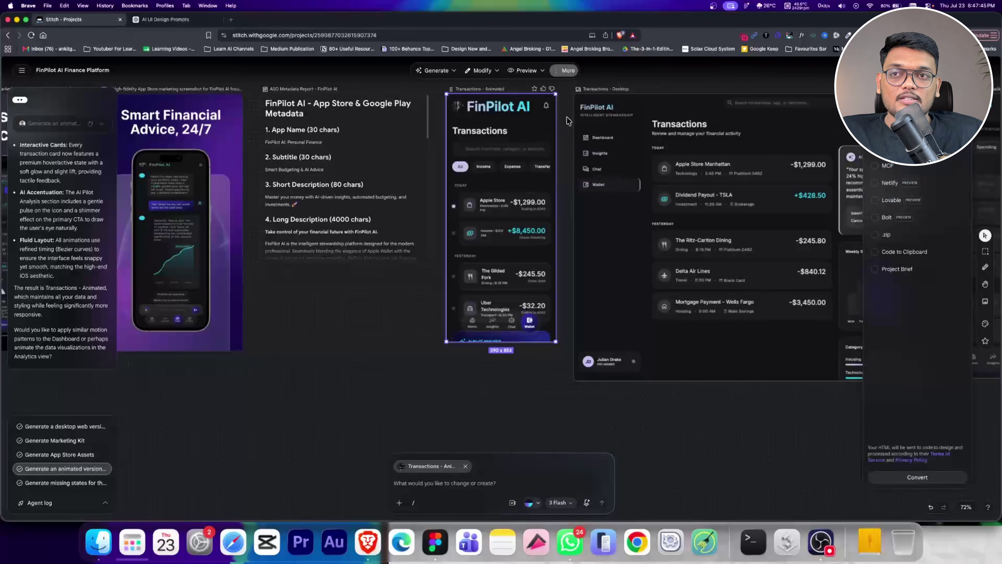
click(447, 544)
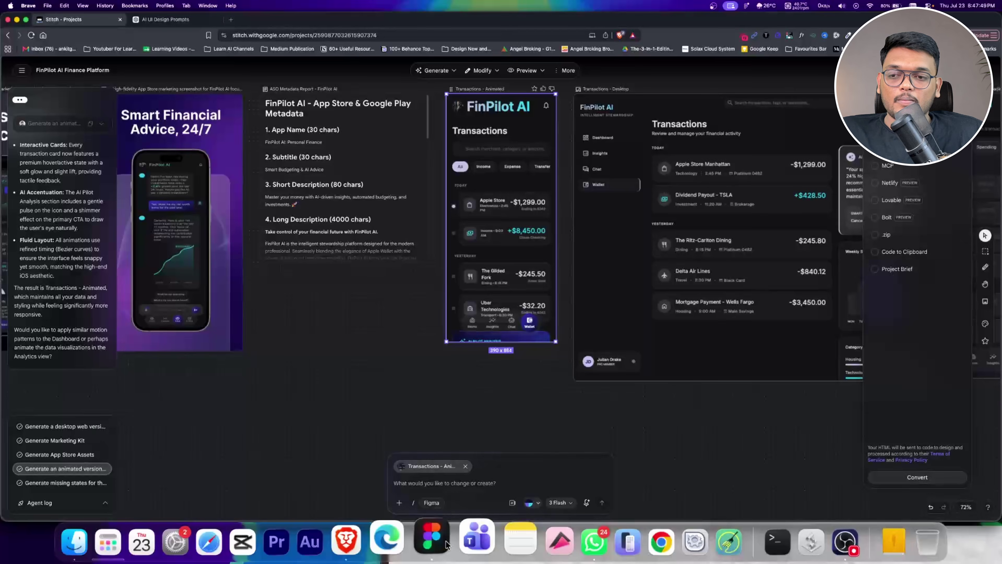
Try to paste the copied screen into an empty area of the Figma canvas and undo the paste
scroll(236, 347, down, 10)
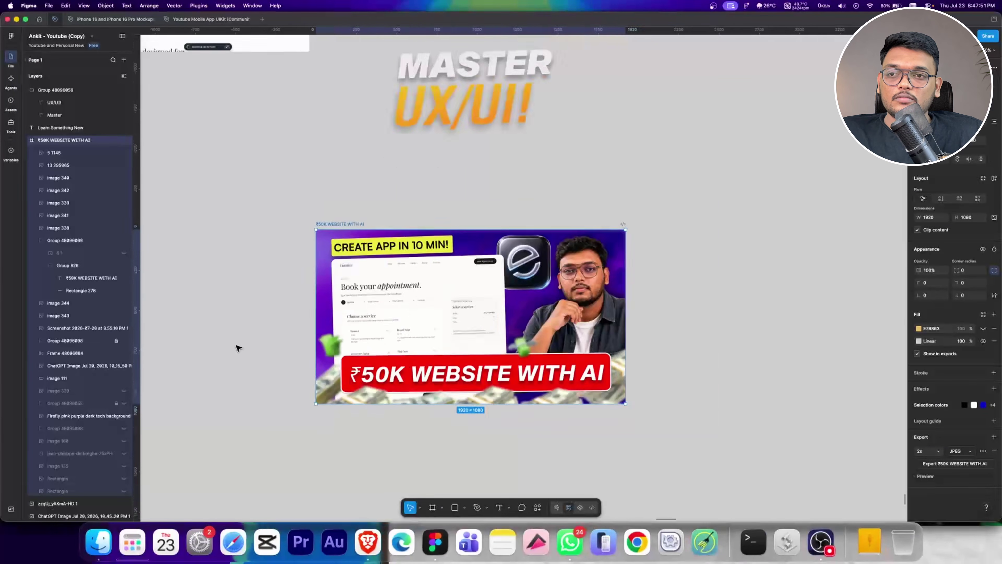
scroll(343, 150, right, 5)
scroll(343, 150, down, 5)
scroll(472, 253, up, 5)
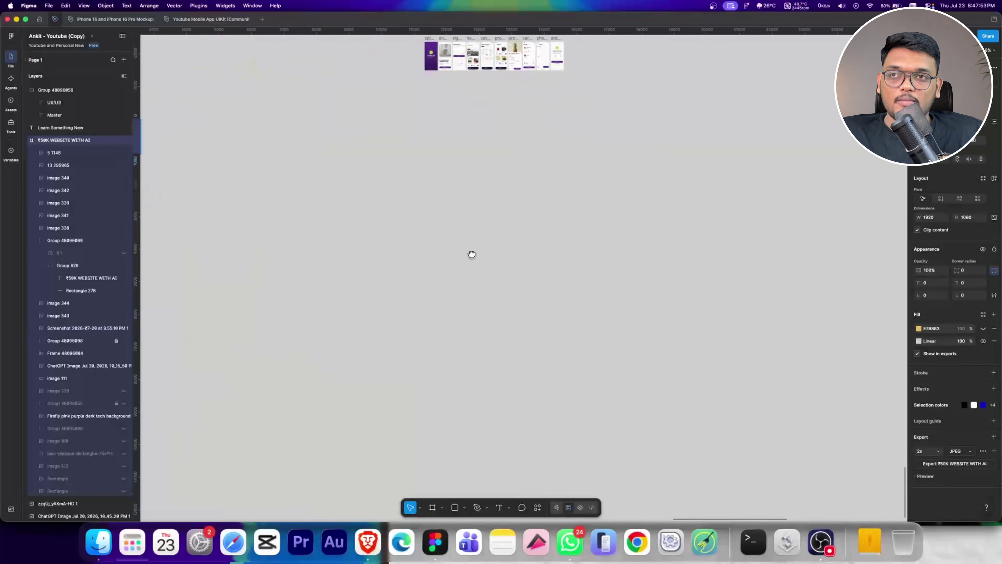
scroll(430, 248, right, 10)
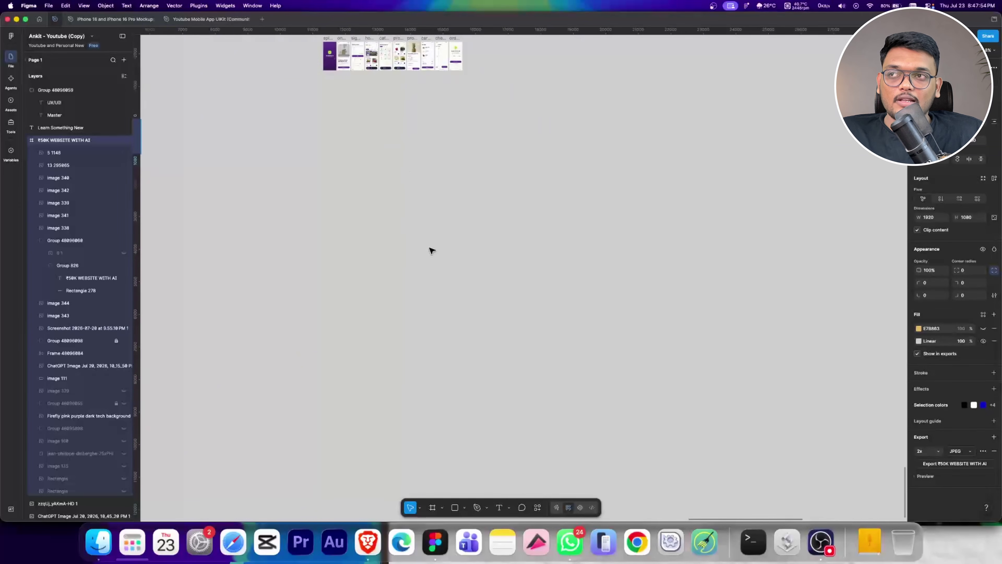
scroll(464, 257, right, 15)
scroll(464, 257, down, 15)
click(464, 256)
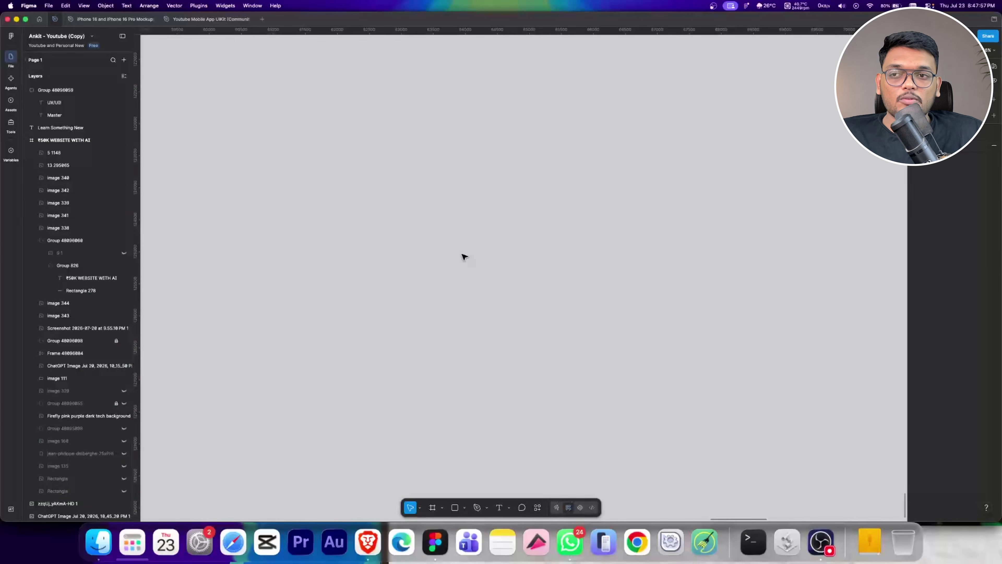
key(super+v)
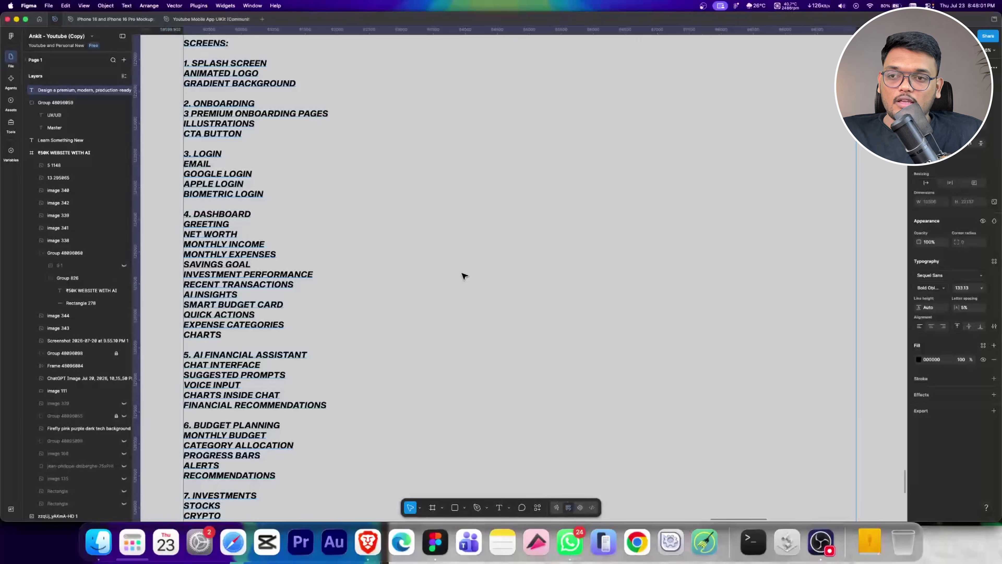
key(super+z)
Switch back to Stitch and copy the Transactions - Animated screen to Figma again
key(super+Tab)
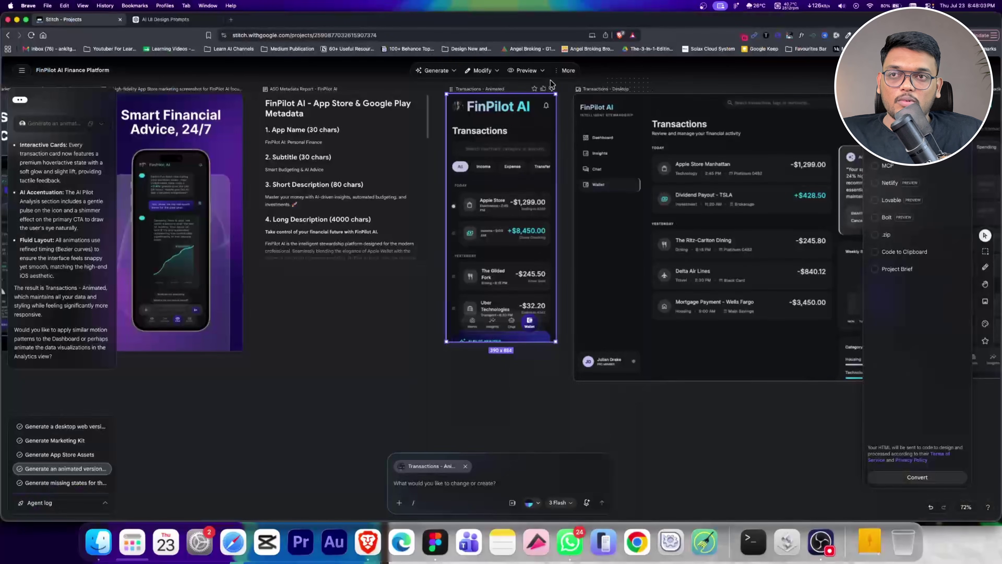
click(564, 71)
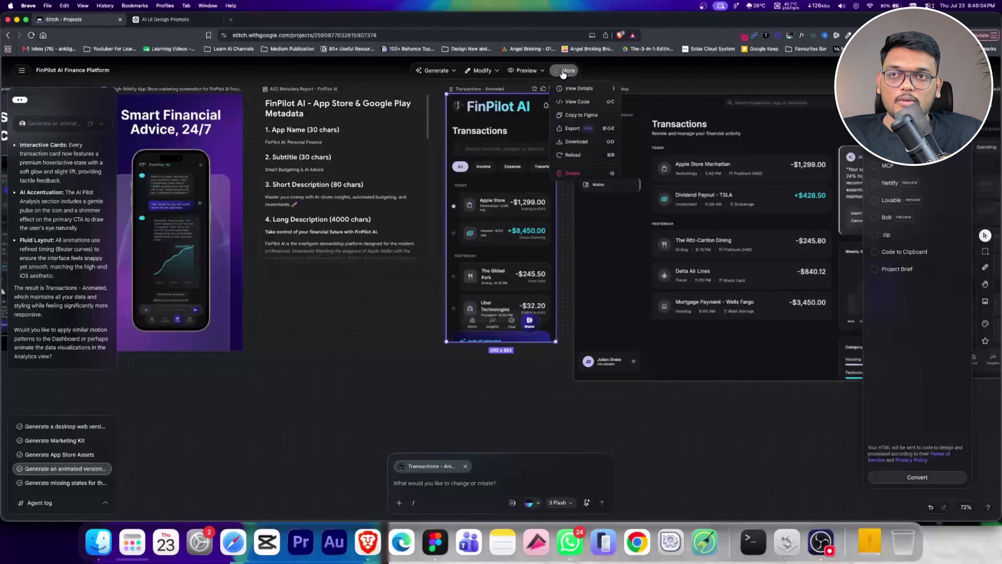
click(570, 115)
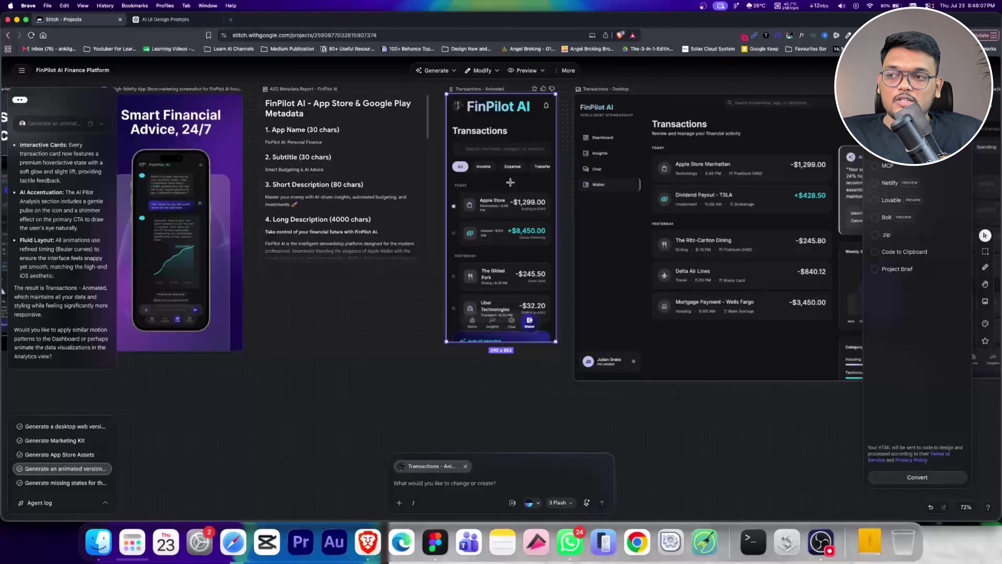
Switch to Figma, try pasting the copied screen again, and remove the pasted prompt text from the canvas
key(super+Tab)
key(super+v)
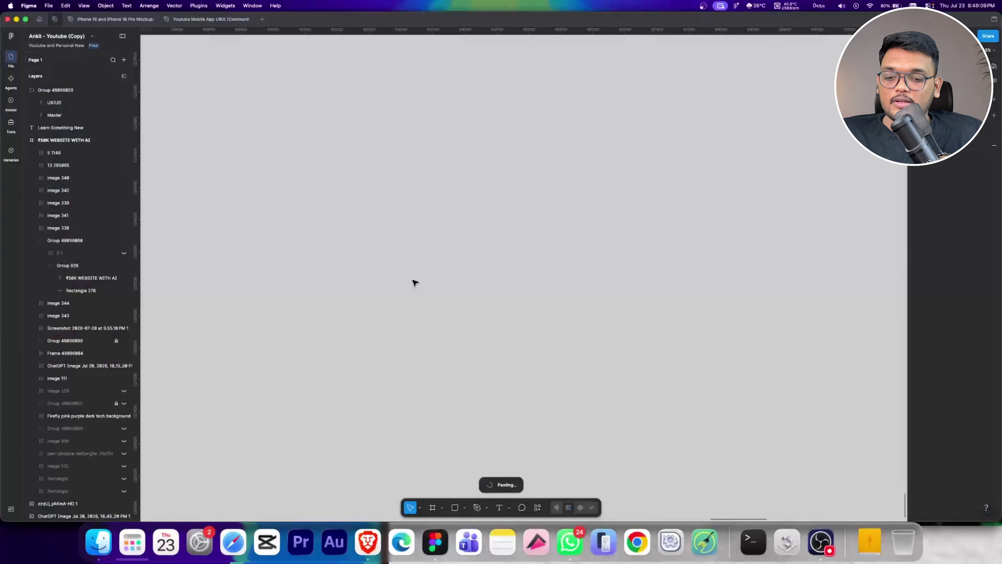
scroll(413, 278, down, 15)
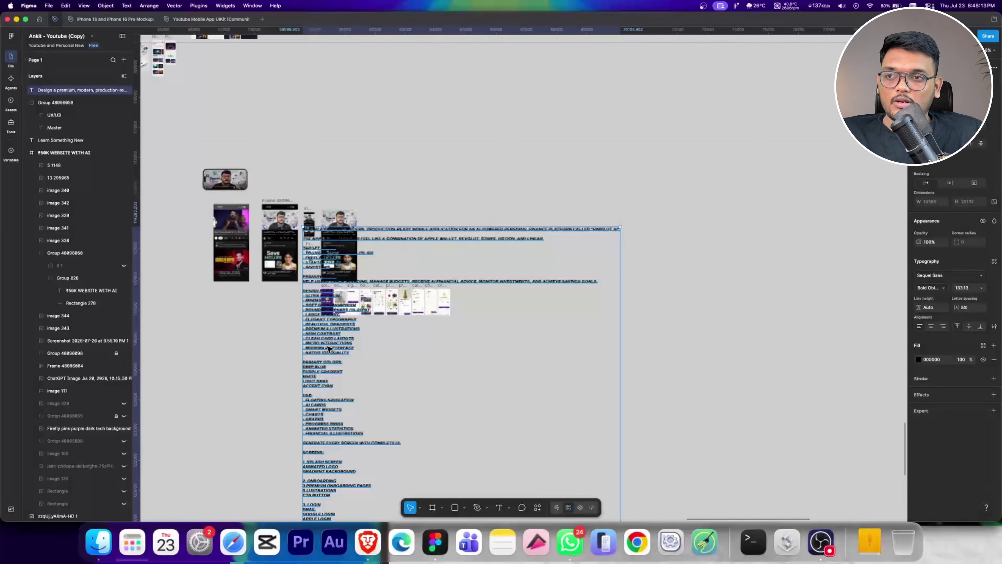
drag(384, 290, 619, 344)
scroll(355, 245, down, 3)
scroll(355, 245, right, 5)
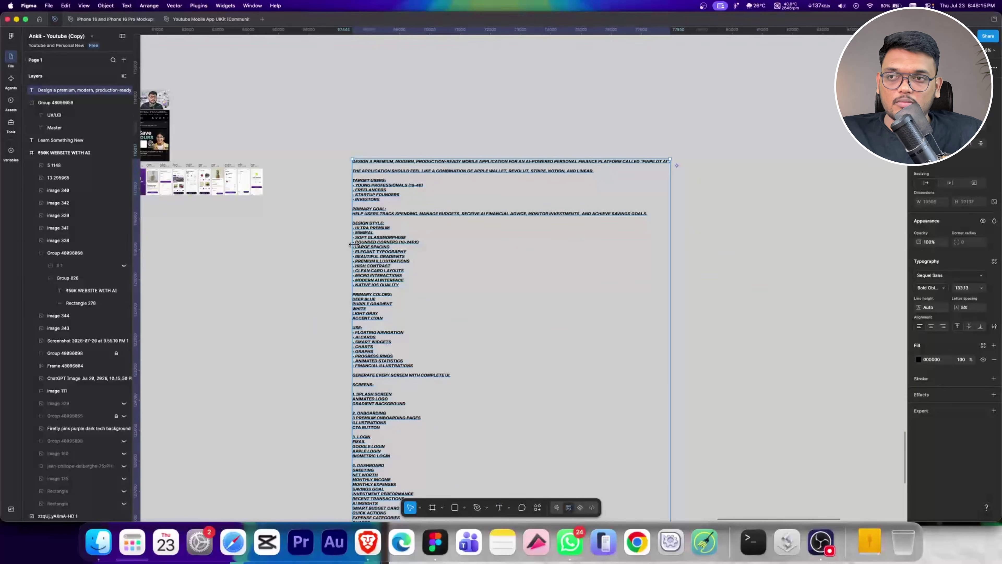
key(Delete)
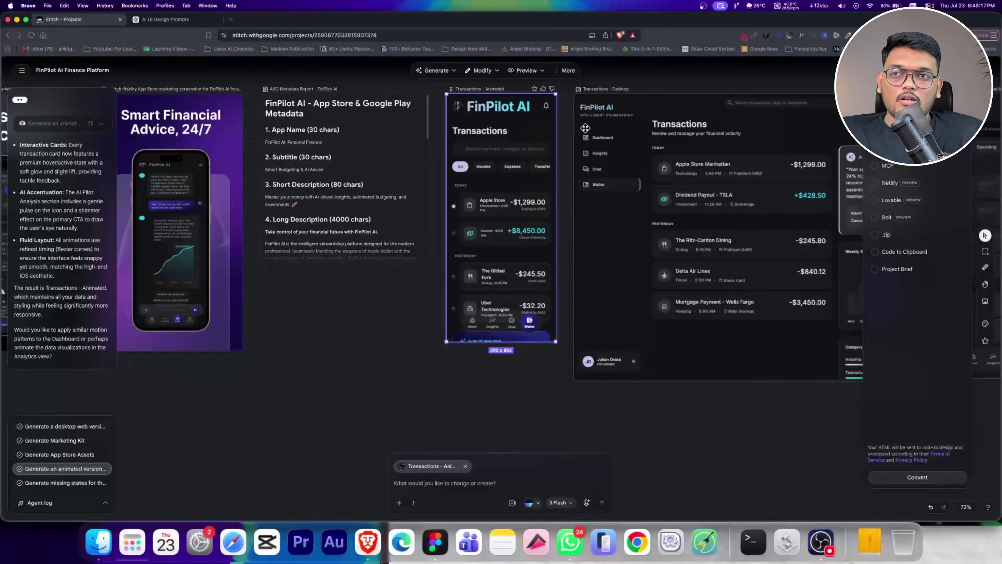
Return to Stitch and its export options for the Transactions - Animated screen
key(super+Tab)
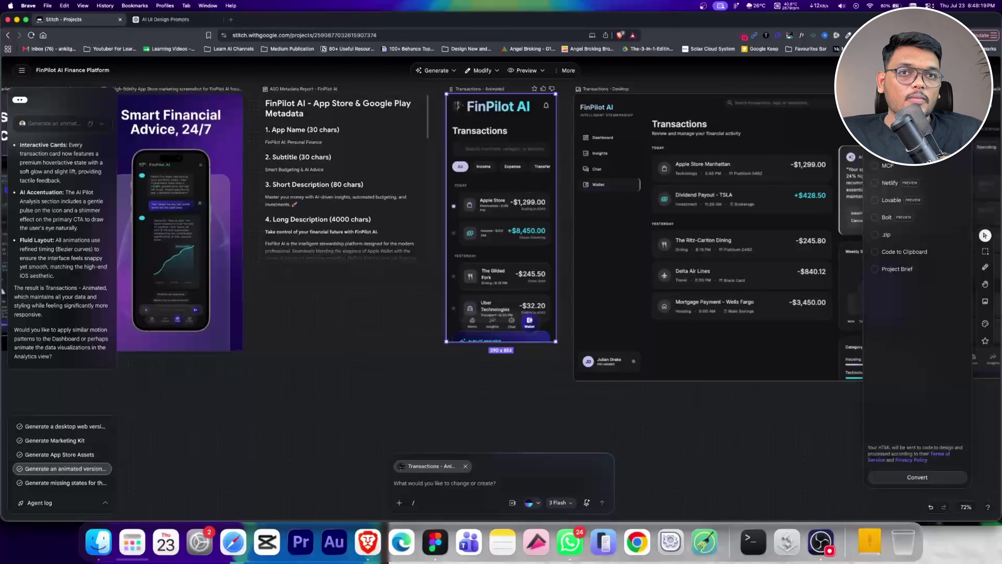
click(882, 161)
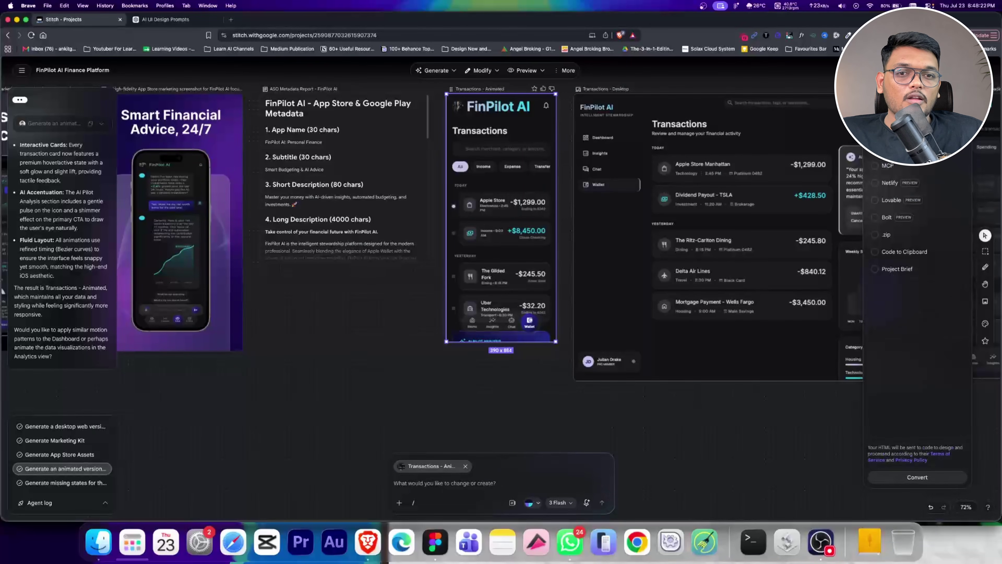
Convert and copy the Transactions - Animated screen for Figma, switch to Figma, and paste it onto the empty canvas
click(913, 478)
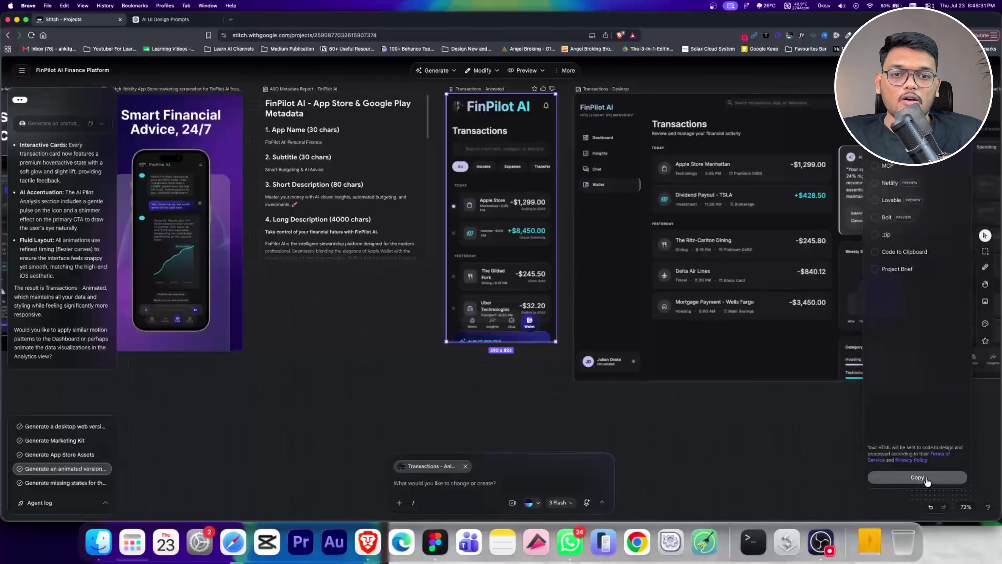
key(super+Tab)
key(super+Tab)
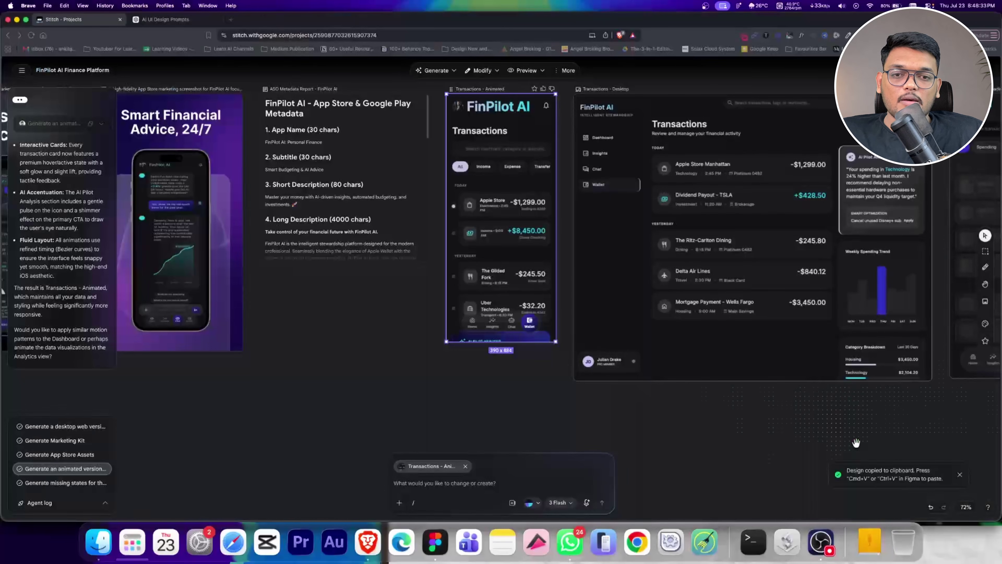
key(super+Tab)
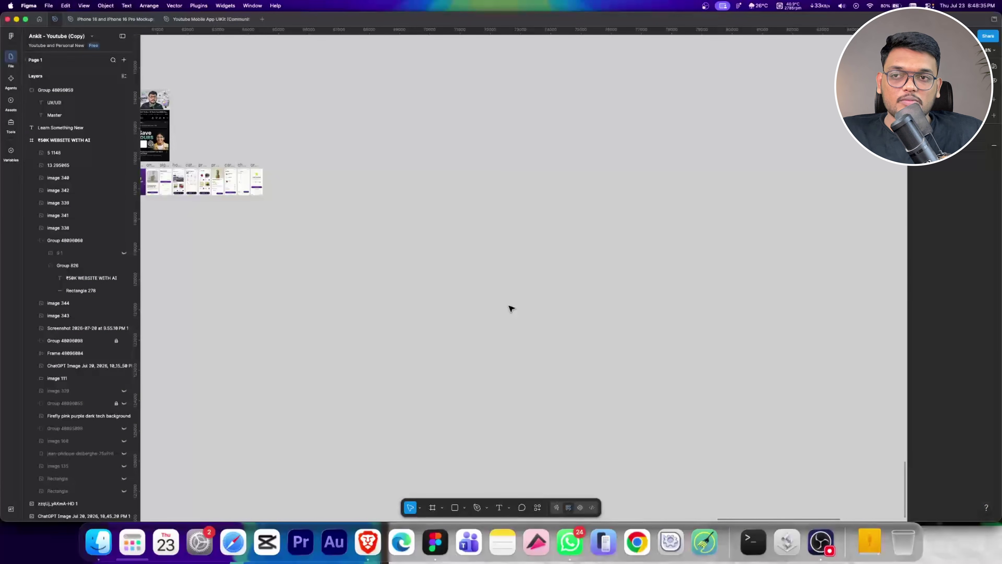
key(super+v)
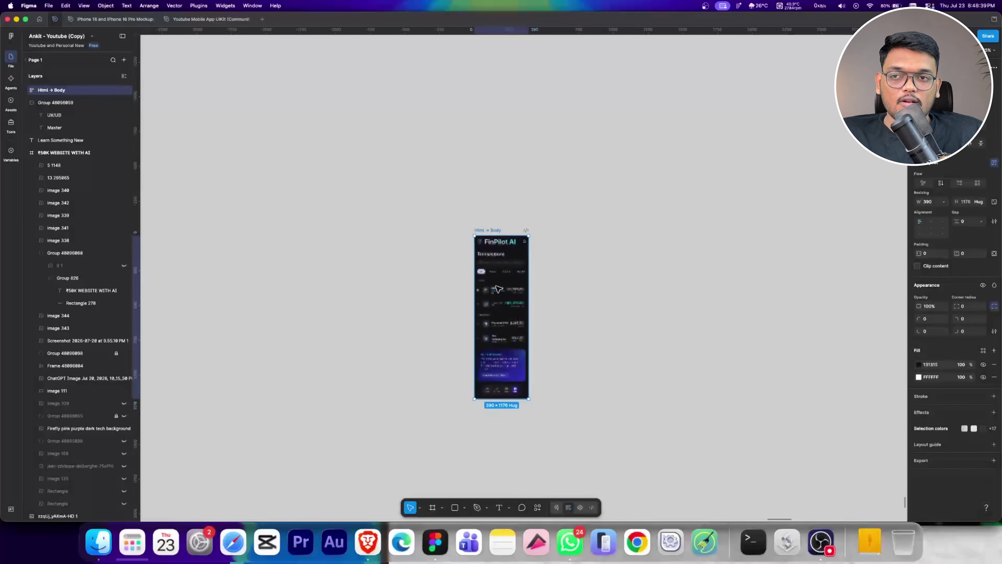
Inspect the pasted Transactions screen's editable layers, including the income item, the header and search section, and the Income and Expense filter chips
scroll(500, 296, up, 5)
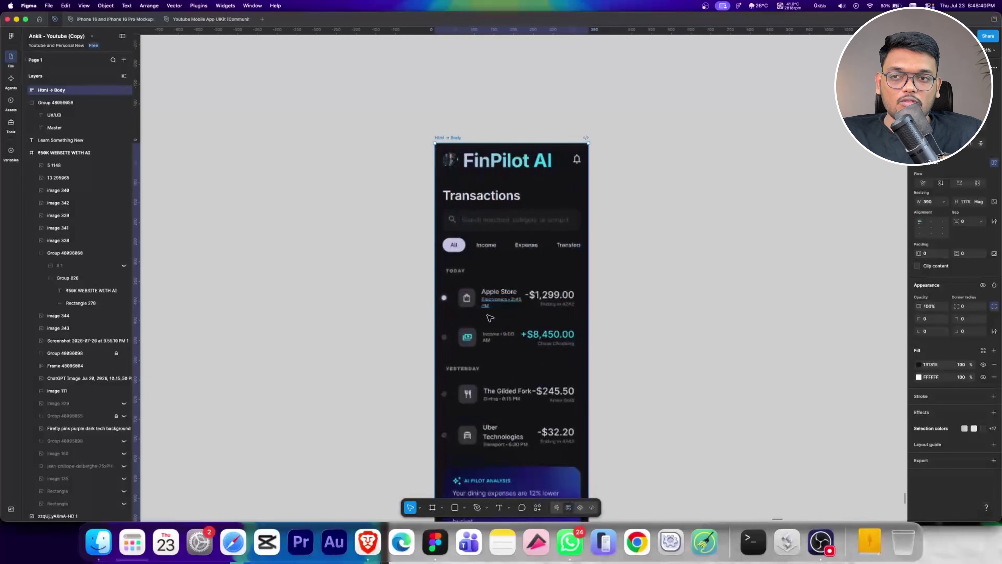
click(490, 340)
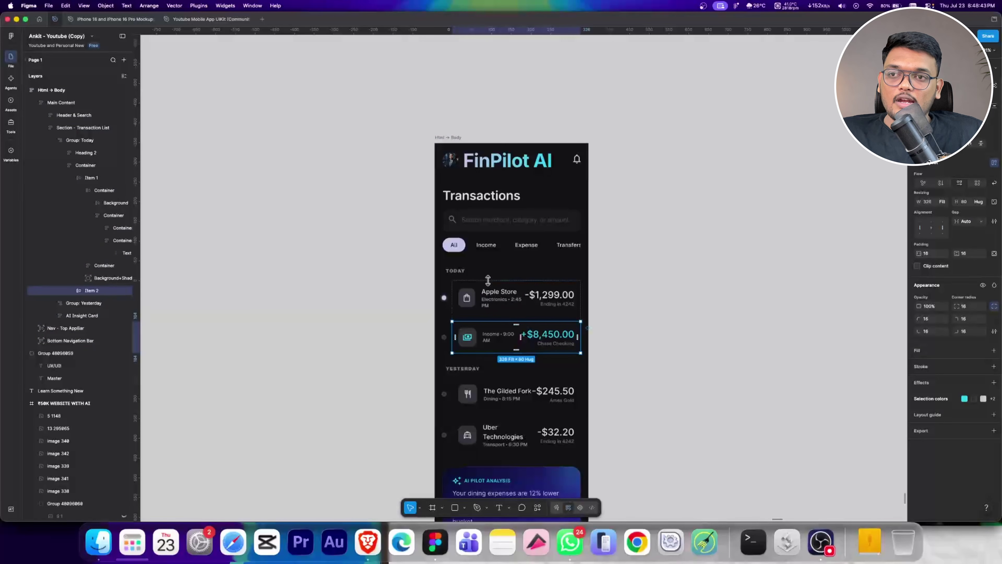
mouse_move(487, 288)
mouse_down()
mouse_move(491, 335)
mouse_move(491, 302)
mouse_up()
click(486, 246)
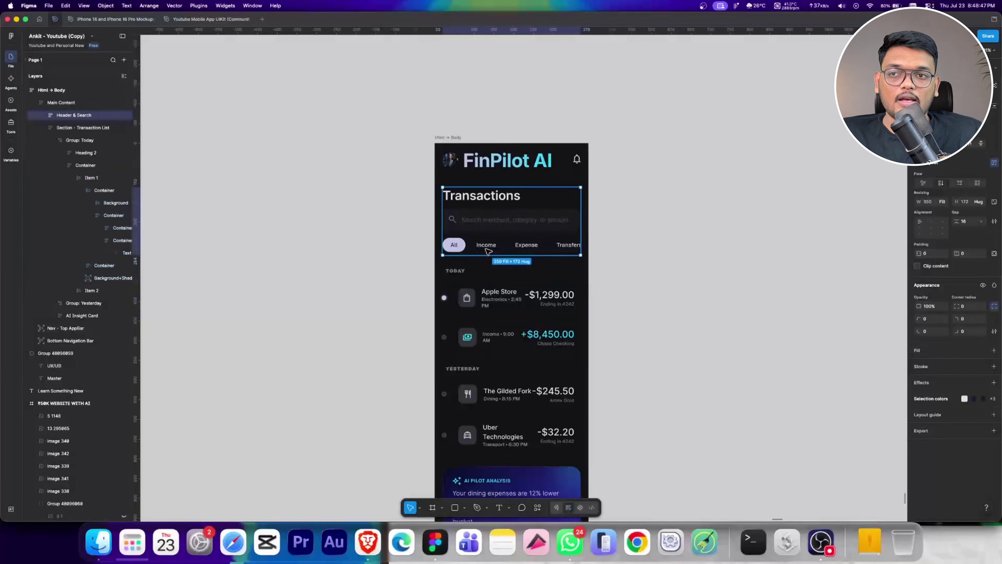
double_click(486, 247)
click(521, 249)
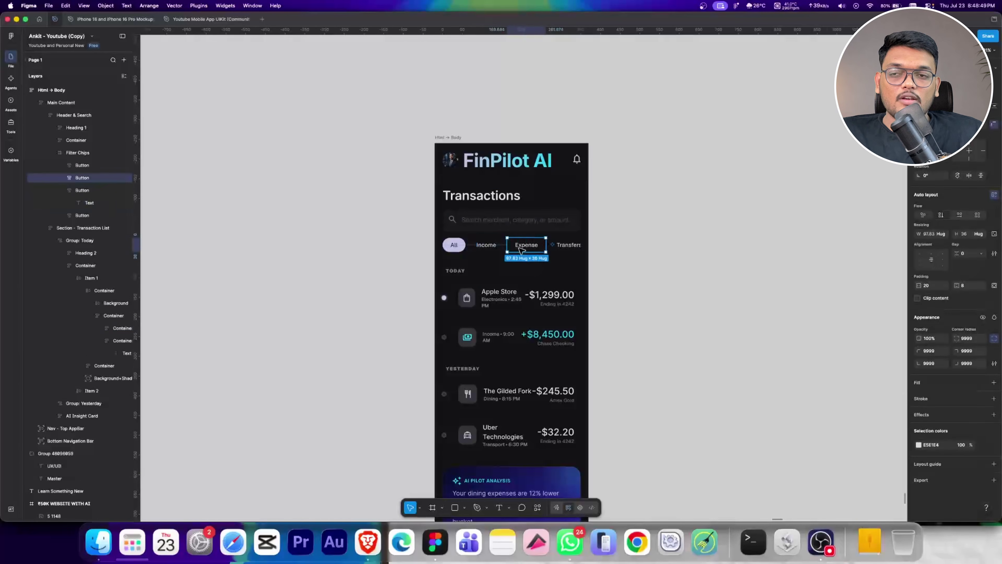
mouse_move(512, 247)
mouse_down()
mouse_move(470, 248)
mouse_move(521, 247)
mouse_up()
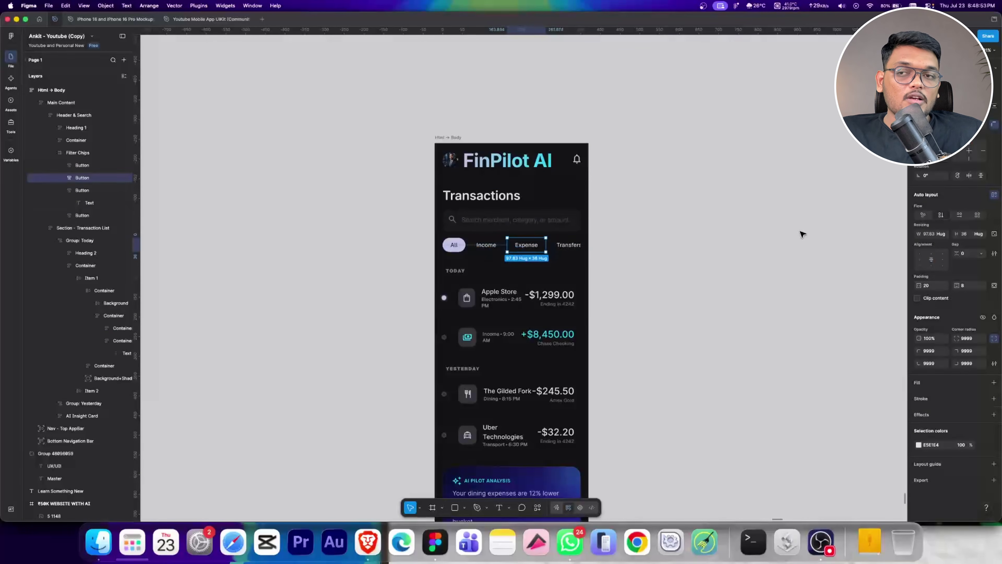
key(Escape)
key(Escape)
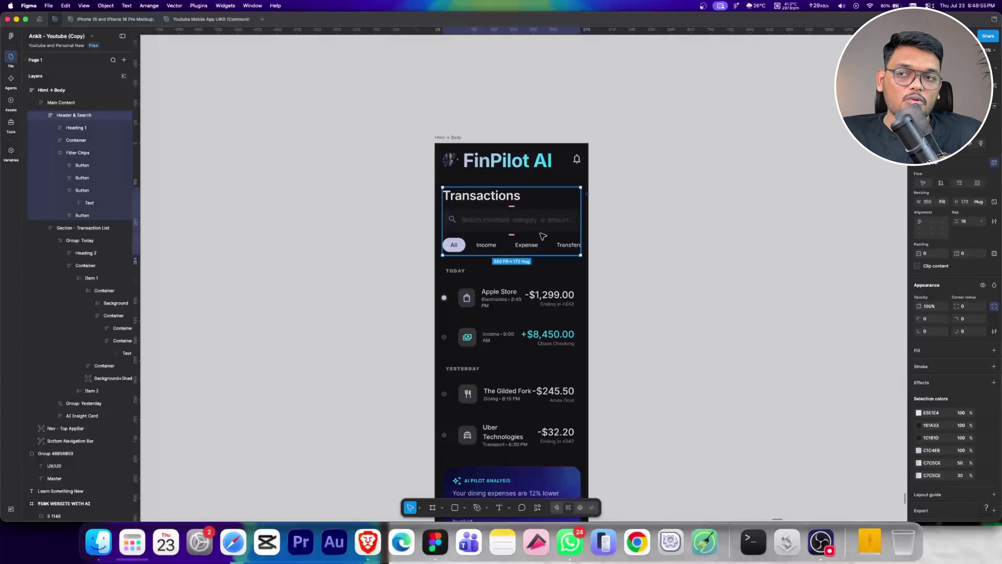
Look over the rest of the pasted screen, then check Figma's Agents feature and dismiss its upgrade offer
scroll(659, 314, down, 5)
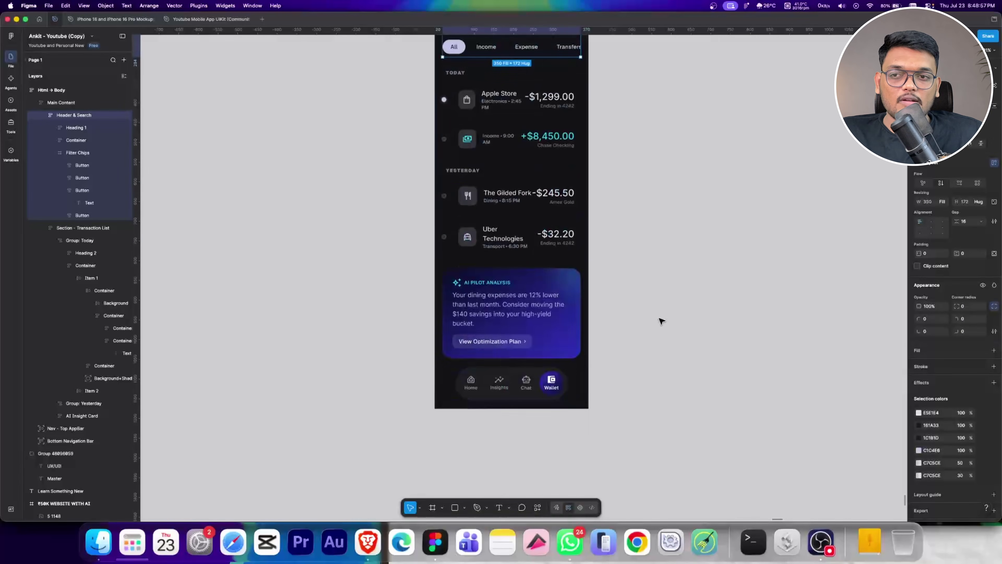
scroll(606, 410, up, 4)
scroll(443, 375, up, 1)
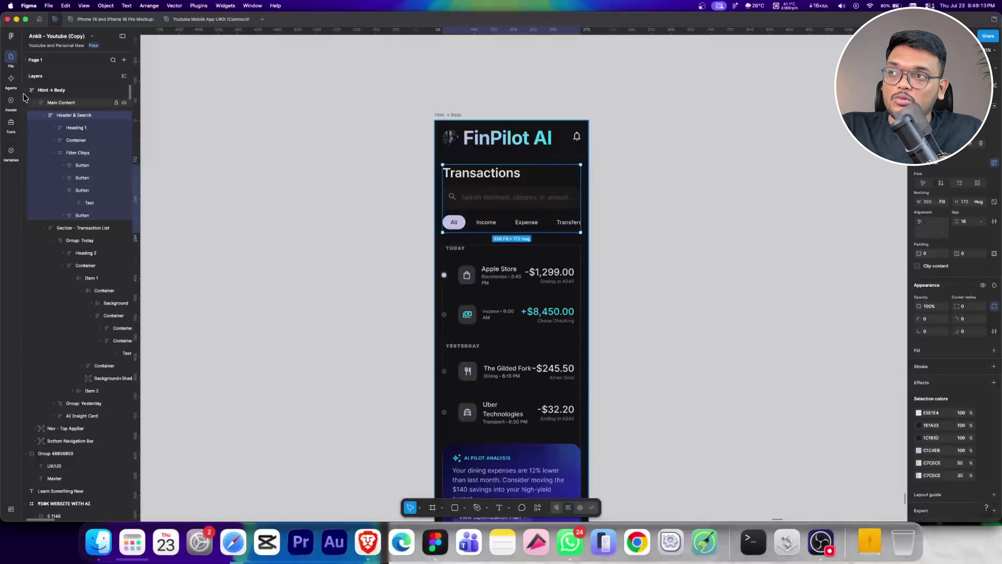
click(11, 85)
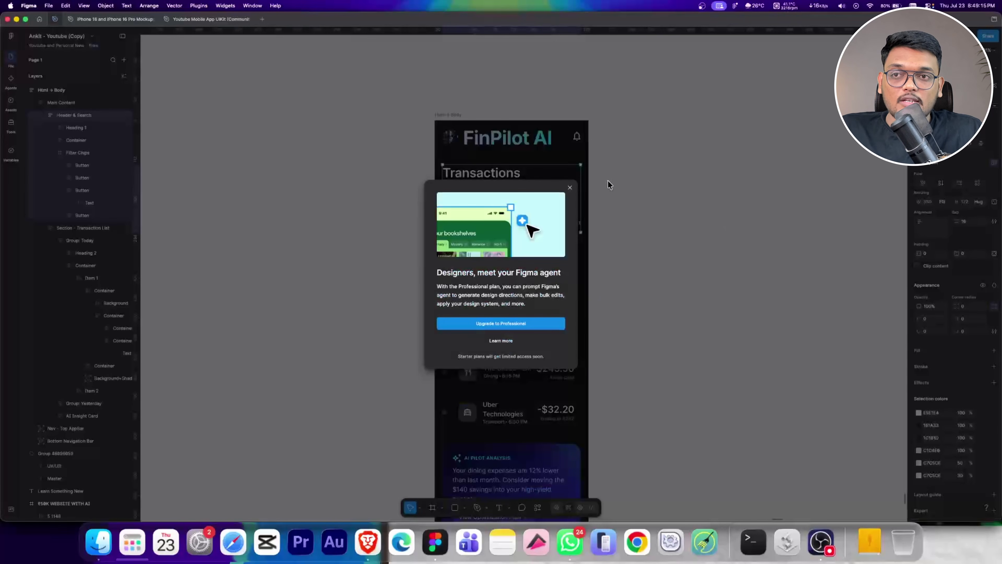
click(570, 188)
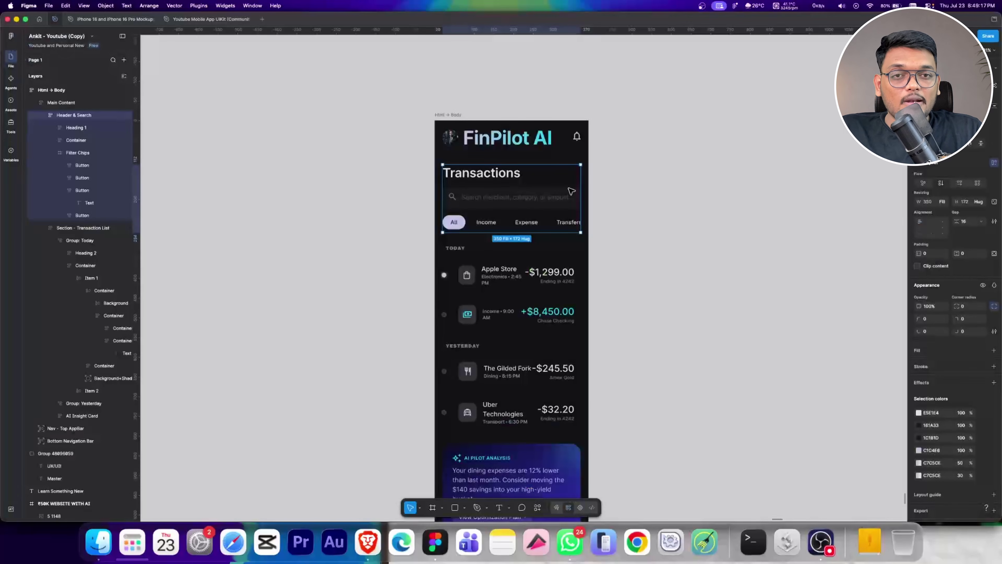
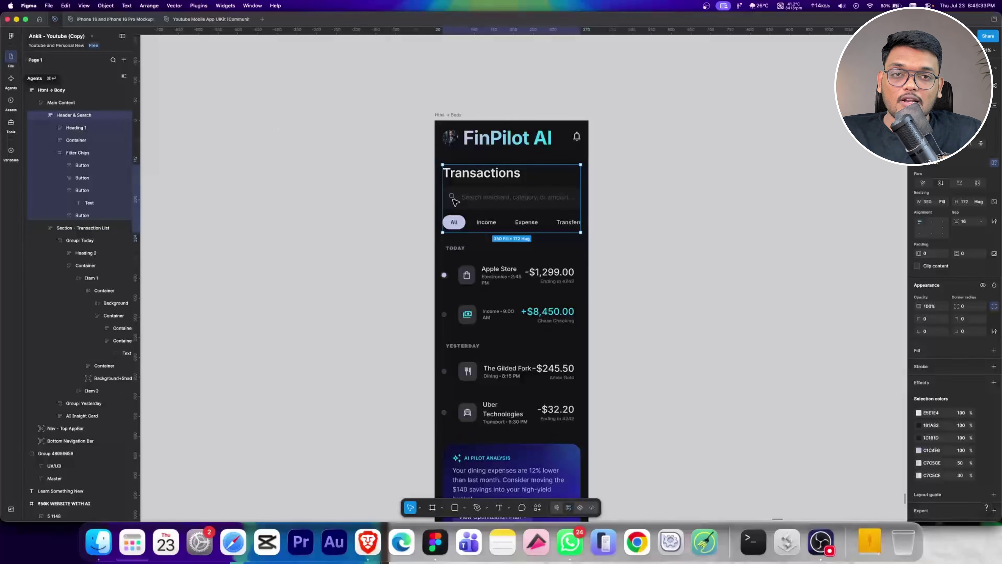
Switch back to Stitch, look over the generated FinPilot AI screens, and leave the project for the Stitch home page
key(super+Tab)
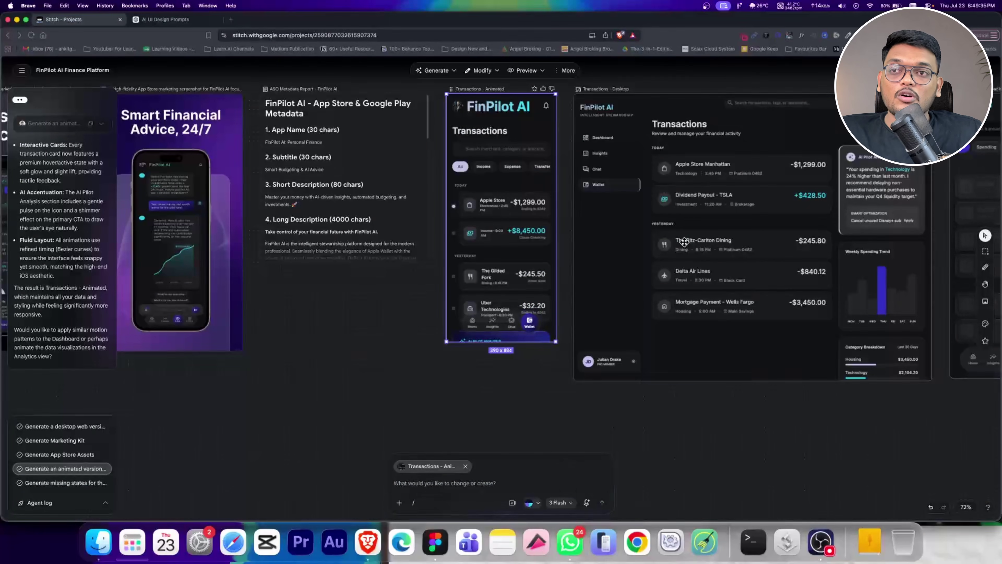
scroll(294, 218, down, 5)
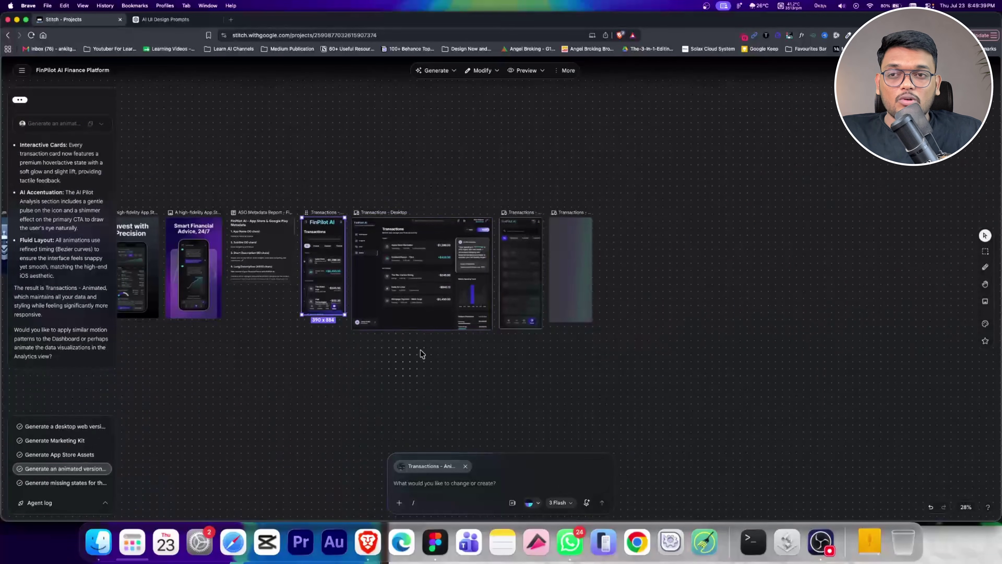
scroll(652, 294, up, 2)
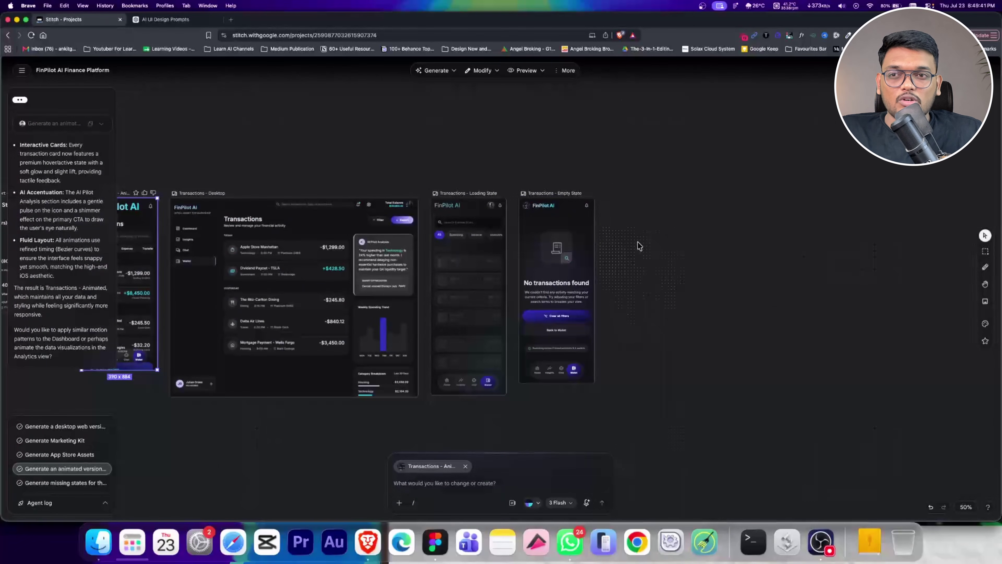
scroll(799, 264, left, 5)
scroll(534, 177, left, 10)
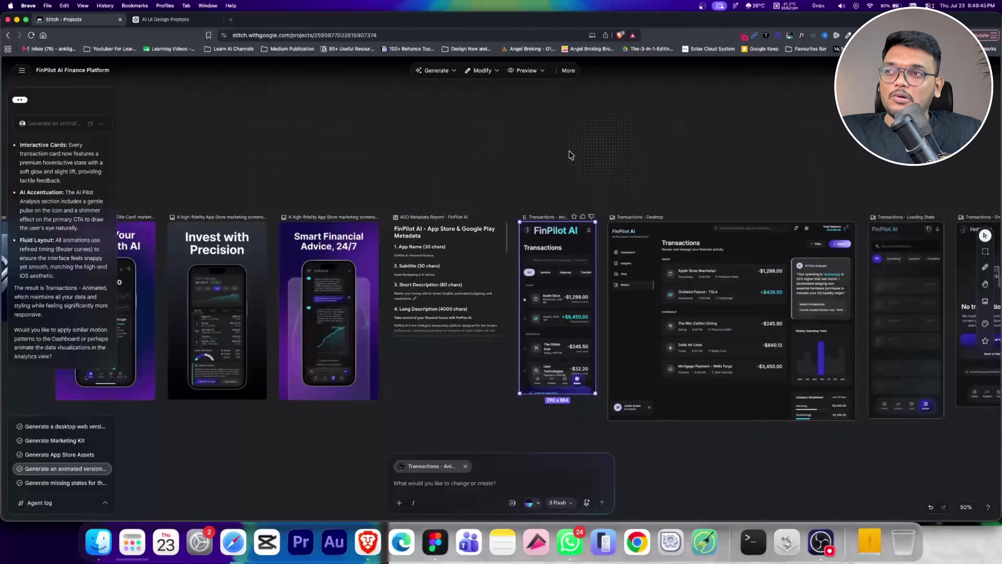
scroll(572, 152, down, 3)
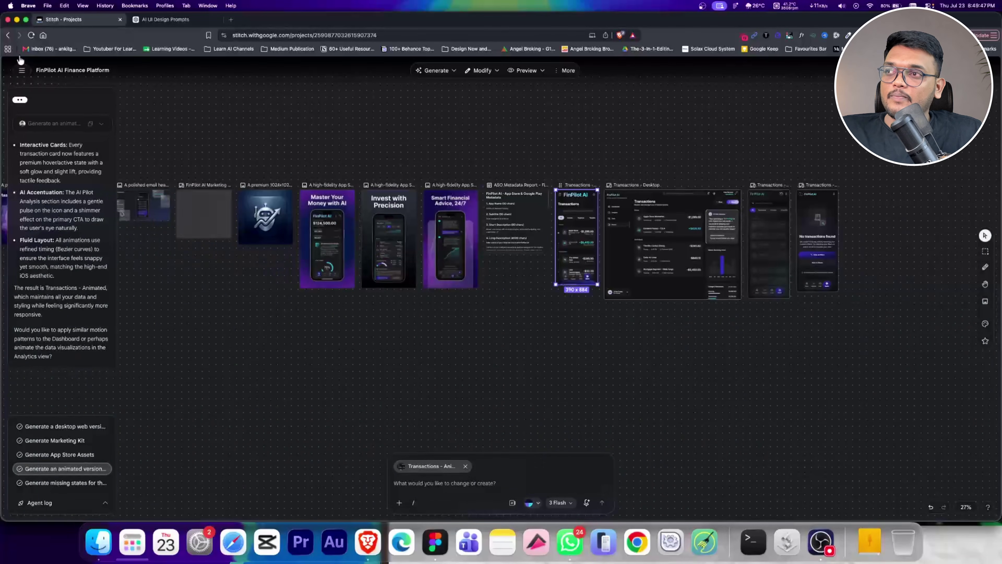
click(21, 70)
click(32, 90)
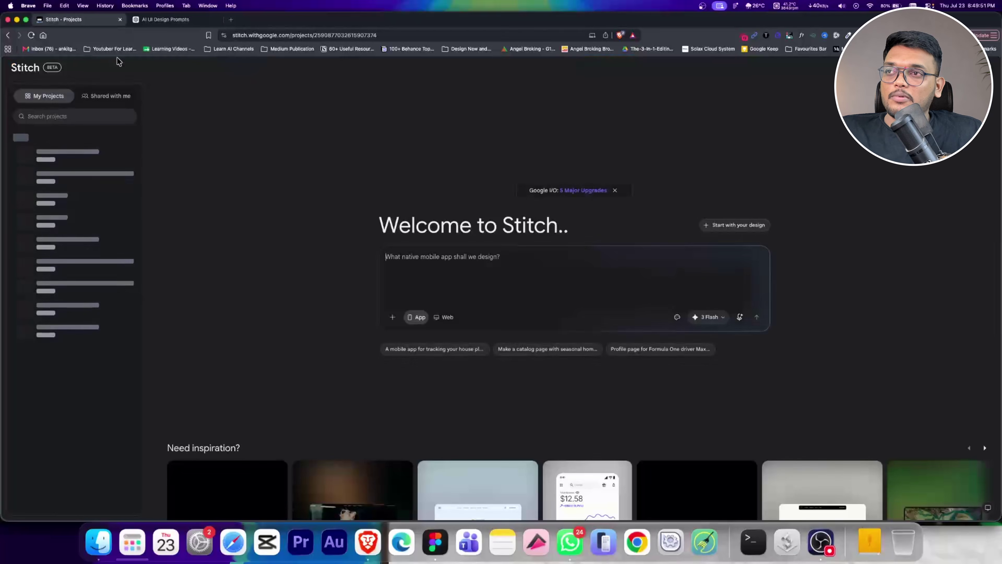
Copy the Prompt 2 — Premium Website text from the AI UI Design Prompts chat in ChatGPT
click(159, 24)
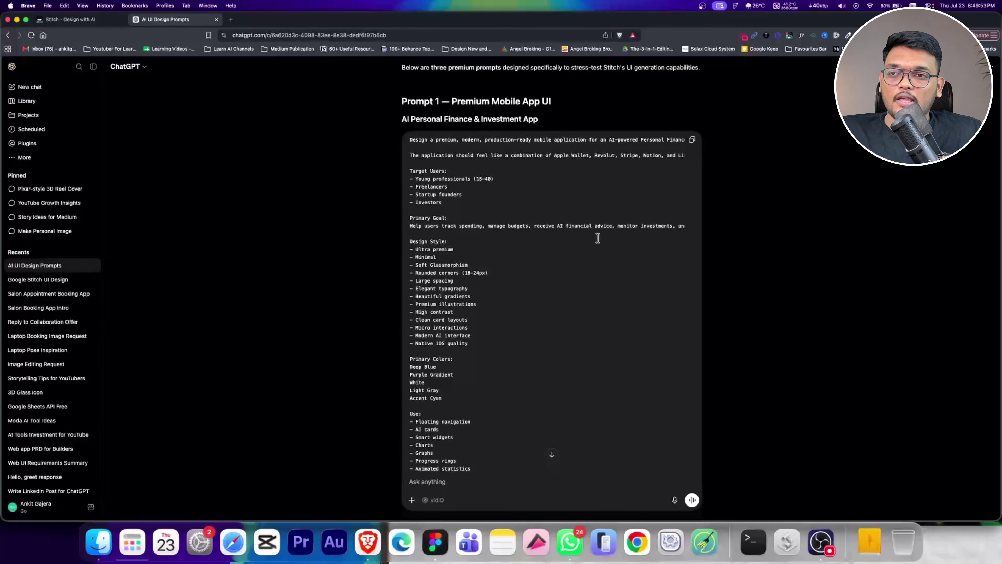
scroll(597, 237, down, 15)
scroll(566, 293, up, 15)
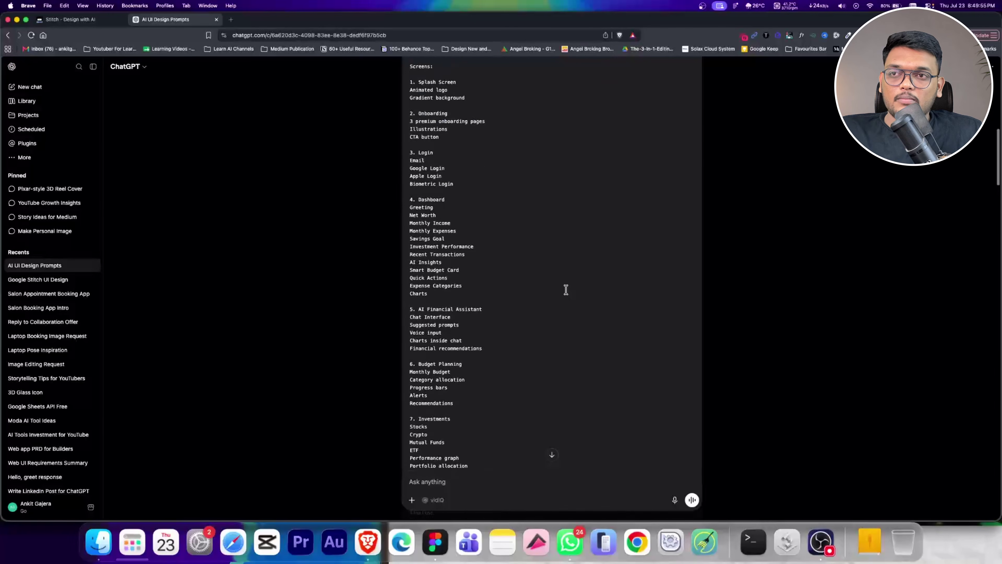
scroll(565, 289, down, 20)
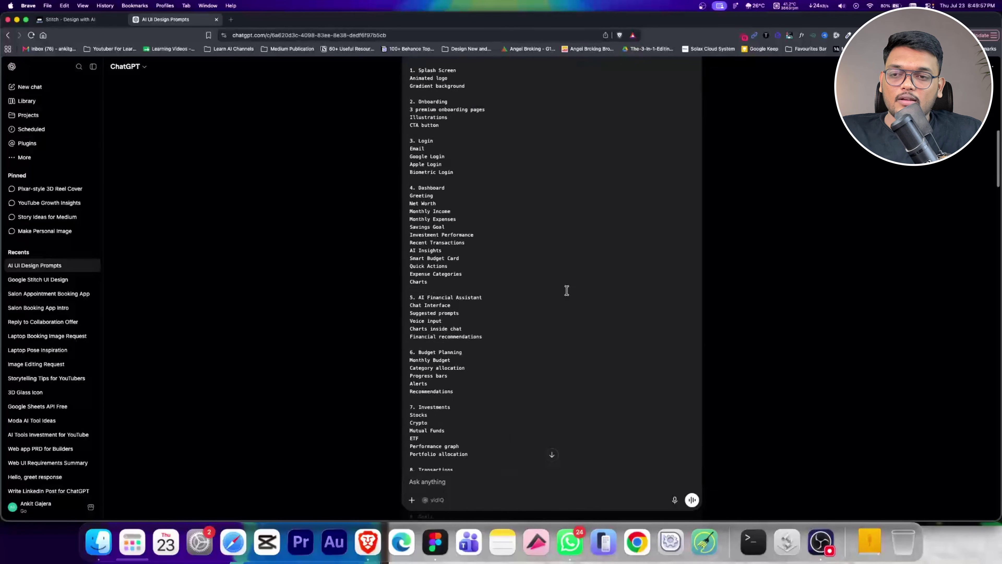
scroll(625, 405, down, 5)
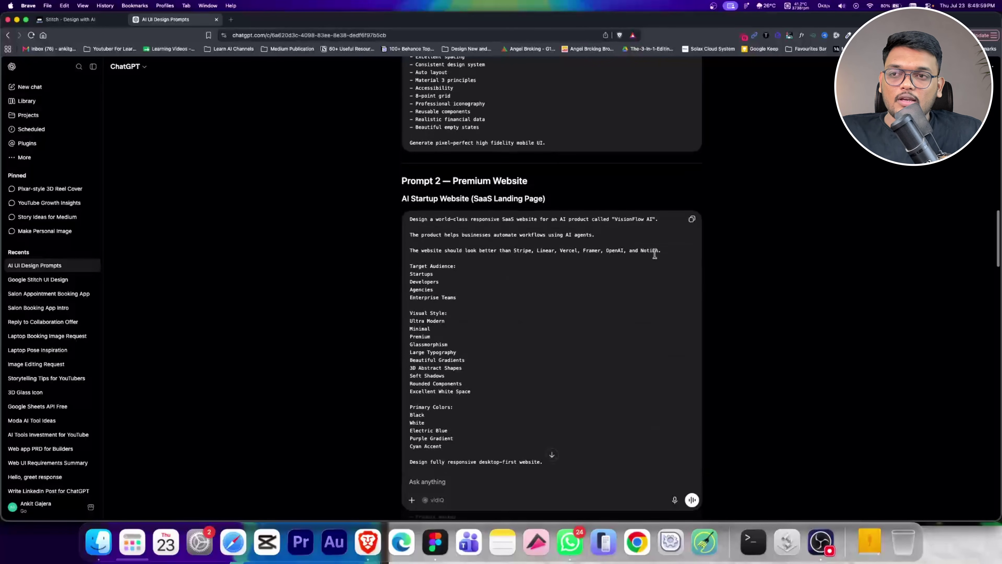
click(691, 219)
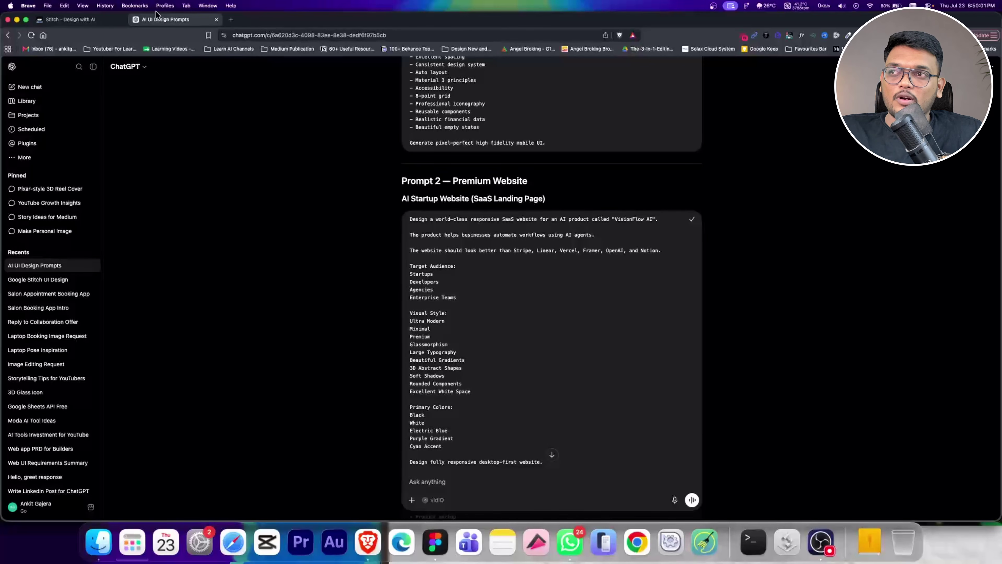
Paste the VisionFlow AI website prompt into a new Stitch design, choose Web as the platform, and generate it
click(69, 19)
key(super+v)
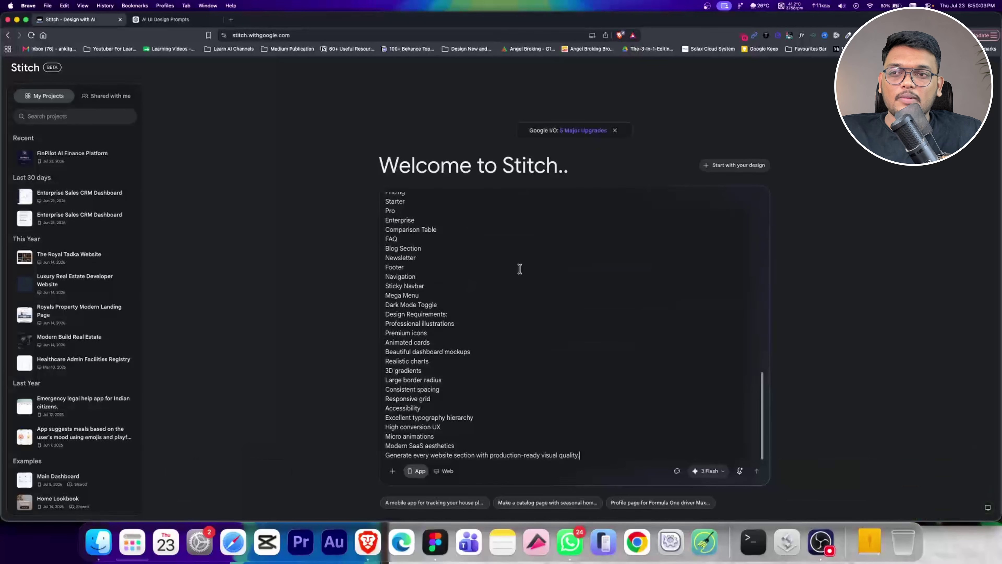
click(162, 20)
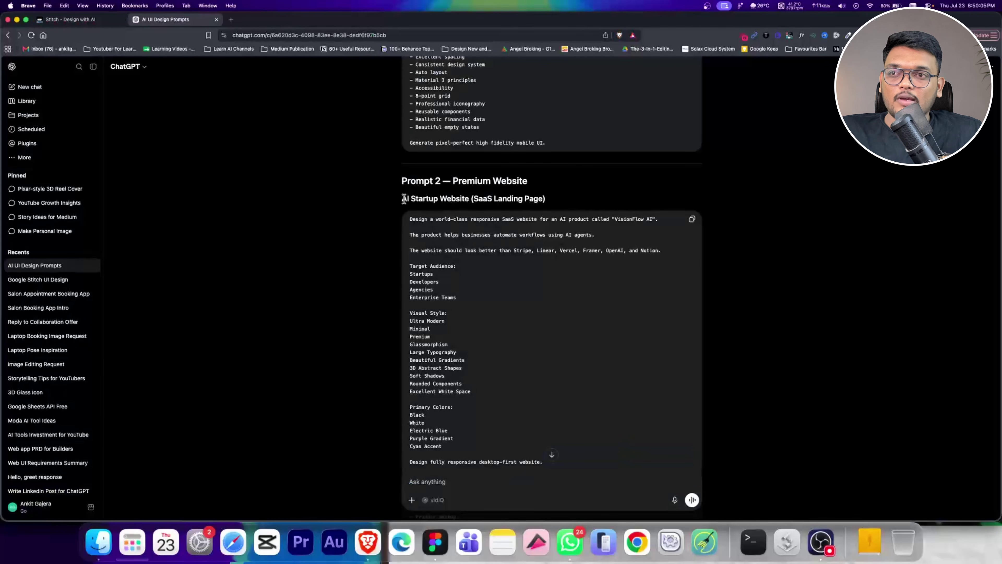
drag(404, 198, 480, 197)
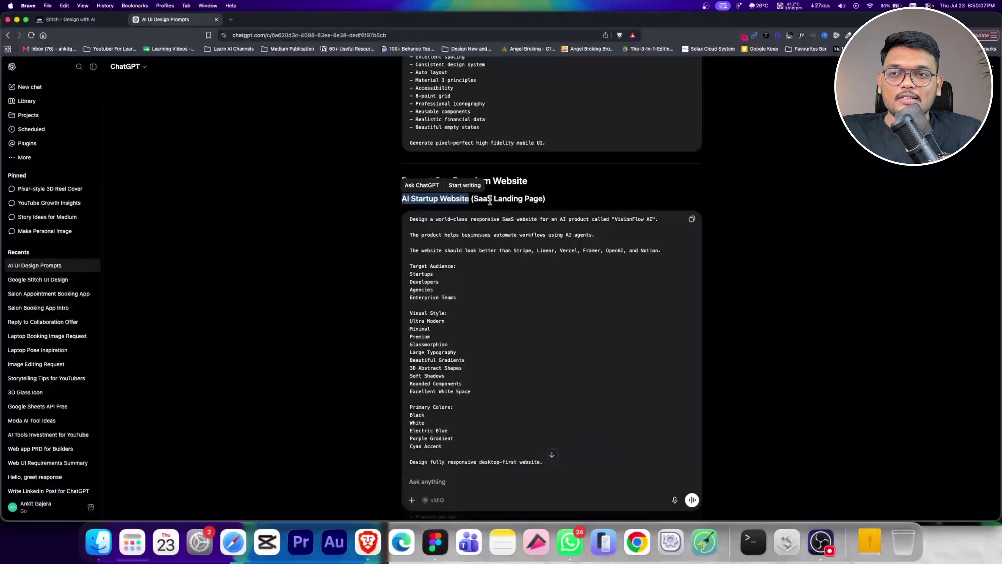
click(38, 21)
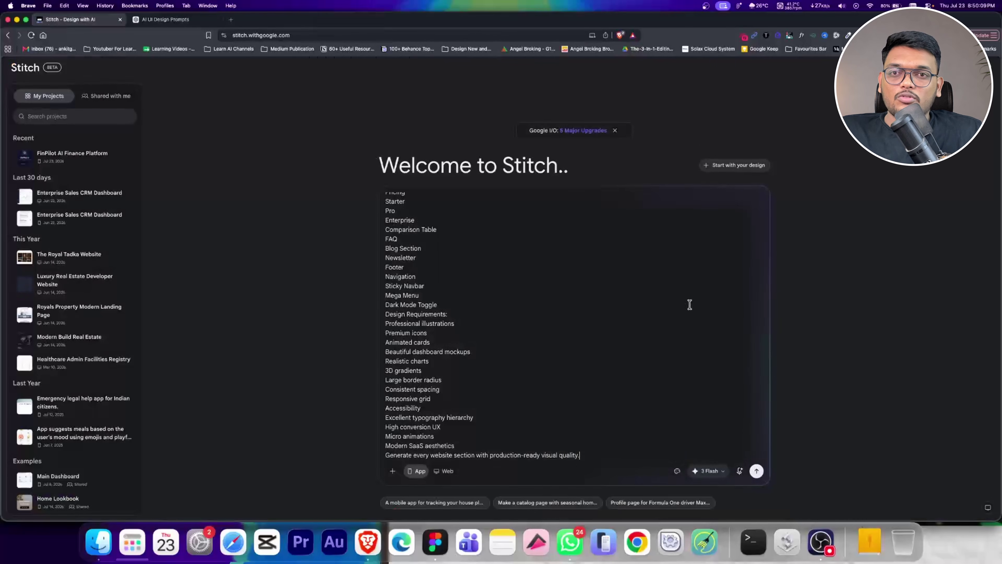
scroll(622, 304, up, 15)
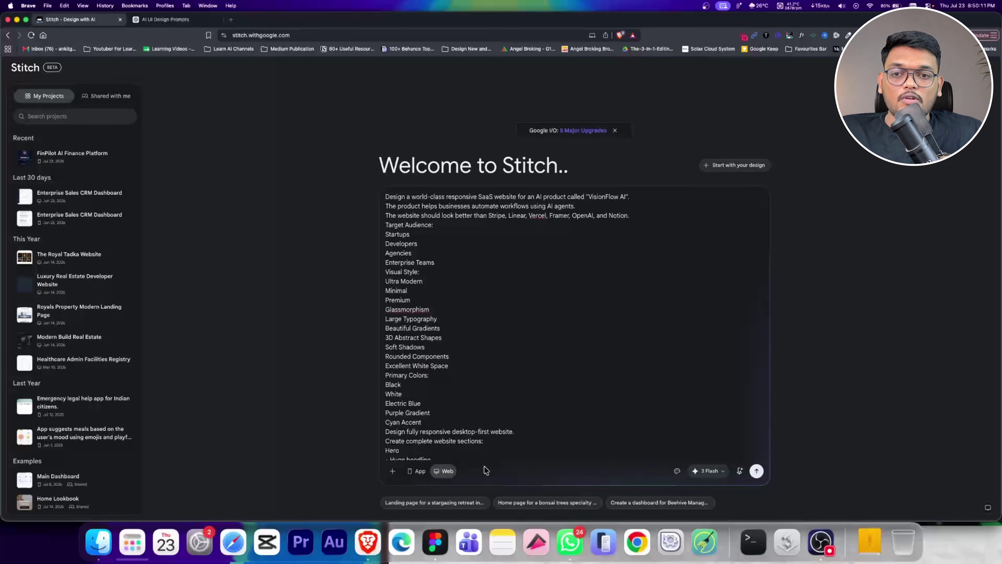
click(756, 472)
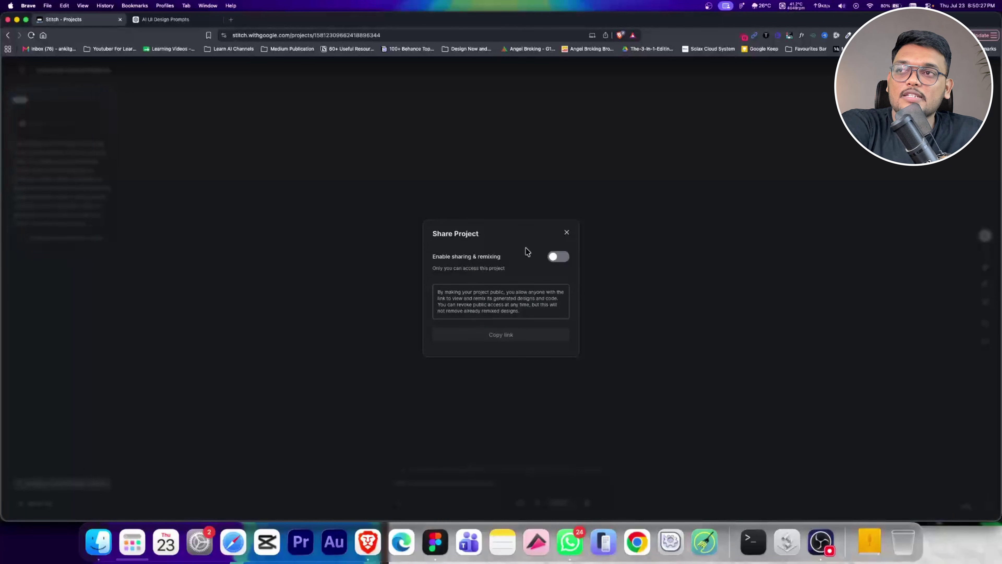
Close the Share Project dialog and look at the generated VisionFlow AI design system on the canvas
click(566, 233)
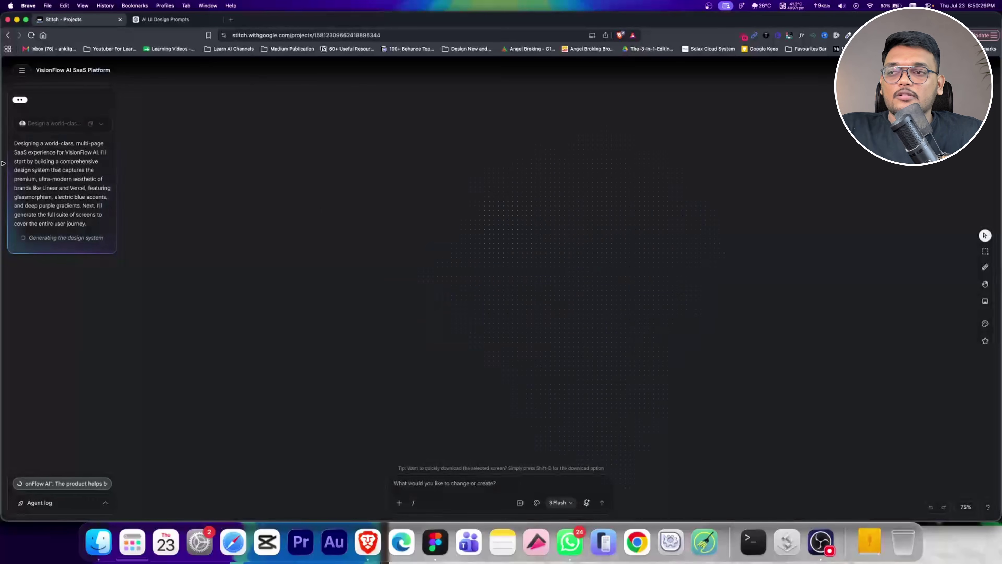
drag(213, 244, 302, 244)
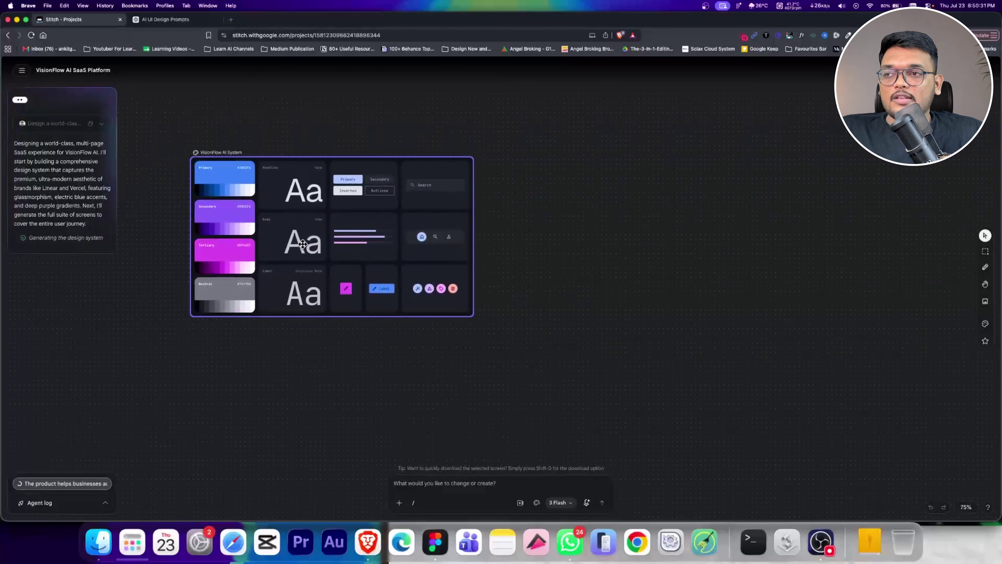
Look at the visual style and colours in the ChatGPT website prompt, then check the VisionFlow AI screen generation in Stitch
click(163, 24)
scroll(474, 354, down, 5)
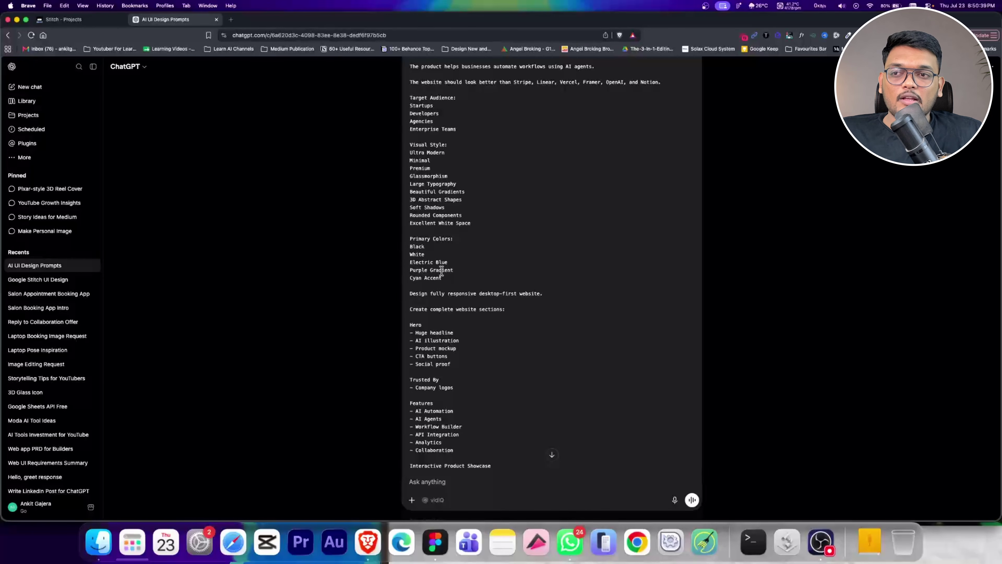
key(super+Tab)
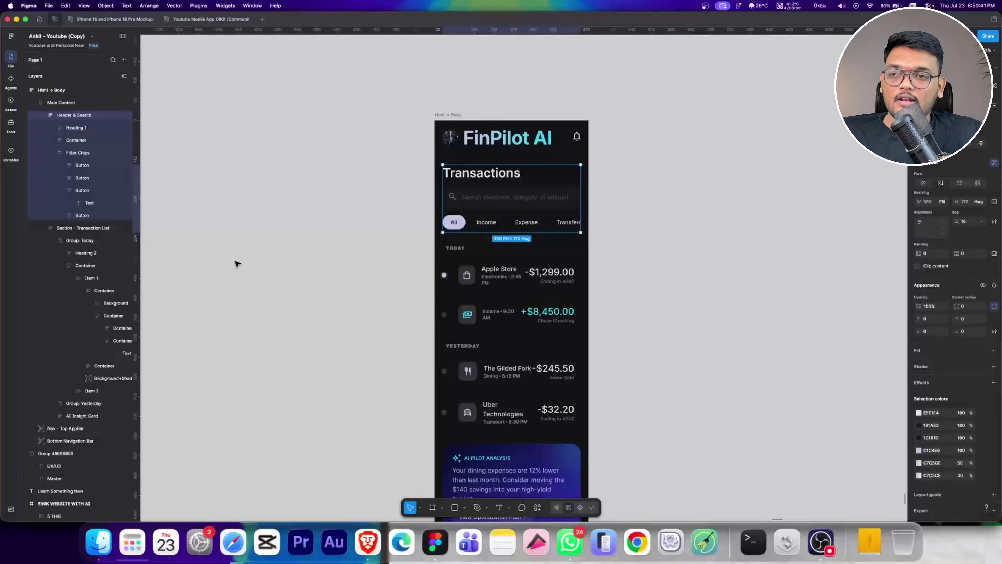
key(super+Tab)
click(79, 21)
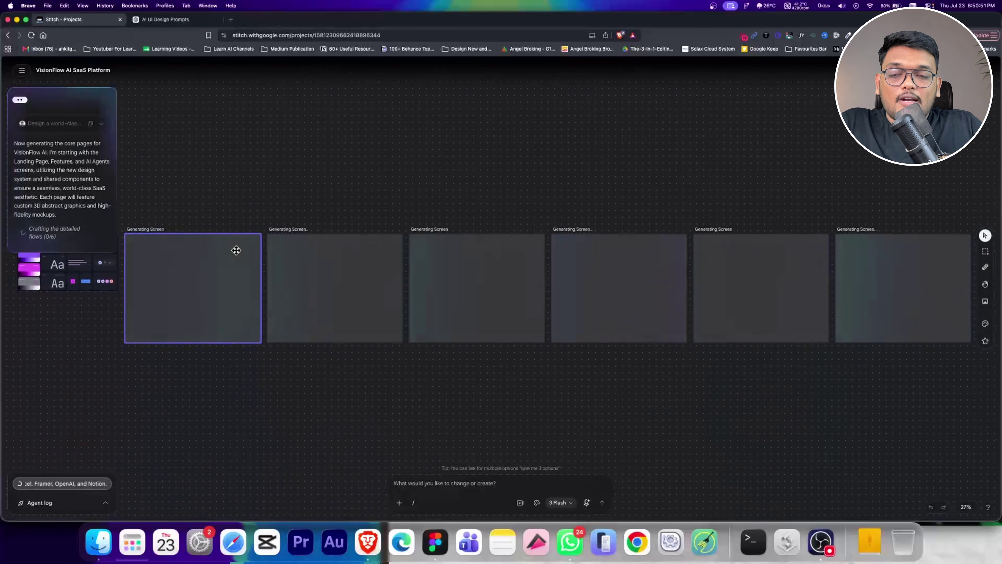
key(super+Tab)
key(super+Tab)
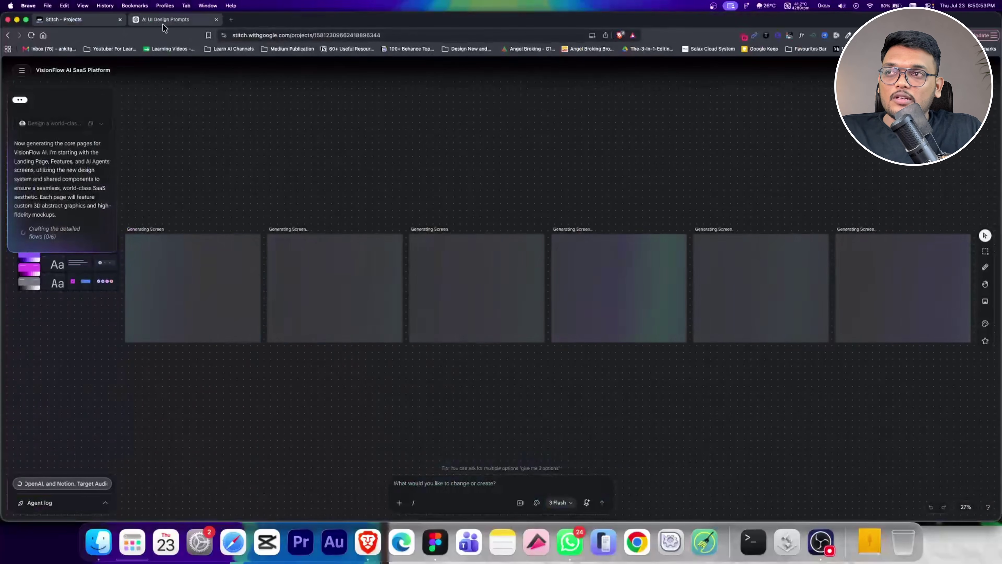
Read through the Prompt 2 — Premium Website text in ChatGPT, from the target audience down to the footer section
click(161, 23)
scroll(527, 189, up, 2)
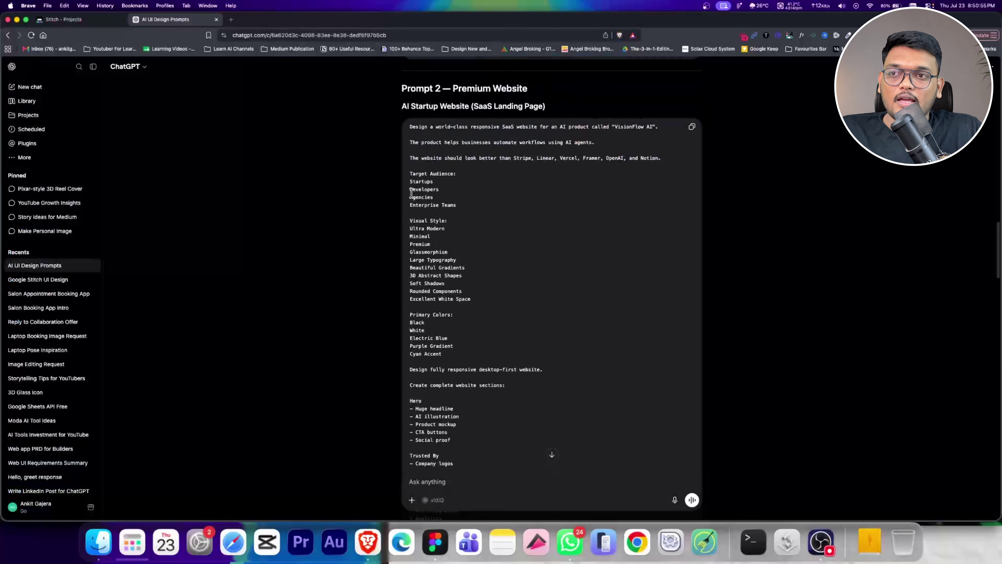
scroll(482, 313, down, 3)
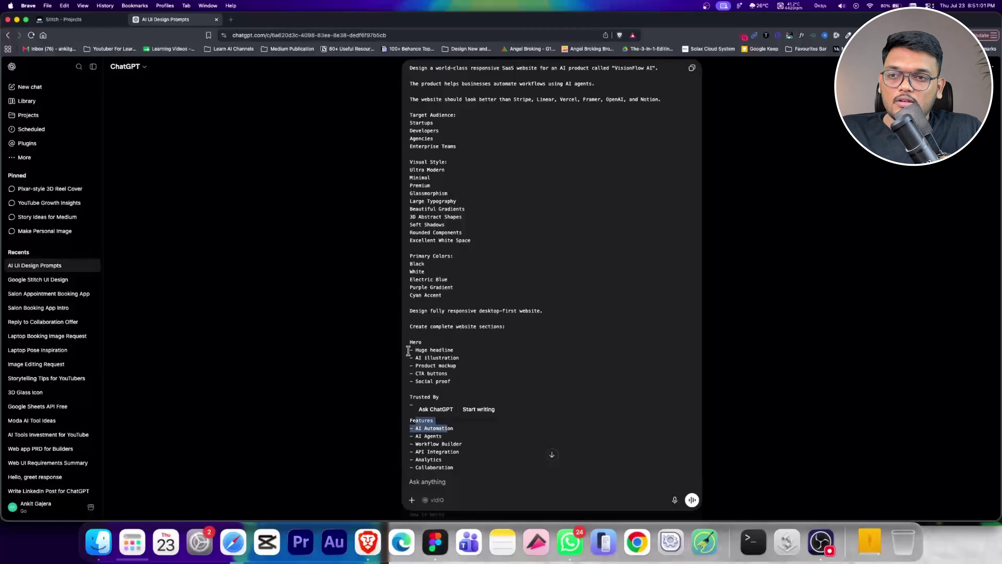
scroll(493, 400, down, 6)
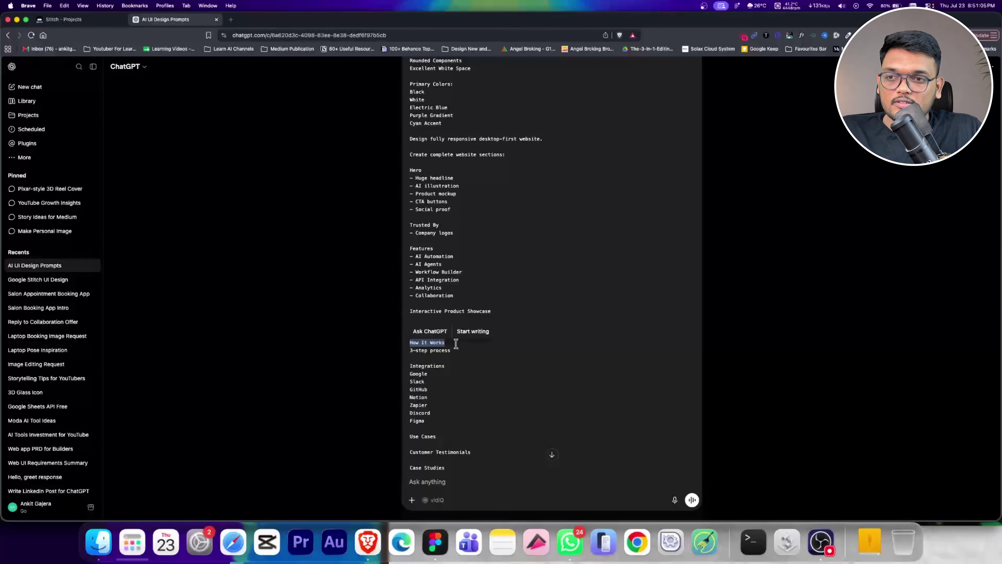
scroll(458, 404, down, 3)
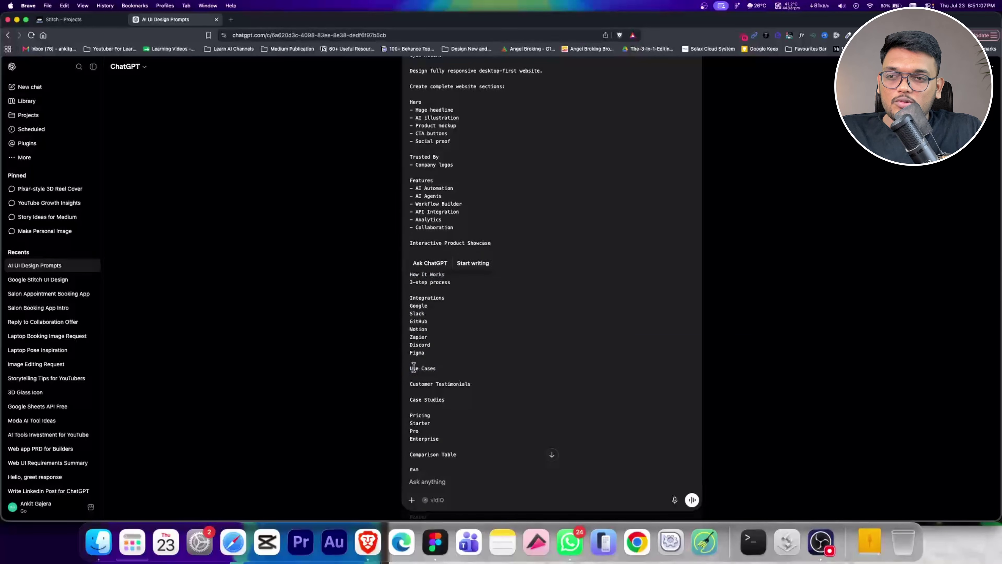
scroll(434, 418, down, 3)
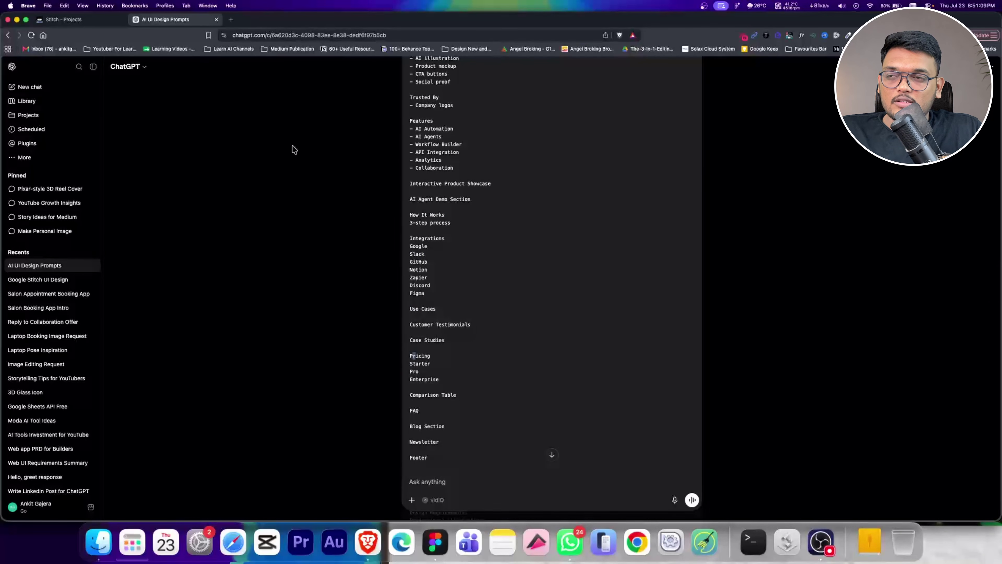
Return to the Stitch project and look across the VisionFlow AI screens while they are being generated
click(93, 22)
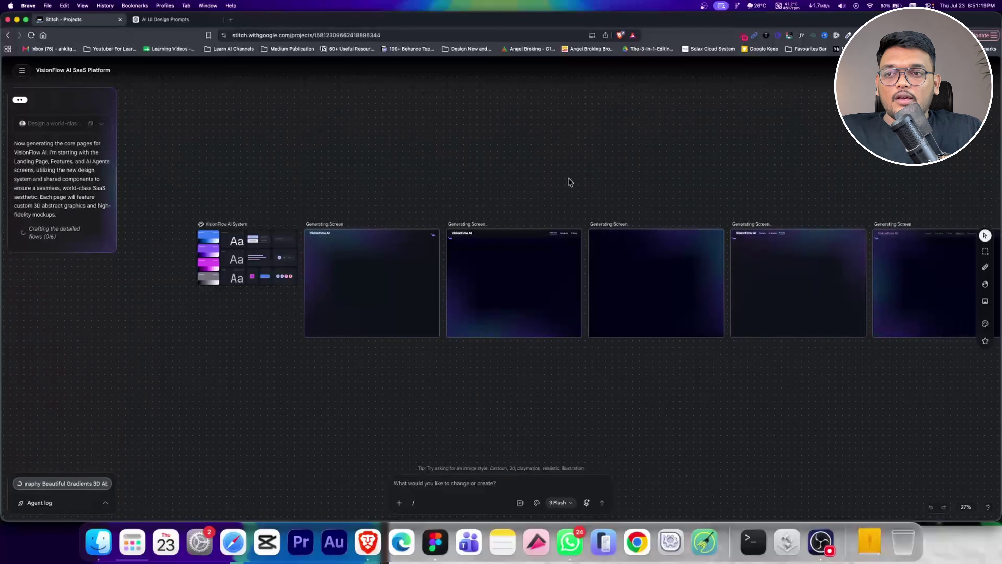
scroll(315, 245, up, 10)
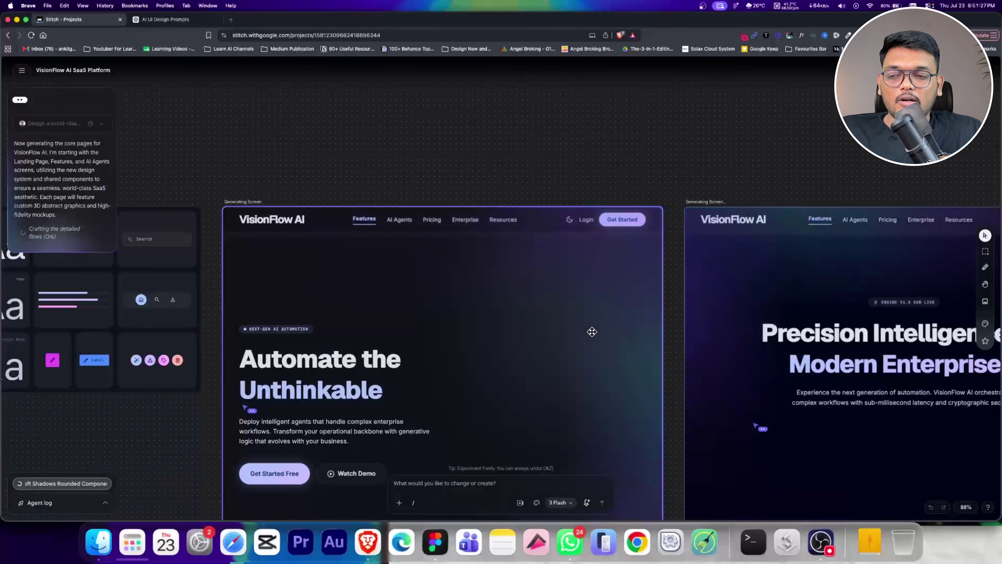
scroll(592, 332, down, 3)
scroll(553, 327, down, 4)
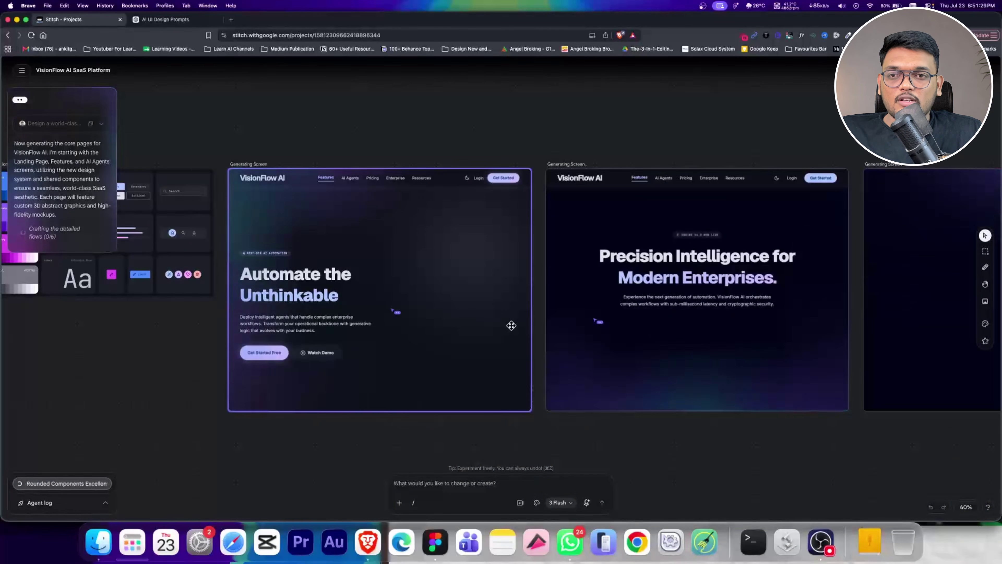
scroll(509, 323, right, 5)
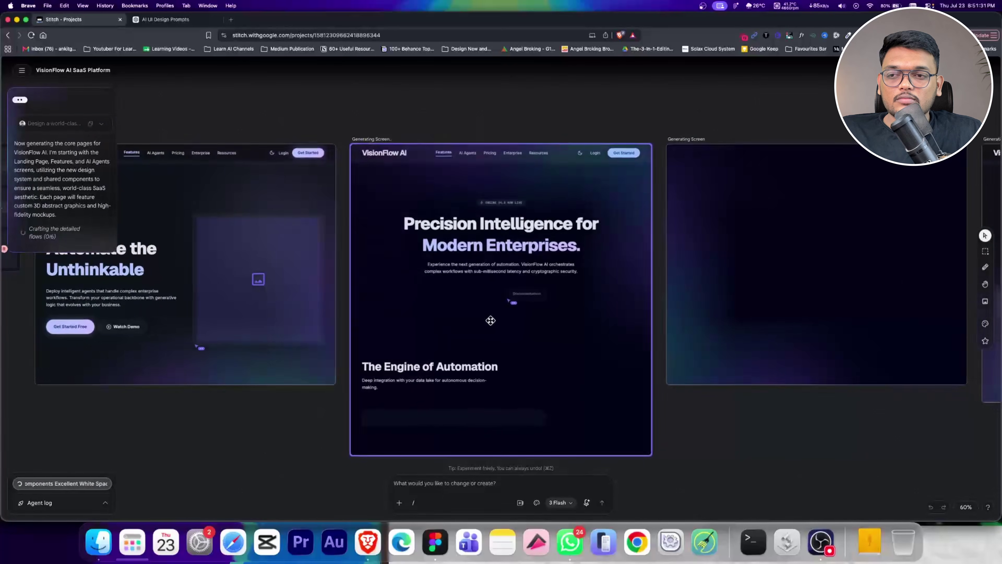
scroll(490, 320, down, 2)
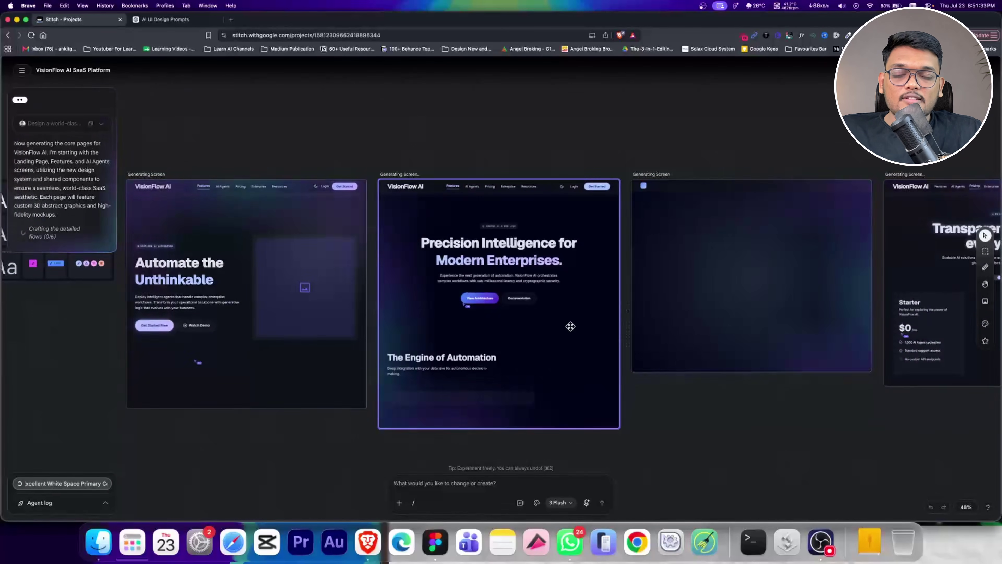
scroll(571, 325, right, 5)
scroll(380, 383, down, 3)
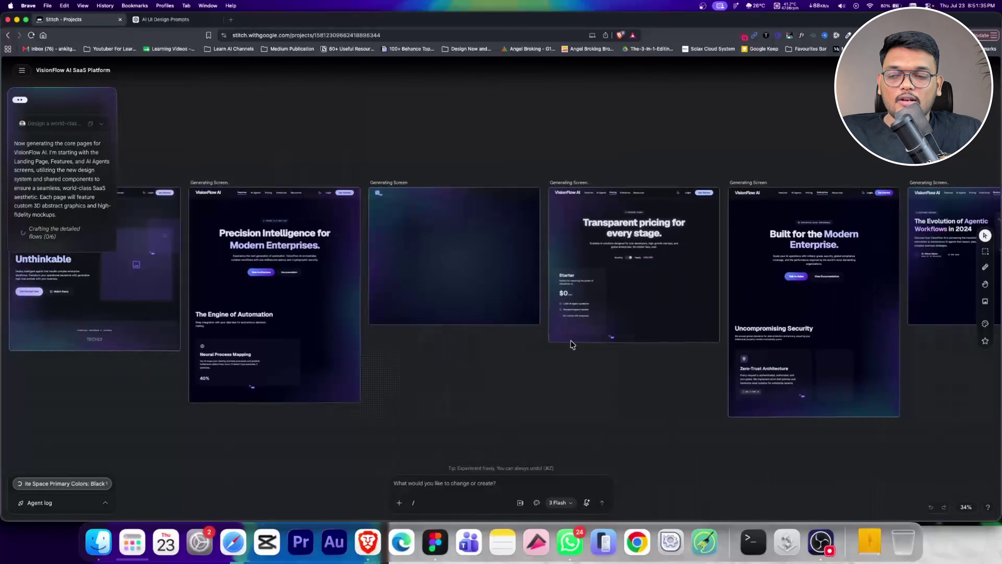
Examine the hero sections of the landing, features, AI agents and pricing screens up close
scroll(571, 345, left, 5)
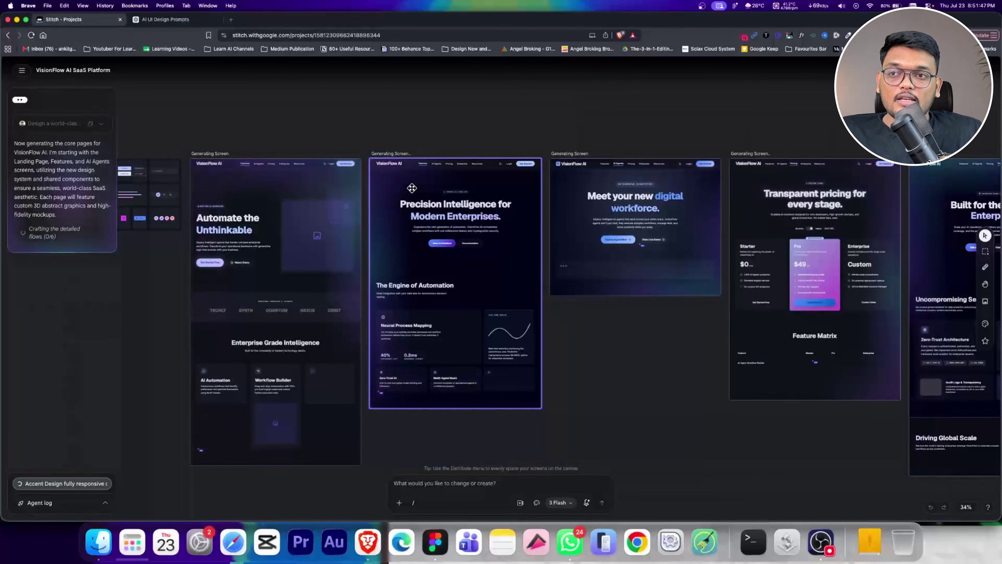
scroll(564, 228, up, 5)
scroll(563, 228, right, 5)
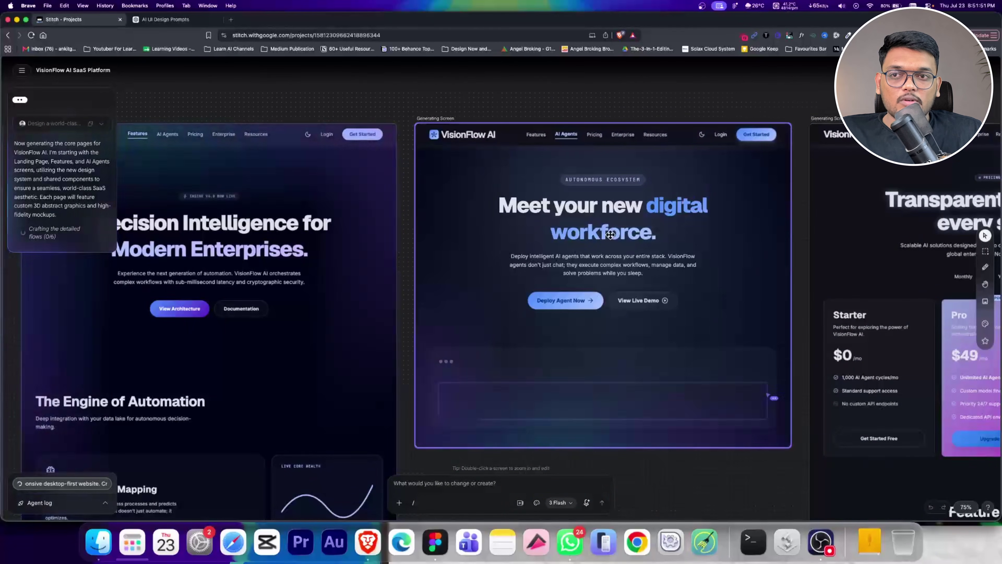
scroll(346, 262, right, 5)
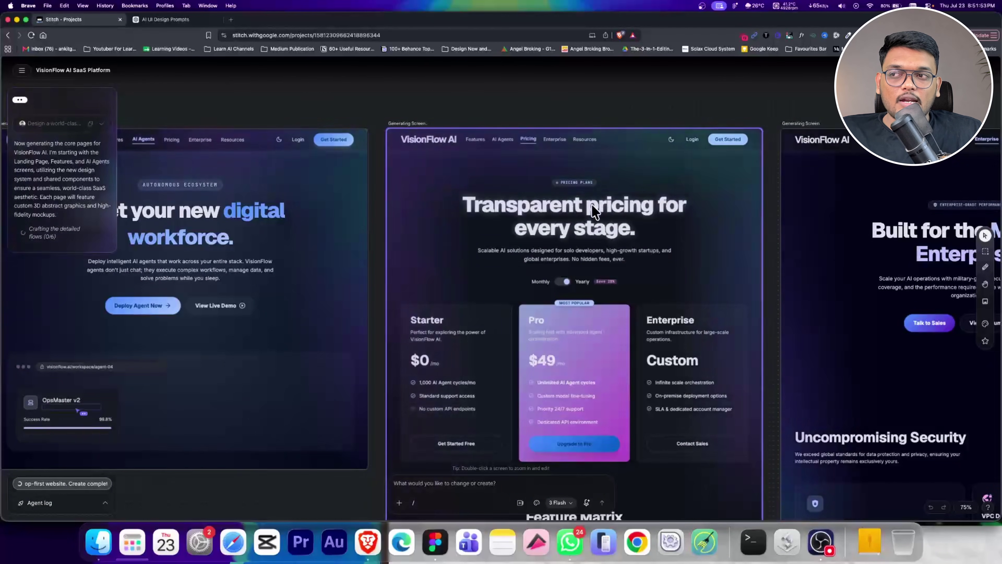
scroll(742, 234, left, 2)
scroll(742, 233, left, 10)
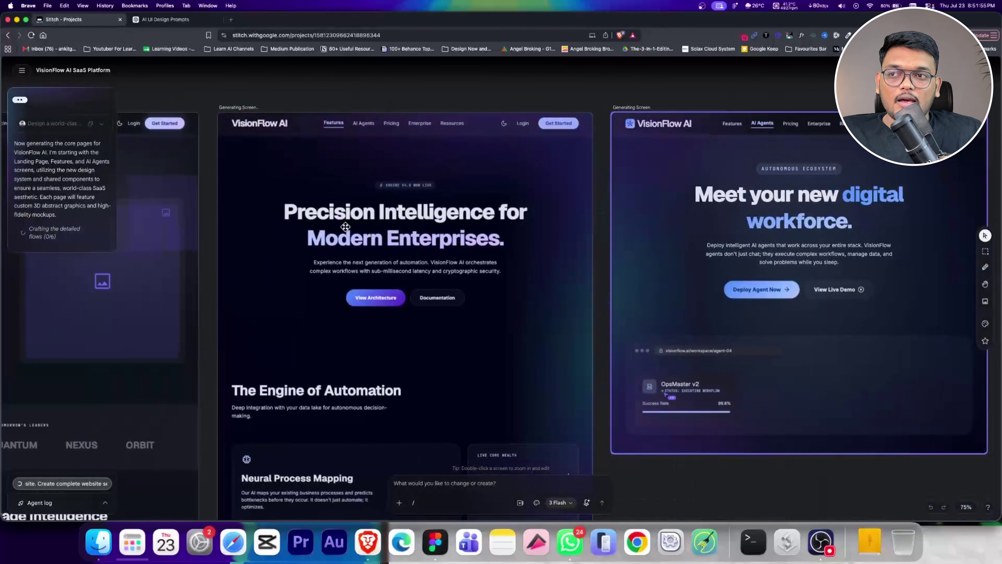
scroll(741, 224, left, 3)
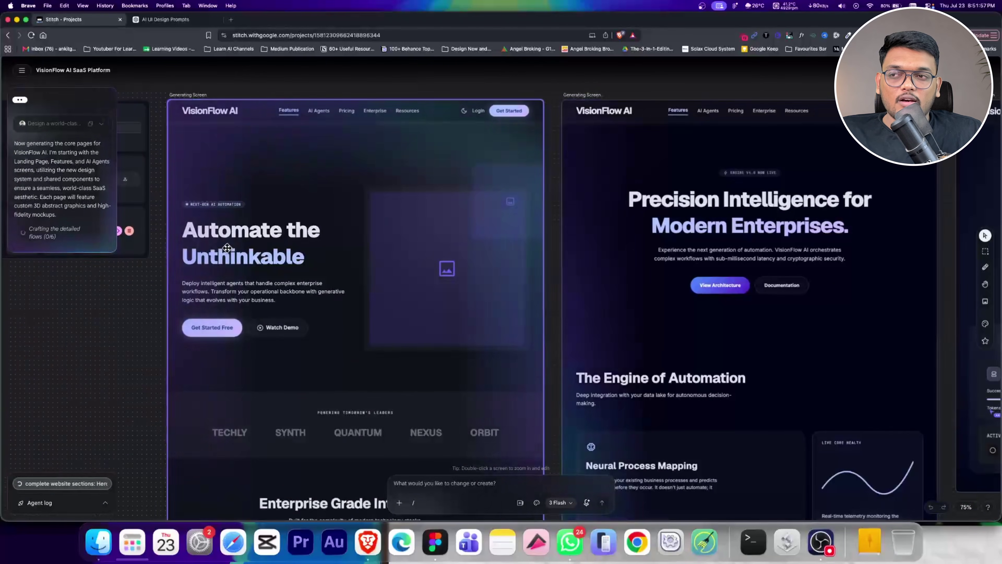
scroll(494, 298, right, 8)
scroll(495, 298, down, 2)
scroll(675, 229, left, 6)
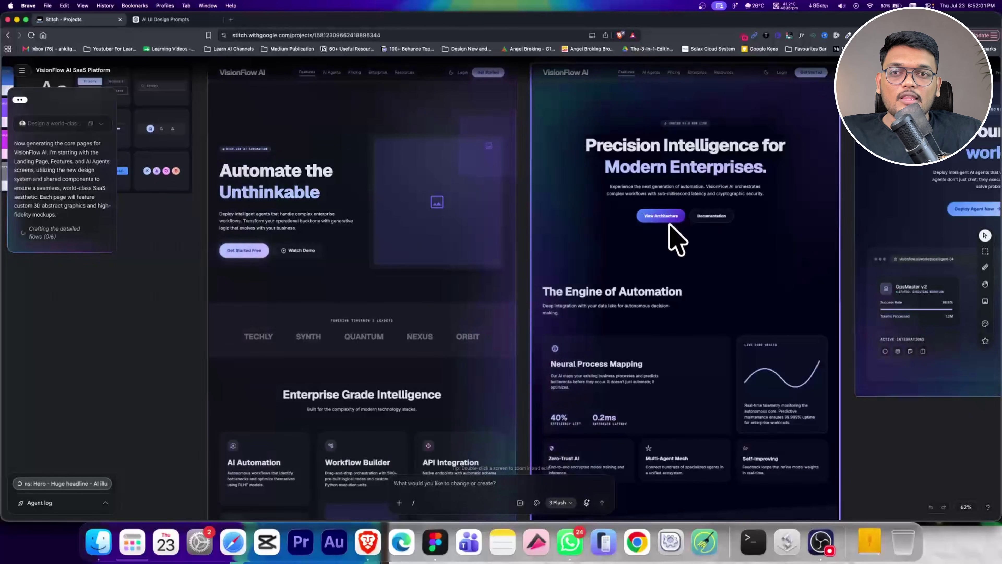
scroll(413, 277, right, 12)
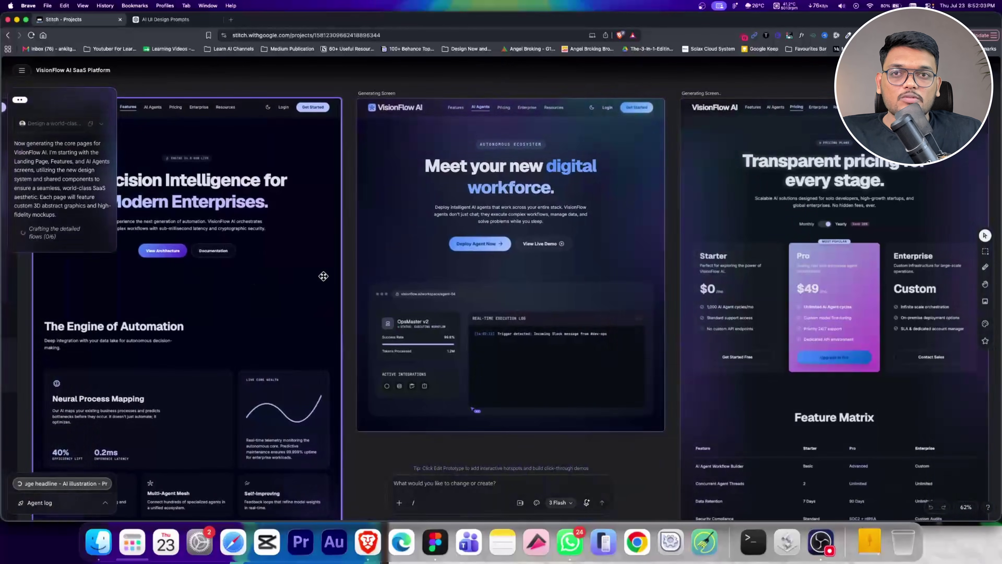
scroll(363, 361, right, 8)
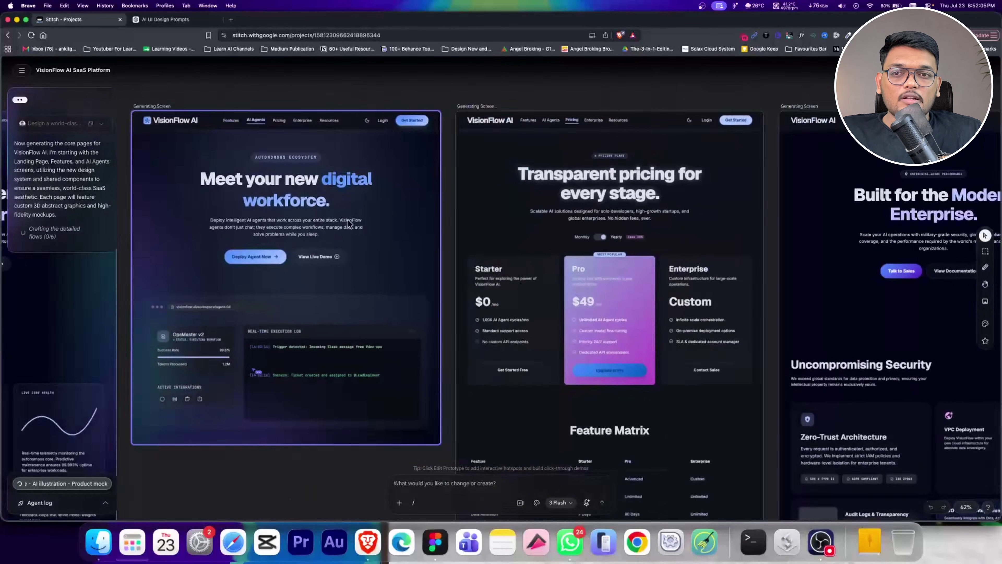
Examine the lower sections of the VisionFlow AI pages, from the pricing Feature Matrix to the landing page's call to action
scroll(362, 361, down, 6)
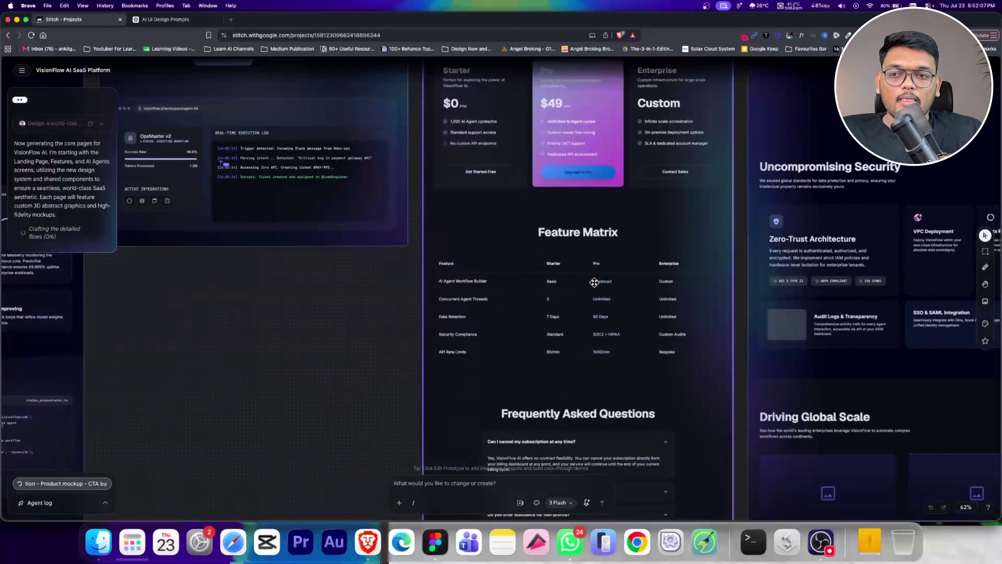
scroll(630, 157, down, 5)
scroll(503, 331, left, 8)
scroll(503, 331, down, 7)
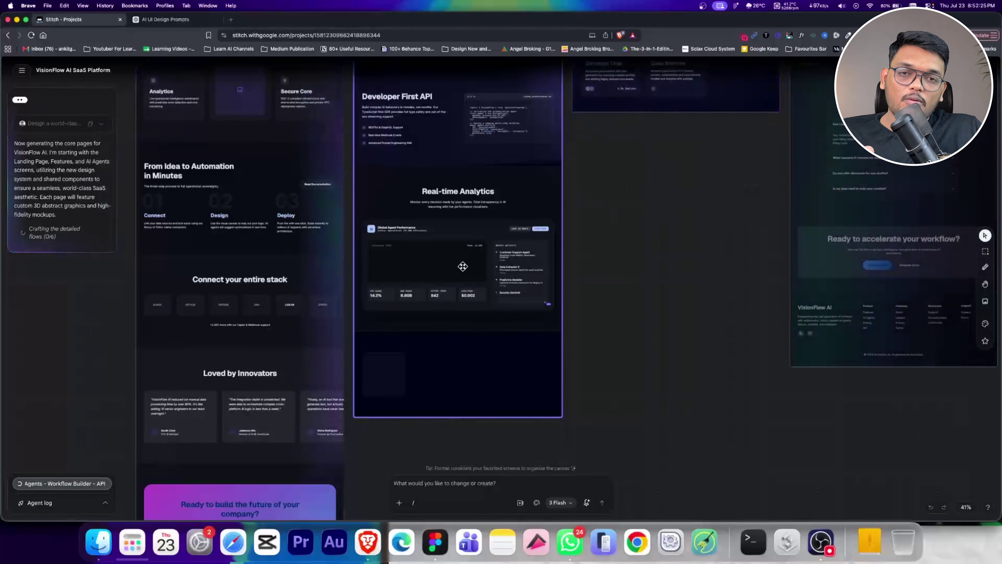
scroll(406, 350, down, 5)
scroll(406, 351, down, 1)
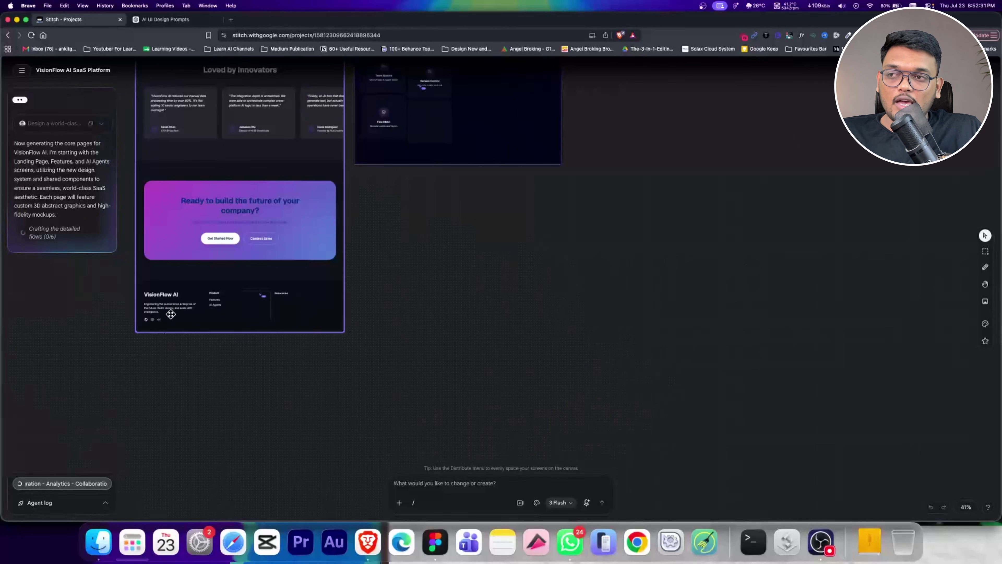
scroll(354, 367, up, 3)
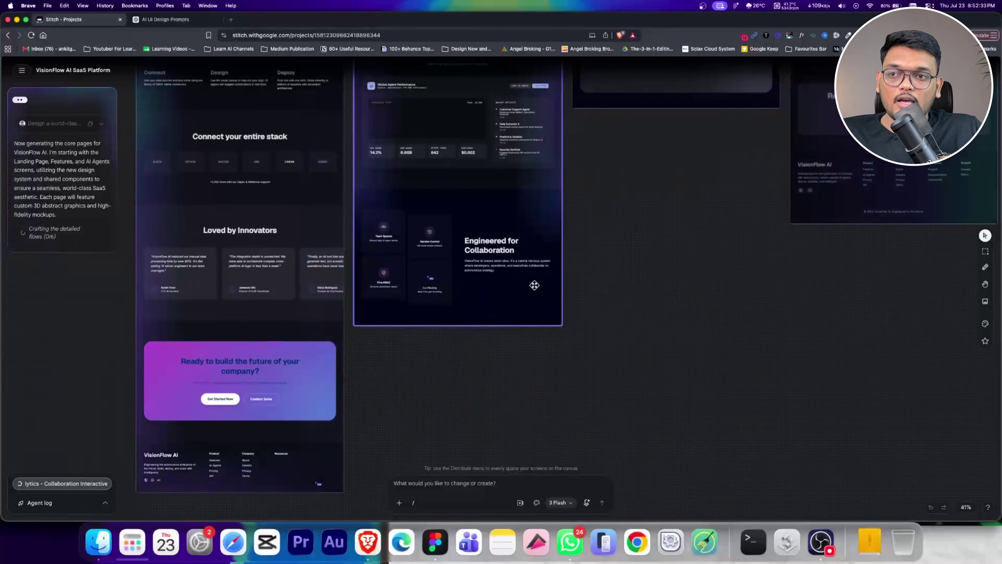
scroll(401, 337, right, 5)
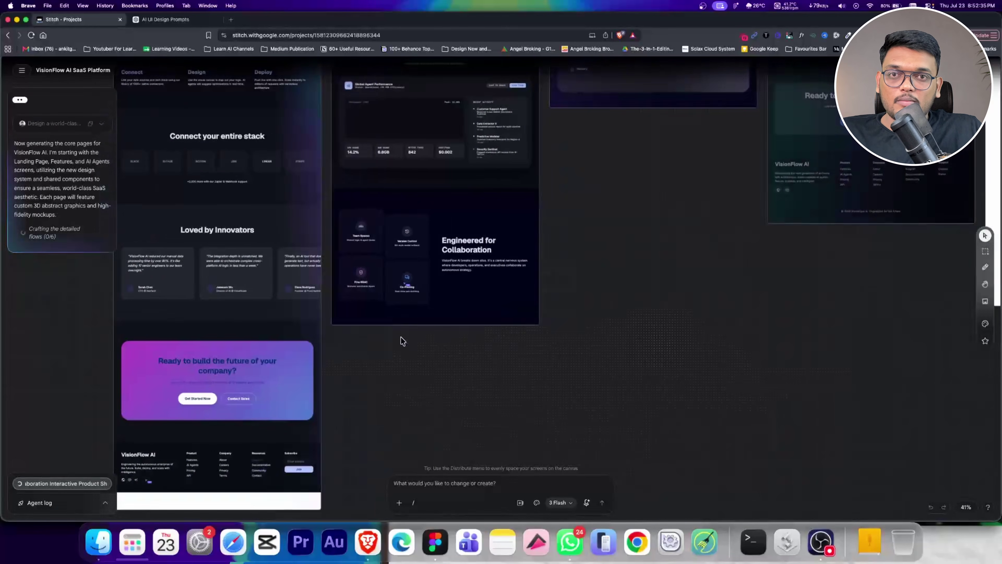
Compare the footers and closing call-to-action sections across the VisionFlow AI pages
scroll(712, 171, down, 5)
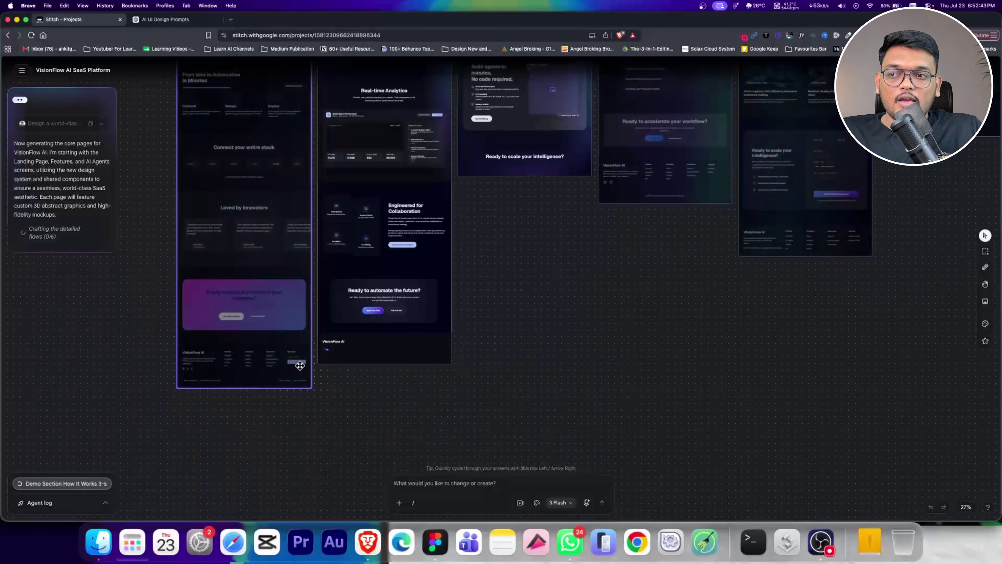
scroll(299, 365, up, 10)
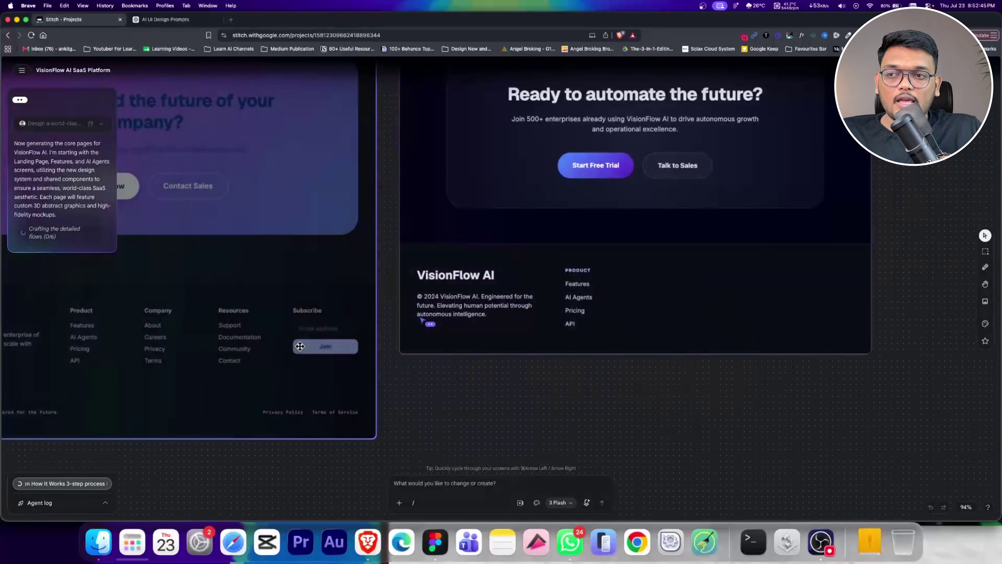
scroll(292, 342, down, 10)
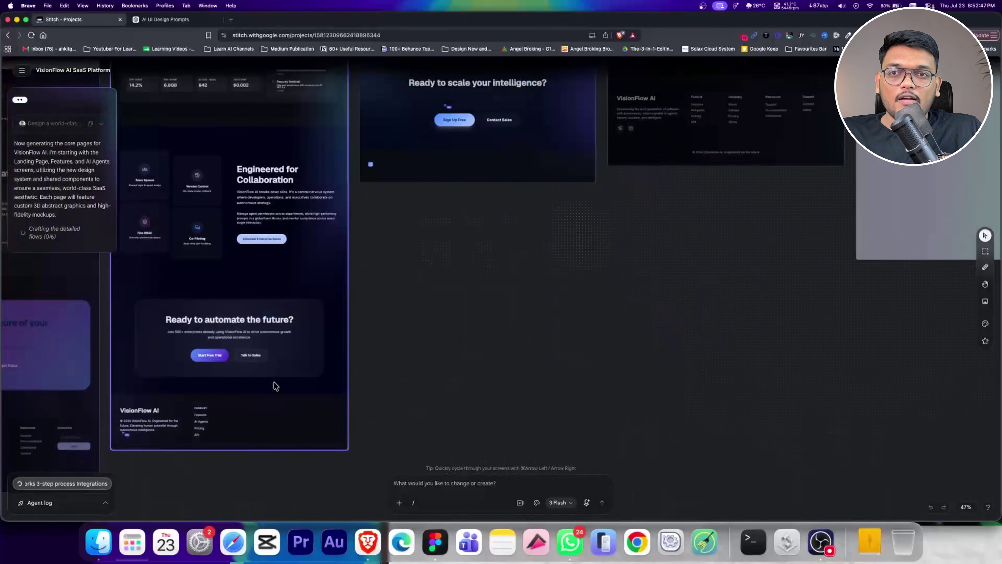
scroll(697, 176, up, 8)
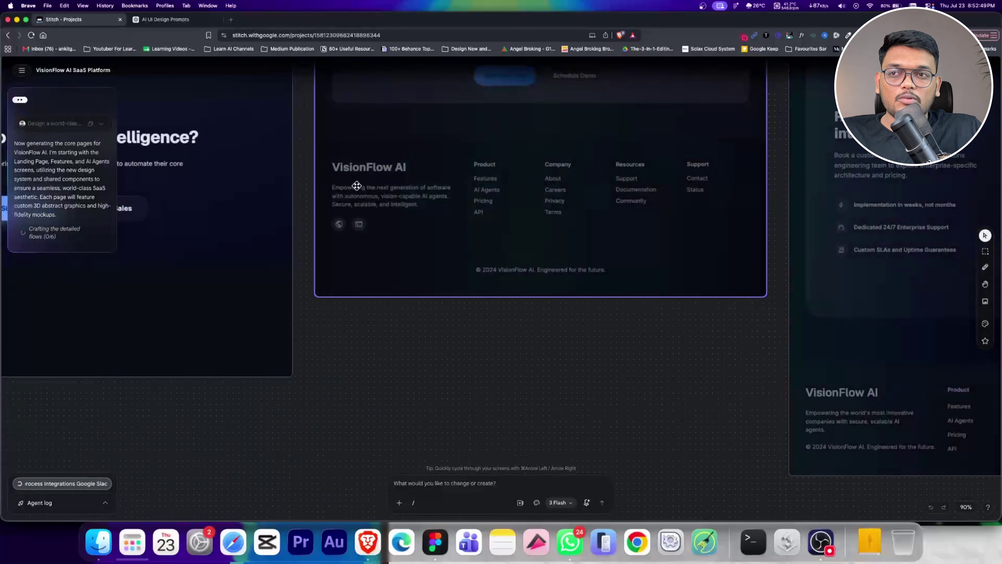
scroll(512, 217, down, 8)
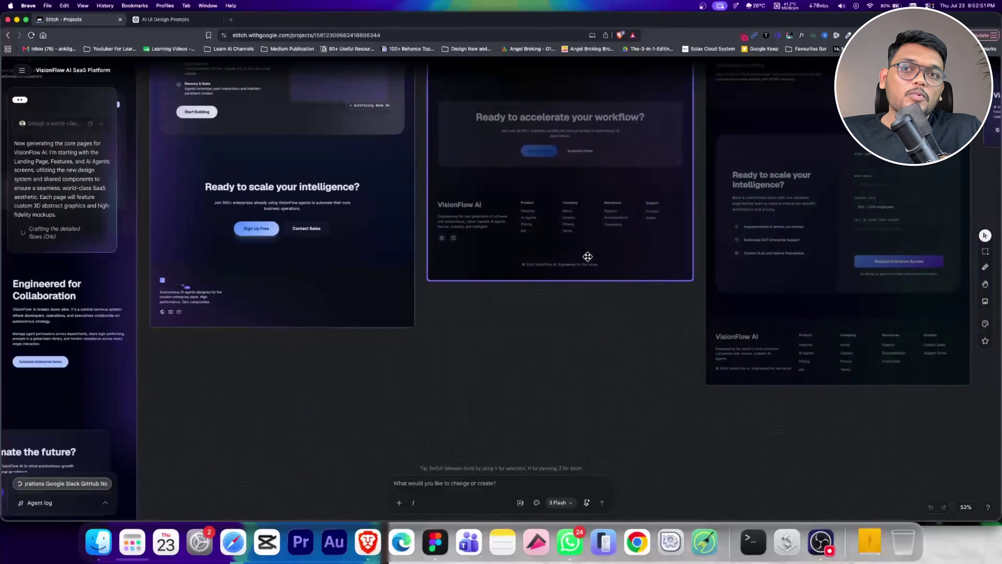
scroll(589, 260, down, 4)
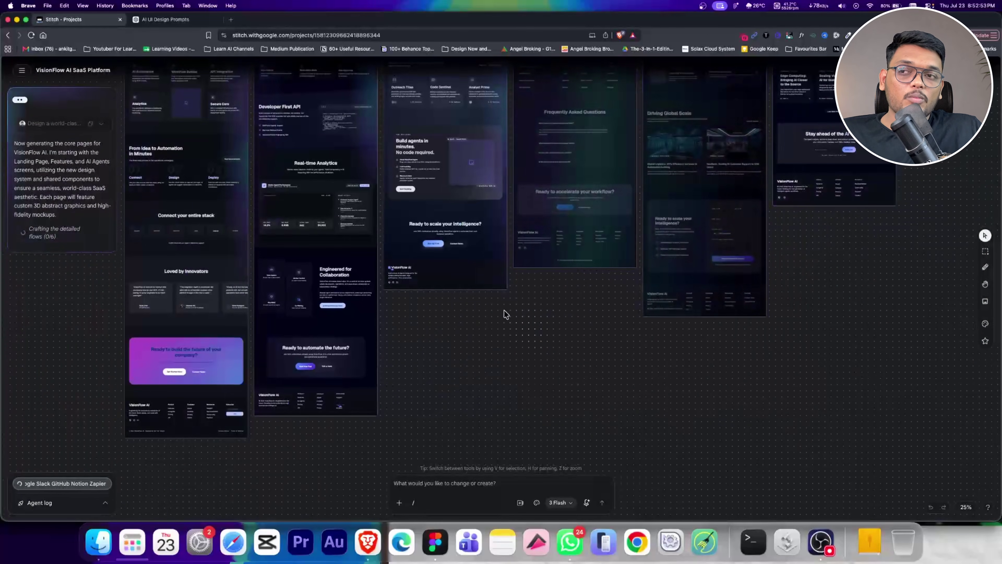
scroll(712, 341, left, 5)
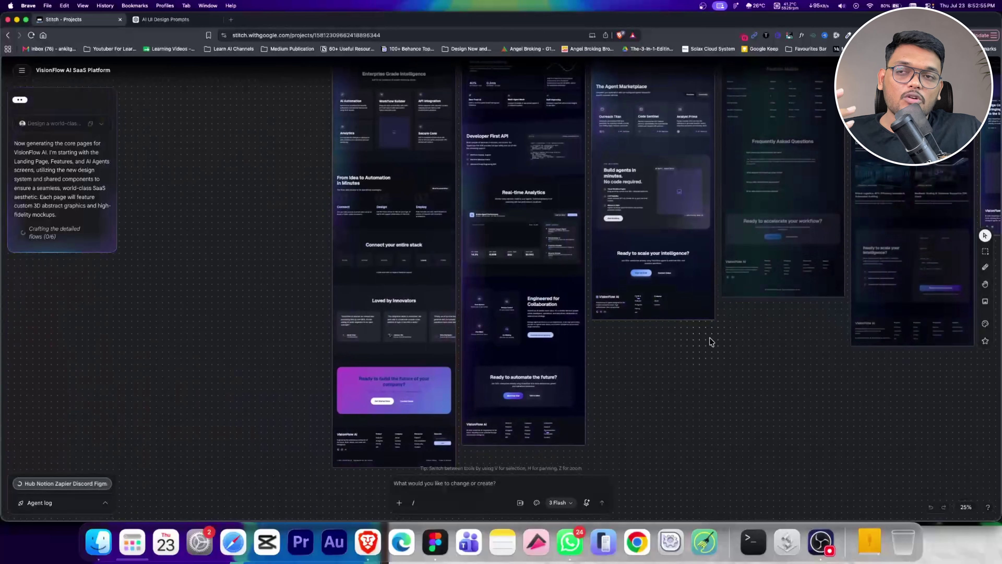
Examine the Resources, Enterprise and Pricing screens of VisionFlow AI up close while they are being generated
scroll(721, 221, up, 5)
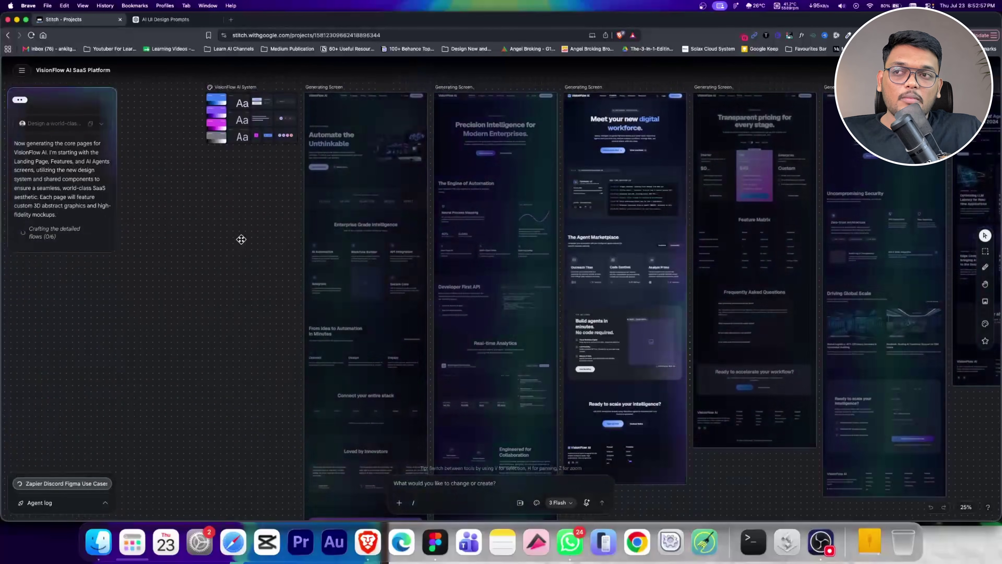
scroll(649, 284, right, 8)
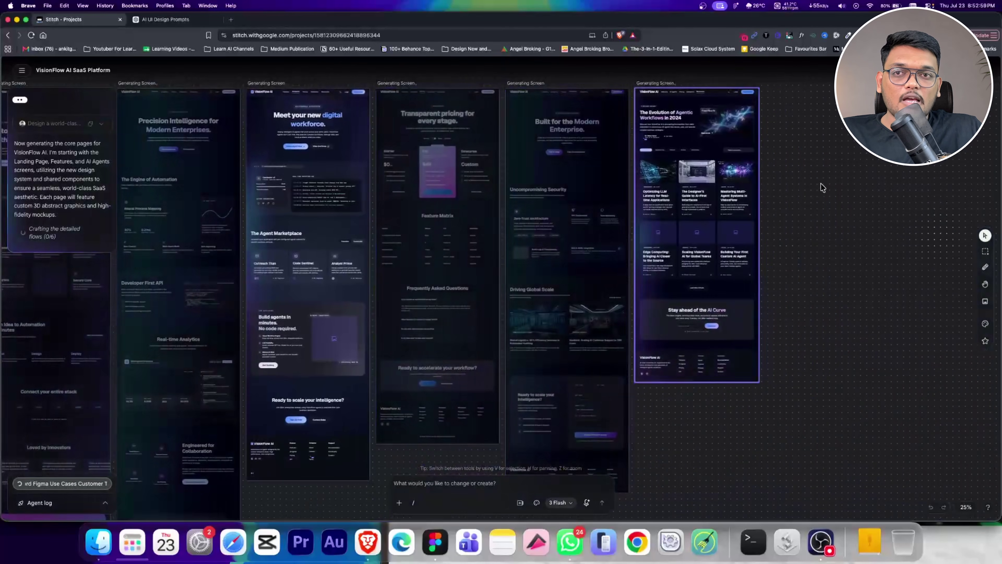
scroll(796, 180, up, 10)
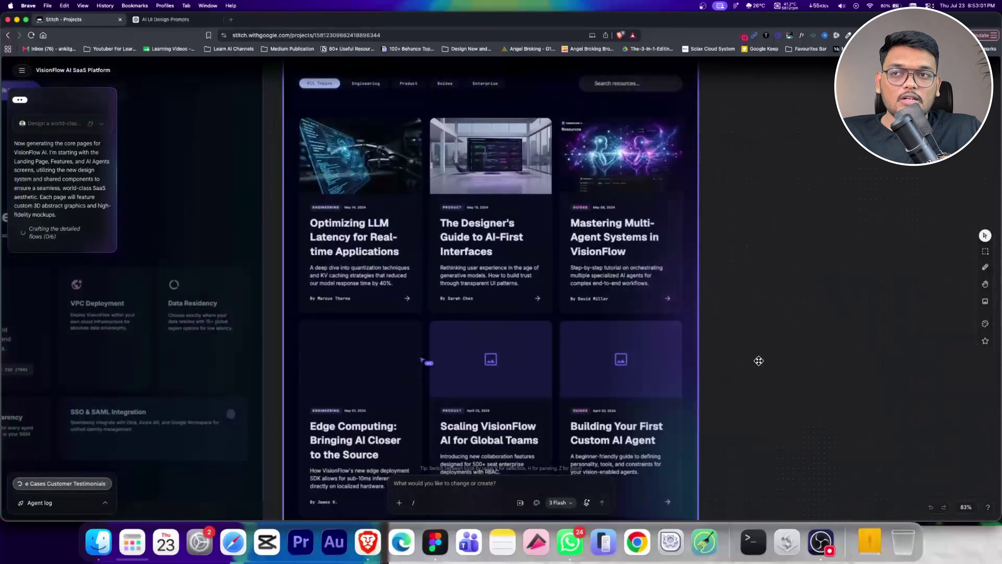
scroll(748, 325, down, 6)
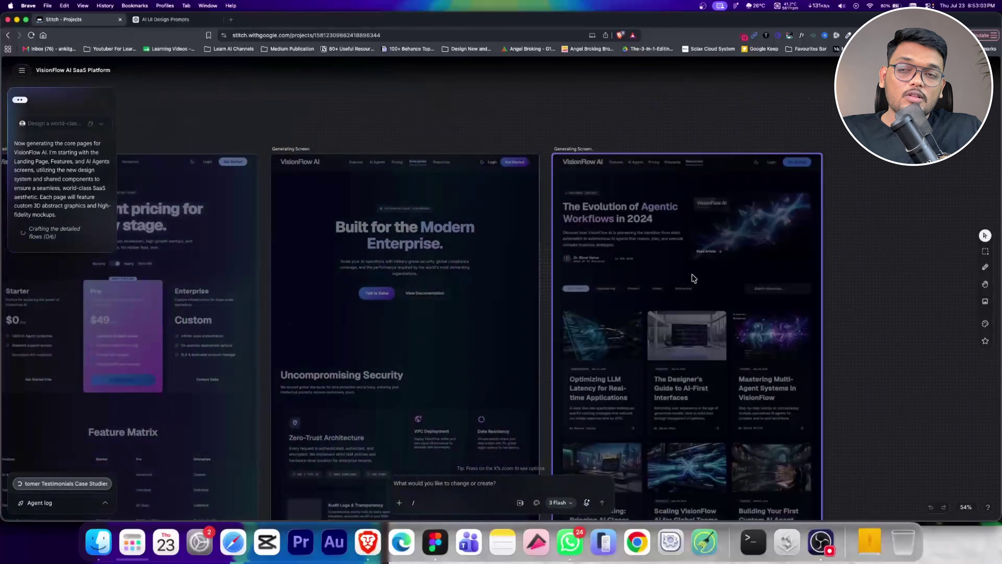
scroll(729, 282, left, 5)
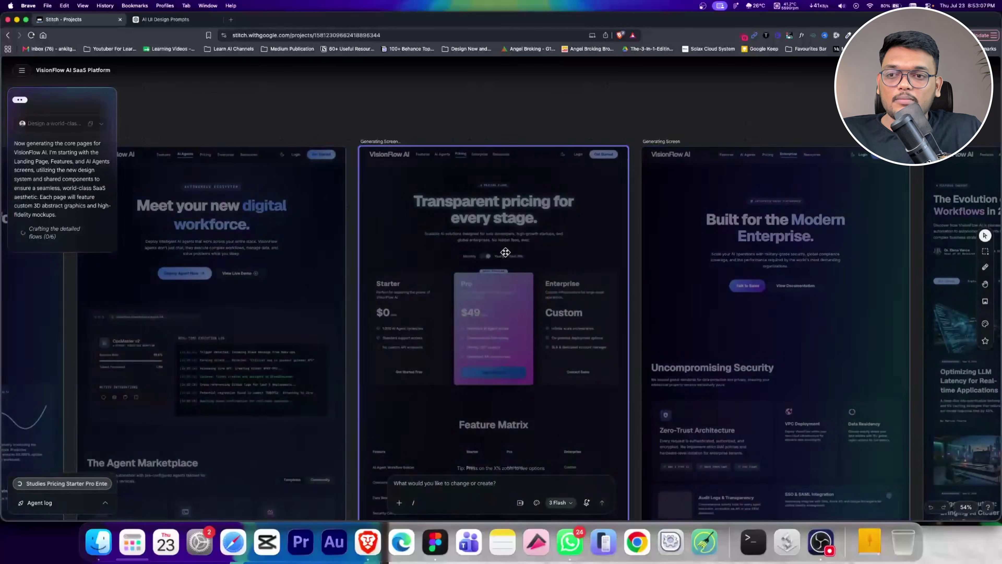
scroll(723, 243, left, 2)
scroll(722, 242, left, 5)
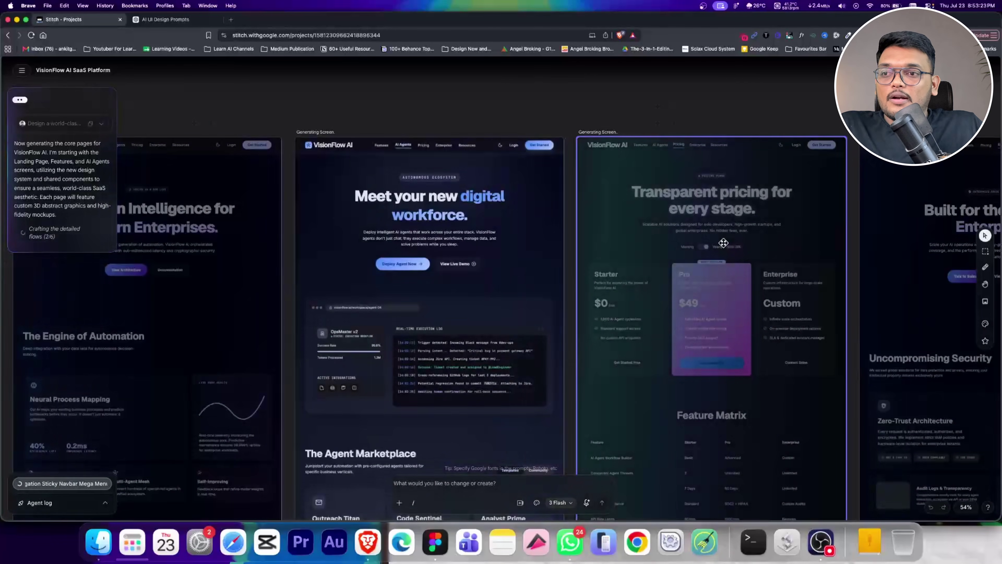
Examine the Home and Features screens from their hero areas down to the feature sections, ending with an overview of all pages
scroll(726, 264, left, 8)
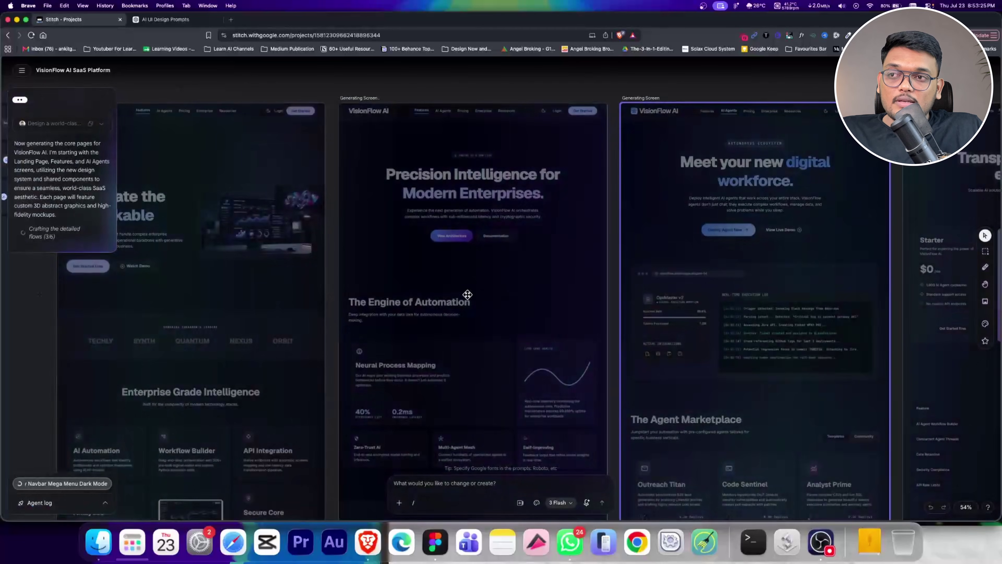
scroll(588, 294, left, 5)
scroll(512, 216, up, 5)
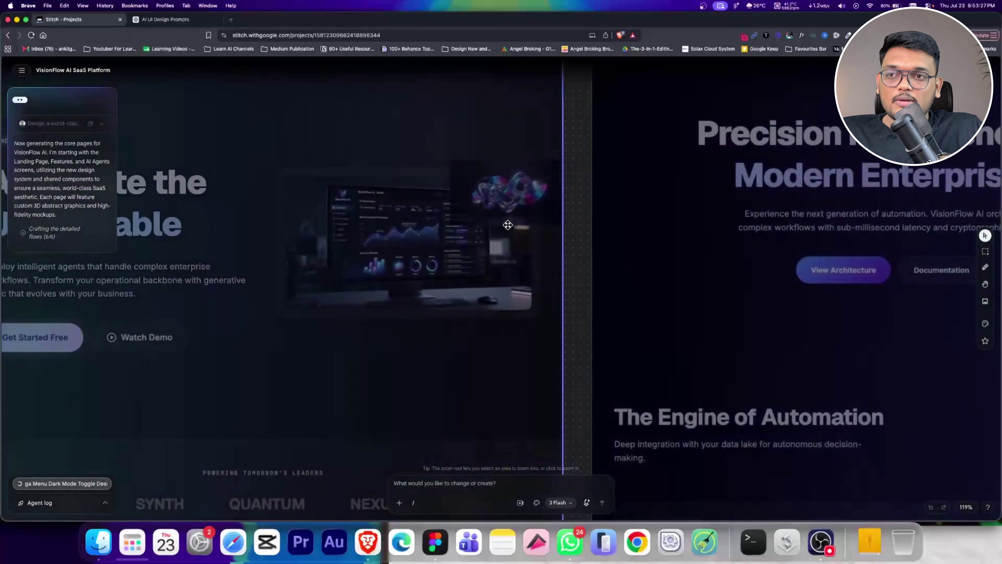
scroll(474, 353, down, 3)
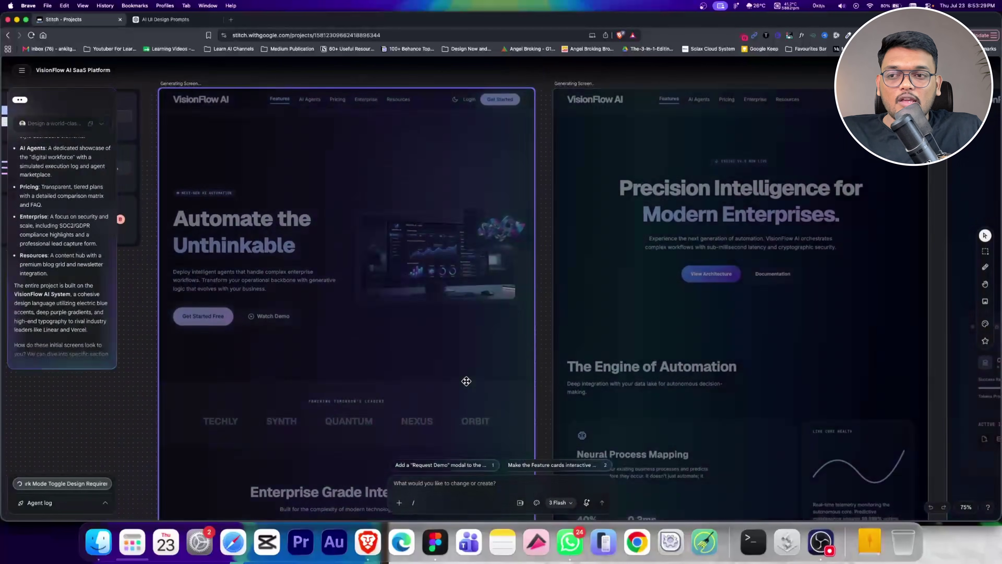
scroll(466, 379, down, 10)
scroll(708, 341, right, 10)
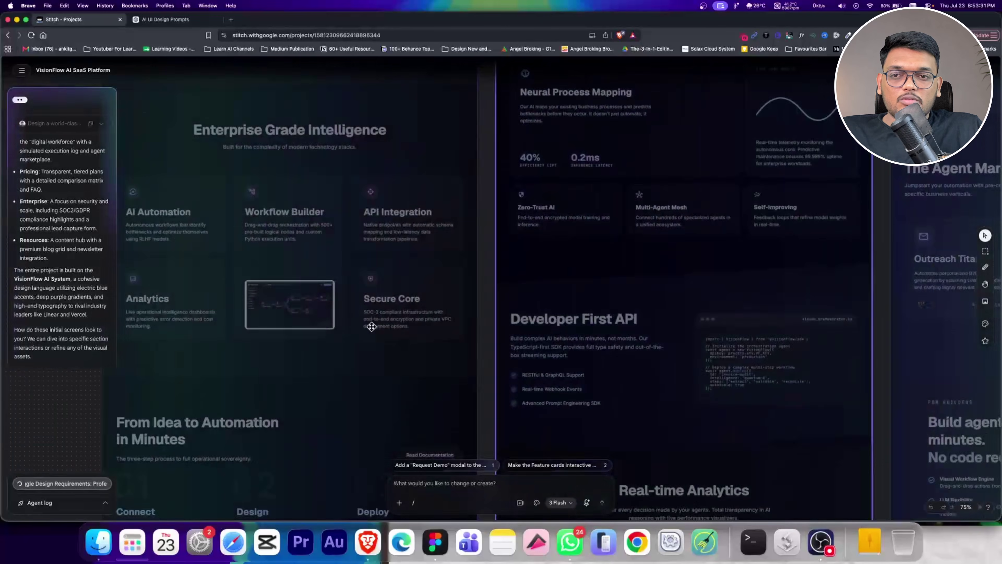
scroll(374, 326, down, 5)
scroll(374, 327, down, 5)
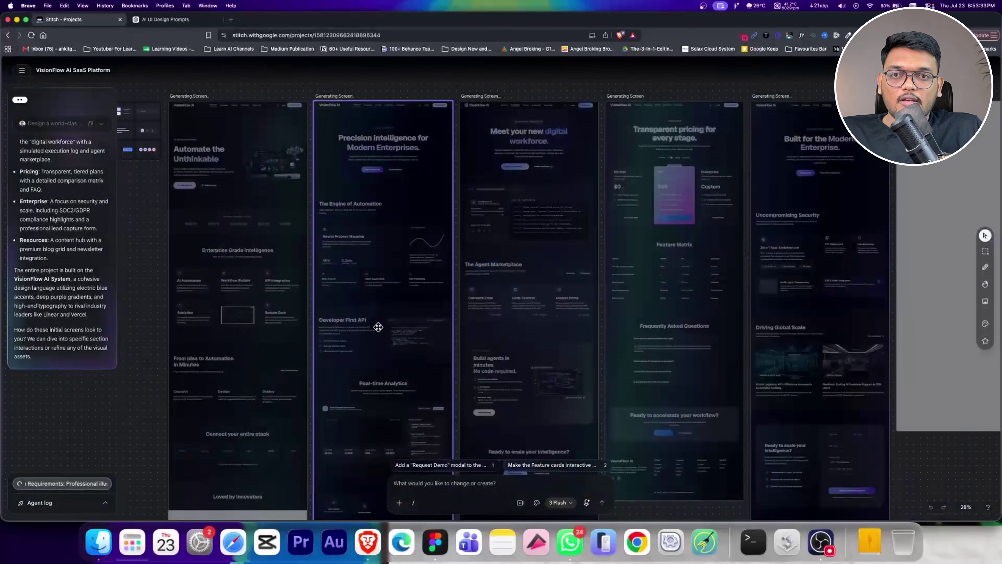
scroll(502, 331, down, 3)
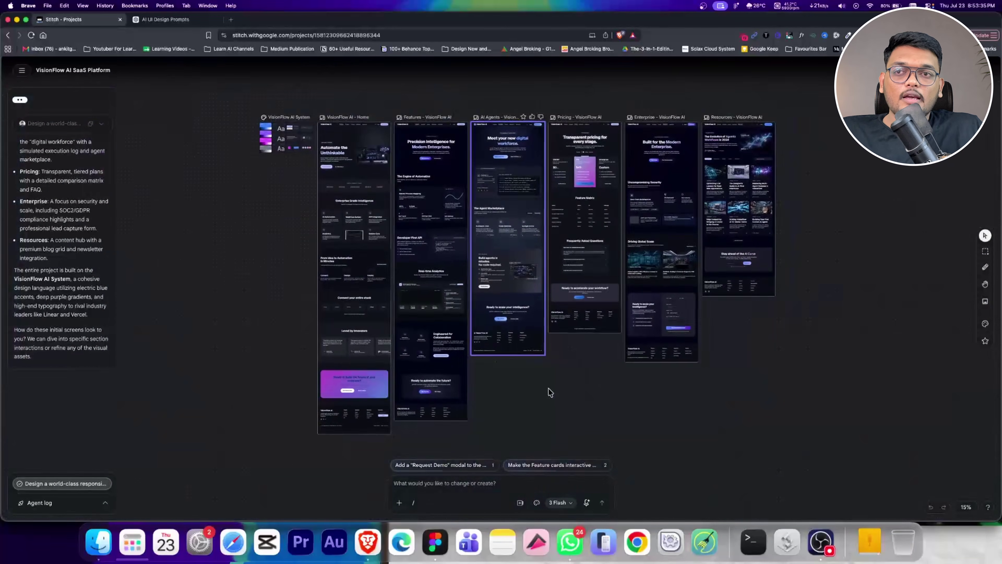
Compare the hero sections of the finished VisionFlow AI pages, from Enterprise and Resources back to Home, Features, AI Agents and Pricing
scroll(657, 235, up, 10)
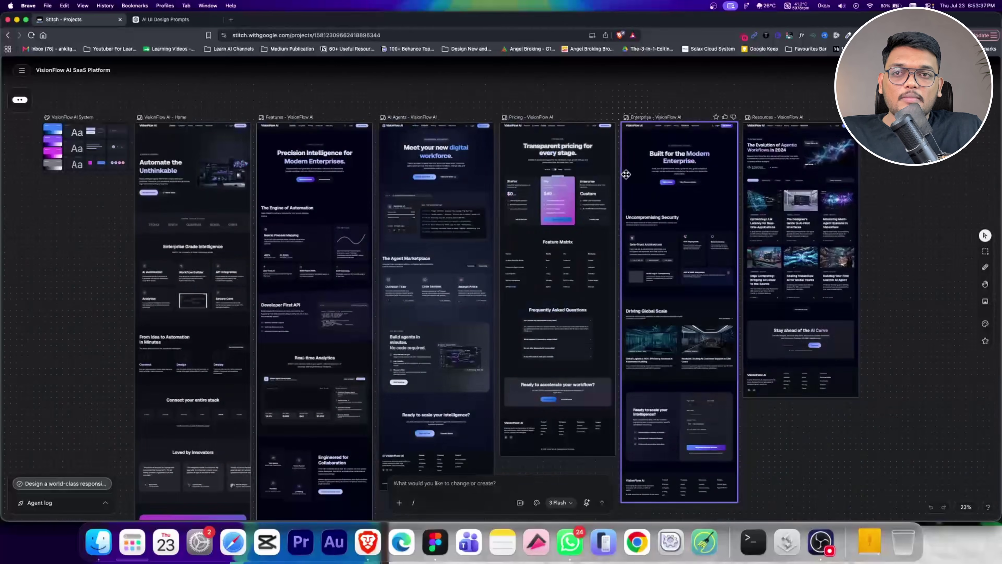
drag(657, 234, 302, 221)
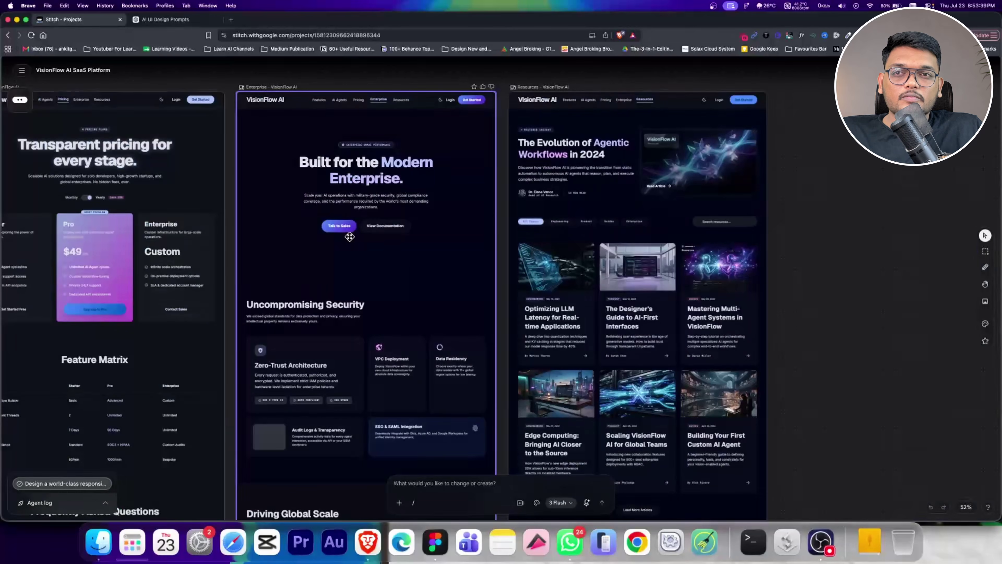
scroll(349, 237, left, 10)
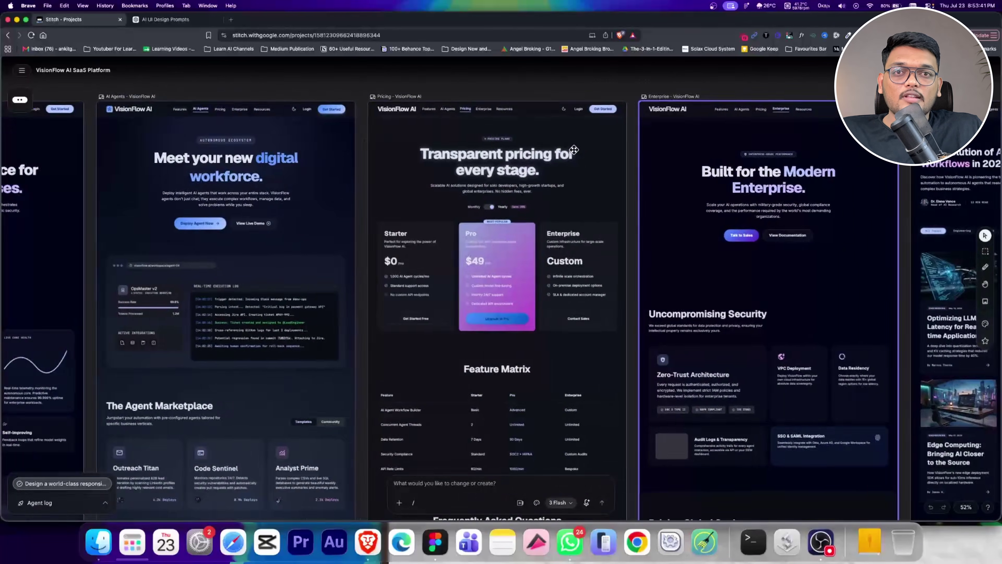
scroll(574, 150, right, 4)
scroll(562, 139, left, 20)
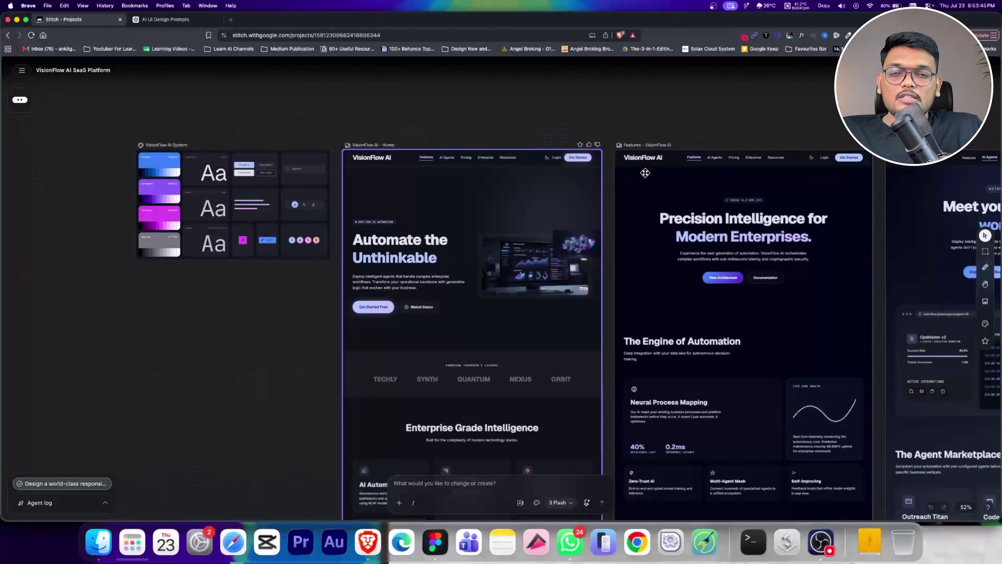
scroll(784, 178, right, 6)
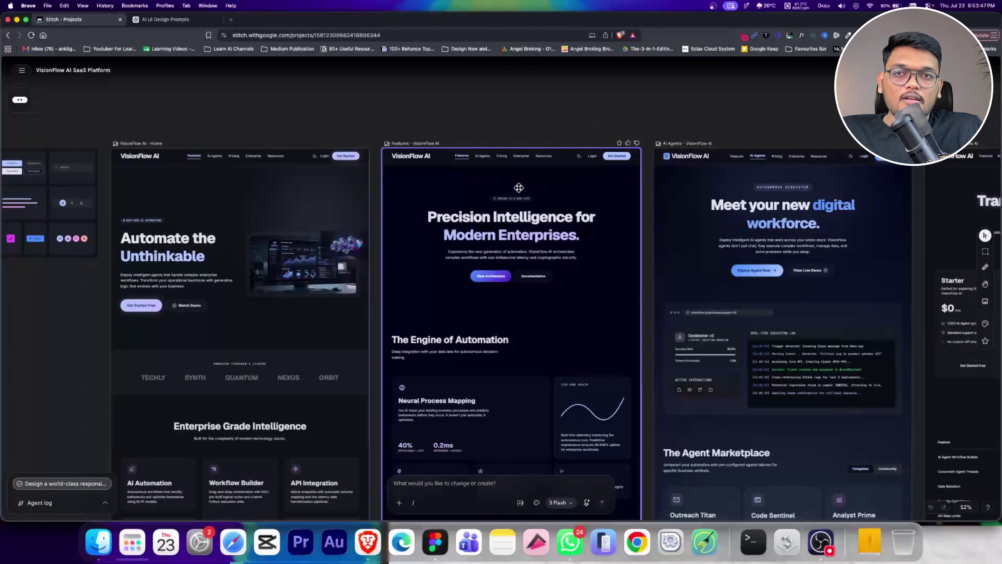
scroll(552, 199, right, 5)
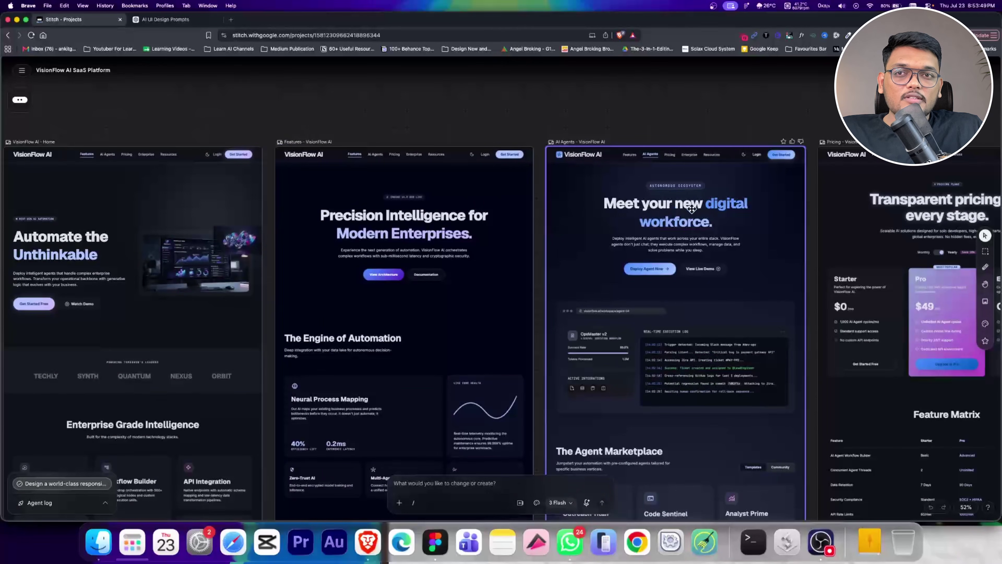
scroll(571, 202, right, 5)
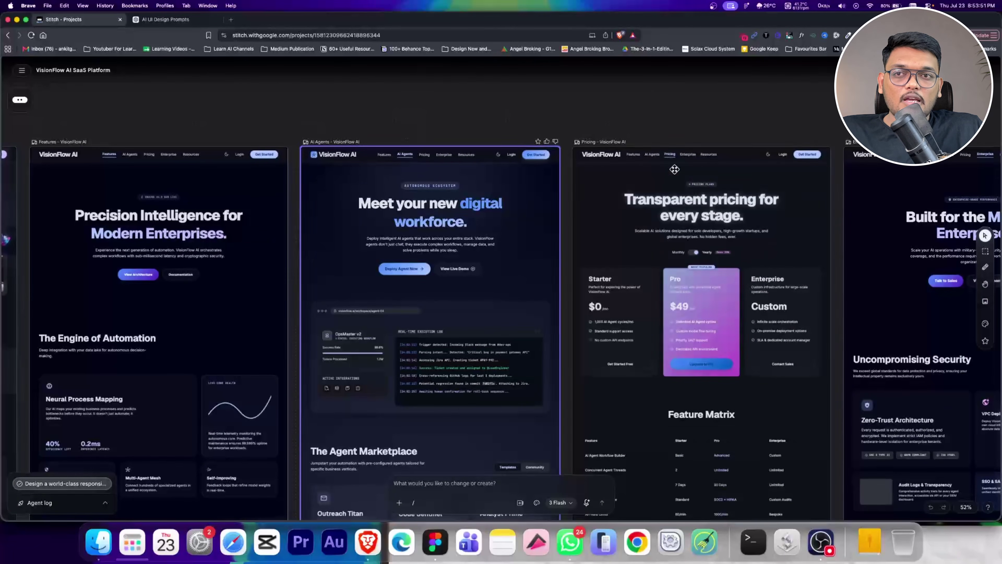
Compare the navigation bars and their active-page highlighting across the AI Agents, Pricing, Enterprise and Resources screens
click(688, 147)
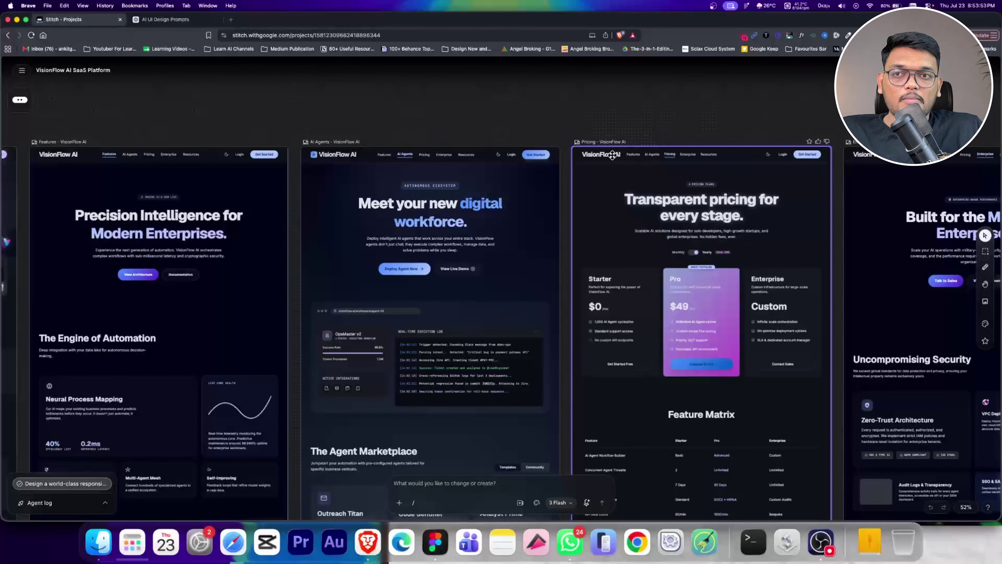
scroll(628, 154, up, 5)
click(260, 154)
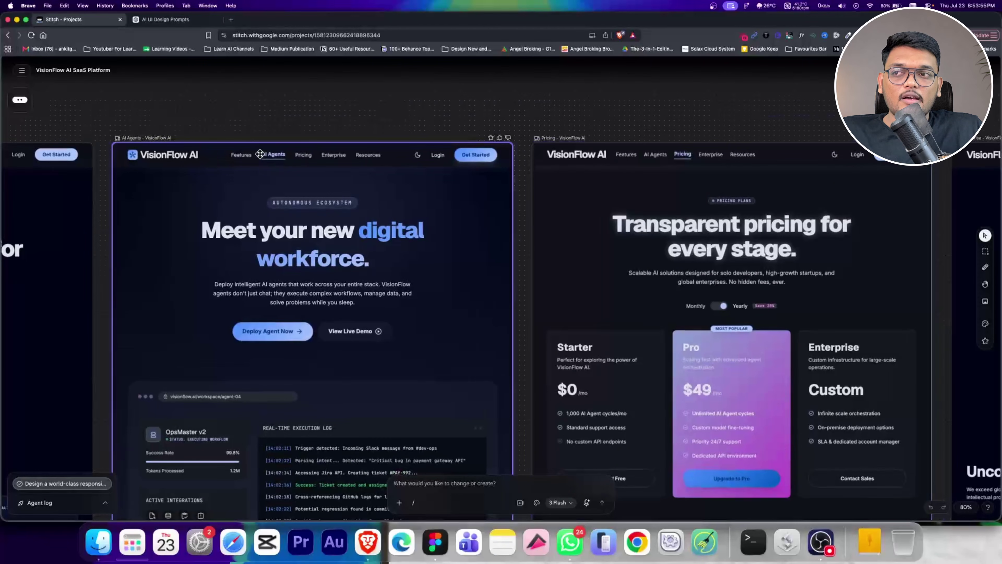
click(603, 239)
scroll(604, 240, right, 15)
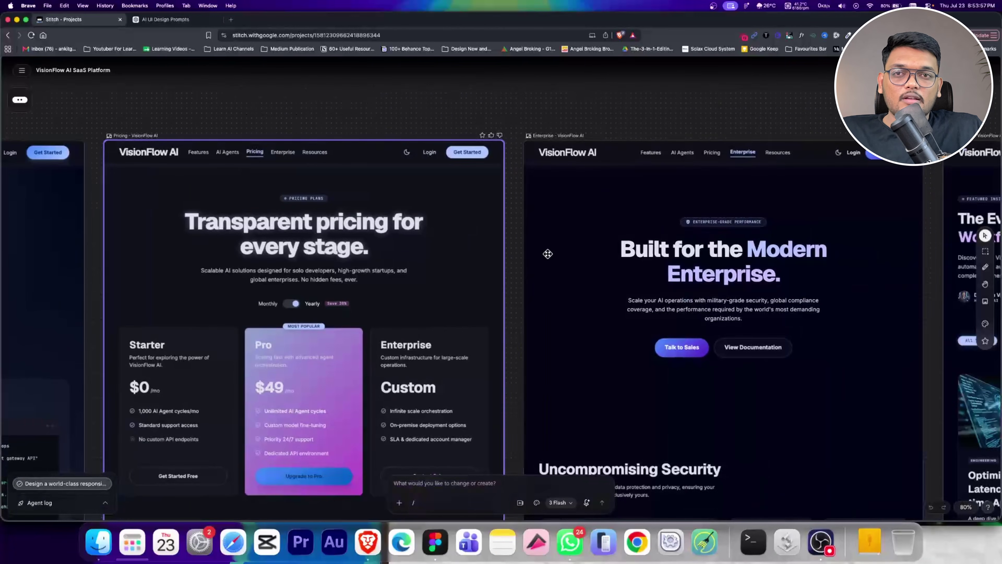
scroll(238, 248, right, 5)
scroll(394, 276, left, 3)
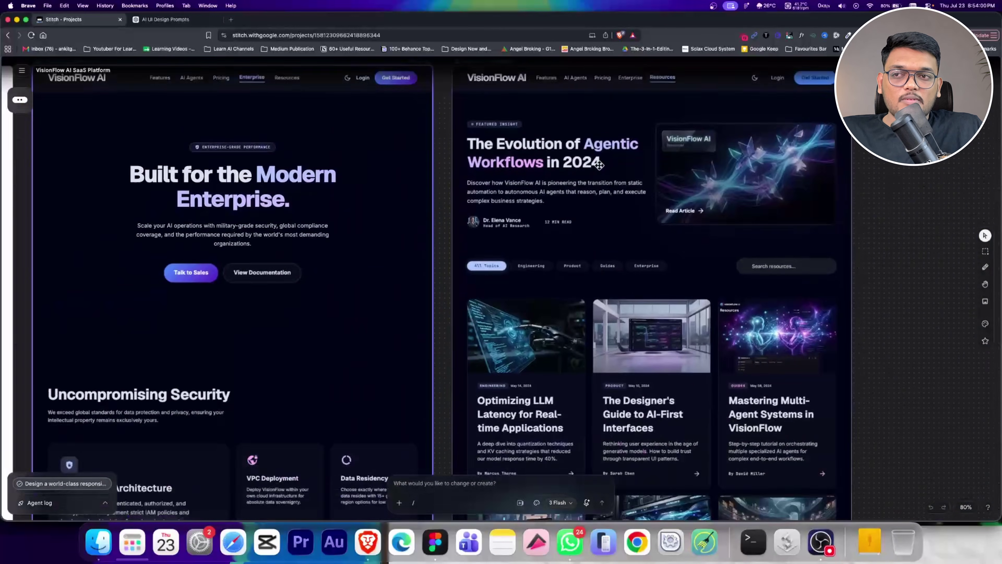
Examine the lower part of the Enterprise page around the Driving Global Scale section, ending with an overview of all screens
click(508, 322)
scroll(508, 322, down, 5)
scroll(508, 322, down, 10)
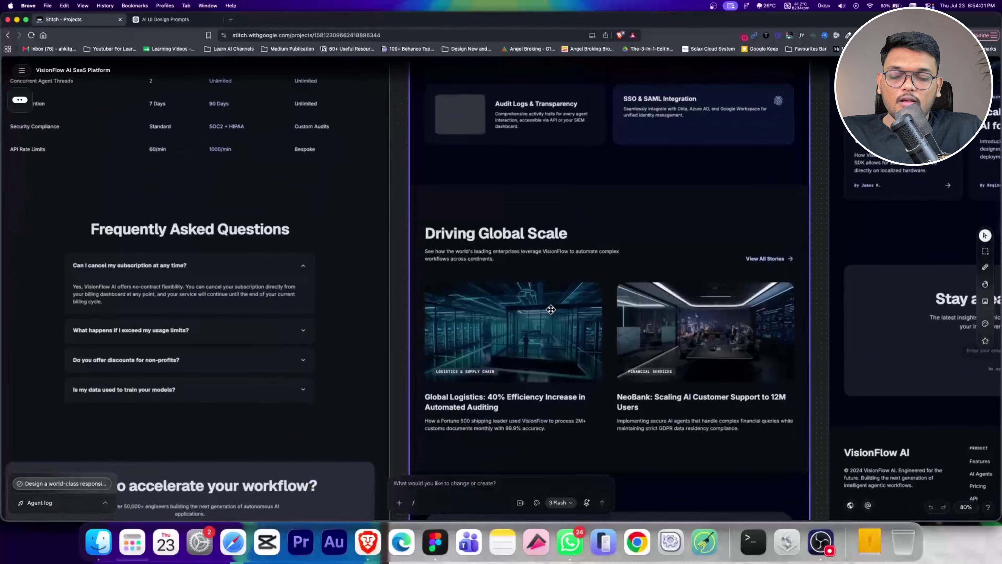
scroll(551, 309, down, 3)
scroll(550, 310, down, 10)
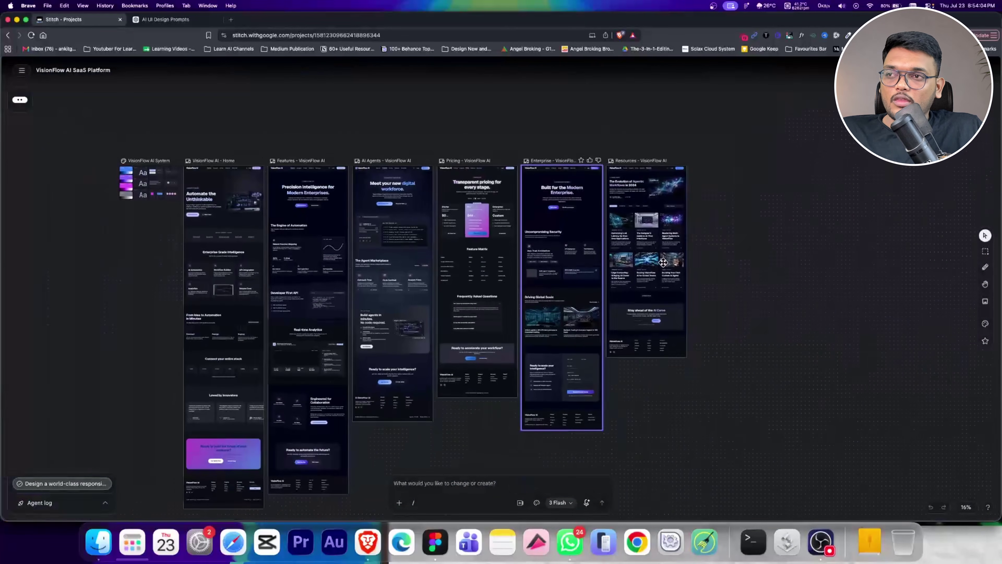
Generate a Predictive Heatmap for the VisionFlow AI Home screen and look at its placeholder while it is being created
scroll(663, 262, left, 10)
click(576, 157)
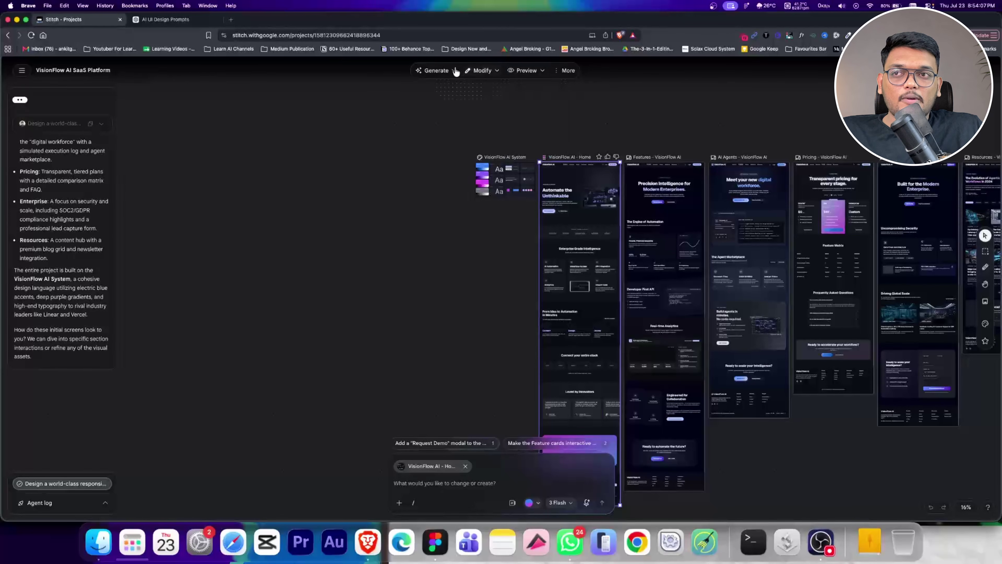
click(436, 70)
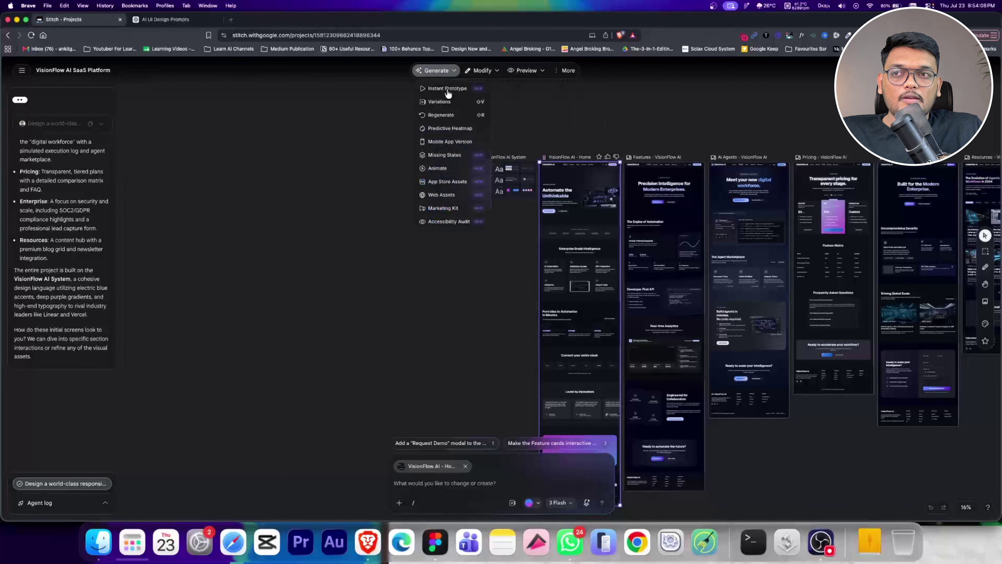
click(441, 128)
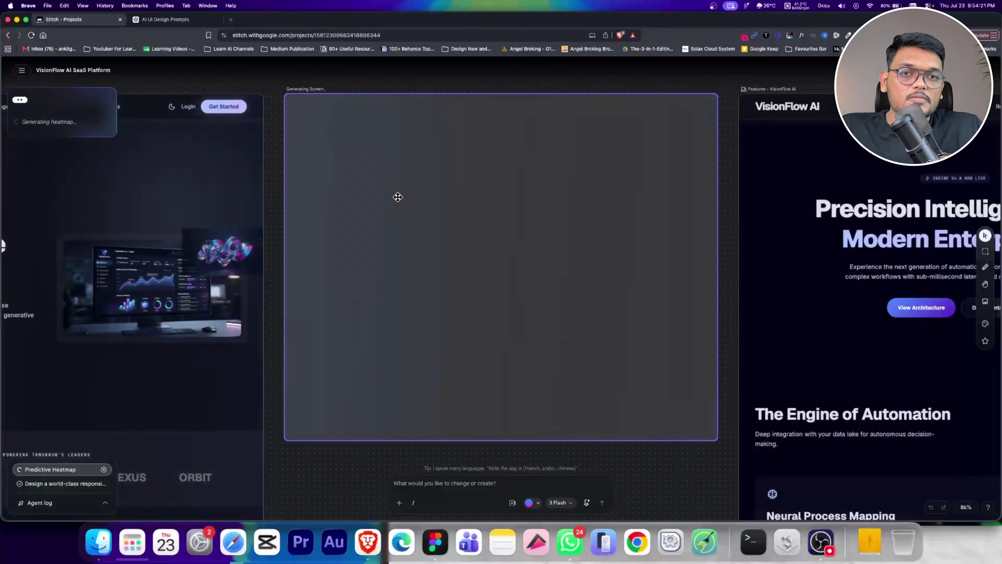
scroll(523, 217, down, 5)
scroll(526, 225, down, 8)
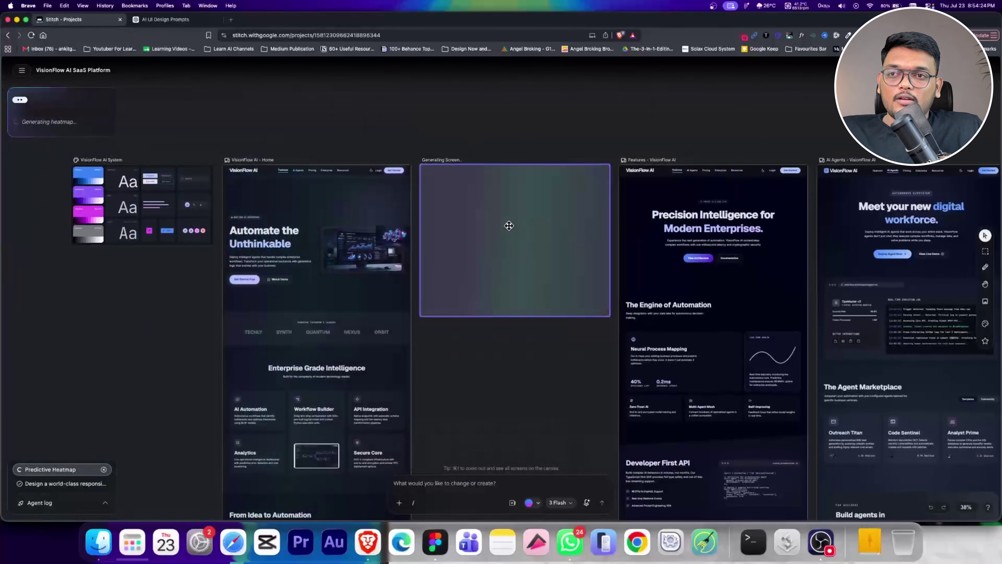
Preview the VisionFlow AI Home screen at the Mobile size of 390 × 884 and inspect its layout up close
click(396, 193)
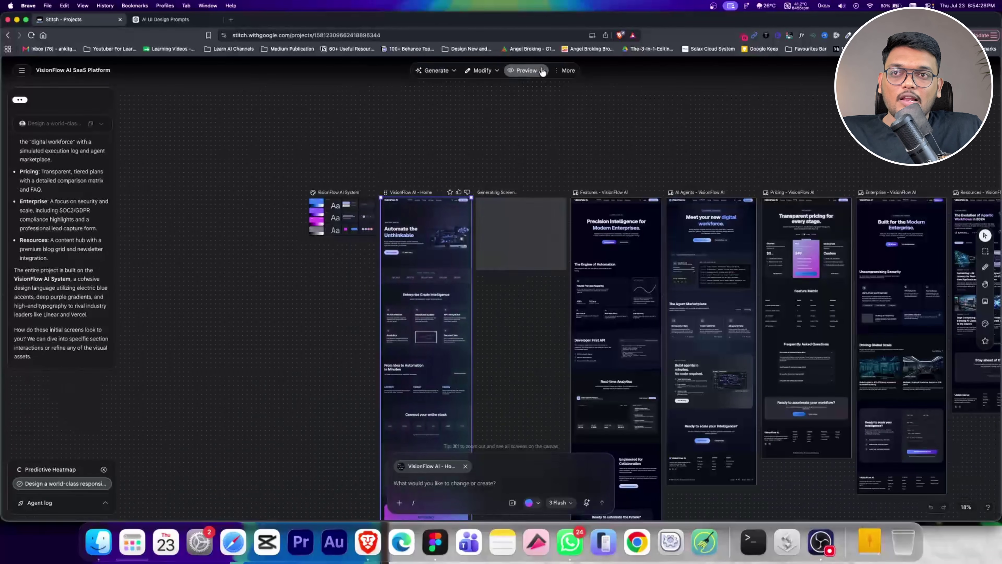
click(526, 70)
click(529, 115)
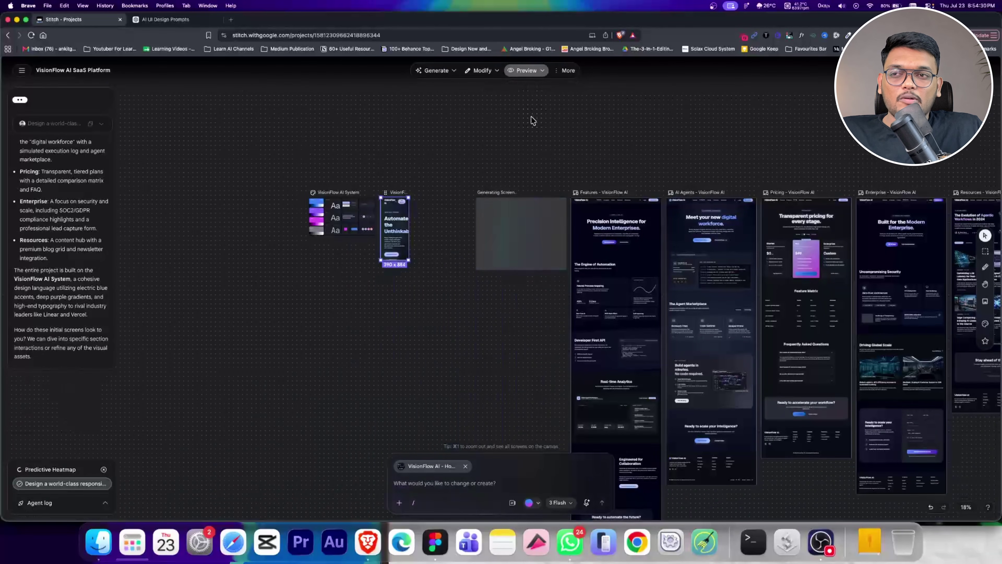
scroll(396, 211, up, 7)
scroll(396, 211, up, 8)
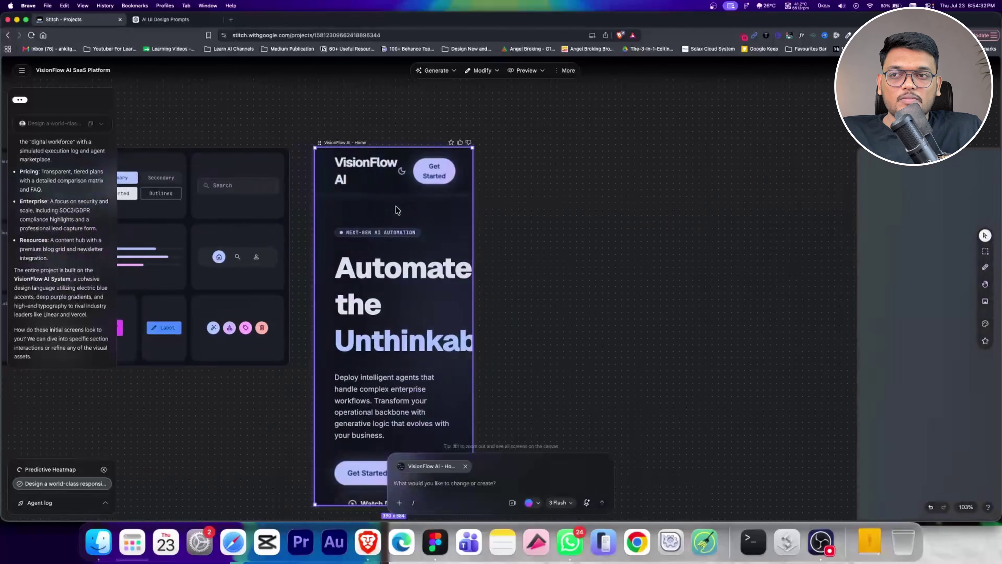
Preview the Home screen at the Tablet size of 768 × 1024 and return it to the Mobile size of 390 × 884
click(526, 70)
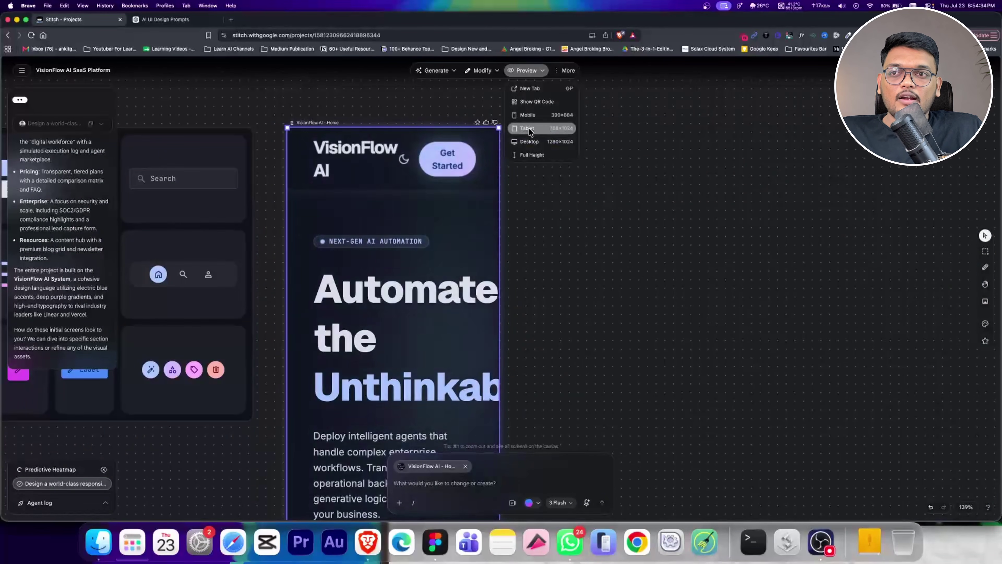
click(528, 128)
scroll(515, 197, down, 5)
scroll(516, 199, down, 1)
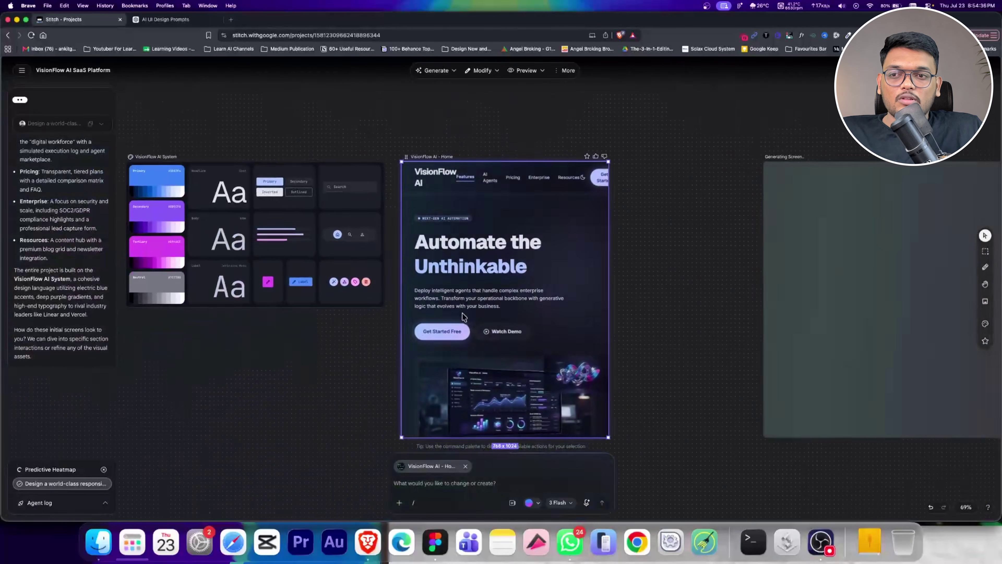
click(526, 70)
click(529, 120)
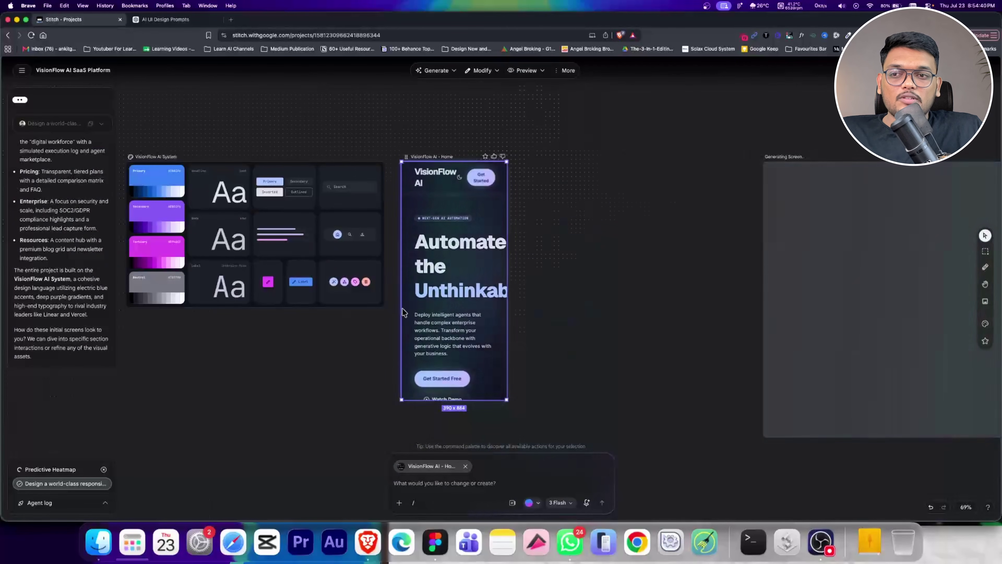
Preview the VisionFlow AI Home screen at the Desktop size of 1280 × 1024
scroll(460, 321, down, 5)
scroll(460, 320, down, 3)
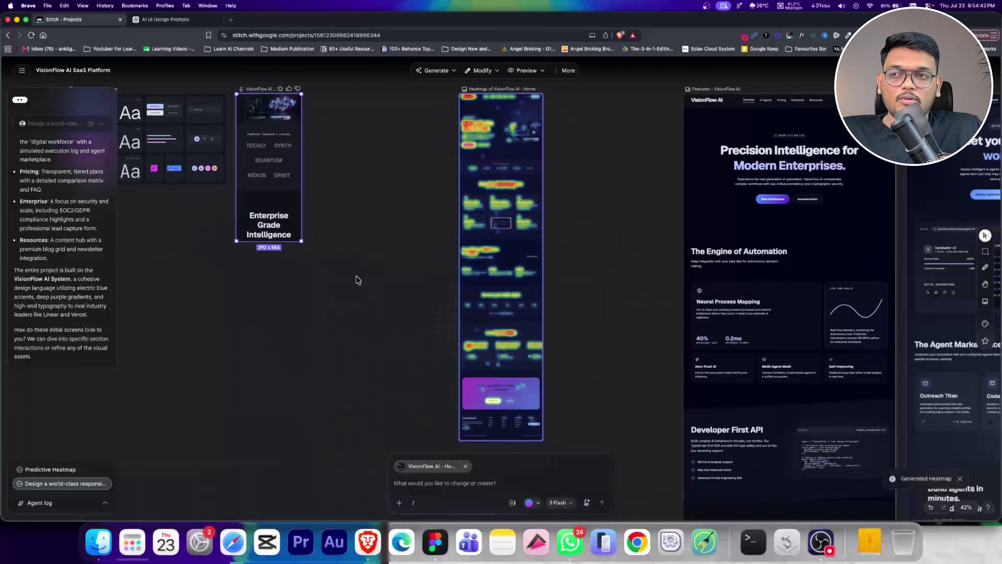
scroll(272, 185, up, 5)
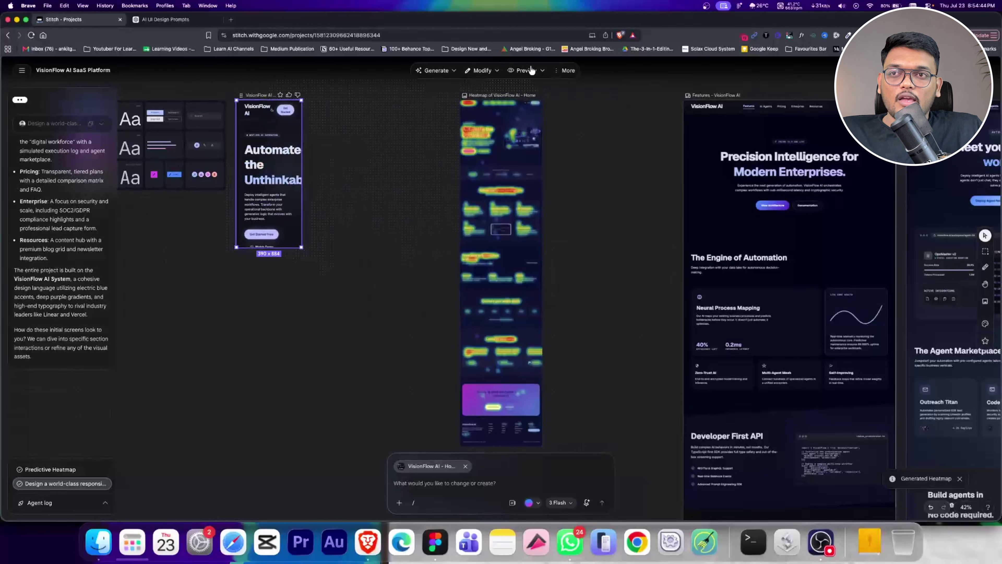
click(526, 70)
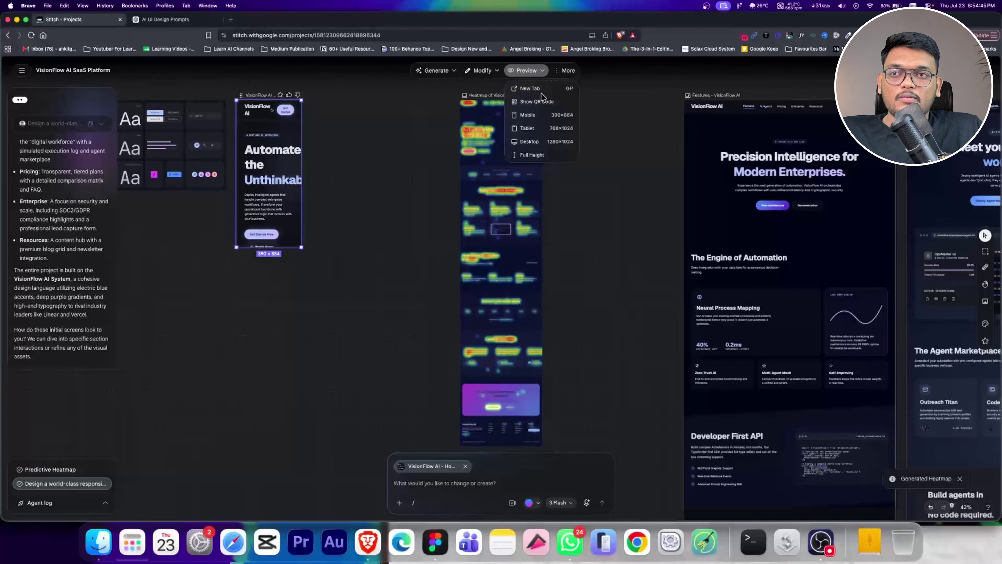
click(542, 141)
Examine the predictive heatmap of the VisionFlow AI Home screen from the hero section down to the footer
scroll(504, 128, up, 5)
scroll(504, 128, up, 5)
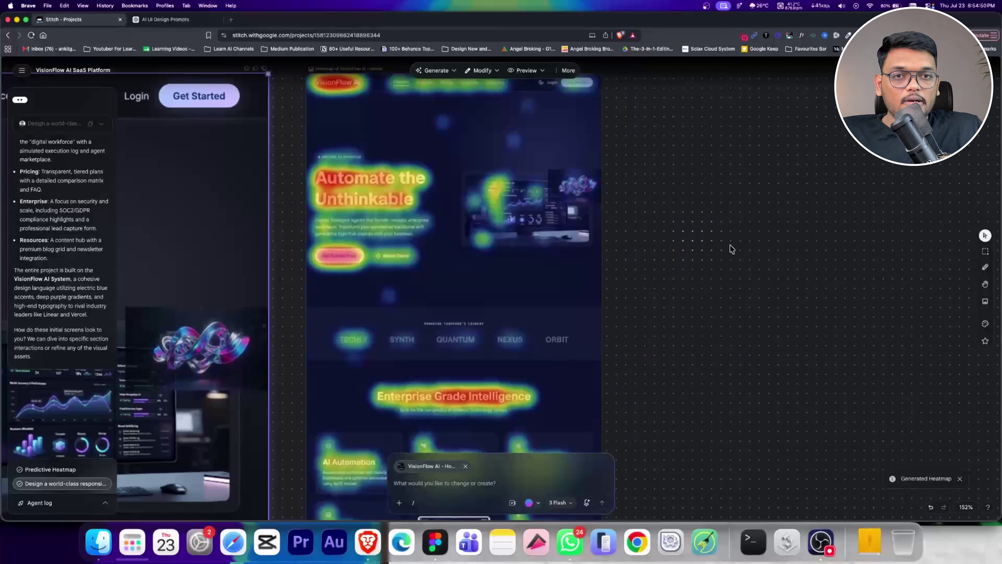
scroll(729, 245, left, 5)
scroll(729, 245, up, 2)
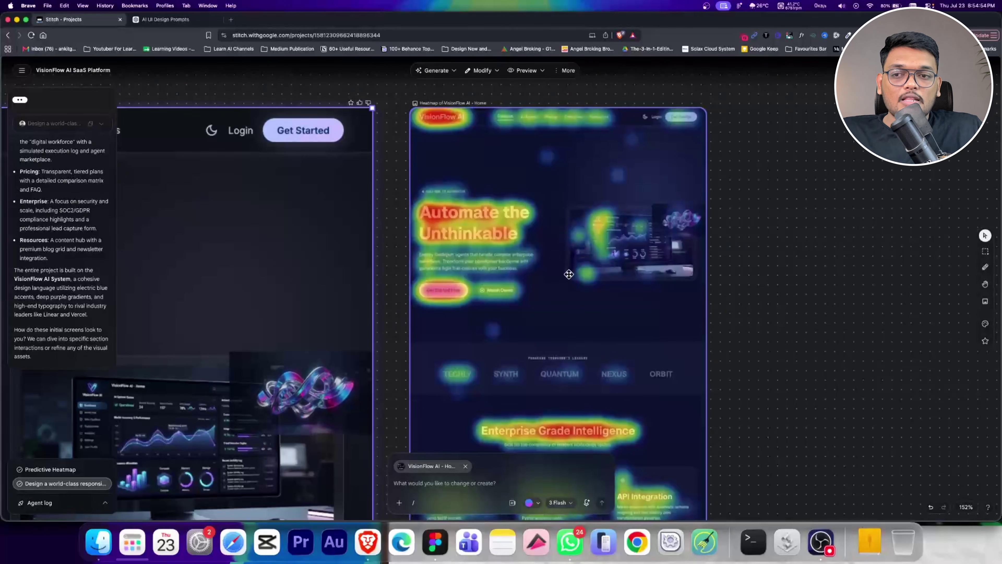
scroll(564, 276, down, 10)
scroll(560, 277, down, 15)
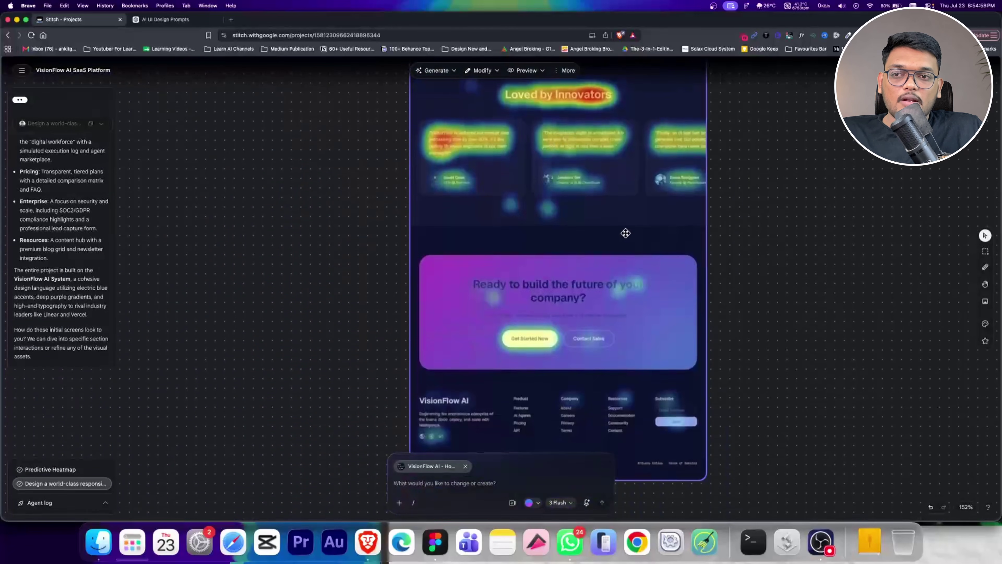
scroll(625, 233, up, 20)
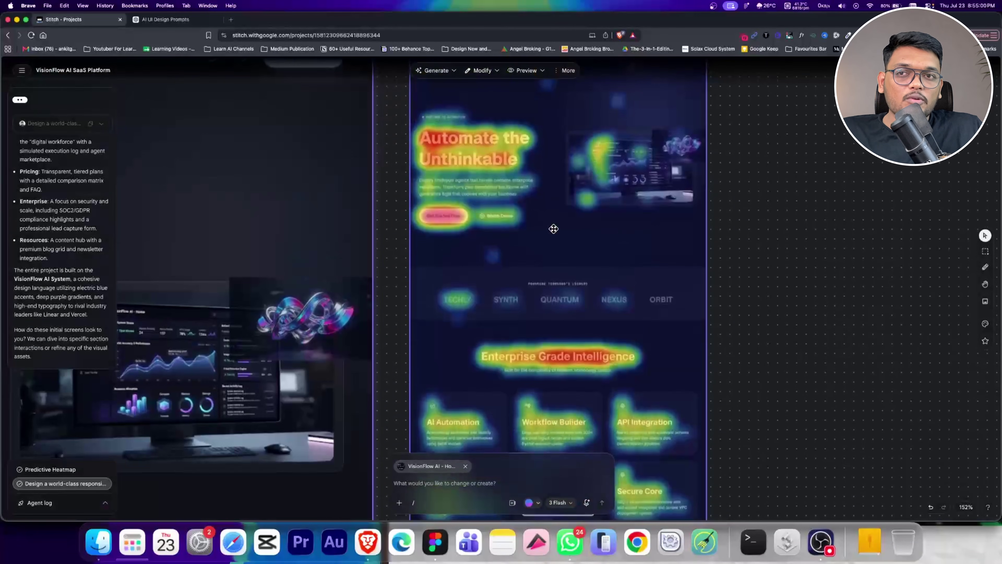
scroll(532, 229, up, 5)
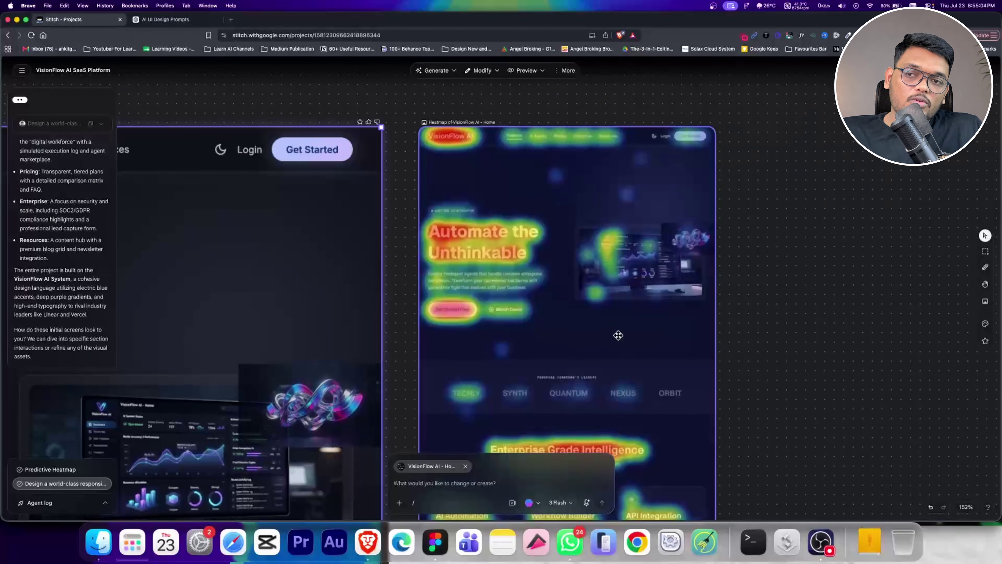
scroll(616, 330, down, 10)
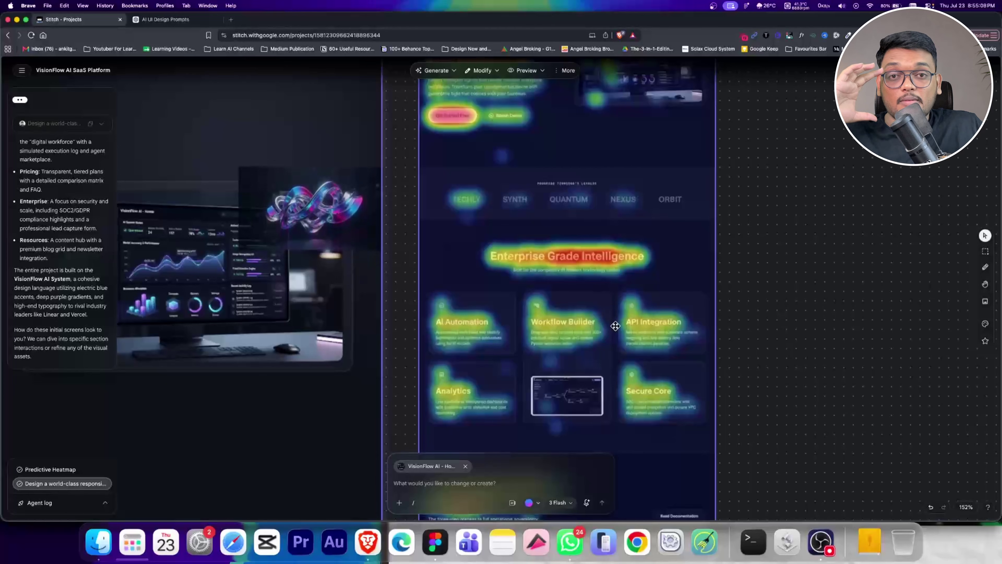
scroll(678, 257, down, 6)
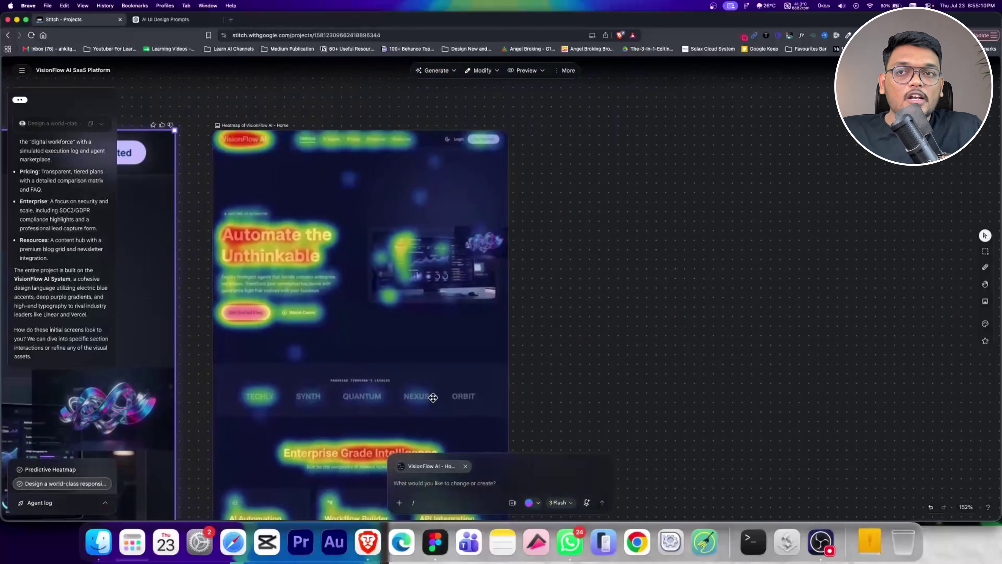
scroll(641, 267, down, 5)
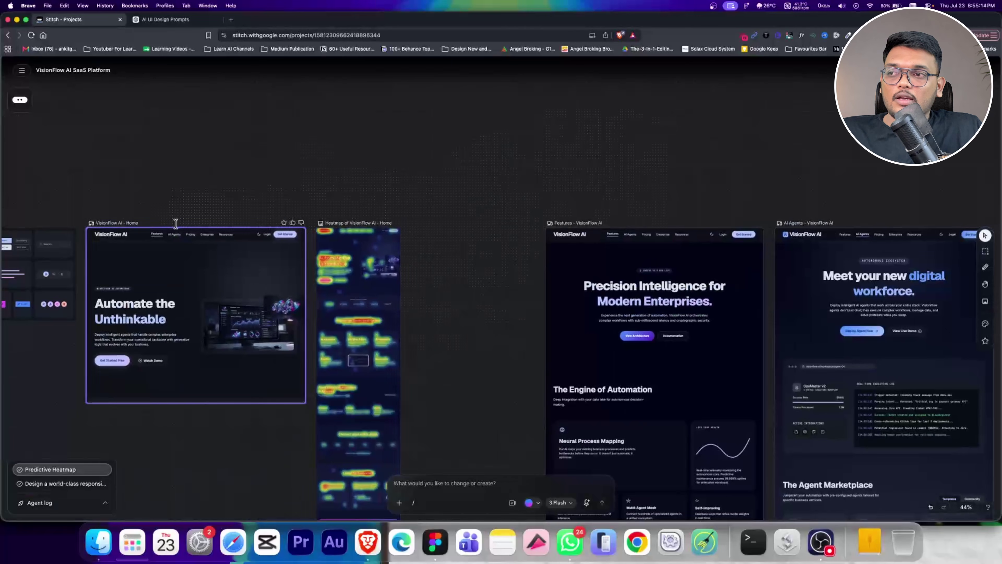
Set up an export of the VisionFlow AI Home screen with MCP as the target and copy the export prompt
click(116, 226)
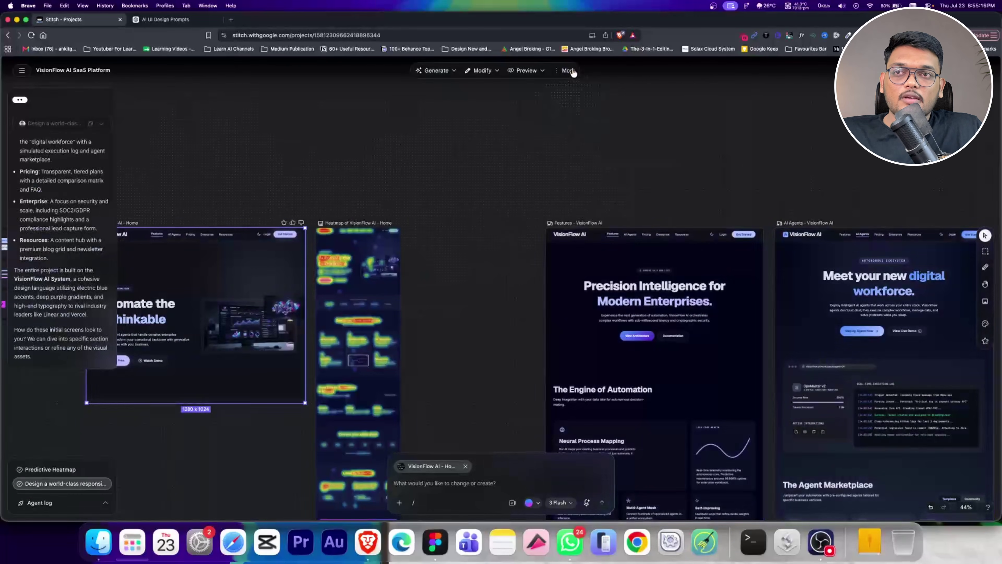
click(567, 70)
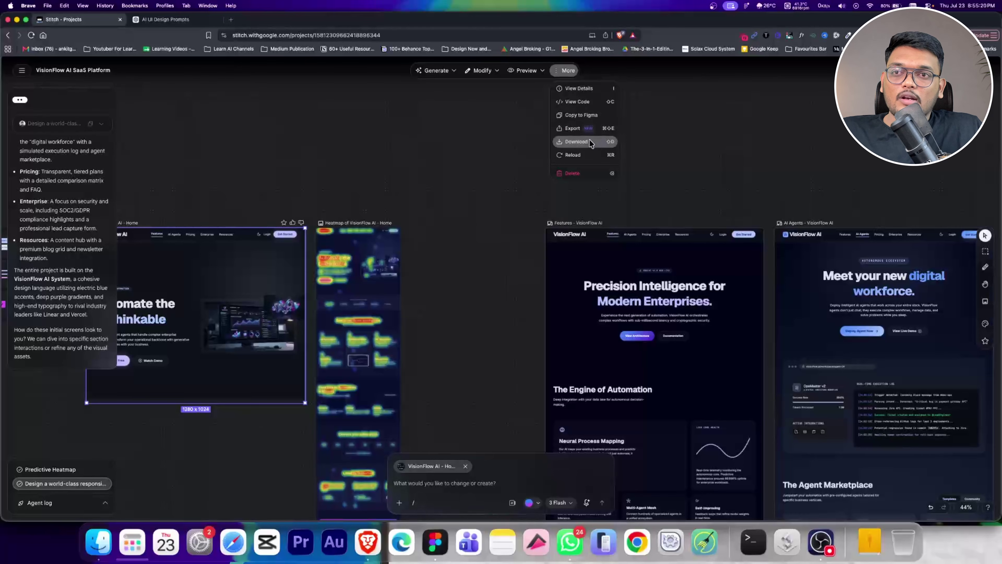
click(590, 131)
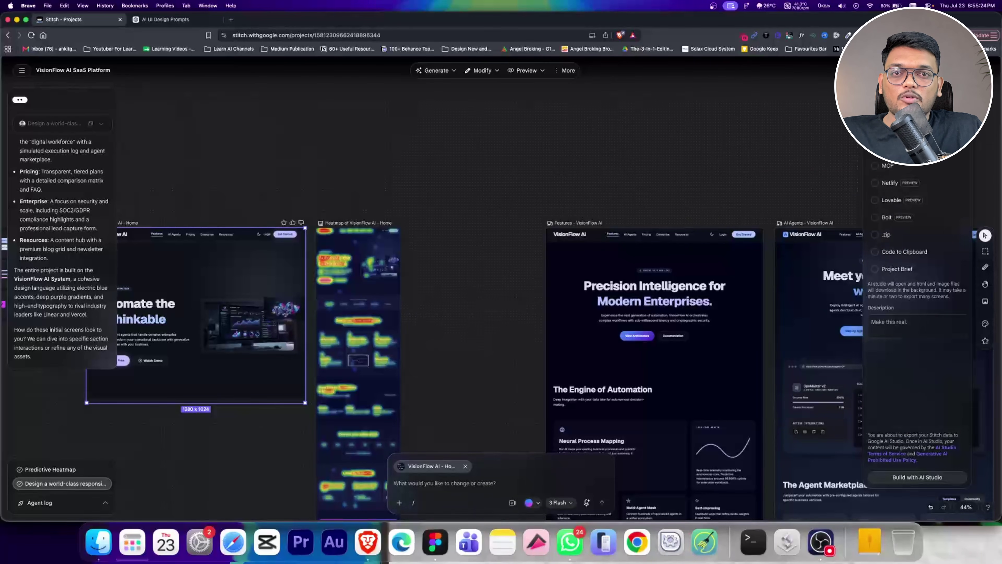
click(886, 167)
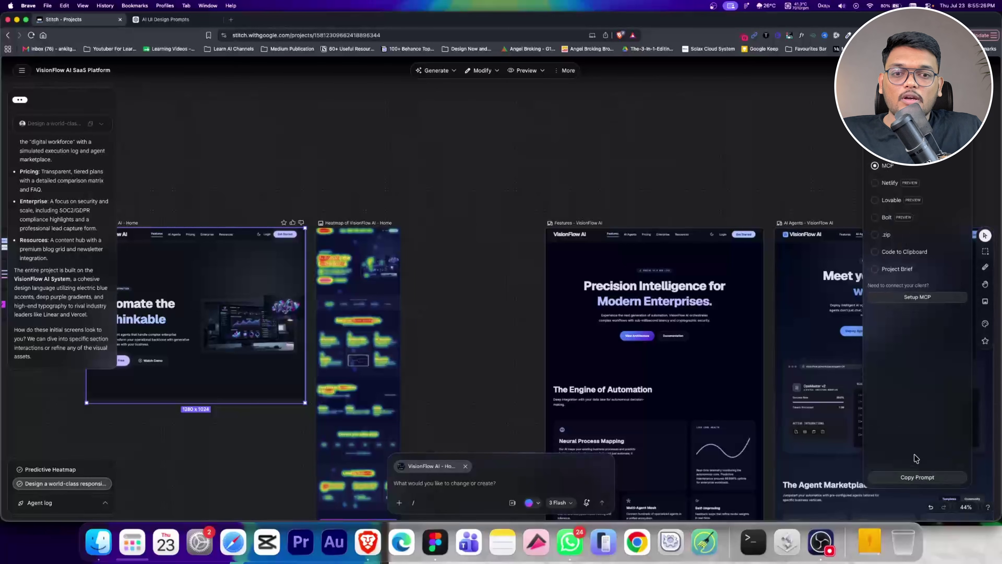
click(907, 476)
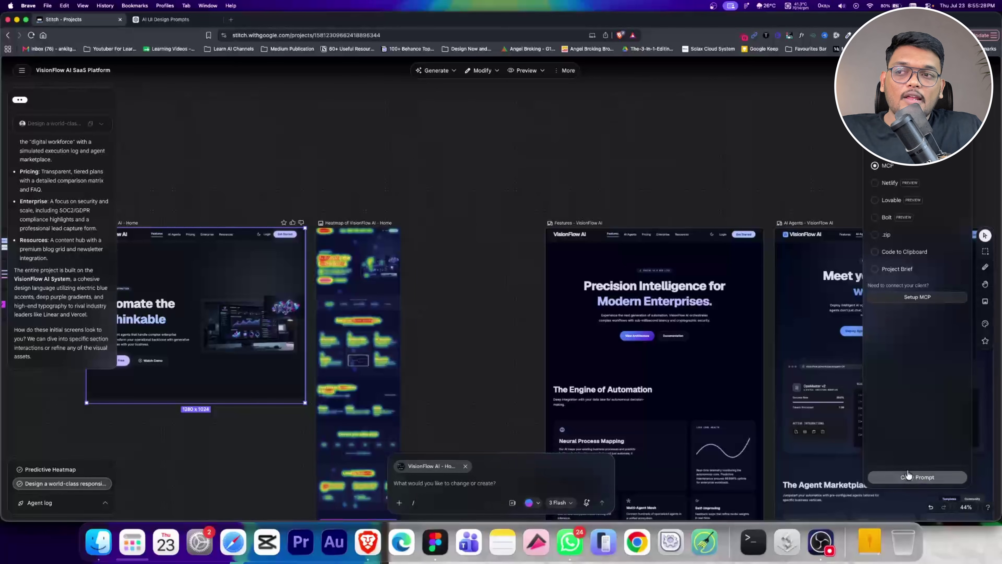
scroll(314, 121, left, 2)
scroll(314, 121, down, 1)
scroll(314, 121, left, 5)
scroll(314, 121, down, 3)
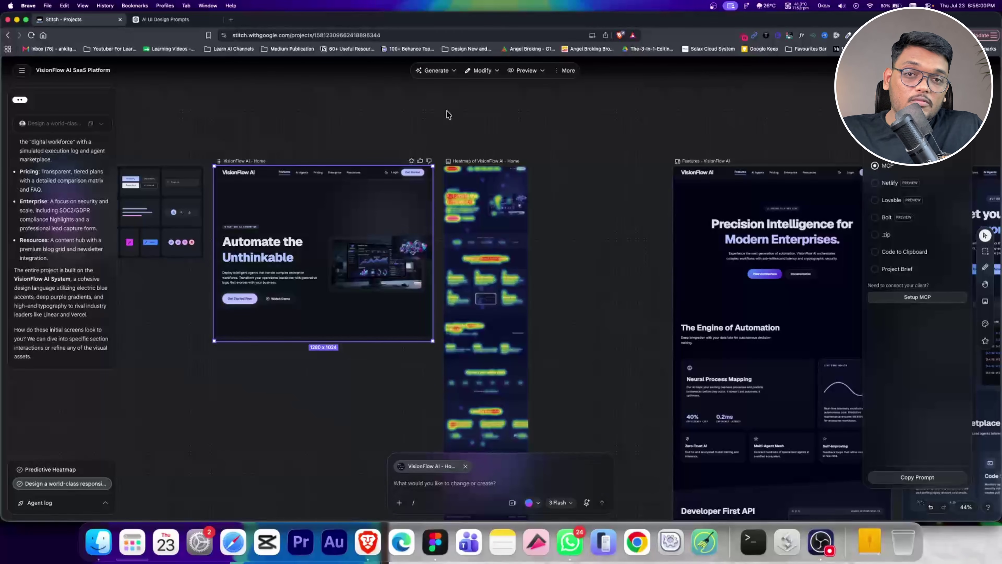
click(458, 71)
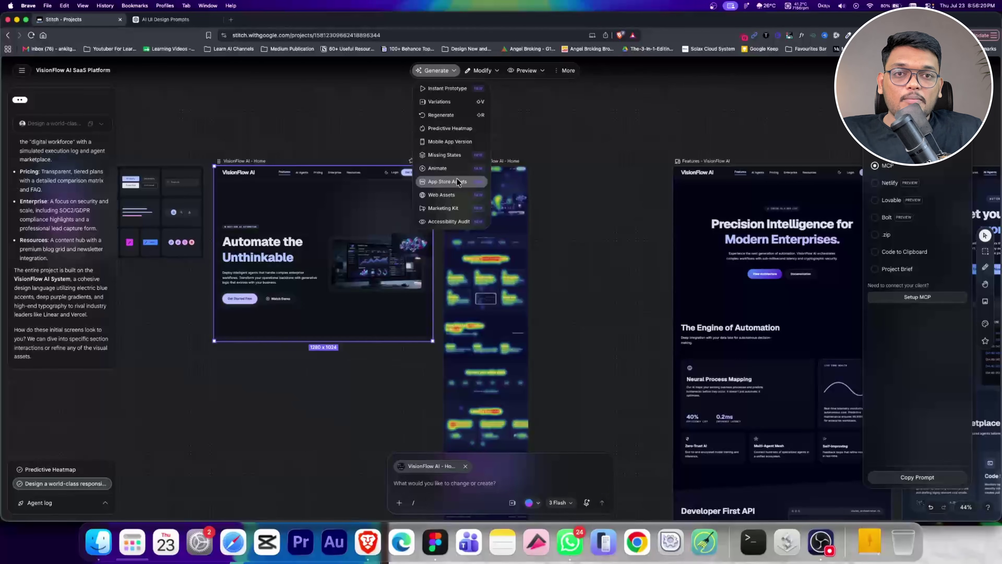
click(521, 134)
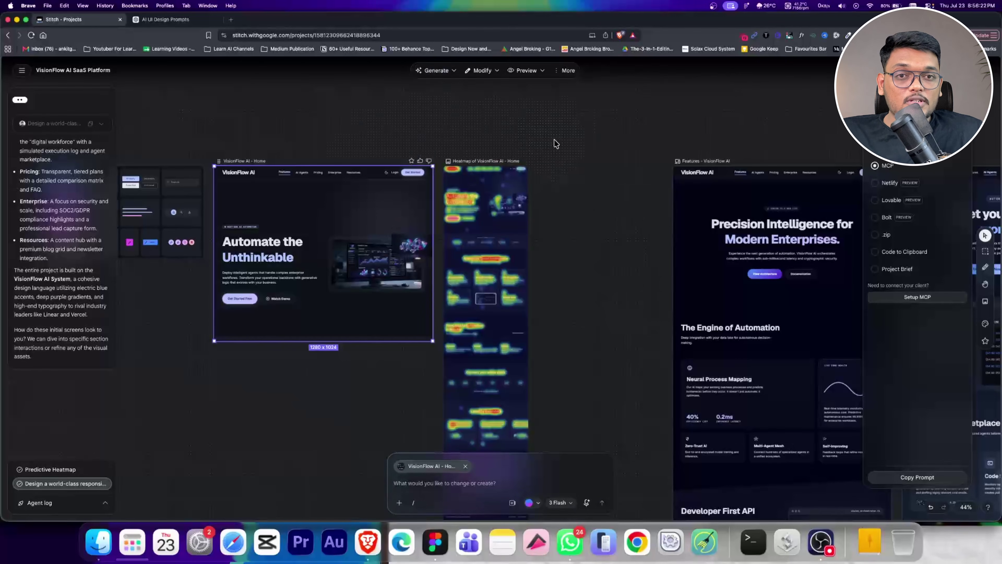